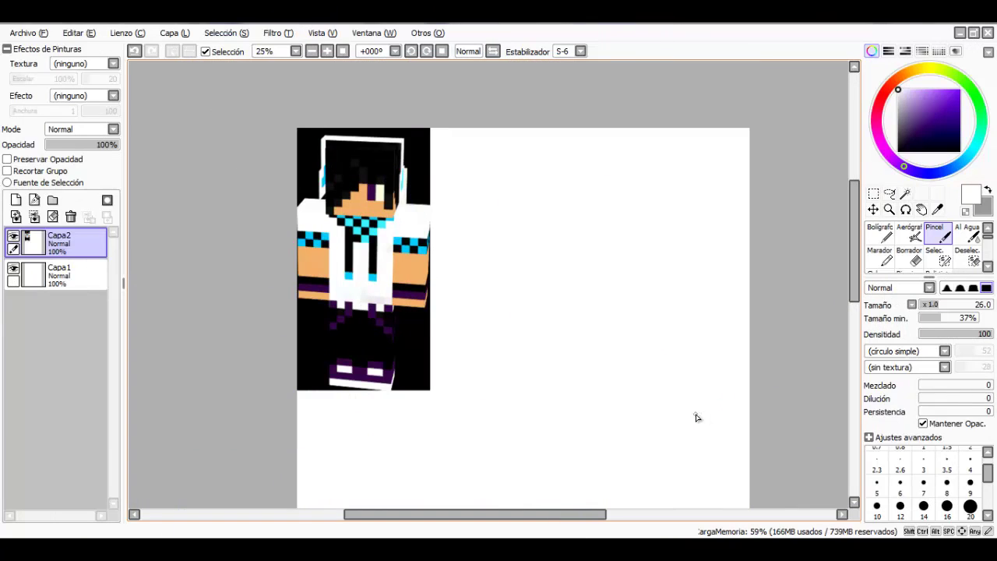
scroll(550, 337, down, 2)
scroll(420, 324, up, 1)
scroll(514, 342, up, 1)
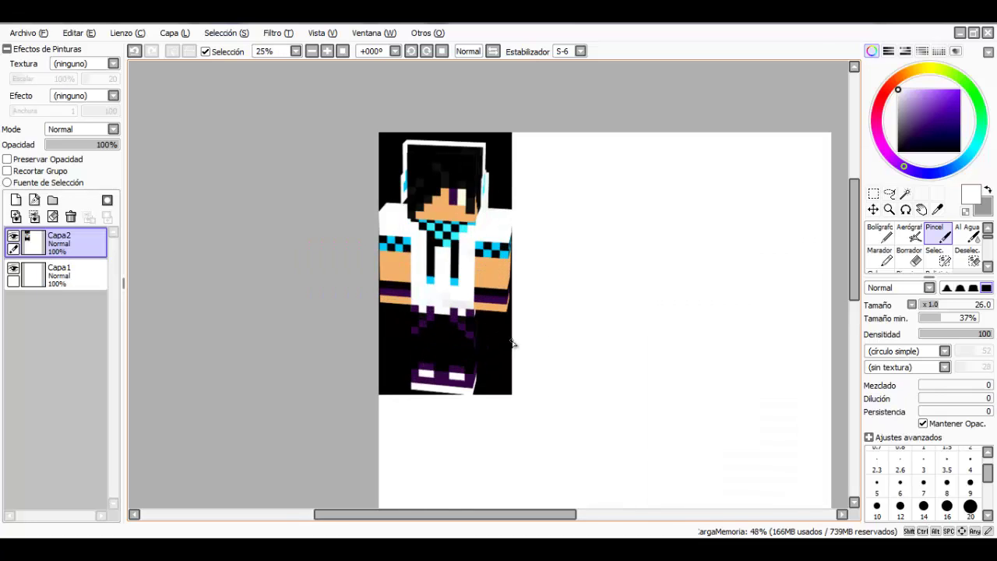
scroll(514, 340, down, 2)
drag(516, 339, 469, 244)
scroll(498, 226, up, 3)
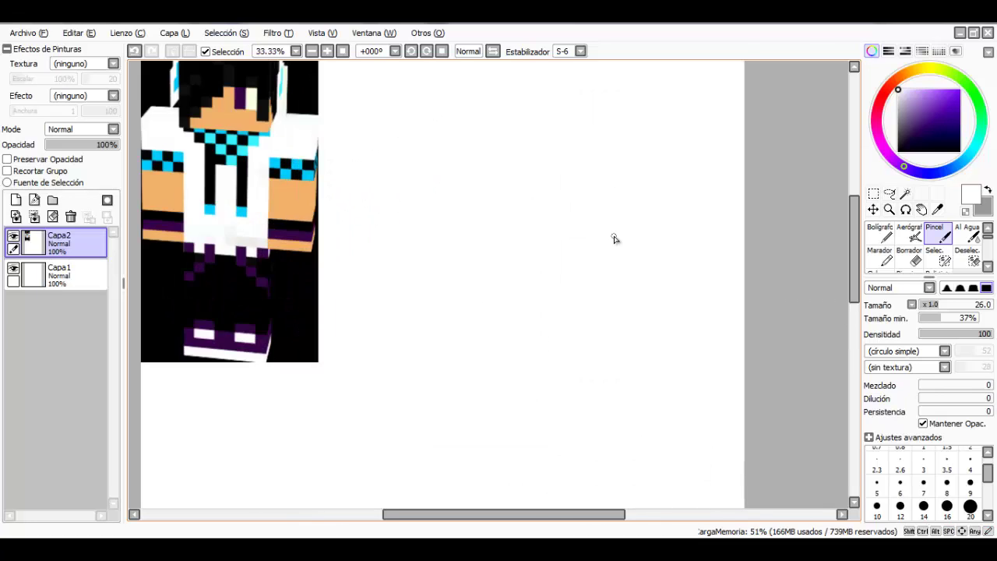
scroll(426, 209, down, 2)
drag(427, 209, 494, 272)
scroll(489, 247, up, 2)
drag(398, 247, 515, 287)
scroll(482, 419, down, 2)
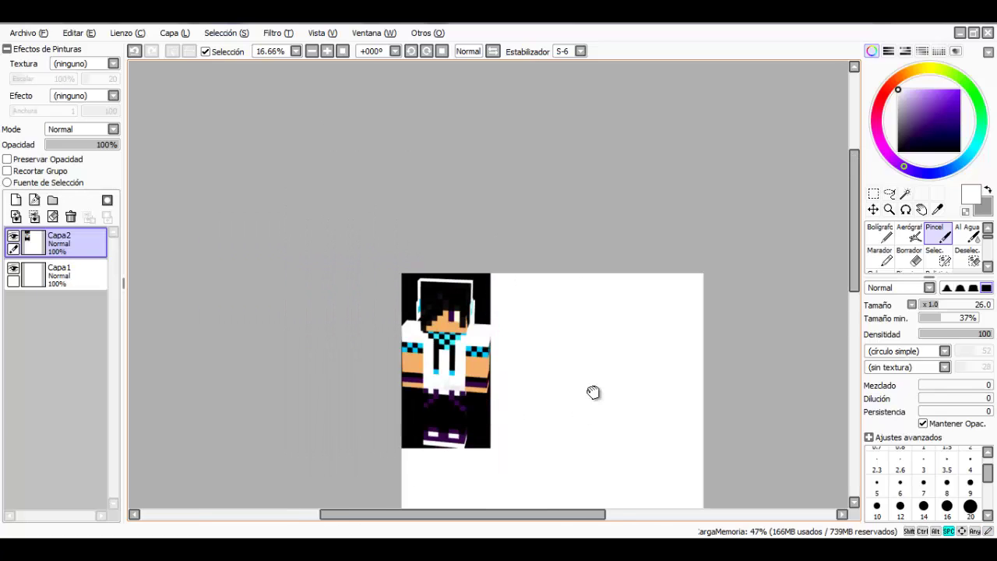
drag(594, 392, 556, 304)
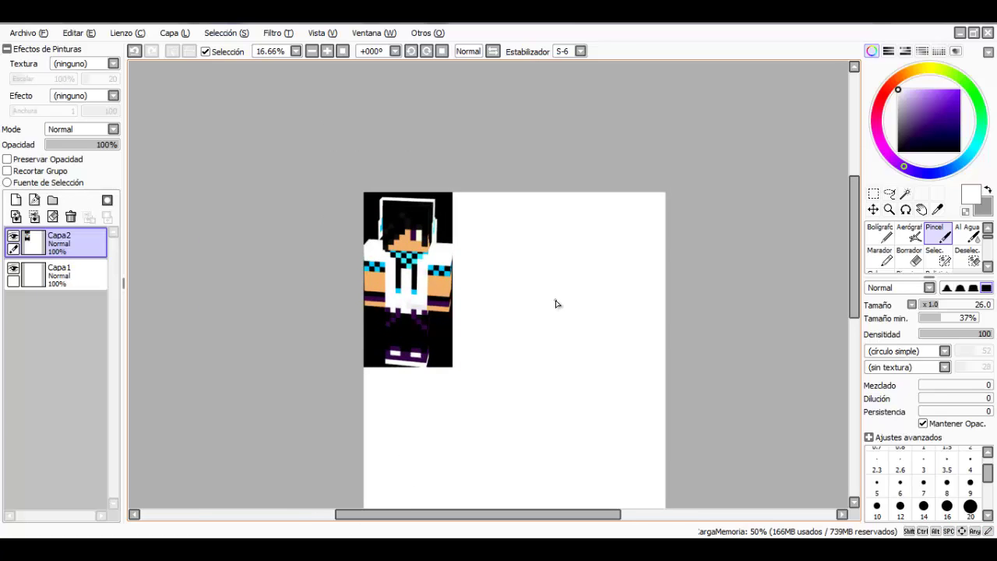
scroll(445, 309, up, 1)
drag(447, 274, 482, 300)
scroll(449, 270, up, 1)
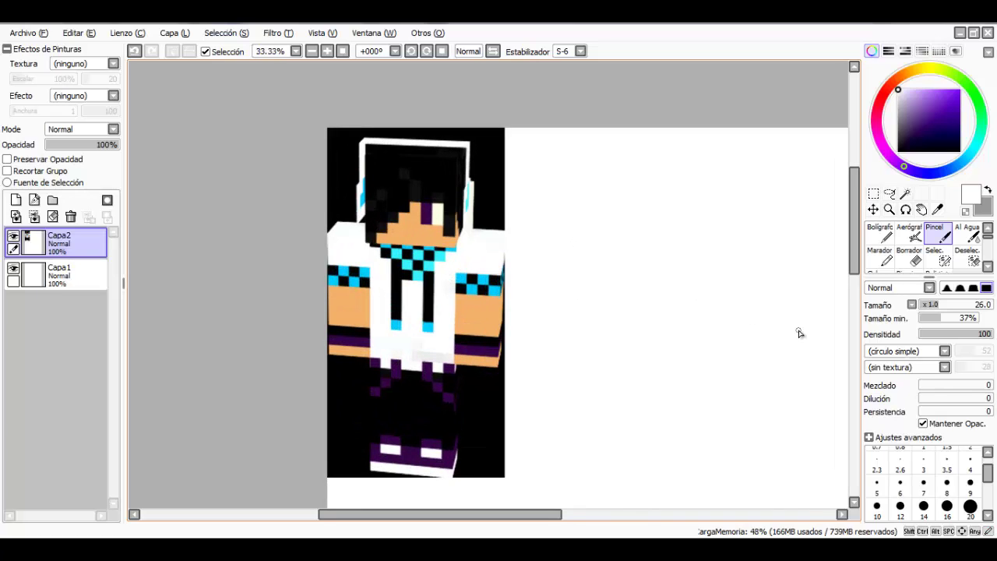
scroll(720, 342, down, 1)
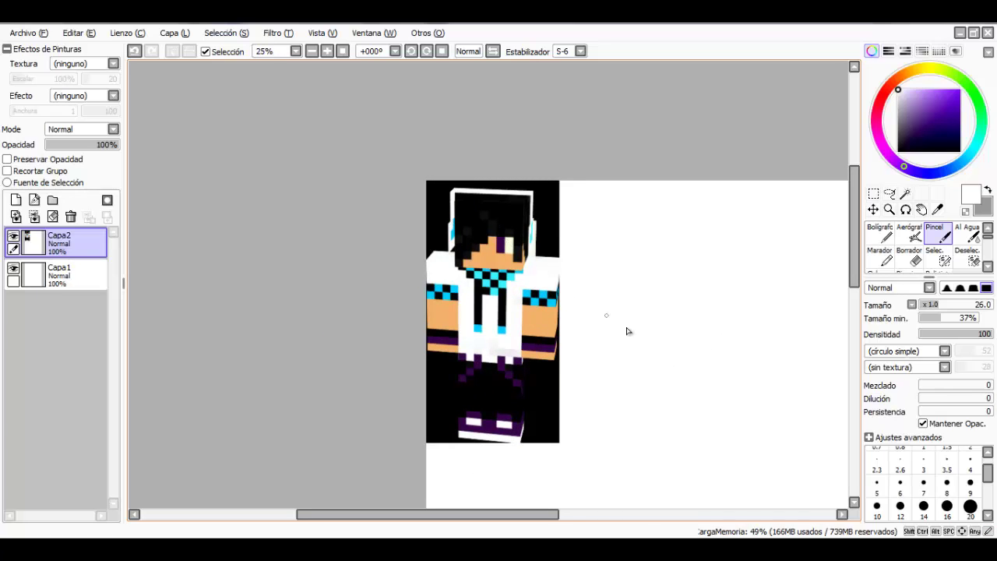
scroll(626, 331, down, 2)
drag(625, 334, 551, 305)
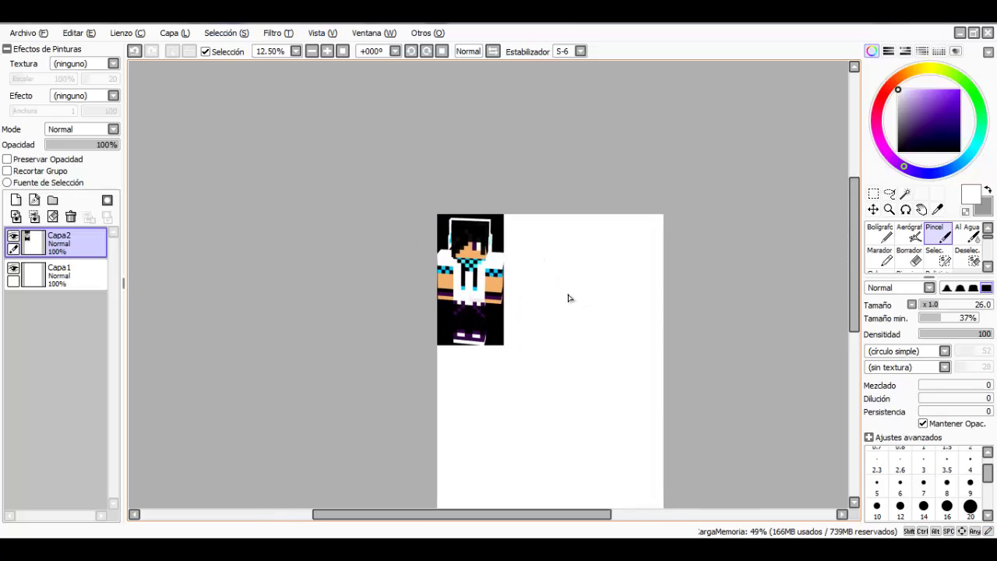
drag(603, 327, 593, 286)
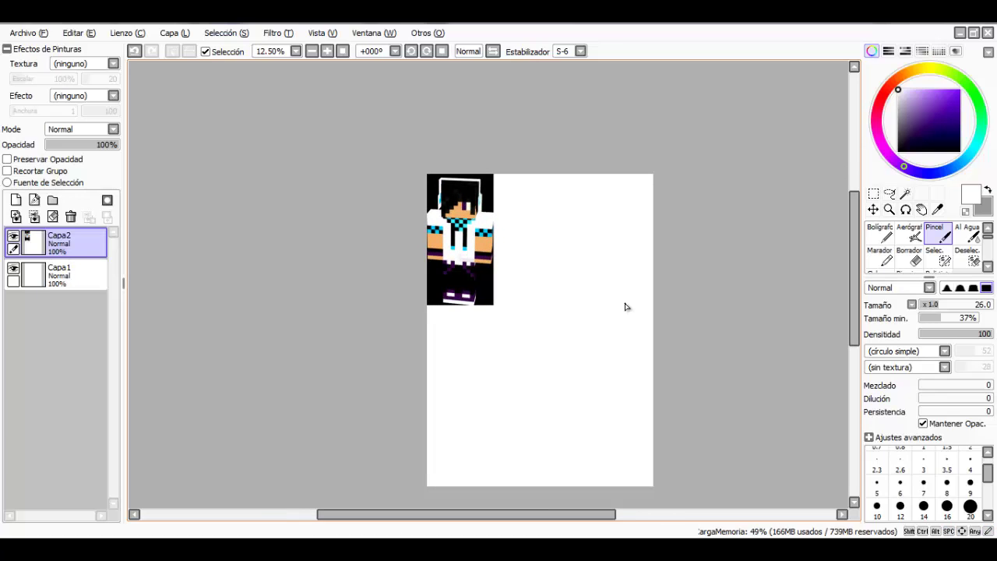
scroll(564, 256, up, 2)
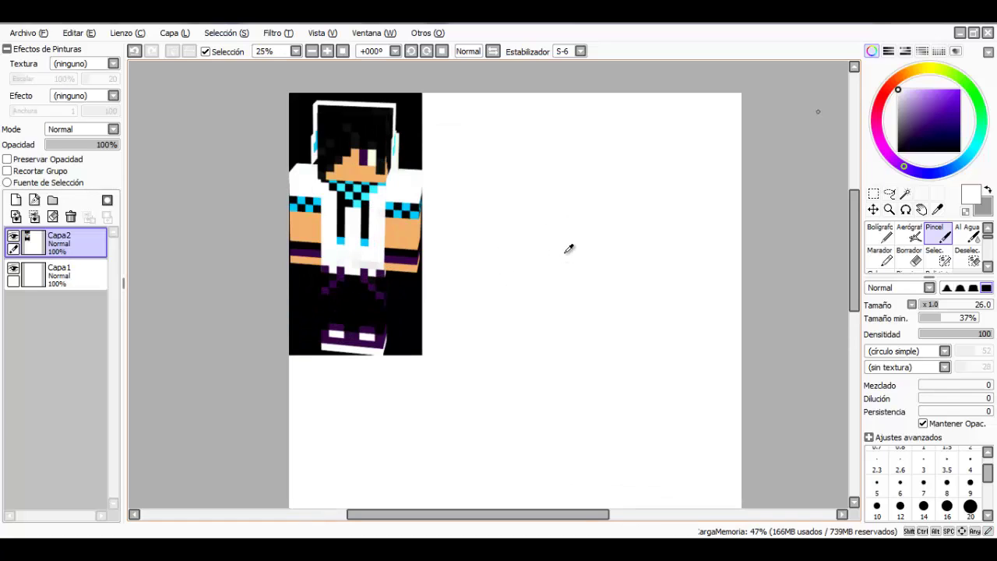
- Sketch a boxy head outline with two small rectangular eyes in black on the blank area beside the skin reference
click(898, 151)
drag(545, 233, 545, 300)
drag(545, 235, 629, 227)
key(ctrl+z)
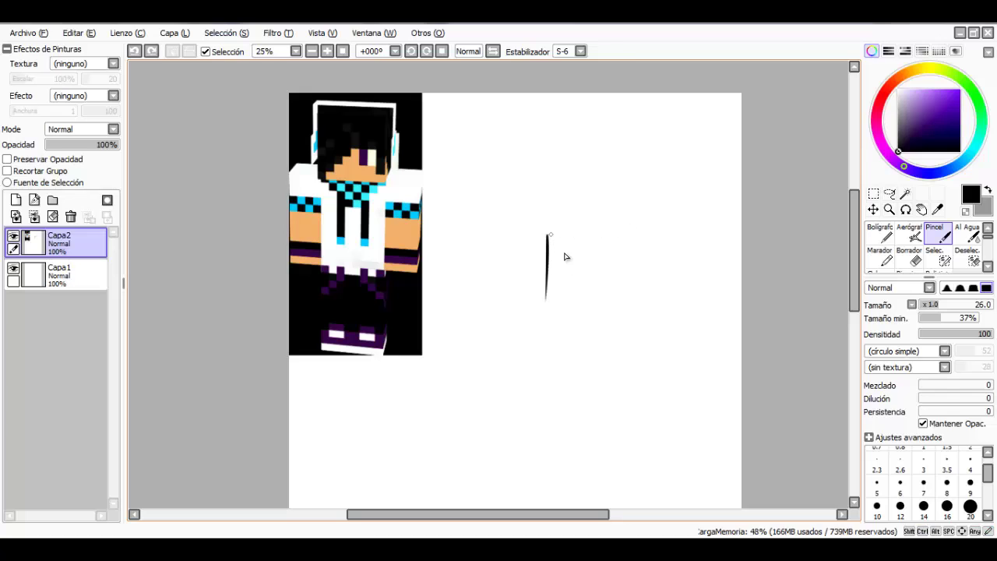
mouse_move(547, 235)
mouse_down()
mouse_move(627, 239)
mouse_move(622, 294)
mouse_up()
drag(554, 299, 628, 302)
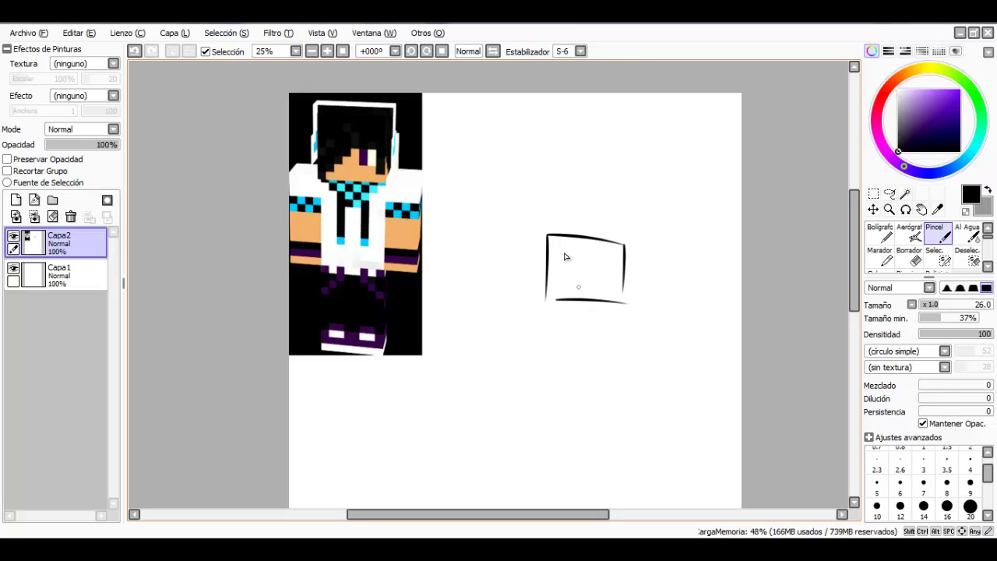
mouse_move(577, 282)
mouse_down()
mouse_move(577, 296)
mouse_move(599, 295)
mouse_up()
- Erase the entire black head sketch with the Eraser at size 100
key(e)
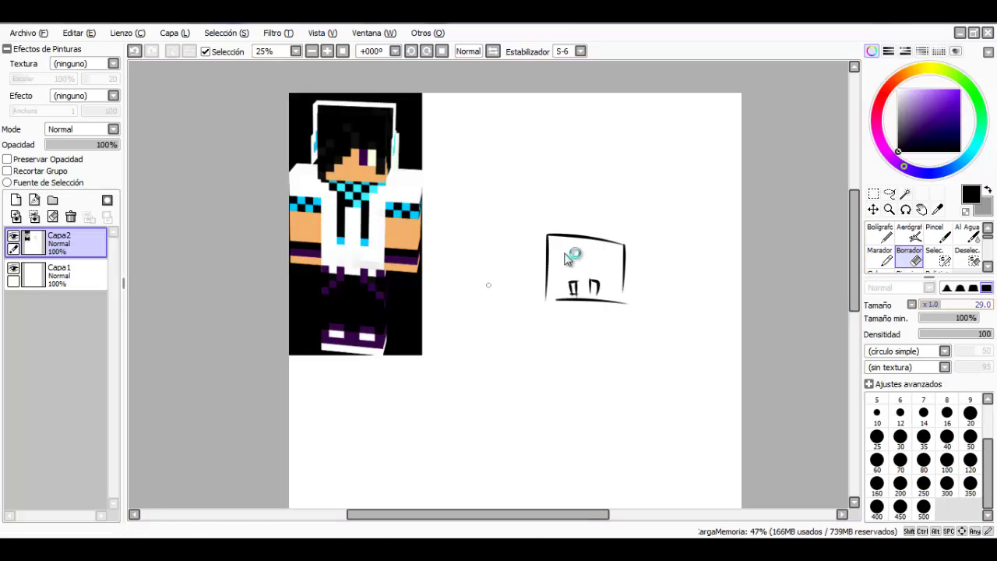
drag(954, 304, 992, 304)
drag(559, 216, 549, 301)
mouse_move(560, 256)
mouse_down()
mouse_move(566, 312)
mouse_move(571, 220)
mouse_move(583, 312)
mouse_move(598, 203)
mouse_move(607, 312)
mouse_move(616, 231)
mouse_move(625, 347)
mouse_up()
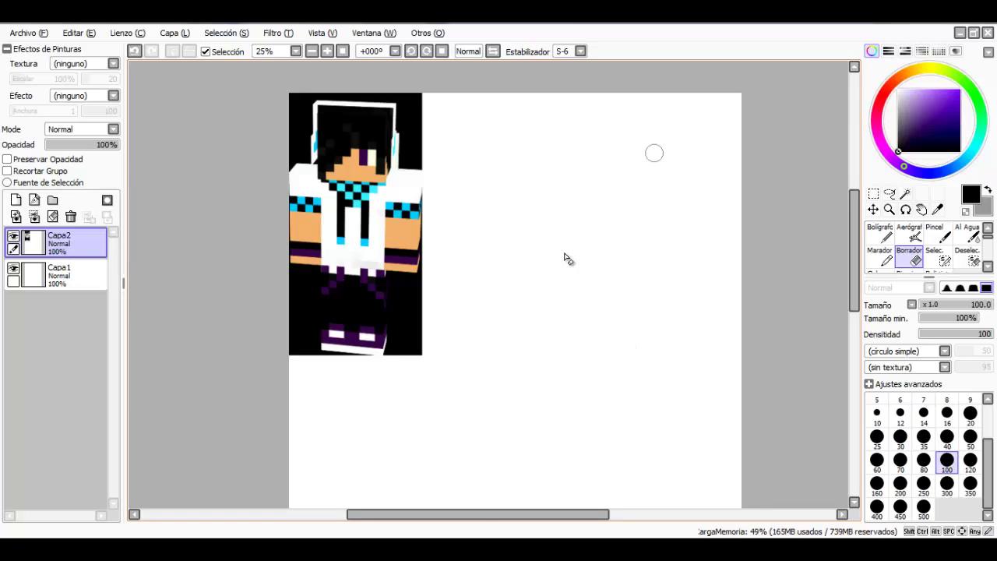
scroll(612, 257, down, 3)
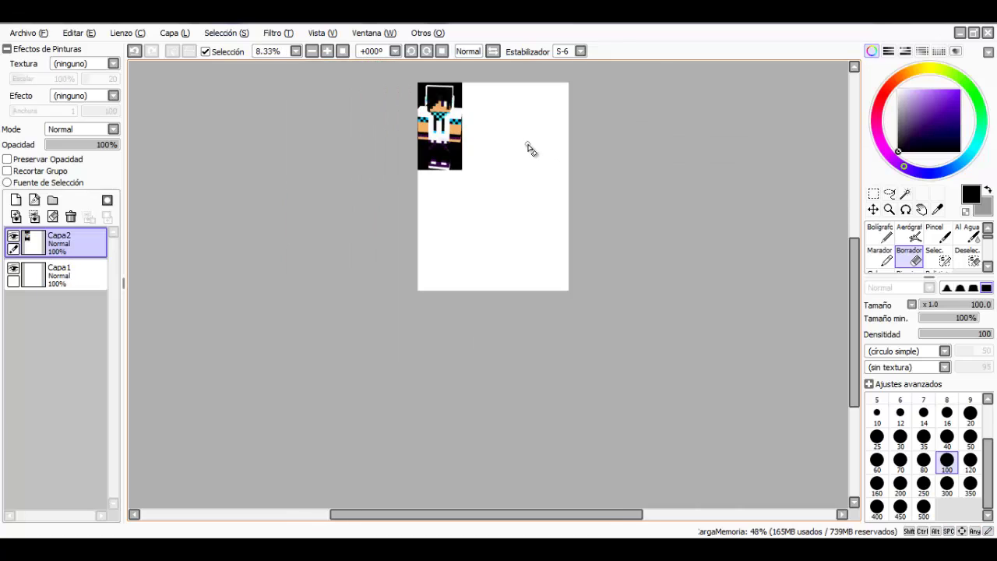
scroll(523, 256, up, 4)
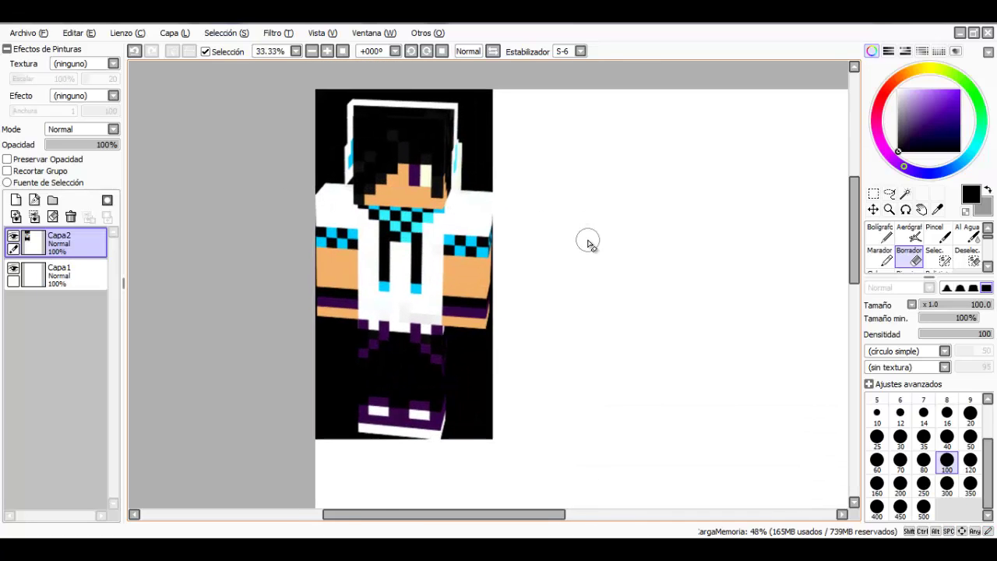
scroll(586, 241, down, 2)
scroll(415, 201, up, 3)
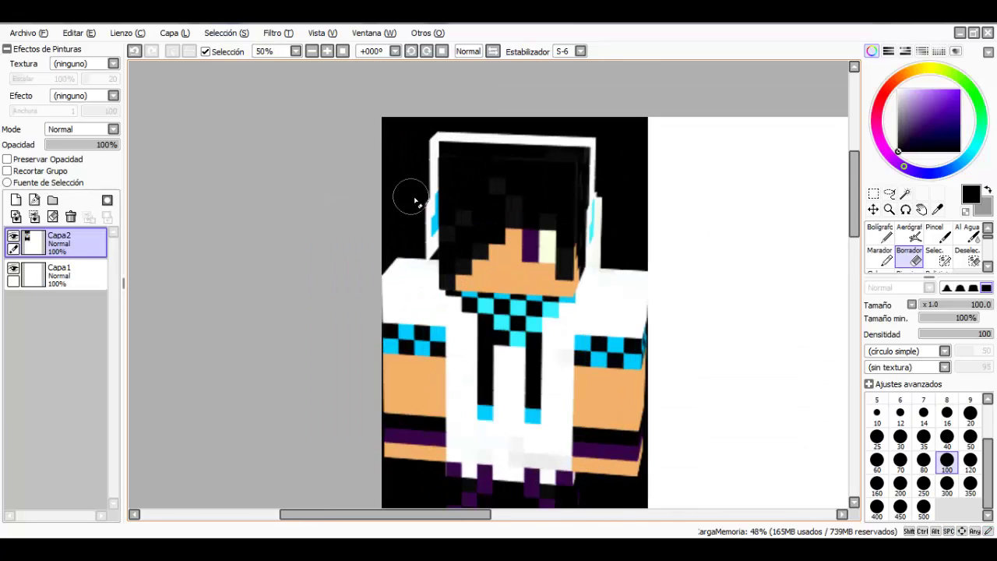
scroll(415, 201, down, 2)
scroll(508, 255, up, 2)
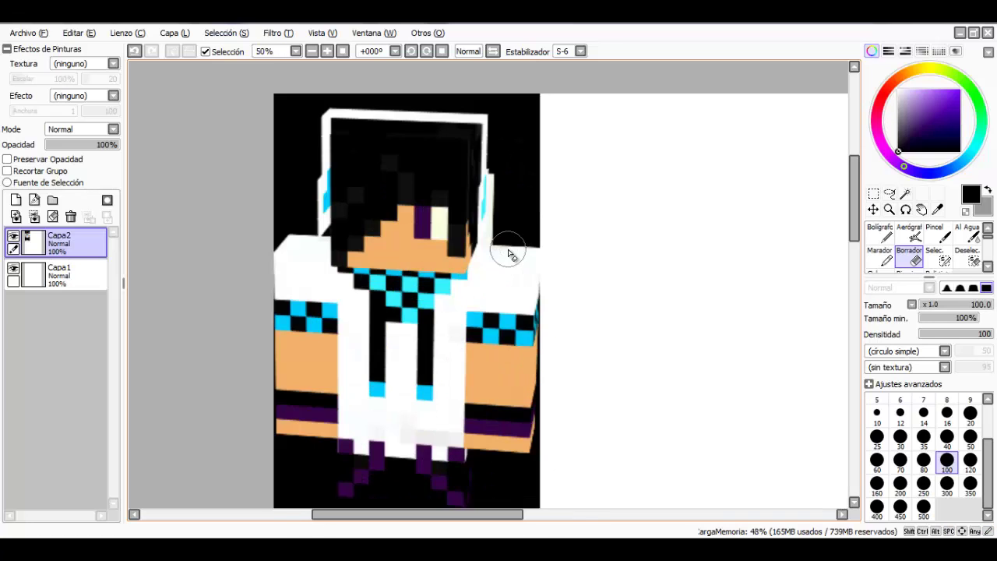
scroll(508, 254, down, 2)
scroll(540, 163, up, 1)
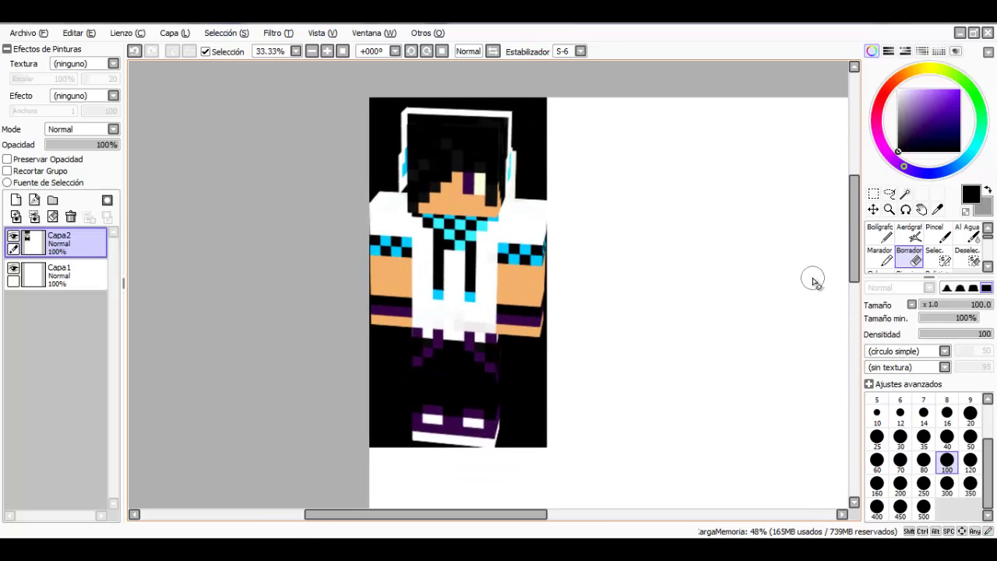
scroll(812, 280, down, 3)
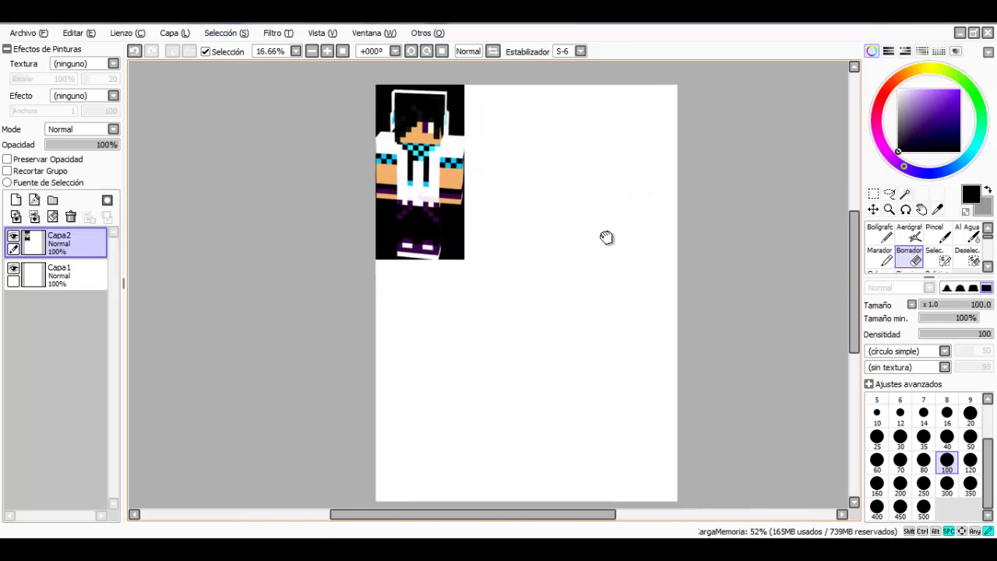
scroll(592, 233, up, 2)
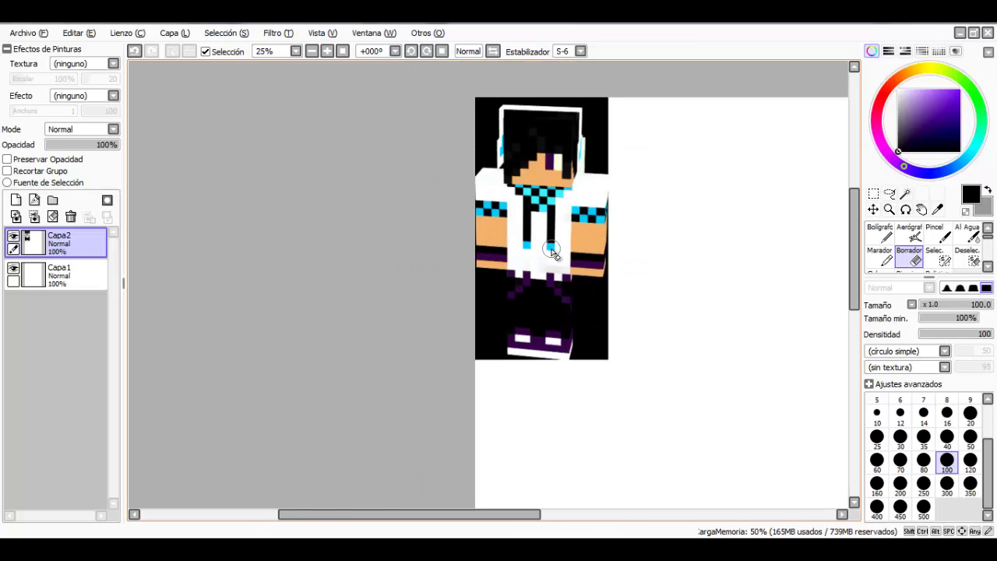
scroll(589, 279, down, 1)
scroll(588, 288, down, 1)
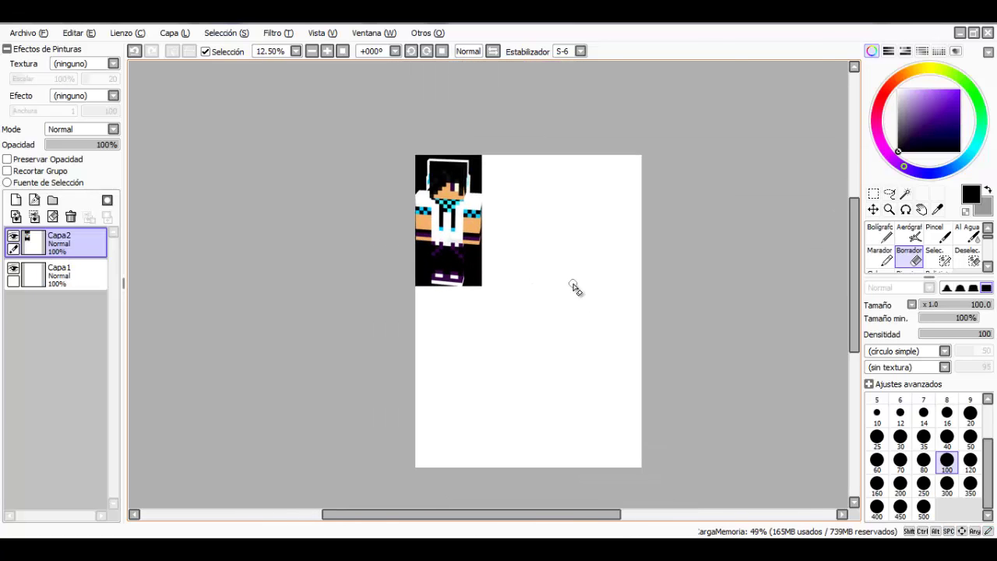
scroll(483, 179, up, 2)
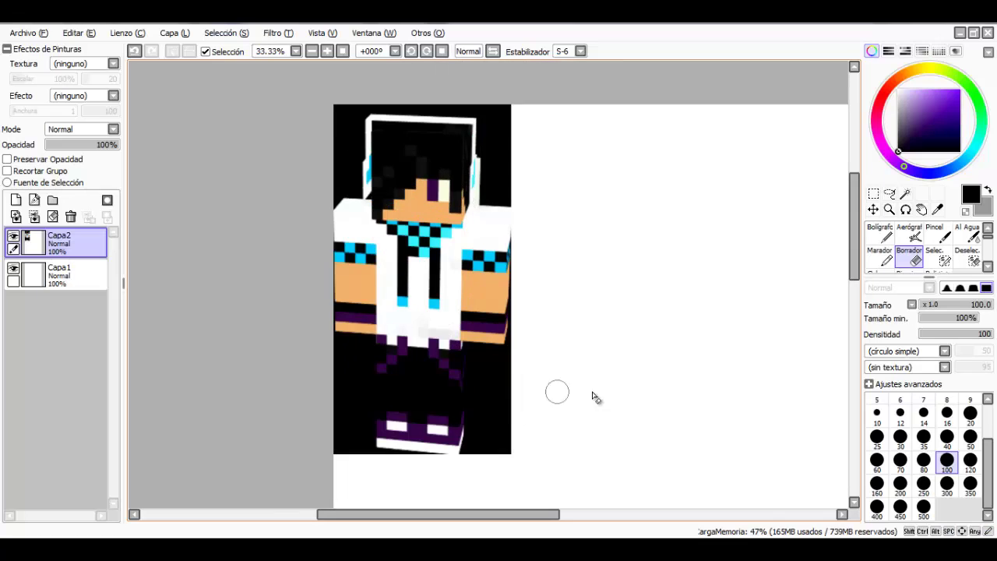
scroll(545, 312, down, 2)
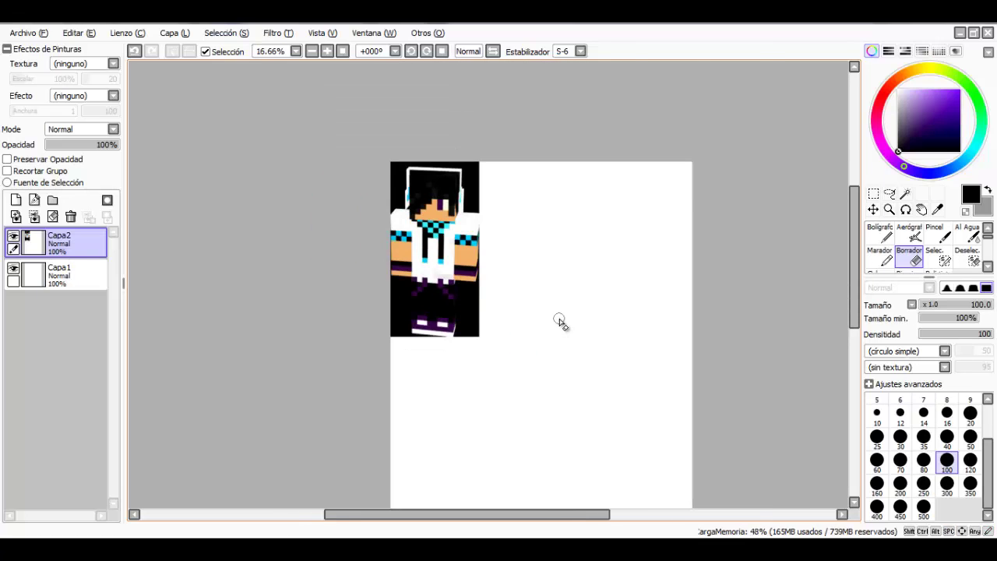
scroll(555, 318, down, 1)
scroll(506, 291, up, 2)
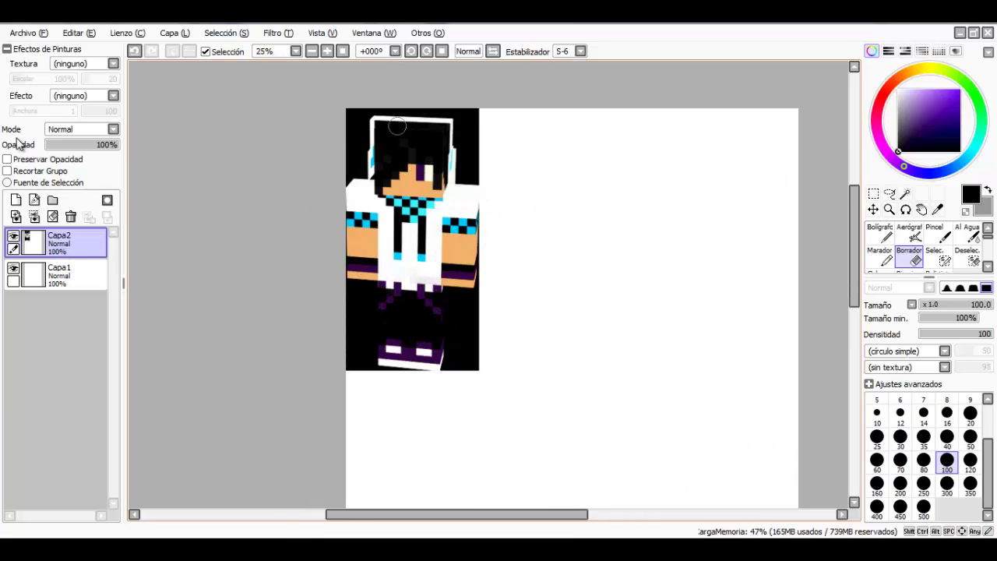
scroll(556, 230, down, 1)
scroll(557, 224, up, 1)
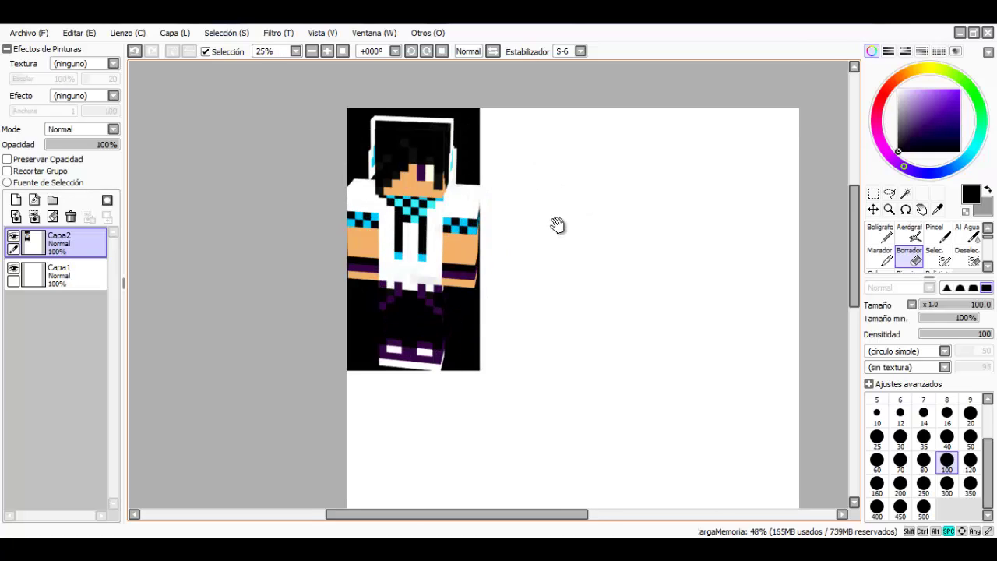
drag(556, 224, 565, 270)
- Add a new layer above the skin reference layer and set up the Brush (Pincel) with a medium-dark grey colour
click(34, 200)
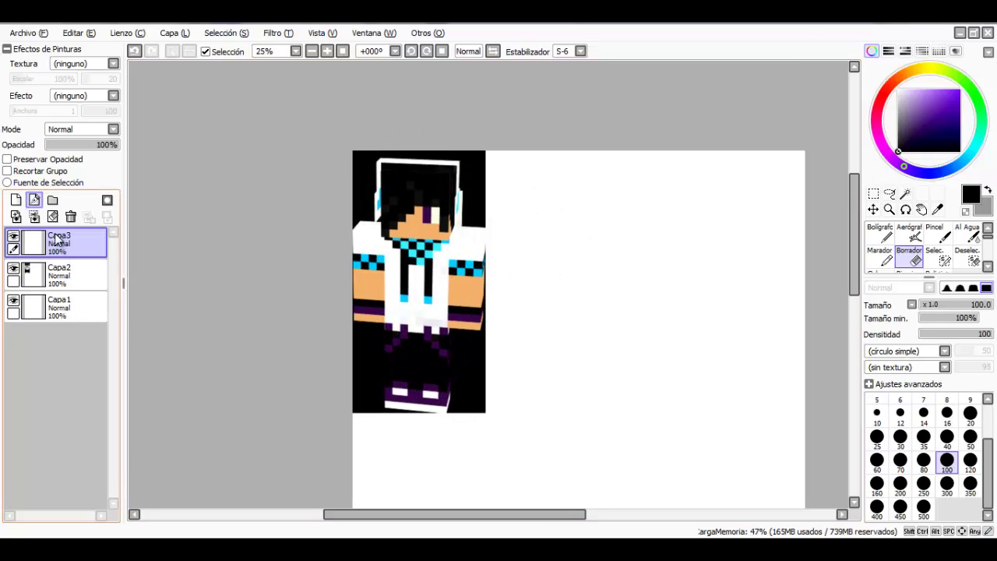
click(979, 145)
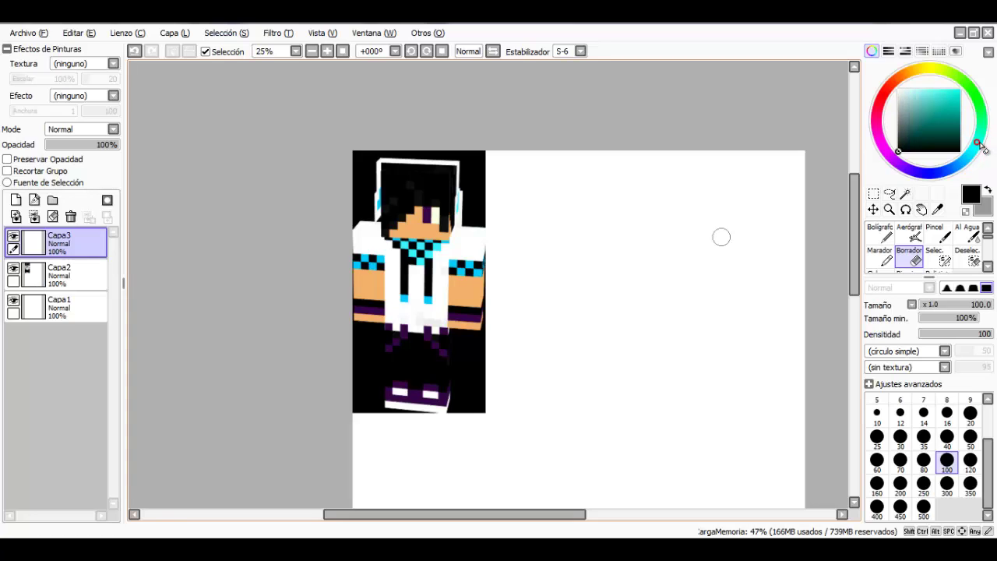
click(938, 110)
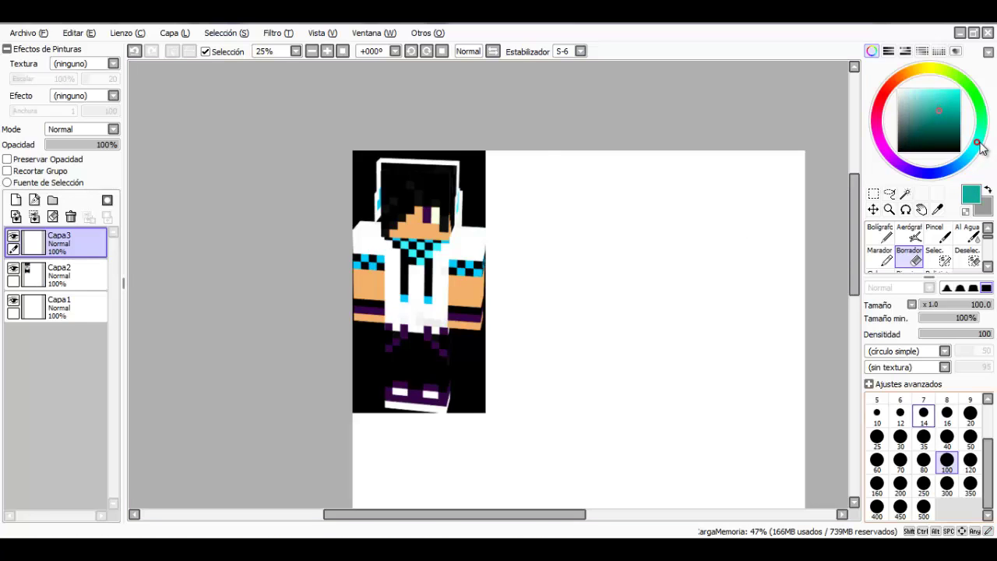
drag(935, 123, 897, 119)
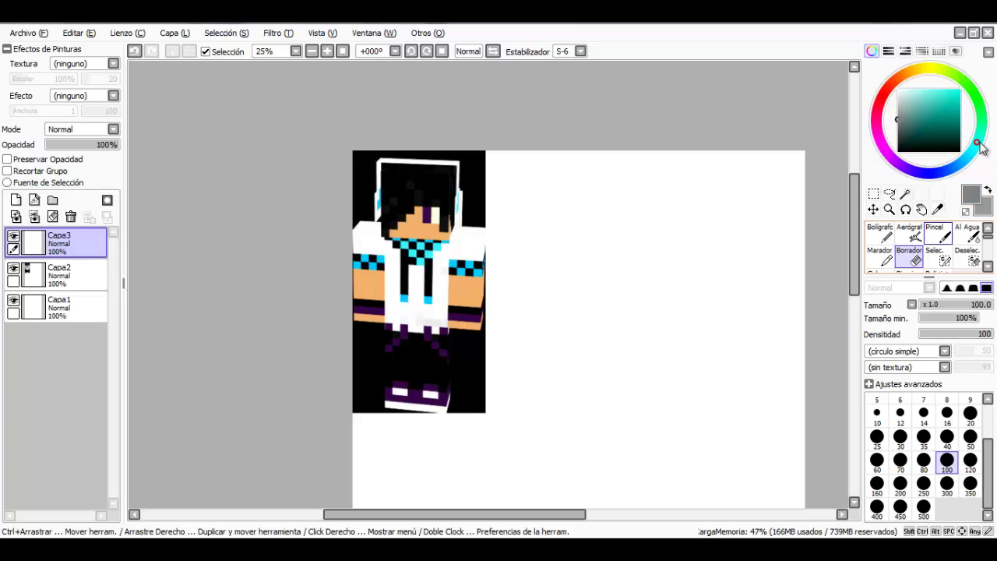
key(b)
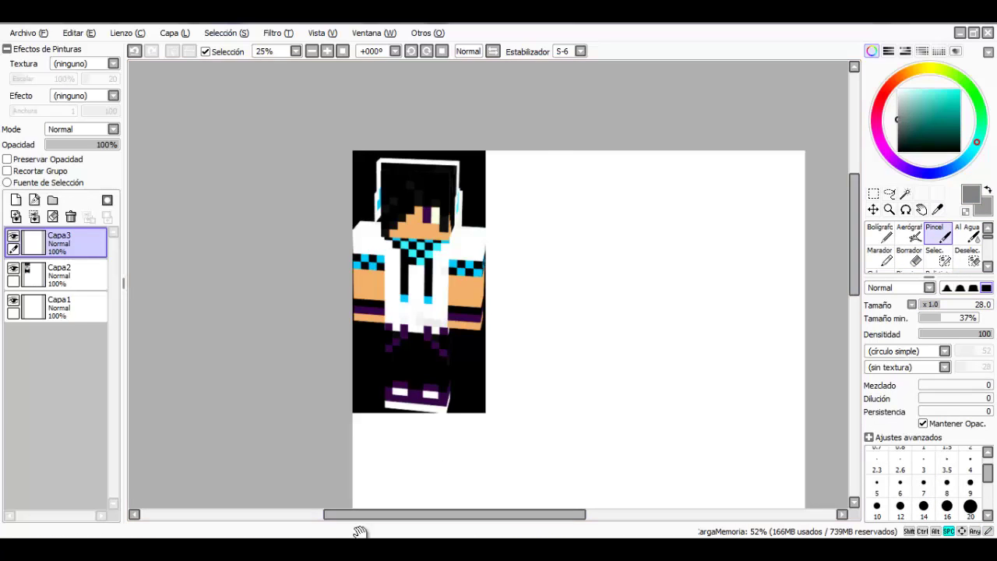
drag(561, 402, 456, 283)
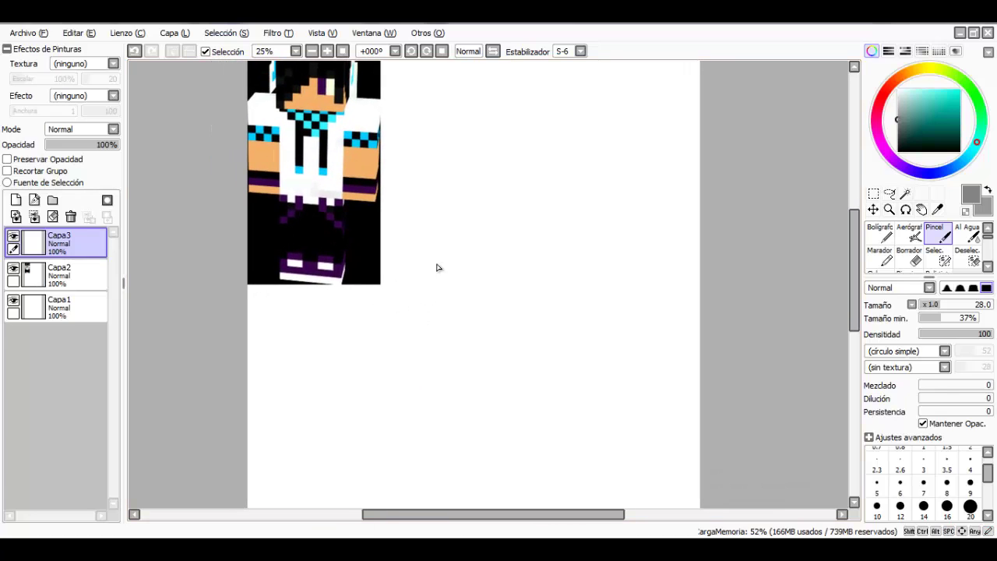
click(897, 124)
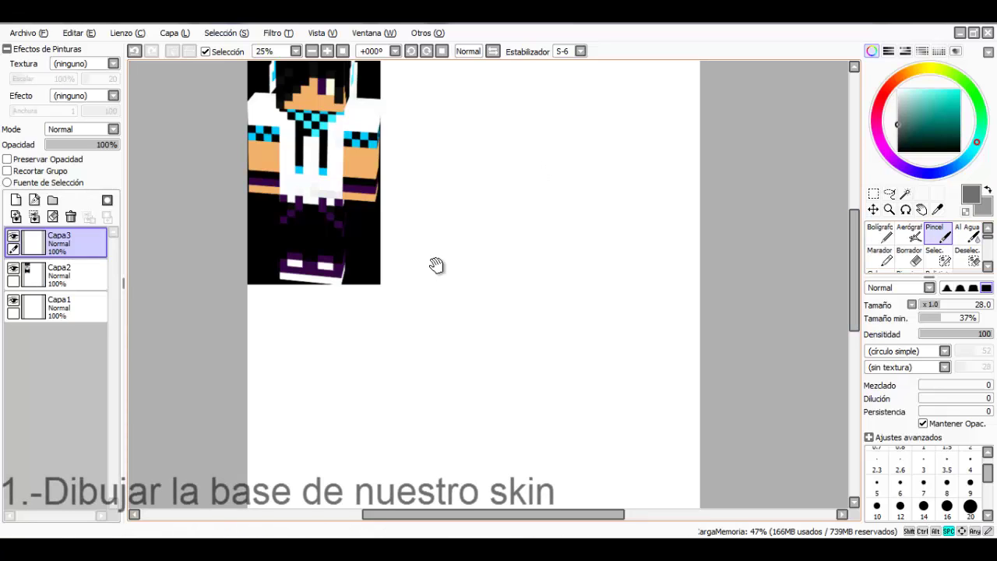
drag(438, 267, 395, 308)
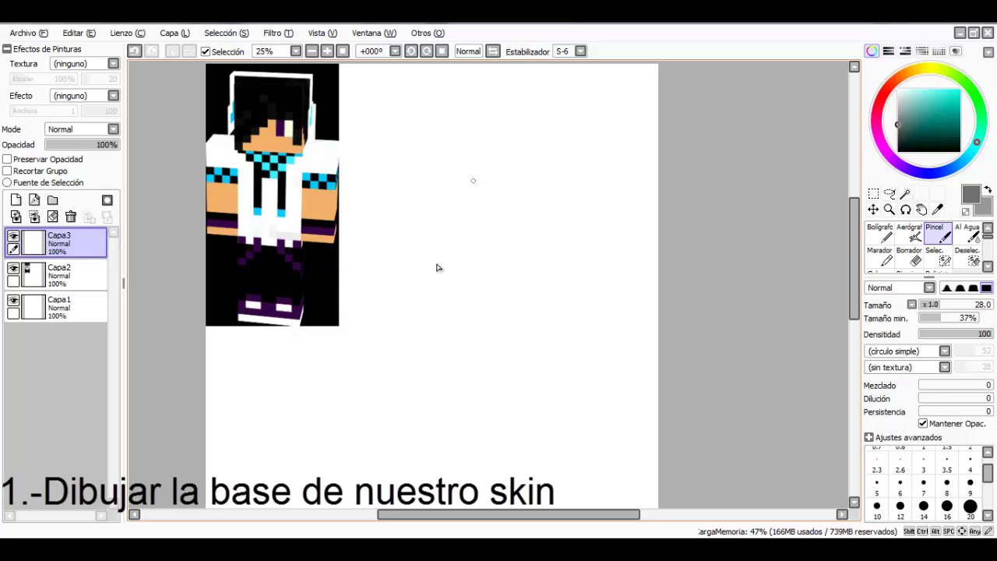
drag(438, 267, 418, 248)
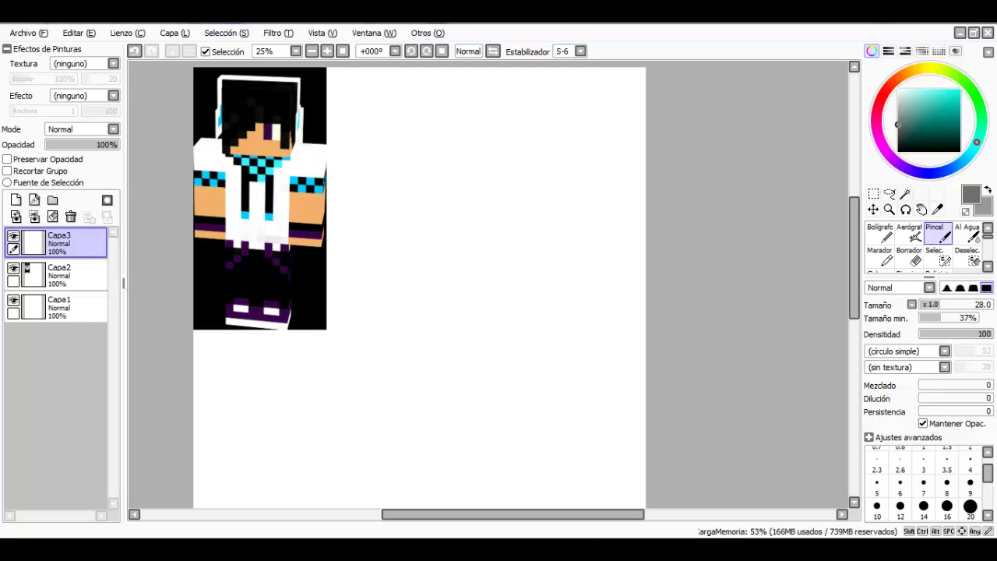
scroll(611, 211, up, 1)
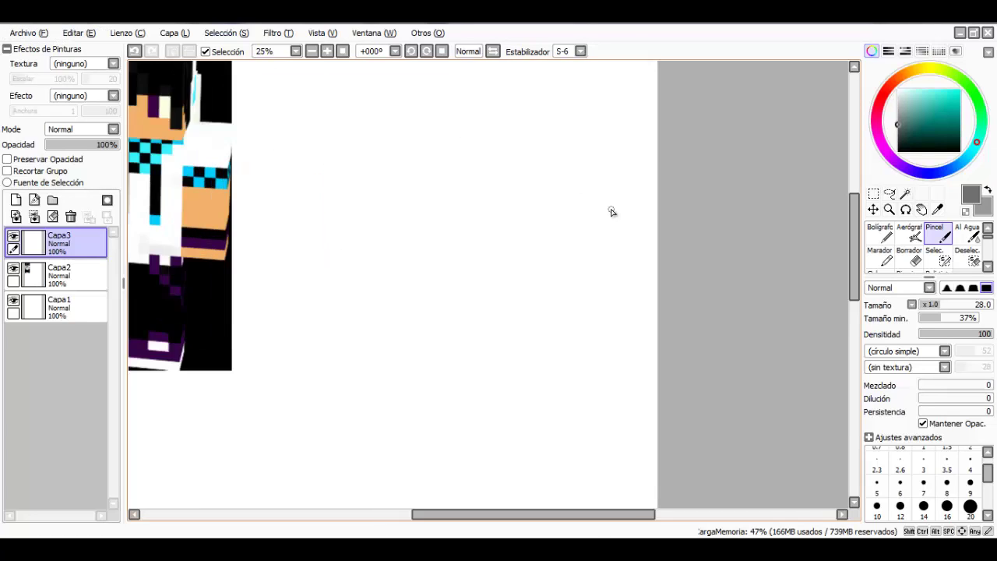
scroll(612, 211, down, 1)
mouse_move(612, 211)
mouse_down()
mouse_move(630, 222)
mouse_move(644, 202)
mouse_move(624, 153)
mouse_up()
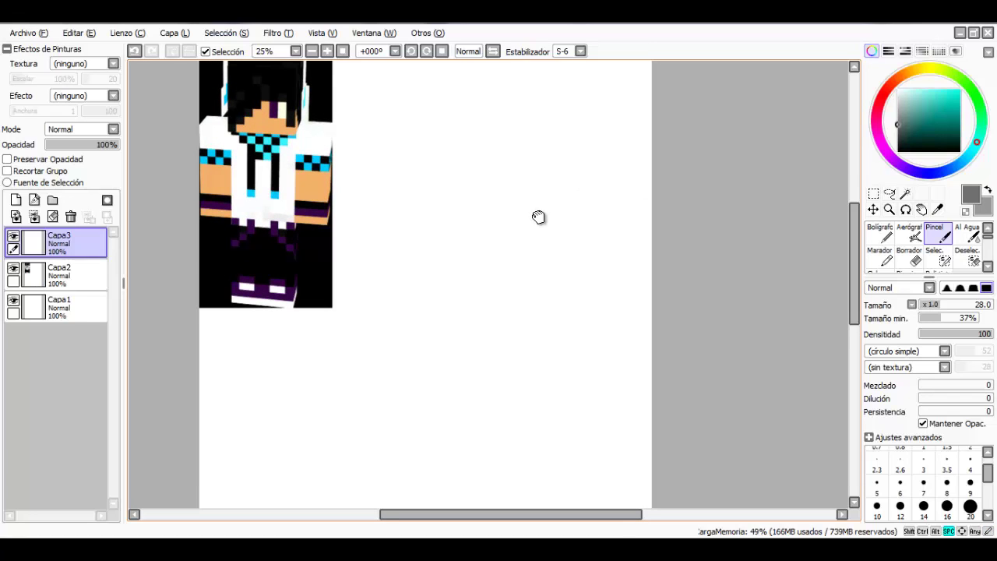
mouse_move(539, 215)
mouse_down()
mouse_move(645, 205)
mouse_move(534, 214)
mouse_move(555, 210)
mouse_up()
scroll(554, 209, up, 1)
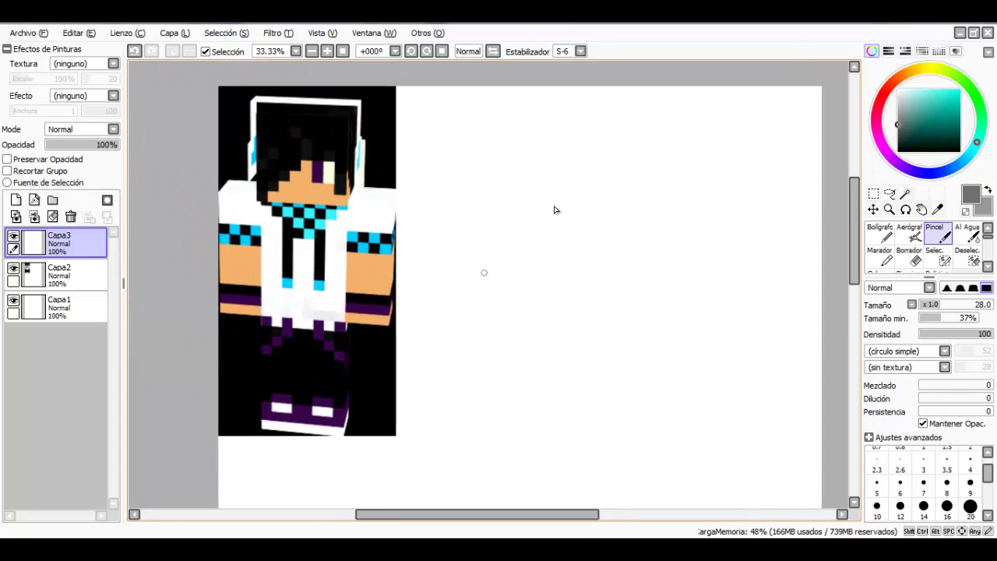
drag(509, 232, 511, 329)
mouse_move(529, 221)
mouse_down()
mouse_move(552, 208)
mouse_move(639, 218)
mouse_up()
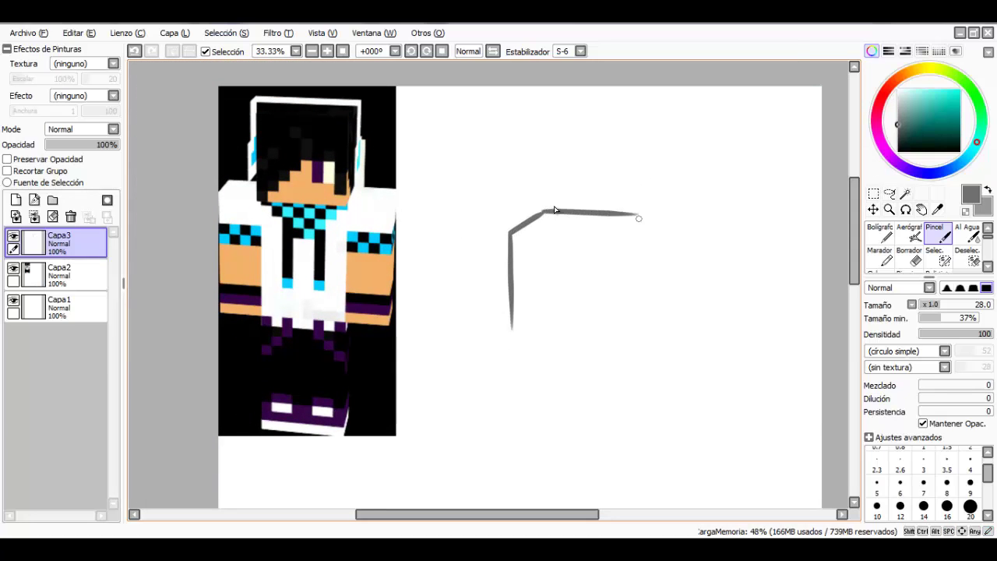
key(ctrl+z)
key(ctrl+z)
key(ctrl+z)
key(ctrl+z)
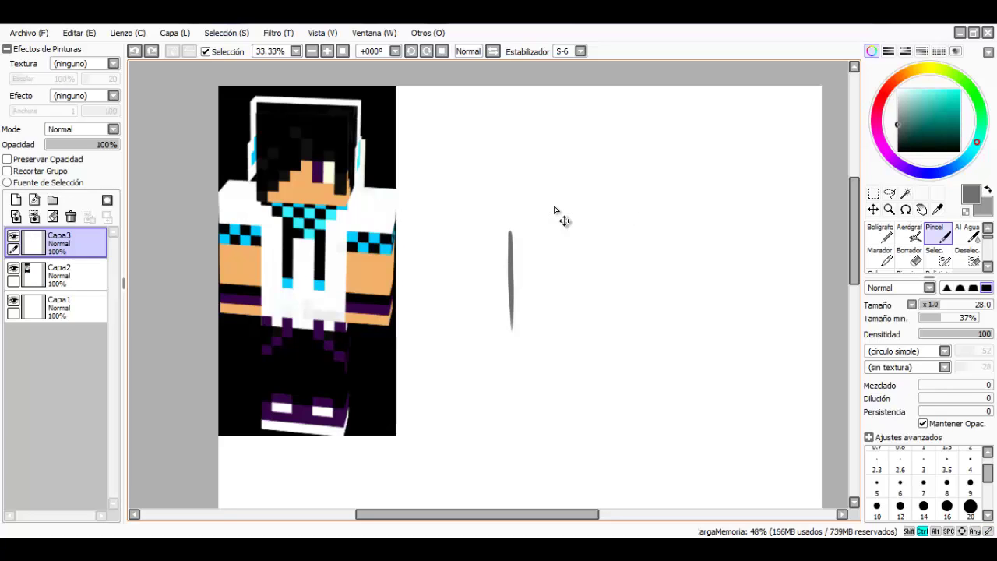
- Sketch a blocky cube head in grey on the blank area beside the skin reference, with inner edges separating the front, top and side faces
mouse_move(627, 274)
mouse_down()
mouse_move(564, 224)
mouse_move(525, 213)
mouse_up()
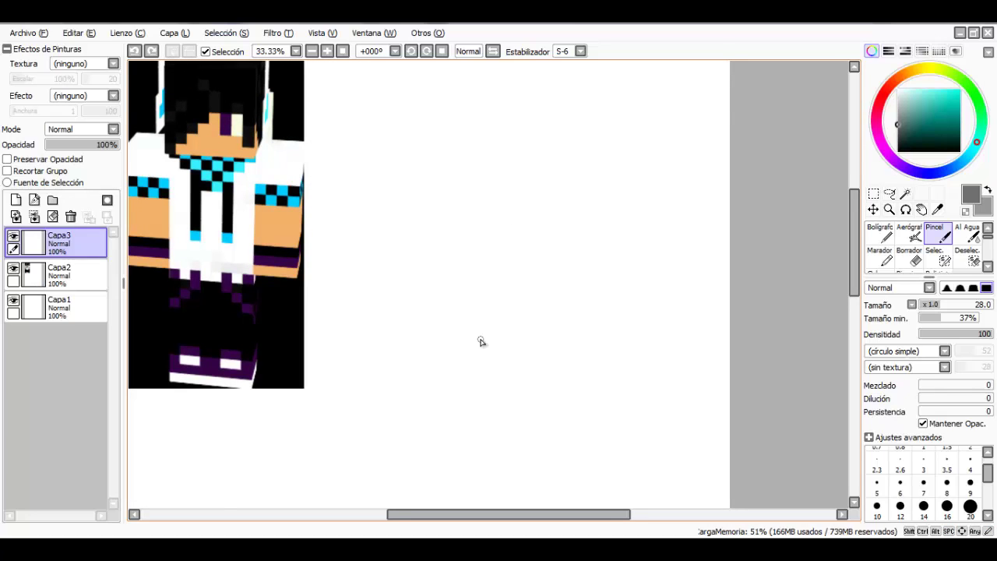
scroll(480, 341, down, 1)
drag(498, 335, 453, 268)
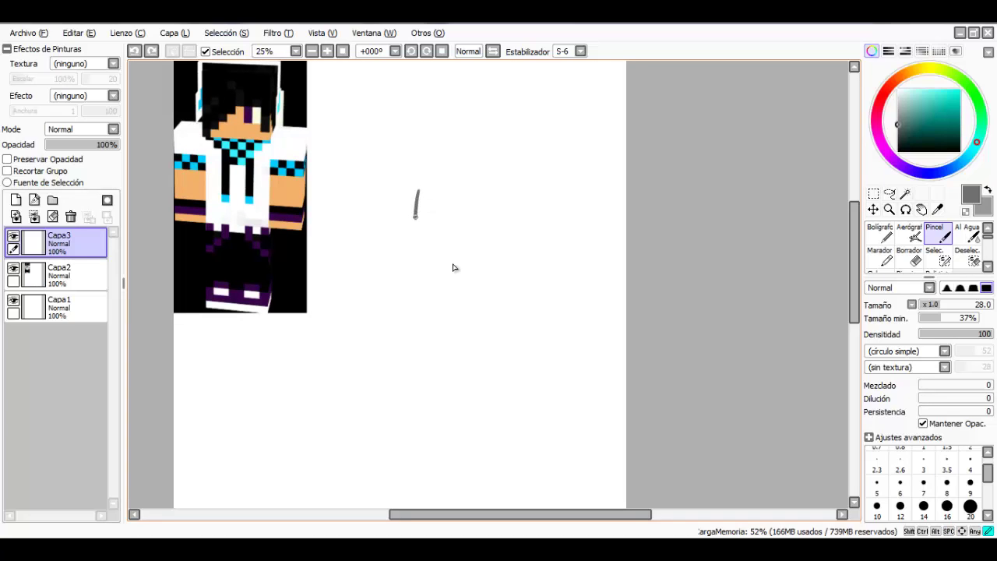
drag(415, 218, 423, 283)
mouse_move(446, 175)
mouse_down()
mouse_move(486, 158)
mouse_move(481, 173)
mouse_move(545, 183)
mouse_move(538, 249)
mouse_up()
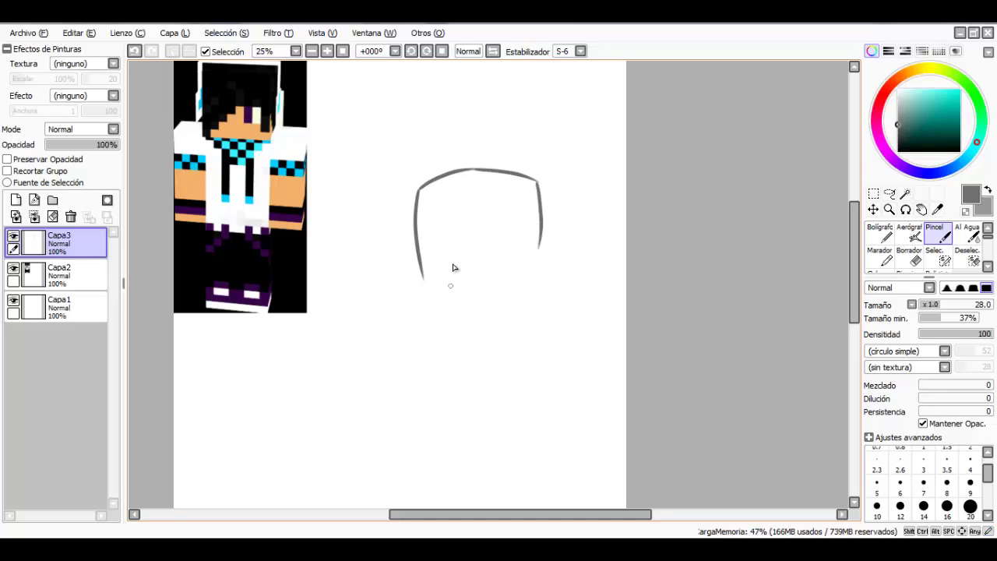
mouse_move(463, 282)
mouse_down()
mouse_move(522, 276)
mouse_move(511, 276)
mouse_move(535, 240)
mouse_up()
drag(463, 197, 491, 201)
drag(504, 195, 536, 185)
mouse_move(500, 230)
mouse_down()
mouse_move(504, 270)
mouse_move(468, 300)
mouse_move(453, 212)
mouse_up()
key(space)
key(space)
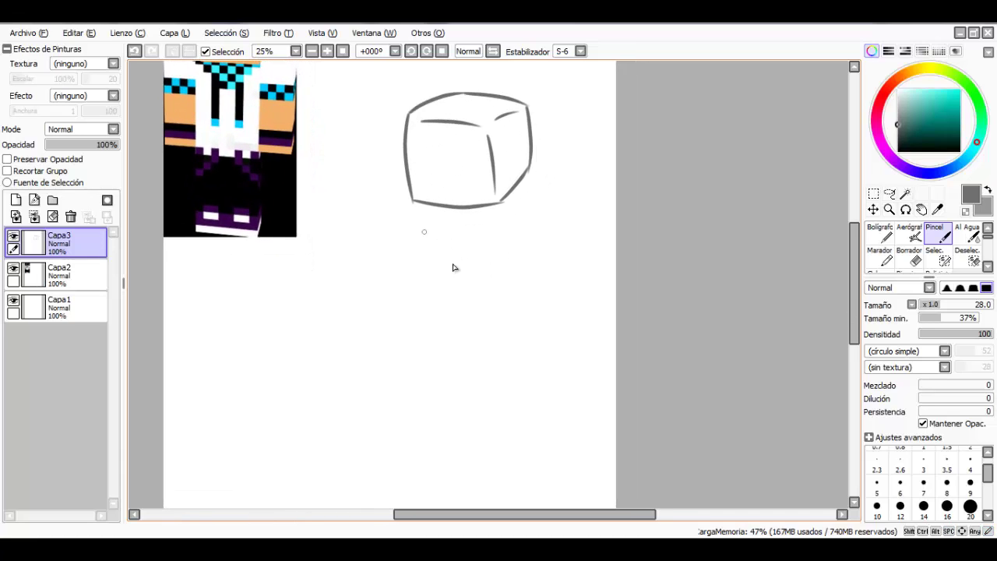
- Select the cube head with a rectangular selection, shift it slightly up and to the left, and deselect it
drag(453, 267, 453, 268)
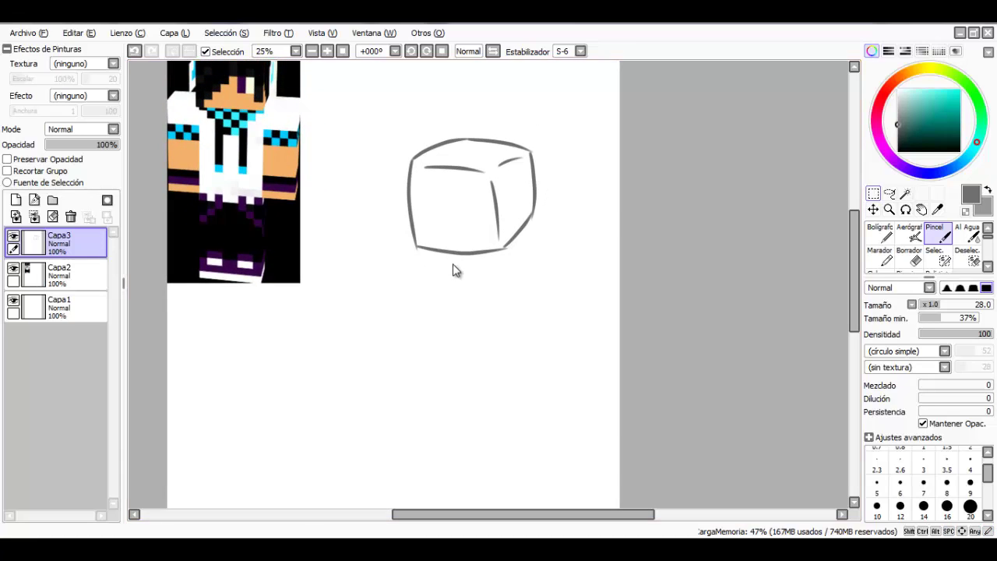
key(ctrl)
mouse_move(391, 123)
mouse_down()
mouse_move(566, 250)
mouse_move(570, 266)
mouse_up()
drag(472, 196, 456, 159)
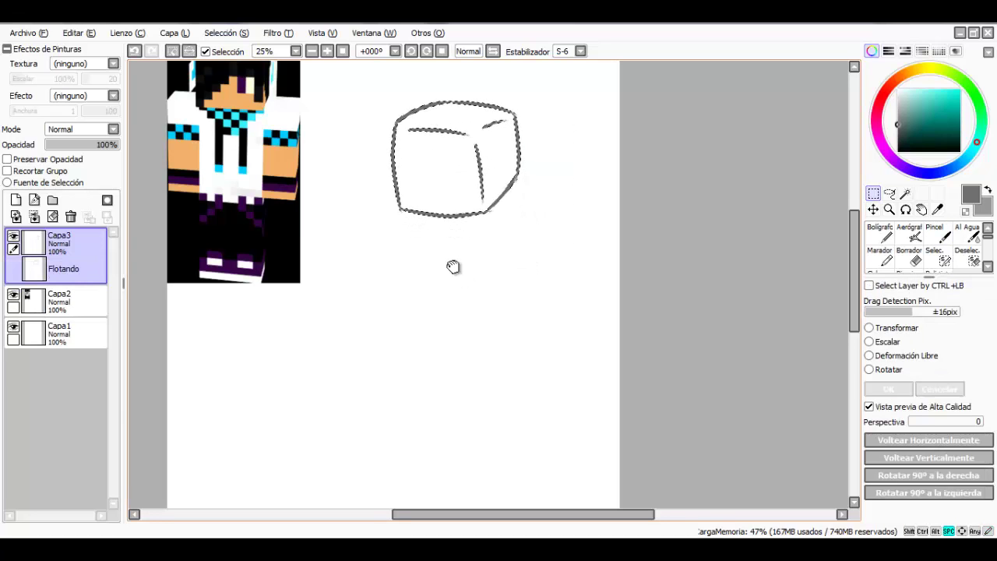
drag(454, 267, 449, 263)
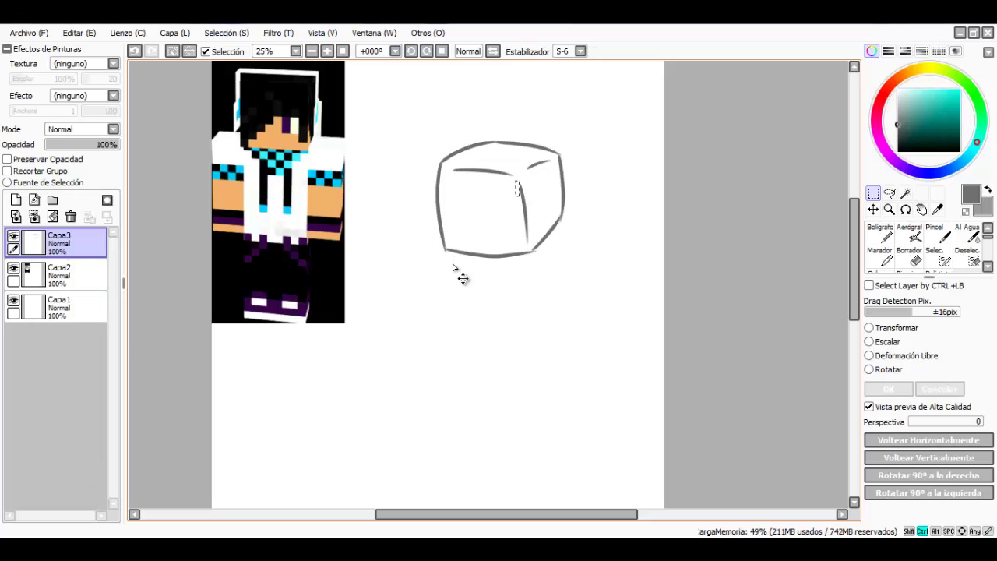
key(ctrl+d)
click(873, 209)
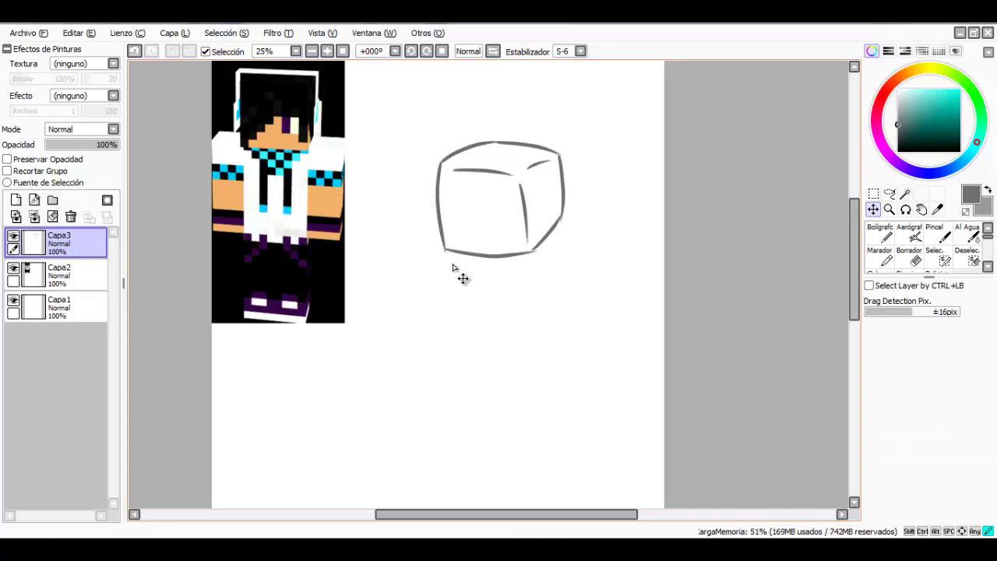
- Draw a long, slightly slanted line with the Brush (Pincel) under the head's left corner as the torso's left edge
mouse_move(453, 268)
mouse_down()
mouse_move(456, 276)
mouse_move(448, 260)
mouse_move(469, 356)
mouse_up()
click(937, 233)
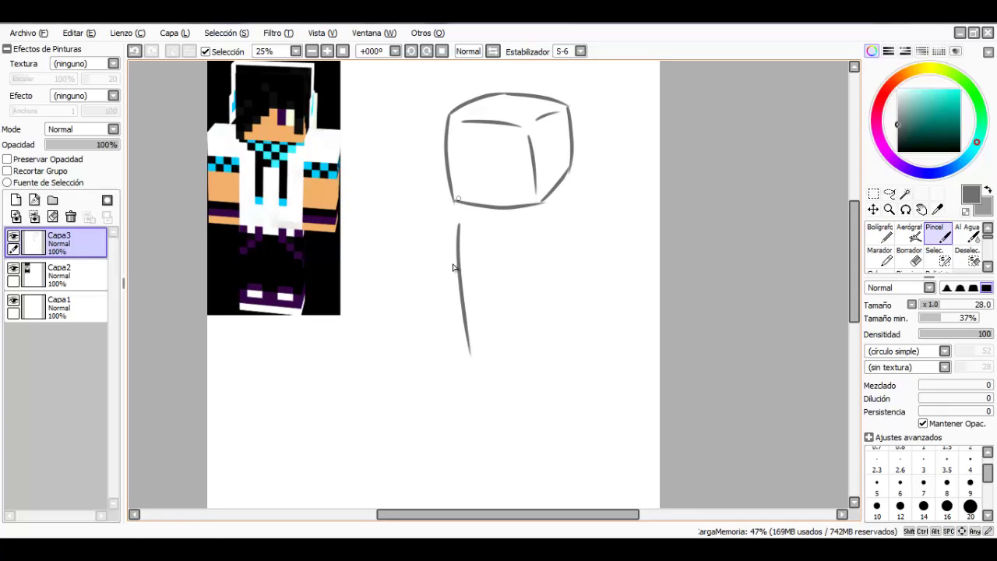
mouse_move(451, 198)
mouse_down()
mouse_move(433, 202)
mouse_move(463, 210)
mouse_up()
key(ctrl+z)
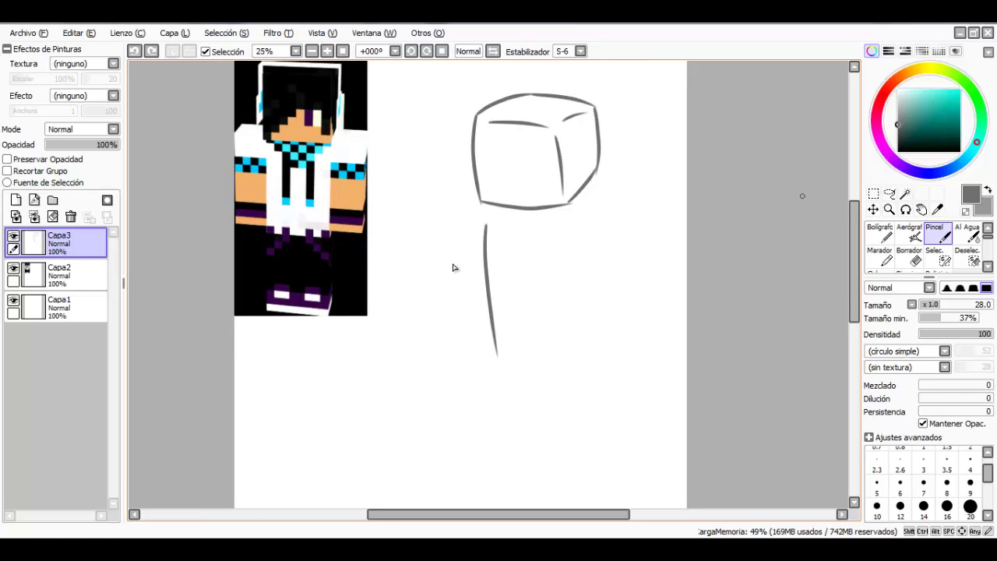
- Select the head and torso line together and use Transform to move, shrink and slightly rotate them
click(872, 193)
mouse_move(443, 82)
mouse_down()
mouse_move(536, 160)
mouse_move(634, 375)
mouse_up()
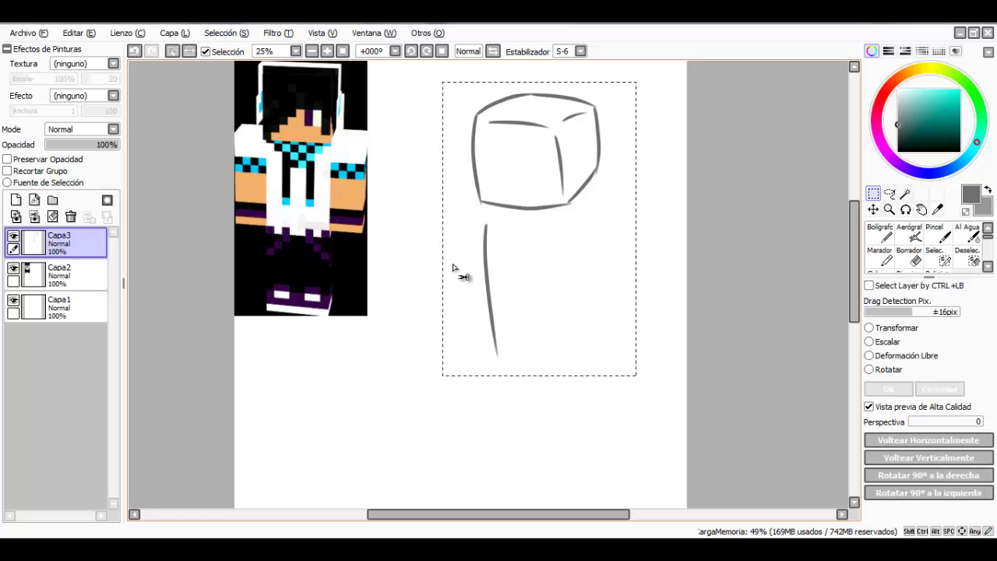
drag(538, 226, 522, 267)
key(ctrl+t)
drag(462, 278, 450, 262)
drag(459, 127, 476, 163)
drag(529, 279, 524, 240)
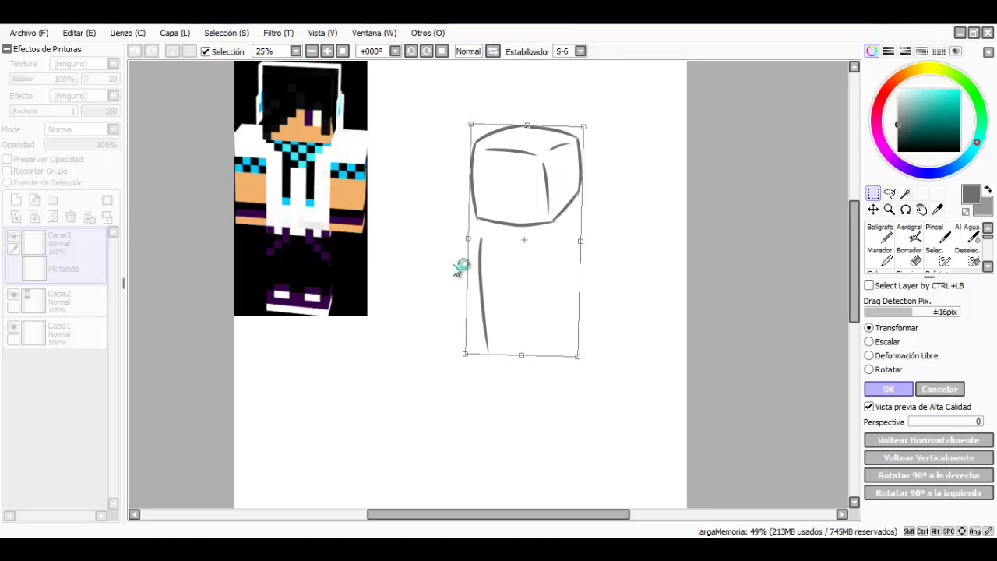
key(Return)
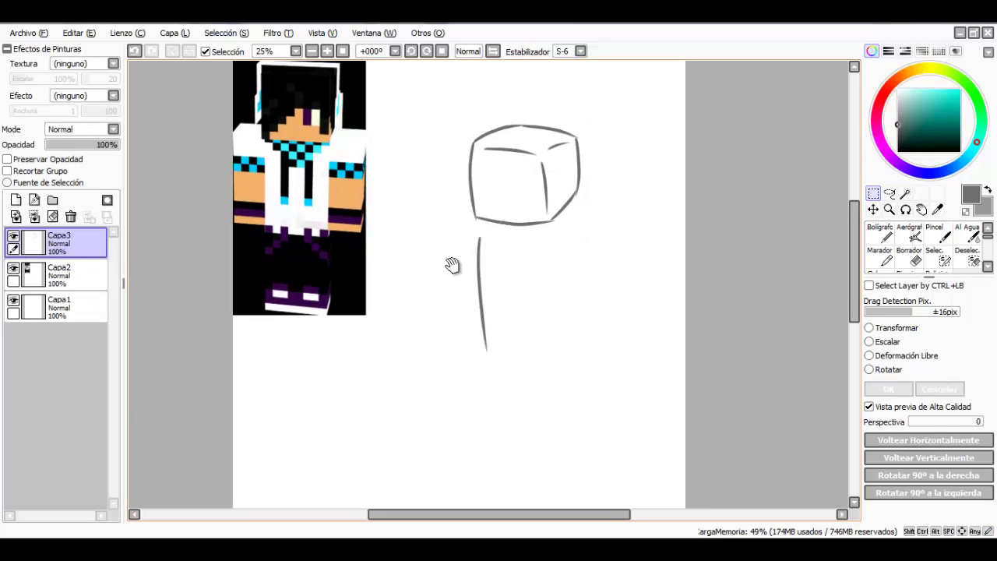
- Sketch a blocky raised arm with the Brush on the left of the head, bent down to the shoulder, with its inner edges
scroll(452, 267, down, 1)
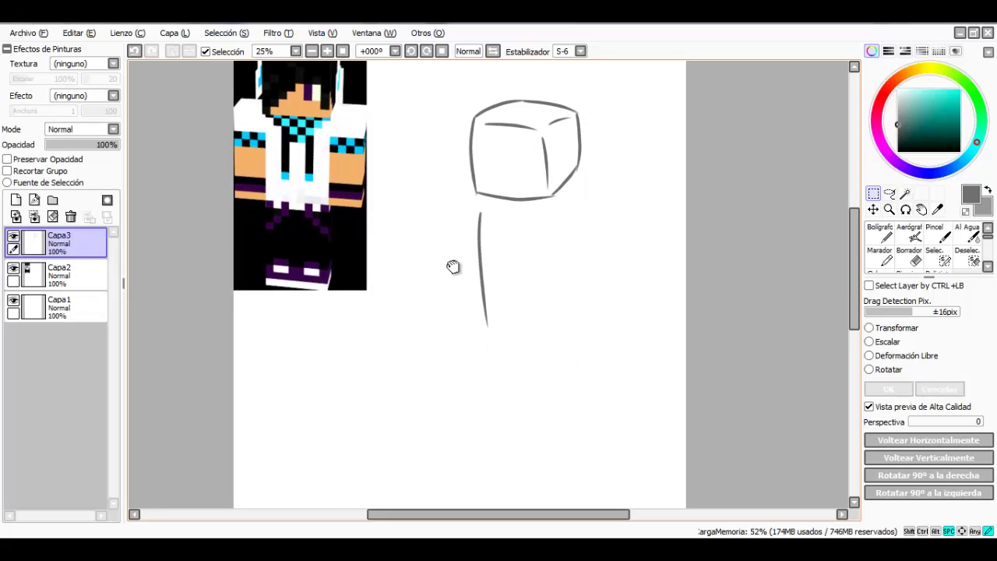
drag(453, 264, 510, 331)
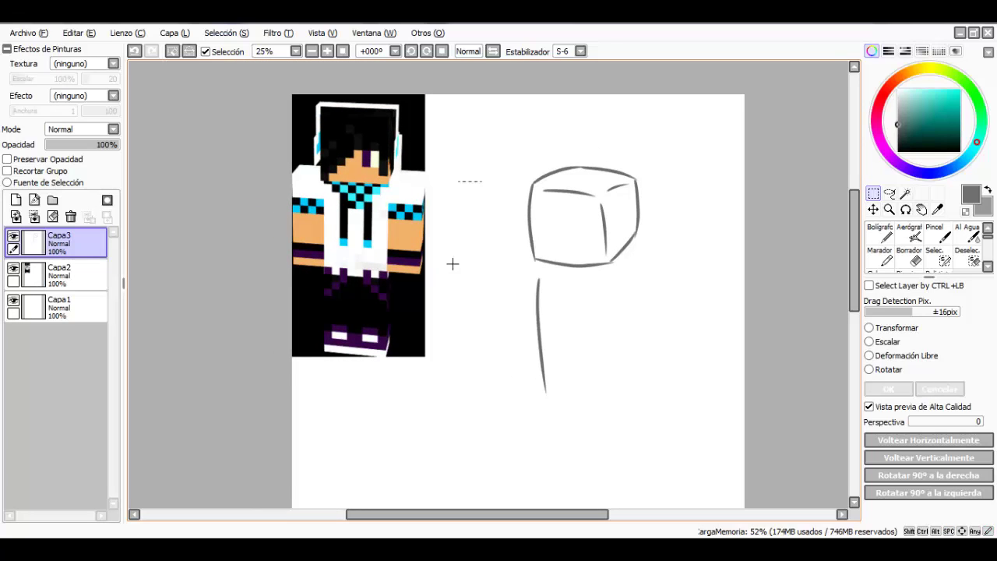
key(b)
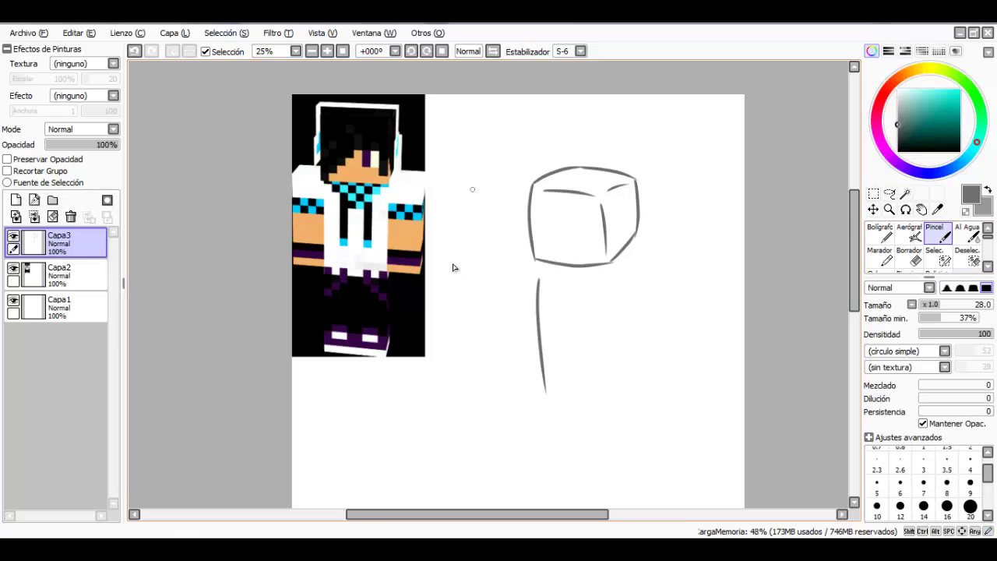
mouse_move(467, 184)
mouse_down()
mouse_move(508, 183)
mouse_move(488, 192)
mouse_up()
drag(492, 272, 530, 297)
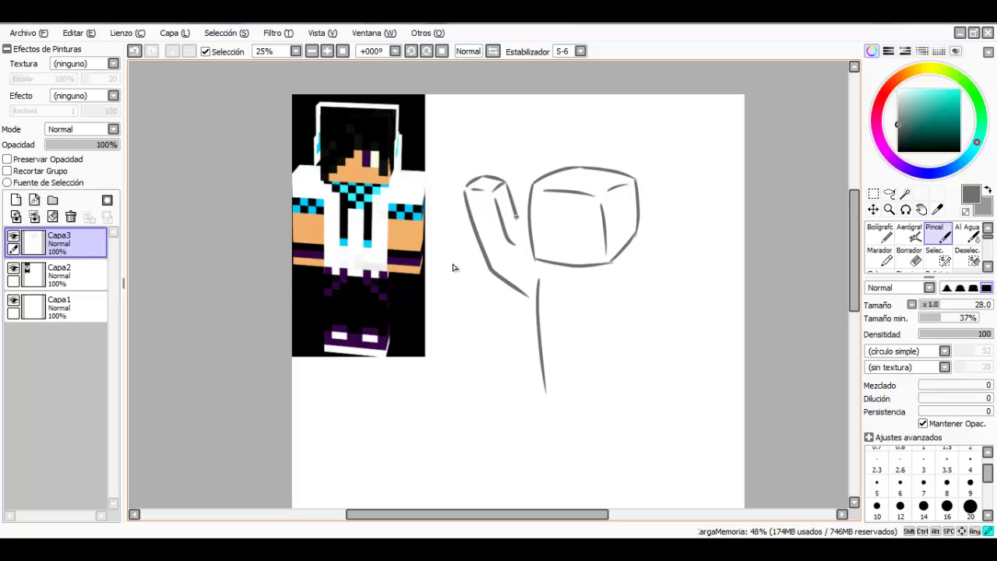
drag(515, 216, 532, 249)
- Sketch the shoulder and the blocky arm hanging down on the torso's right side, including its lower end and inner edge
mouse_move(644, 282)
mouse_down()
mouse_move(628, 230)
mouse_move(585, 172)
mouse_move(594, 148)
mouse_move(606, 160)
mouse_move(568, 160)
mouse_move(605, 164)
mouse_move(628, 280)
mouse_up()
drag(565, 190, 575, 247)
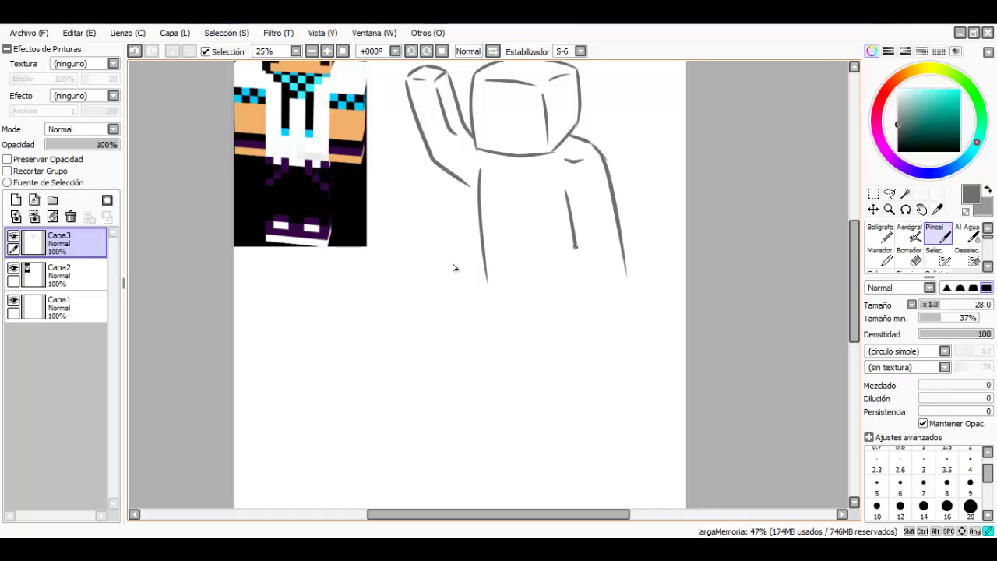
drag(584, 291, 610, 299)
drag(587, 217, 600, 281)
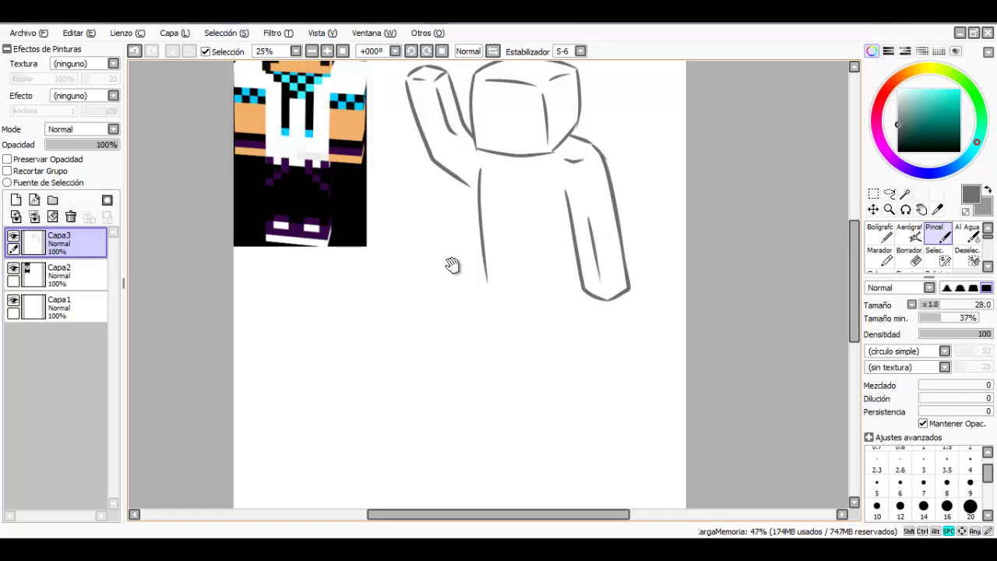
- Sketch the torso's inner vertical edge and its angled bottom edge between the left side and the hanging arm
mouse_move(453, 267)
mouse_down()
mouse_move(572, 297)
mouse_move(559, 290)
mouse_move(590, 275)
mouse_up()
drag(554, 182, 561, 265)
mouse_move(454, 267)
mouse_down()
mouse_move(453, 229)
mouse_move(457, 306)
mouse_up()
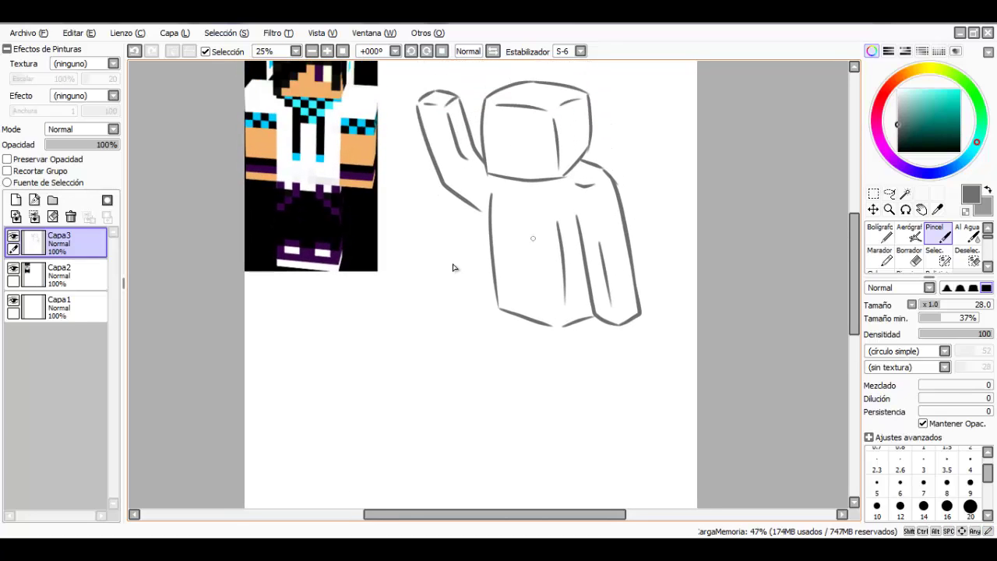
- Sketch two blocky legs in a walking stance below the torso, with their feet ends and inner edges
drag(453, 267, 434, 150)
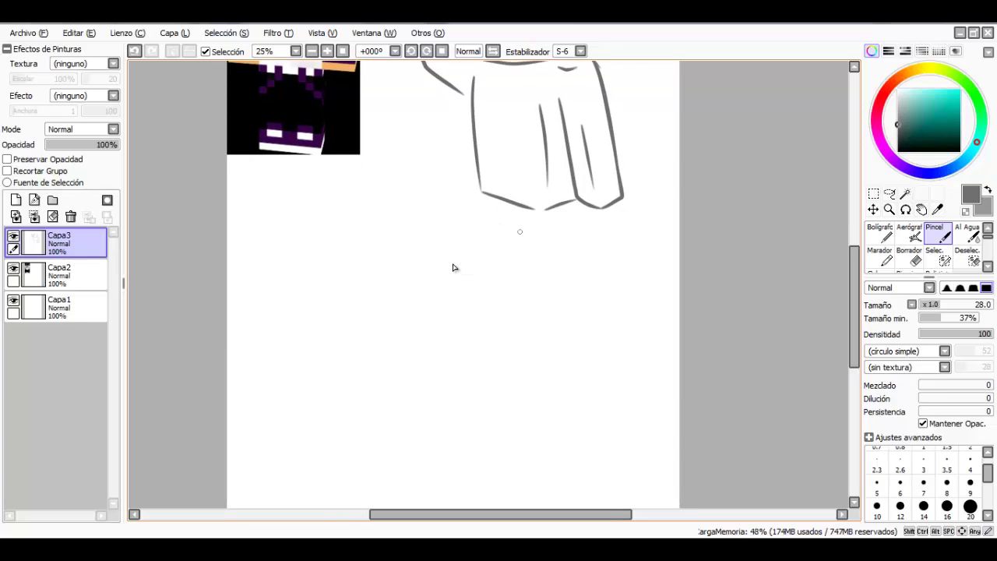
drag(476, 197, 422, 312)
mouse_move(524, 221)
mouse_down()
mouse_move(550, 310)
mouse_move(579, 347)
mouse_up()
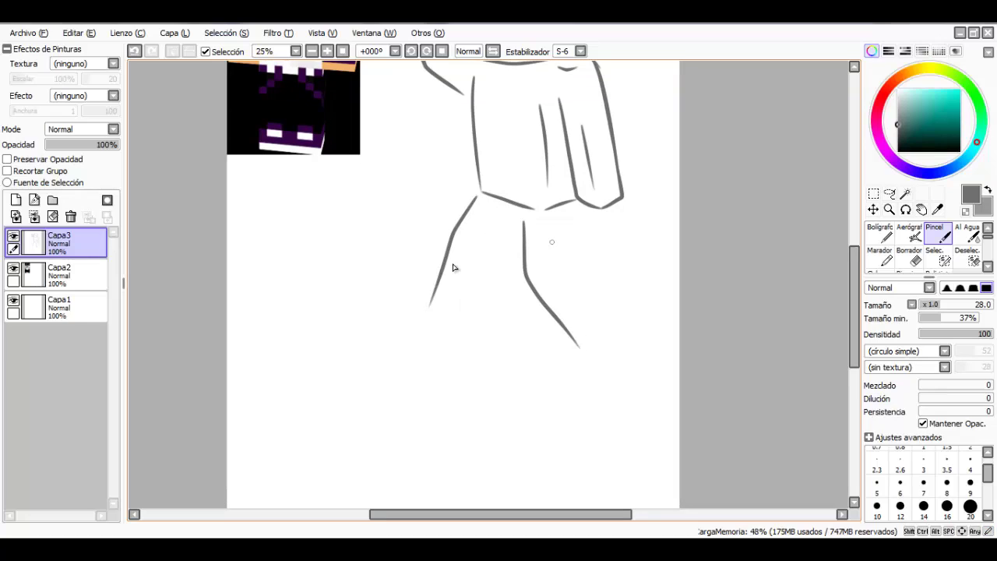
mouse_move(550, 238)
mouse_down()
mouse_move(612, 338)
mouse_move(592, 340)
mouse_move(632, 314)
mouse_up()
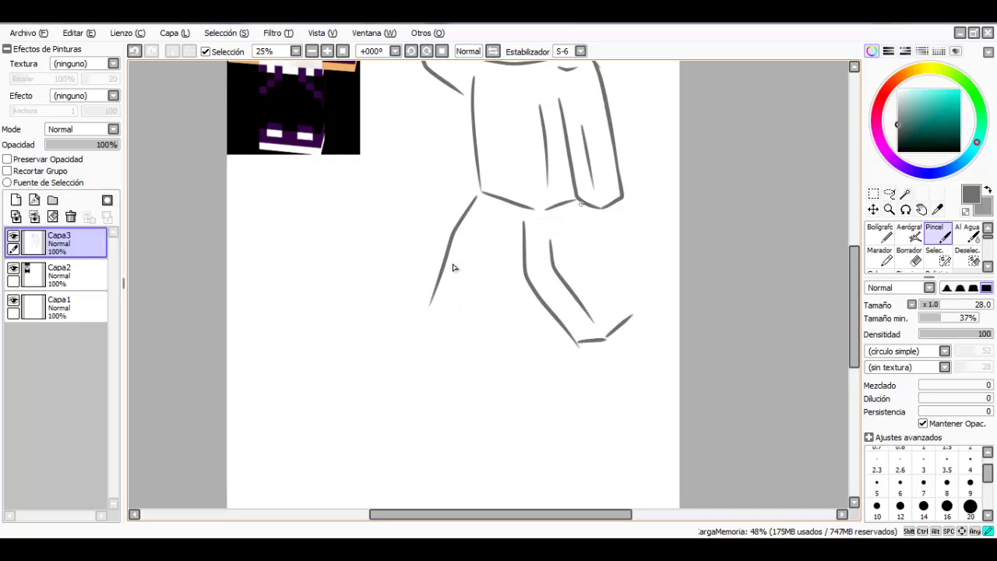
drag(580, 249, 624, 318)
key(space)
mouse_move(452, 266)
mouse_down()
mouse_move(468, 389)
mouse_move(449, 340)
mouse_move(451, 268)
mouse_move(492, 291)
mouse_move(456, 370)
mouse_move(418, 393)
mouse_move(483, 392)
mouse_up()
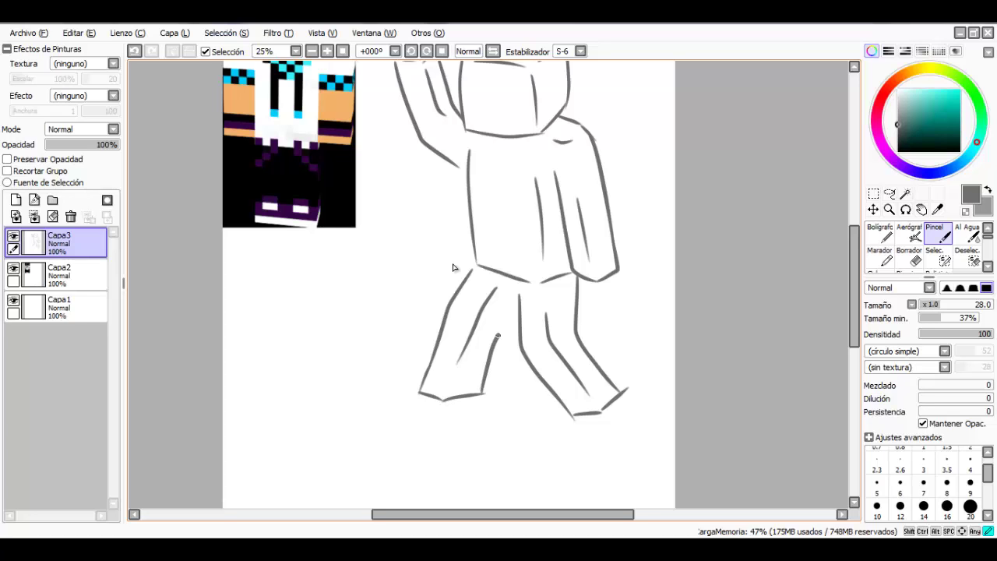
drag(498, 335, 520, 306)
- Draw one vertical and two horizontal curved guidelines across the front face of the cube head
drag(554, 183, 539, 276)
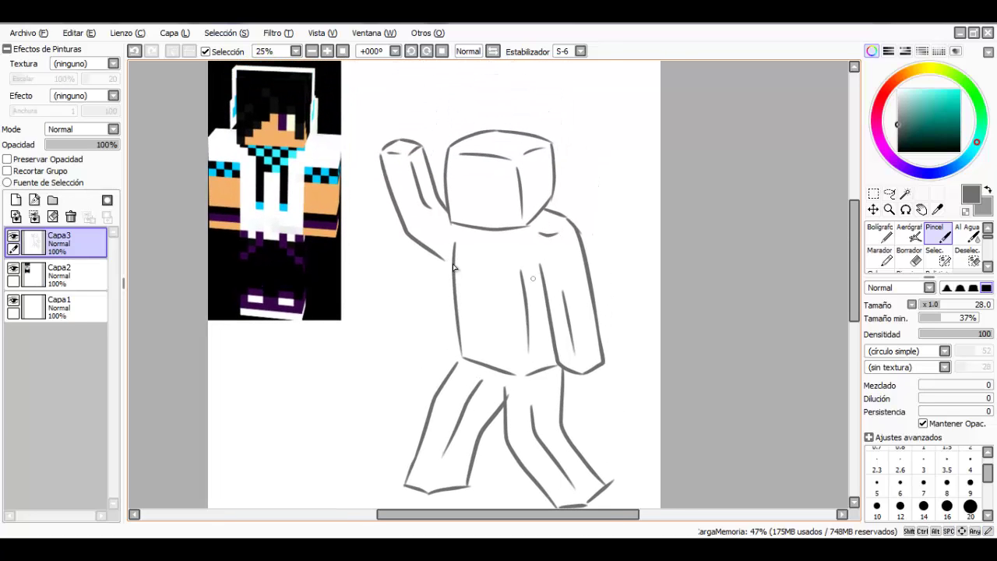
mouse_move(557, 220)
mouse_down()
mouse_move(559, 240)
mouse_move(561, 221)
mouse_up()
scroll(597, 195, down, 2)
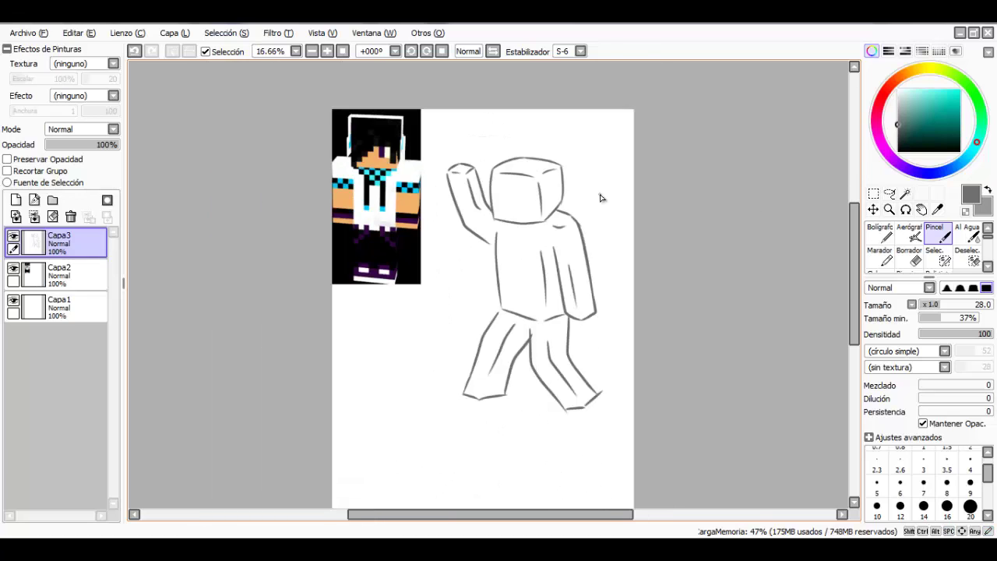
scroll(646, 213, up, 1)
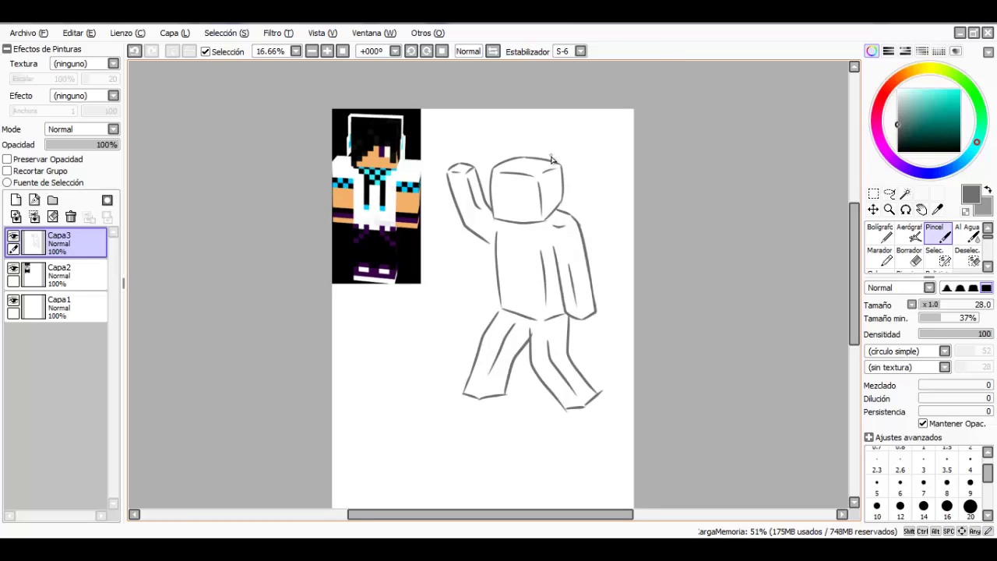
scroll(580, 150, up, 1)
scroll(510, 226, up, 1)
scroll(484, 200, up, 1)
drag(486, 201, 536, 259)
scroll(525, 249, up, 2)
scroll(533, 243, down, 1)
drag(559, 221, 540, 171)
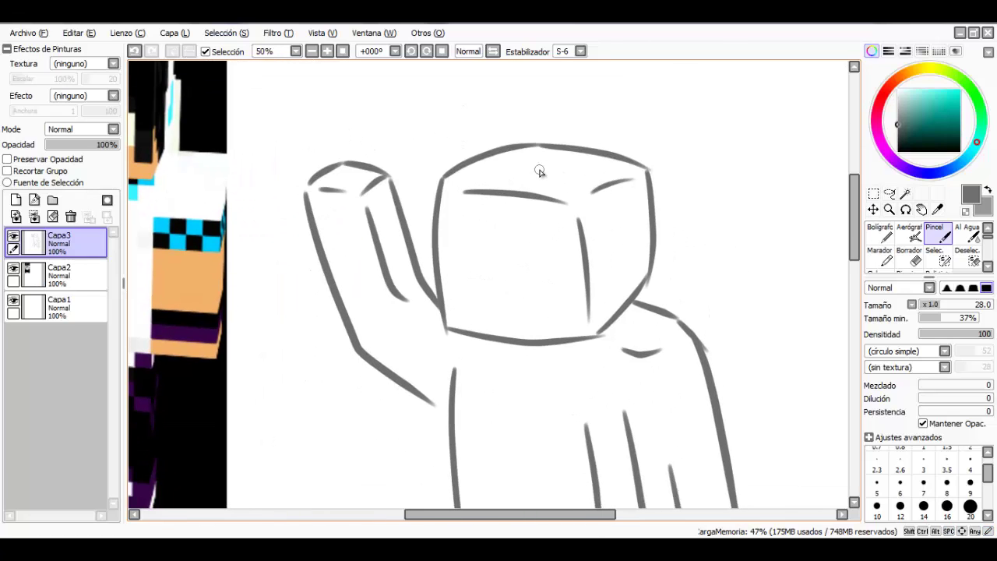
drag(500, 197, 490, 333)
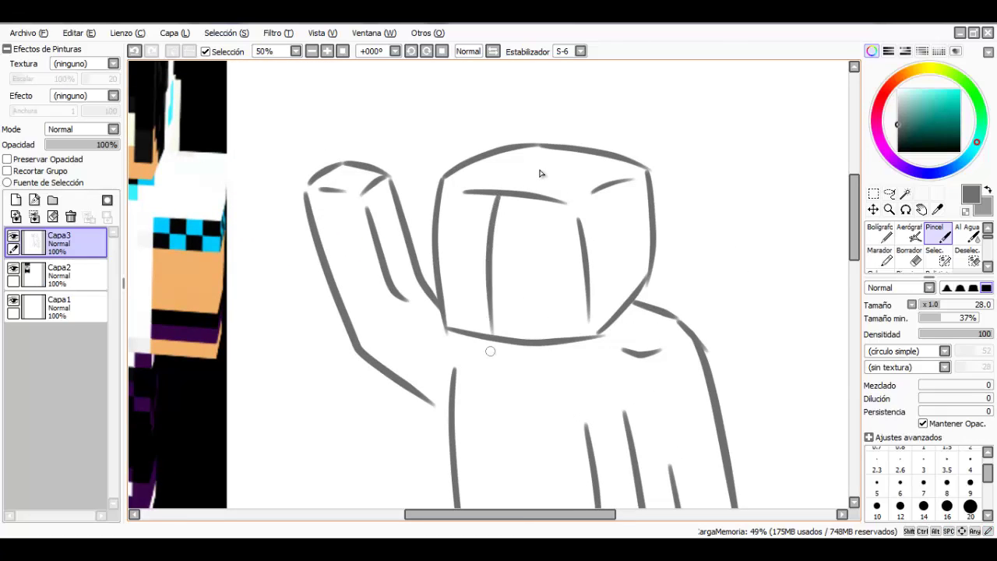
drag(438, 252, 581, 257)
mouse_move(443, 293)
mouse_down()
mouse_move(599, 293)
mouse_move(579, 249)
mouse_up()
scroll(601, 293, down, 3)
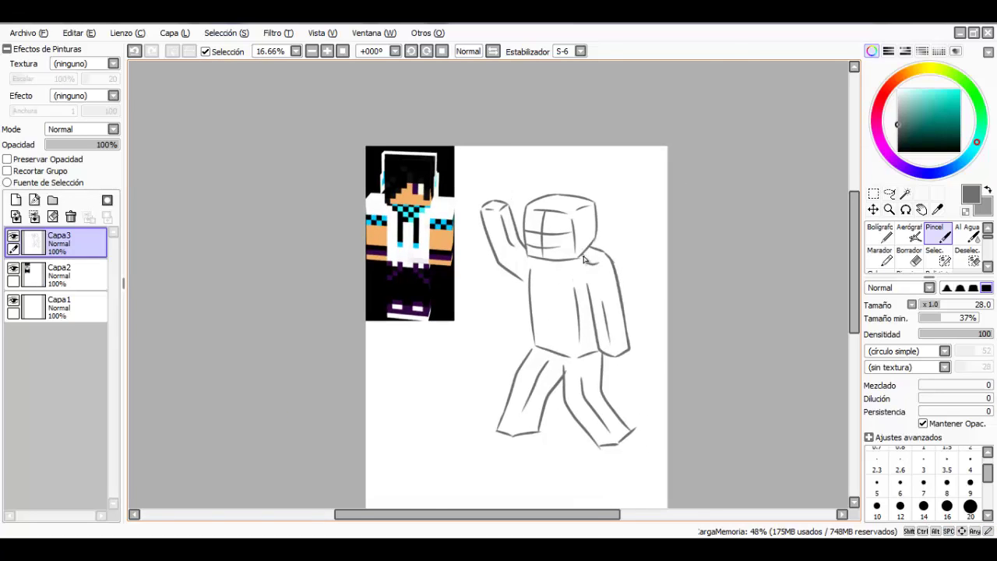
scroll(579, 251, up, 1)
scroll(593, 280, up, 1)
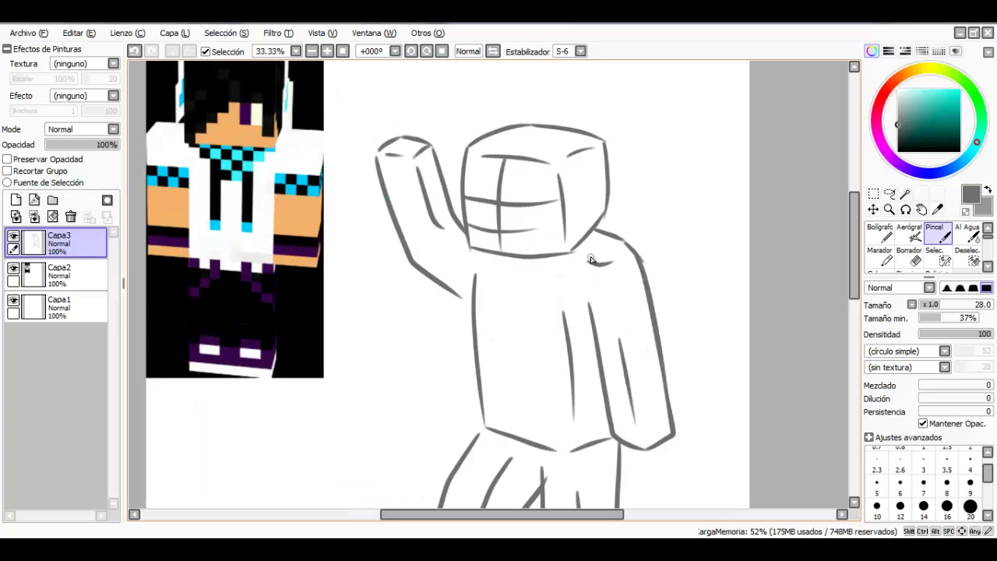
- Redraw the torso's outer edge below the raised arm further inward, erase the old line, and extend the arm's lower edge to meet it
drag(484, 261, 486, 425)
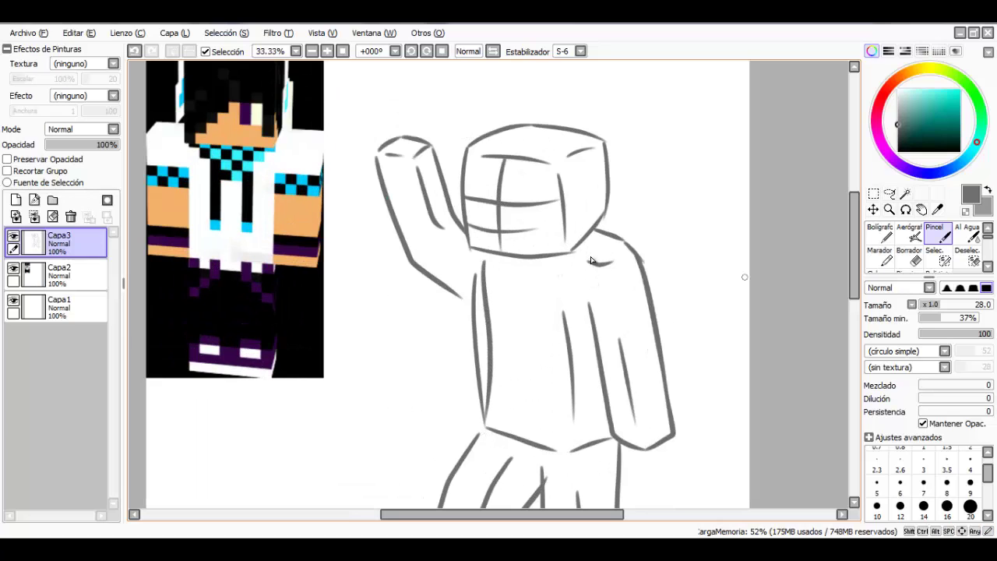
key(e)
drag(467, 260, 473, 366)
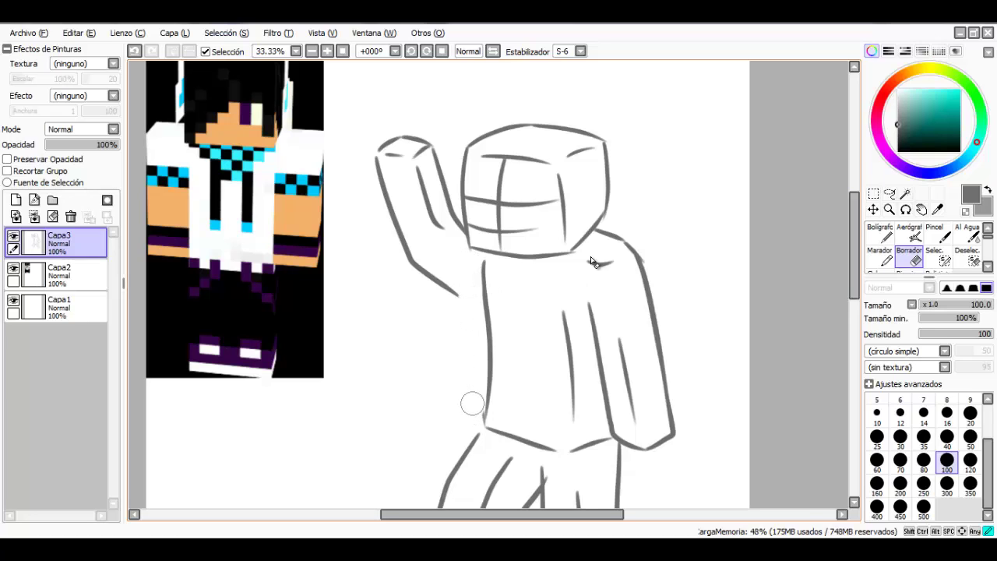
key(b)
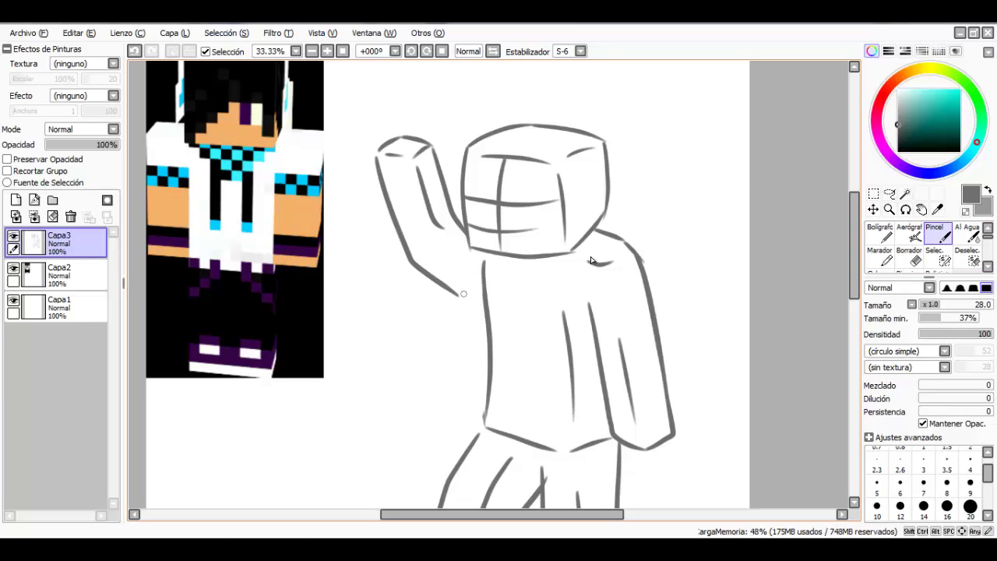
drag(453, 291, 477, 312)
- Examine the proportions of the whole base sketch against the reference image, from the full figure to the head
scroll(477, 312, down, 2)
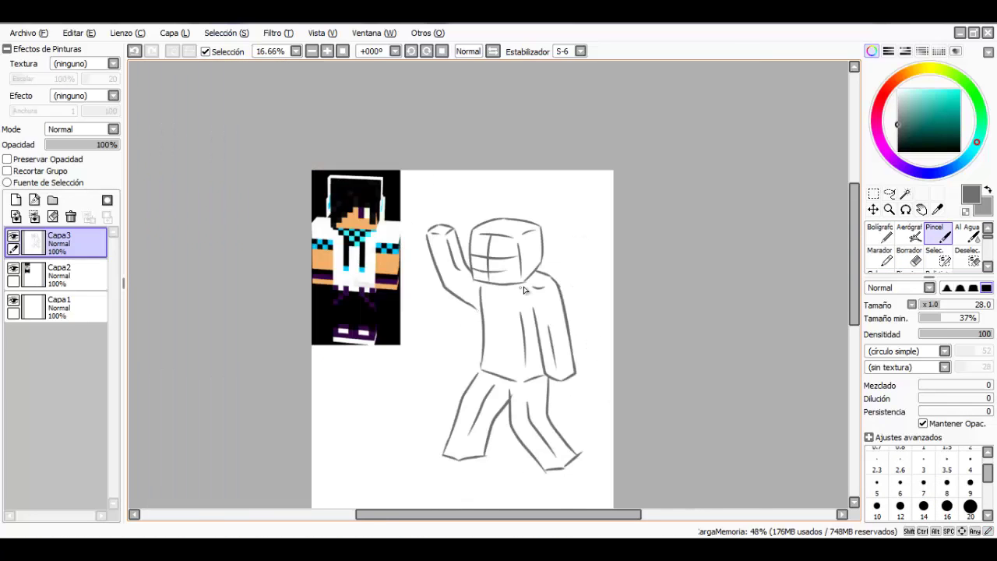
scroll(525, 289, up, 1)
drag(493, 248, 528, 284)
drag(557, 321, 545, 195)
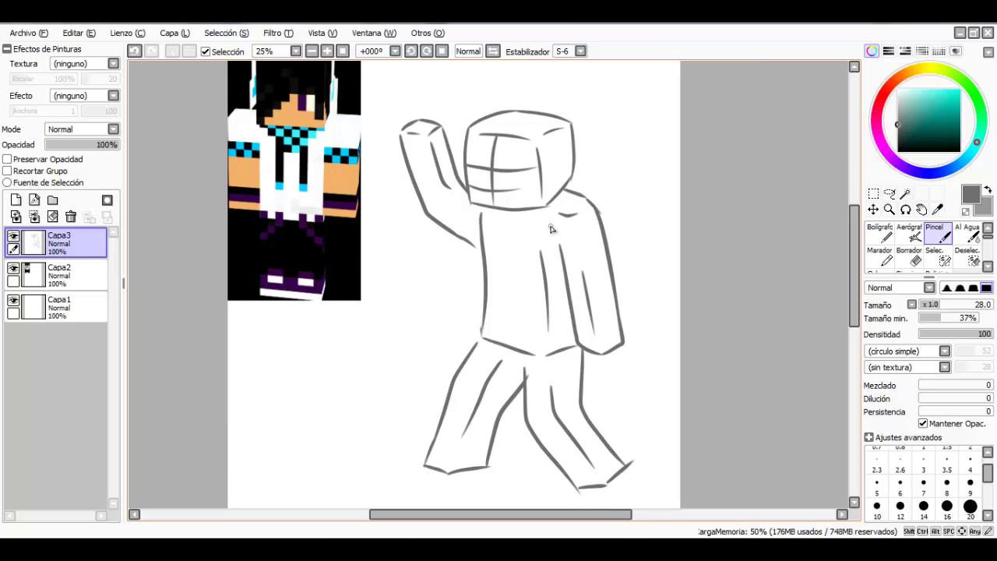
scroll(550, 228, up, 1)
scroll(533, 218, down, 2)
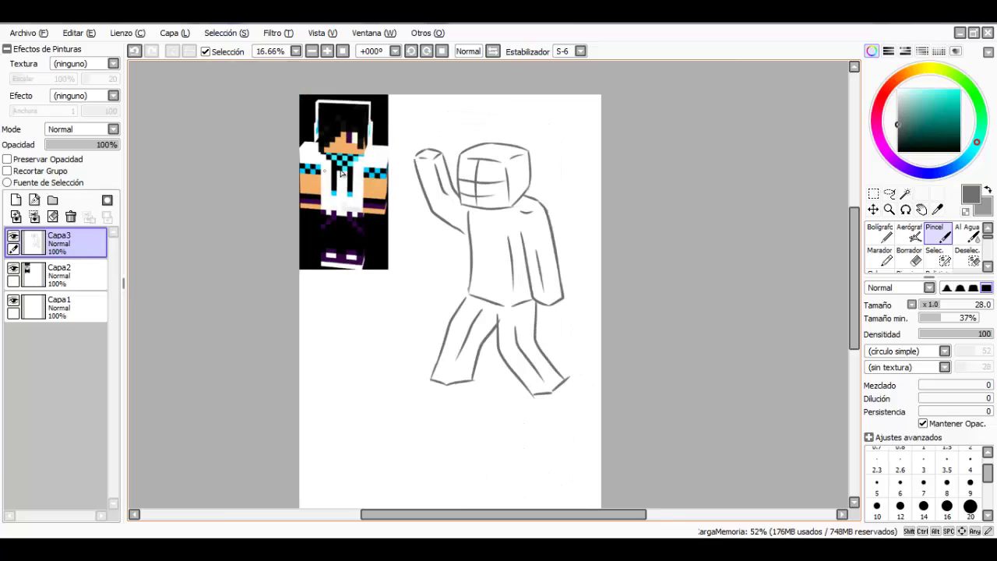
scroll(467, 202, up, 2)
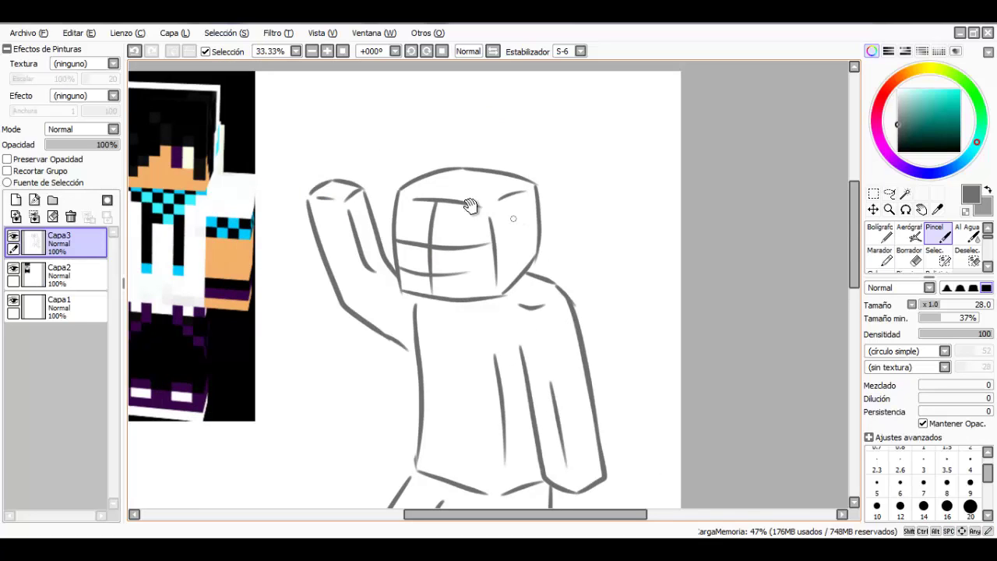
drag(591, 263, 540, 216)
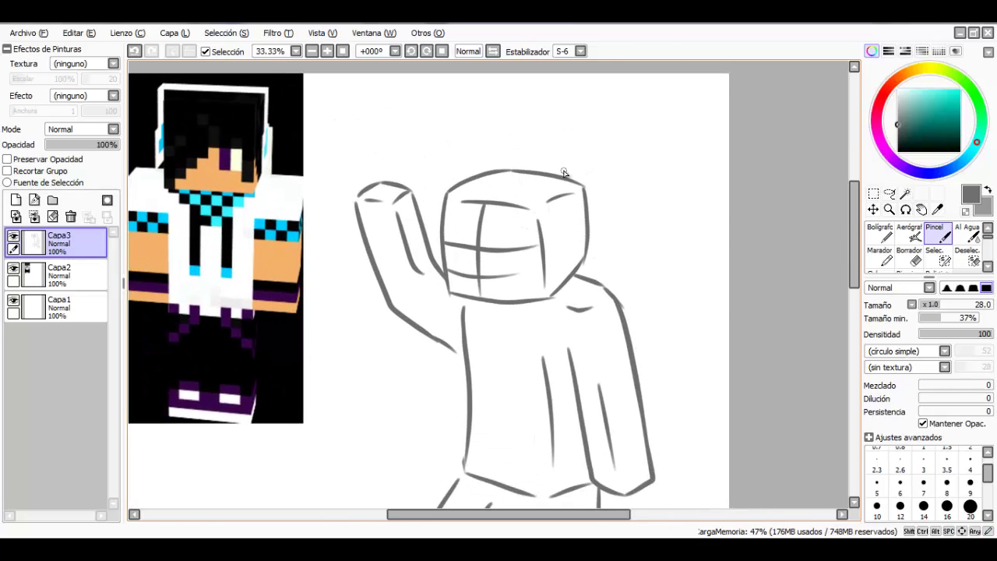
scroll(565, 173, down, 4)
scroll(446, 239, up, 4)
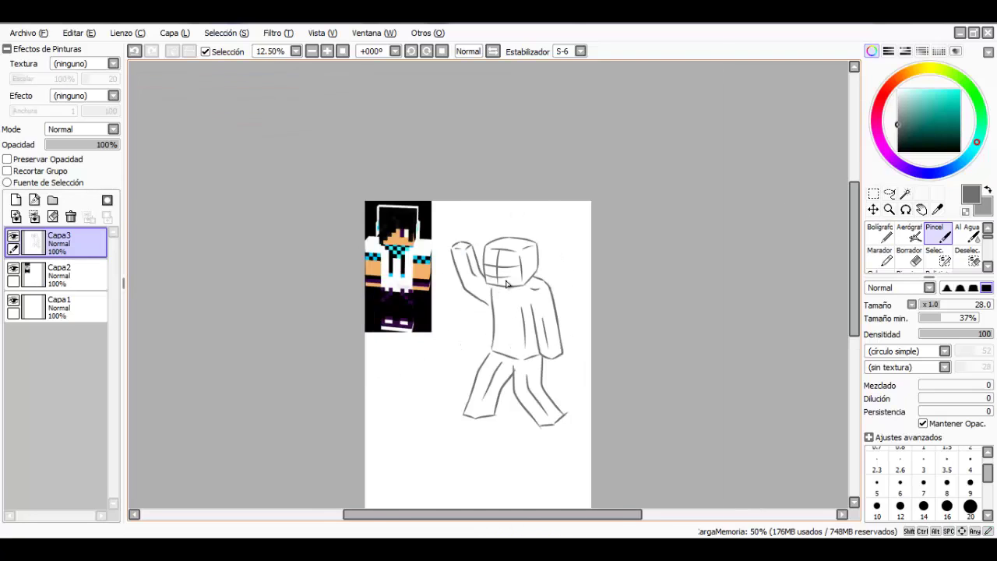
scroll(446, 239, down, 2)
scroll(440, 243, up, 4)
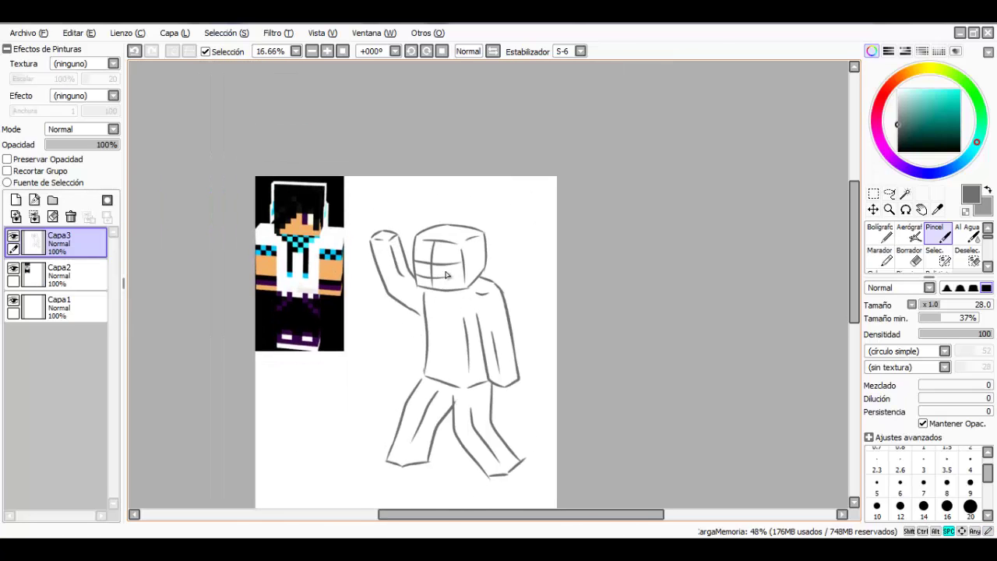
scroll(436, 245, down, 3)
scroll(437, 245, up, 3)
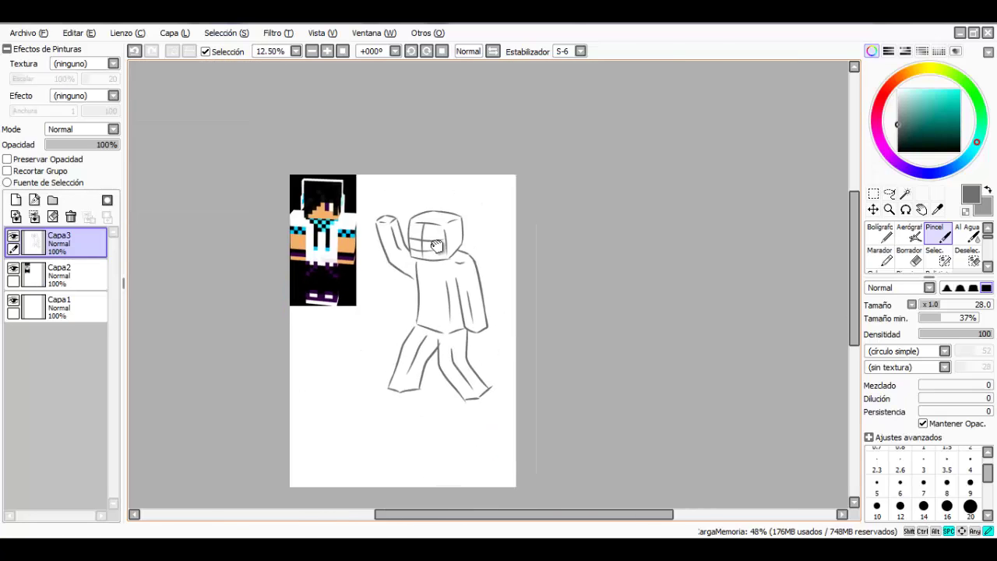
scroll(414, 224, up, 3)
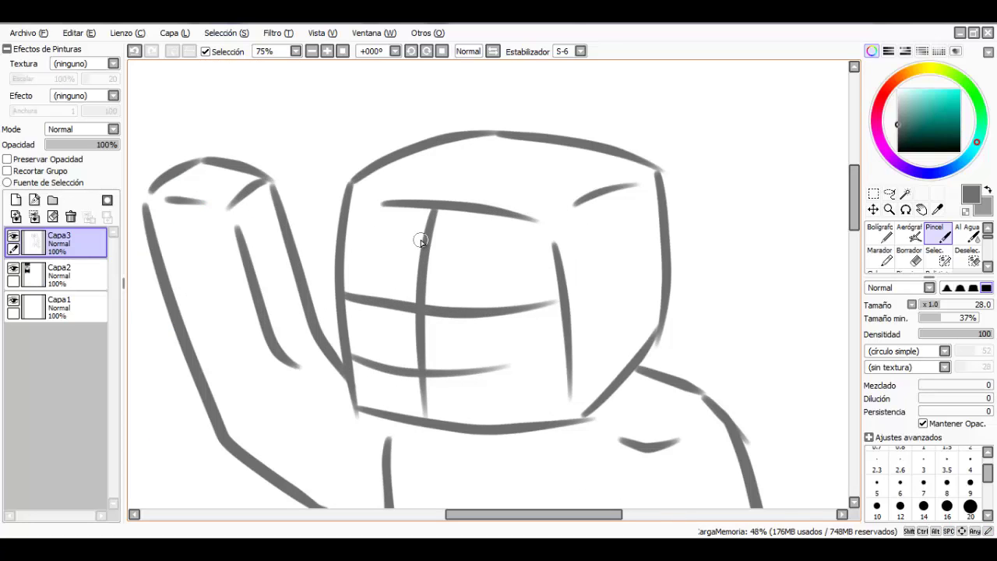
- Lower the opacity of the sketch layer Capa3 to 41% and add a new layer above it
drag(117, 145, 76, 145)
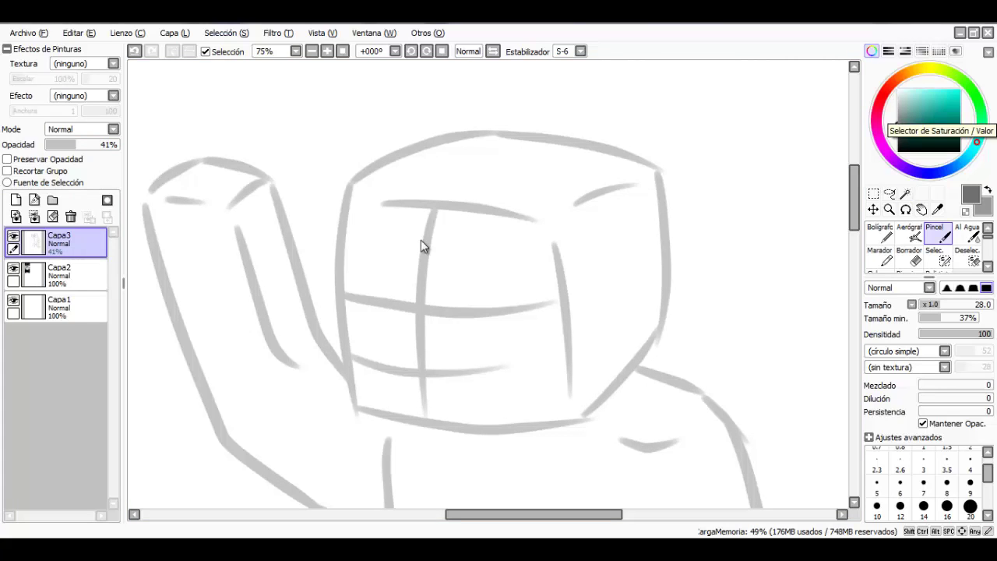
click(16, 200)
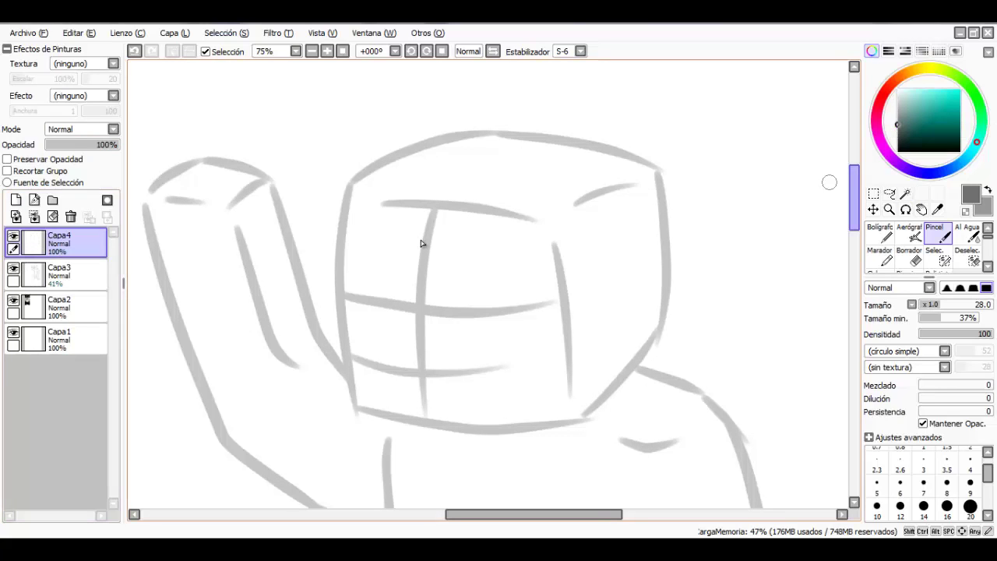
- Set the Pincel brush size to 17 and choose a darker, slightly purplish grey for the detail sketch
scroll(630, 310, down, 3)
scroll(571, 250, up, 4)
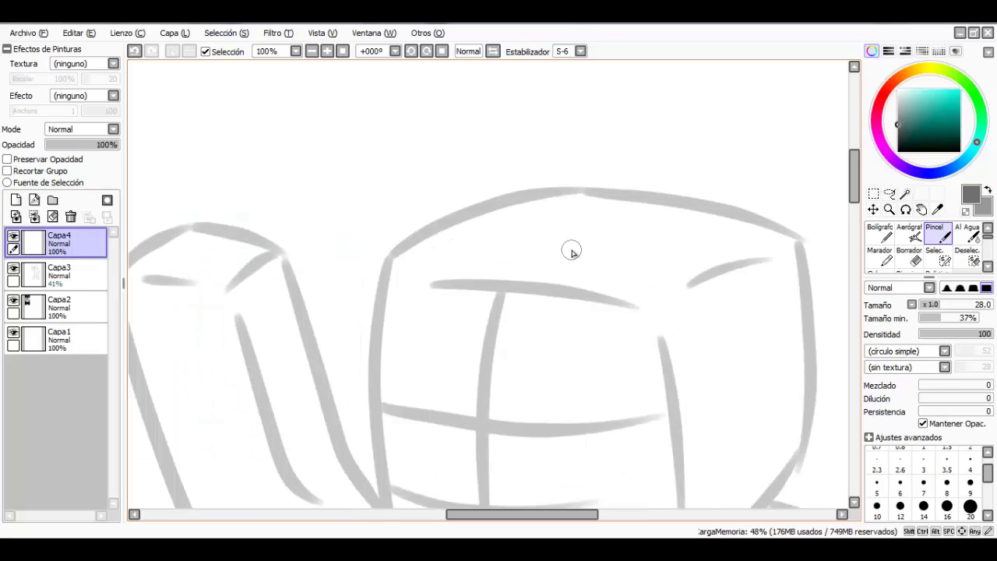
scroll(582, 306, down, 1)
scroll(582, 306, down, 2)
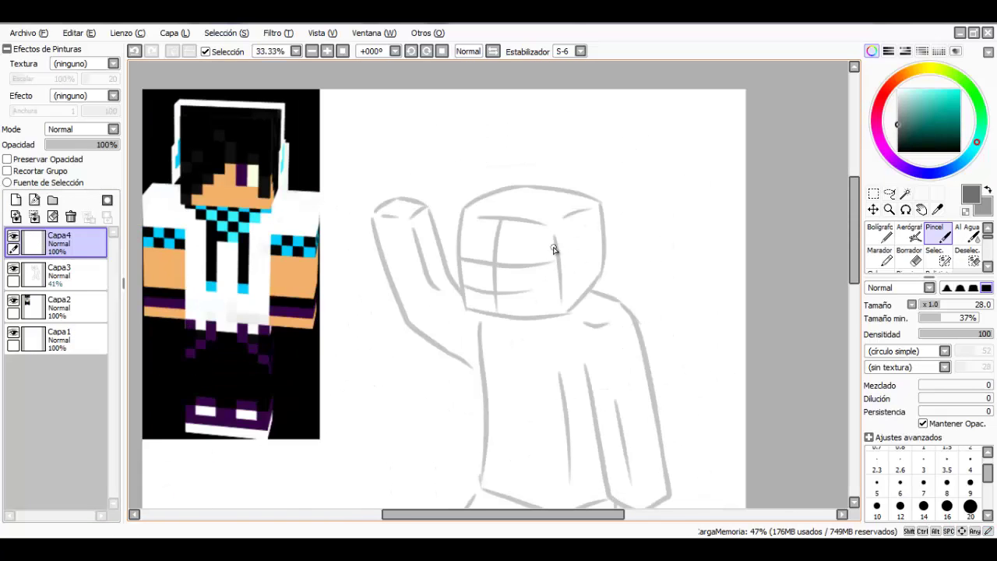
scroll(554, 249, up, 1)
drag(547, 246, 658, 244)
scroll(658, 245, down, 1)
scroll(658, 246, up, 1)
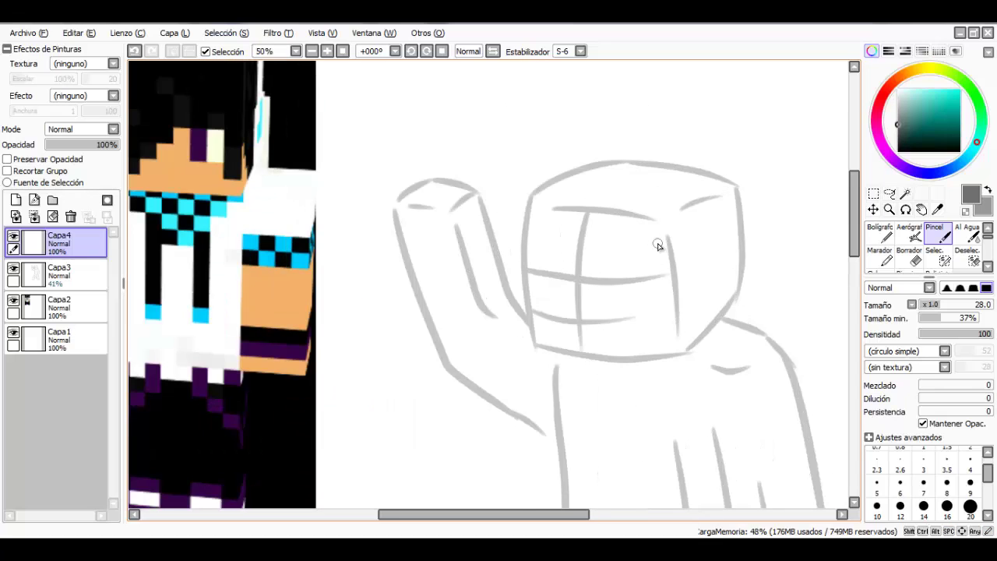
drag(579, 248, 537, 264)
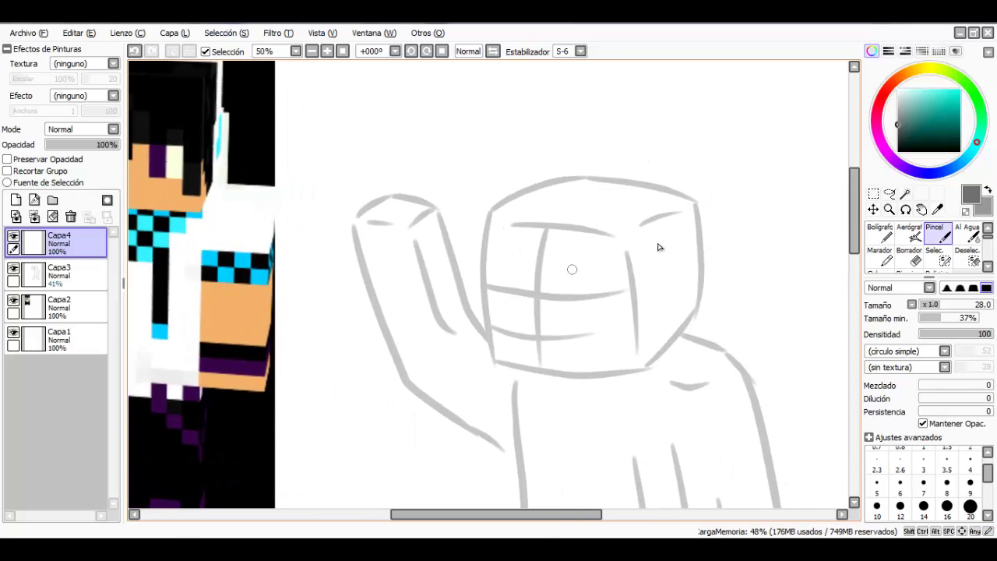
key(bracketleft)
key(bracketleft)
key(bracketleft)
key(bracketleft)
key(bracketleft)
key(bracketleft)
key(bracketleft)
key(bracketleft)
key(bracketleft)
key(bracketleft)
key(bracketleft)
mouse_move(664, 247)
mouse_down()
mouse_move(653, 241)
mouse_move(797, 263)
mouse_move(764, 248)
mouse_up()
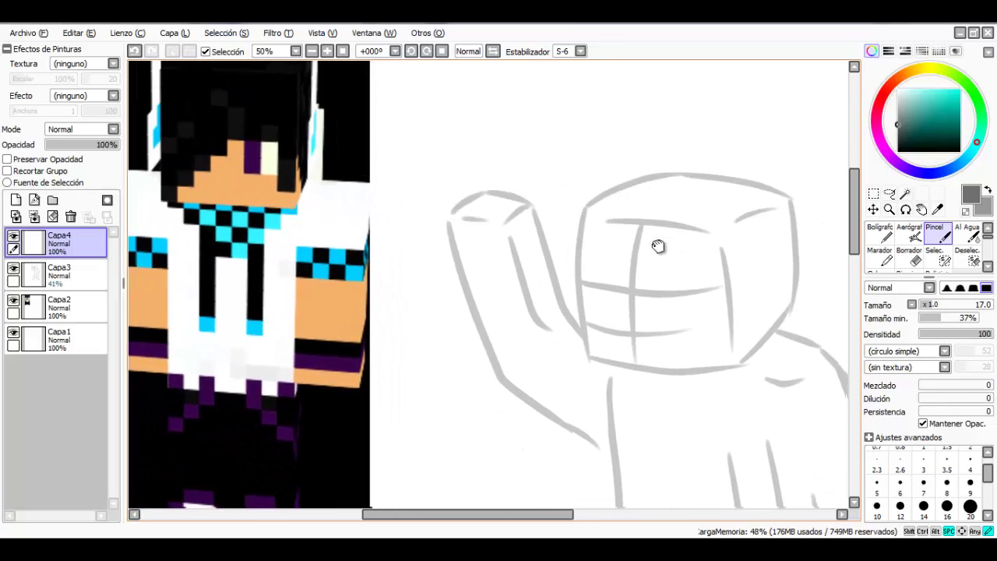
scroll(658, 246, right, 3)
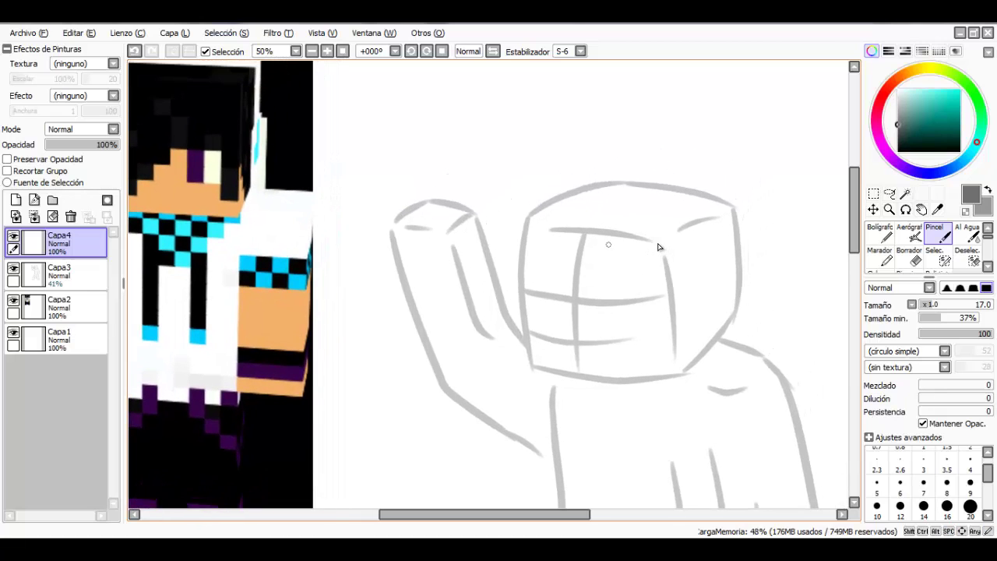
scroll(658, 246, left, 3)
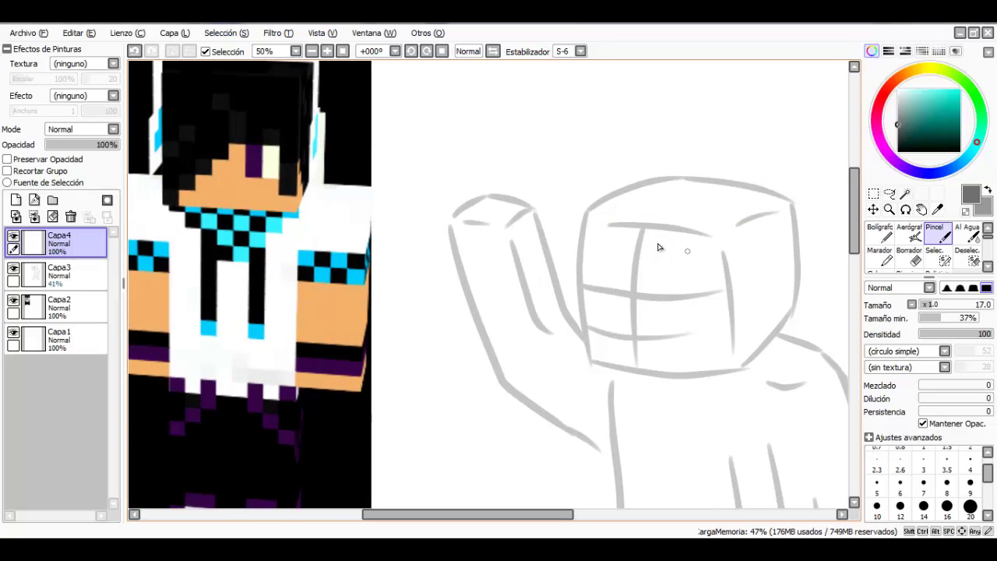
click(882, 143)
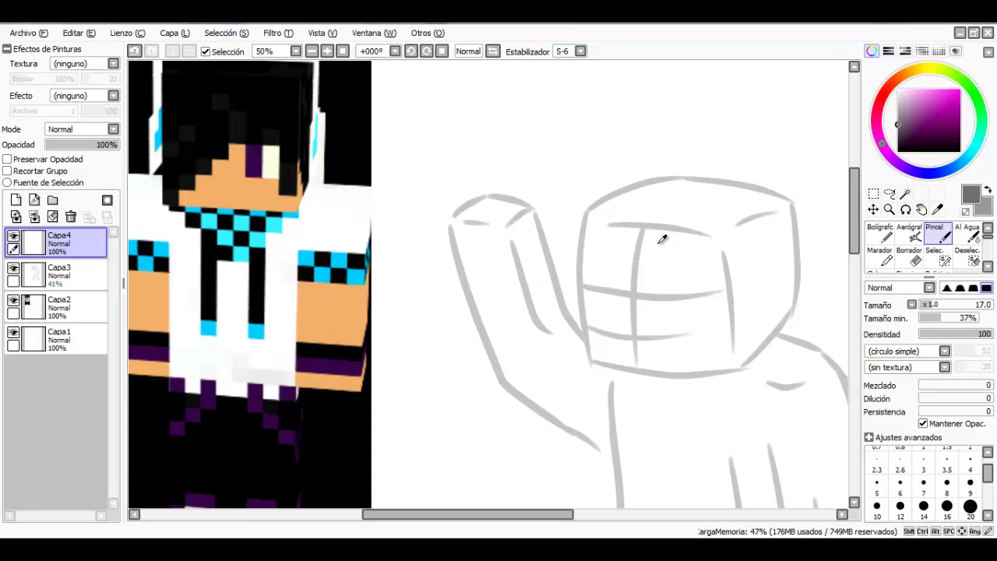
mouse_move(903, 135)
mouse_down()
mouse_move(898, 142)
mouse_move(897, 132)
mouse_up()
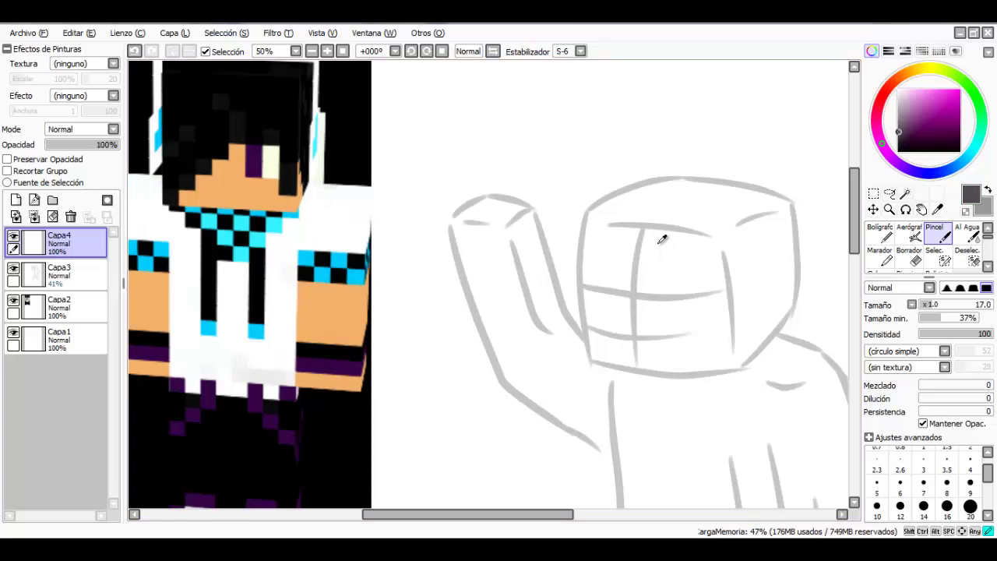
key(space)
drag(657, 246, 628, 231)
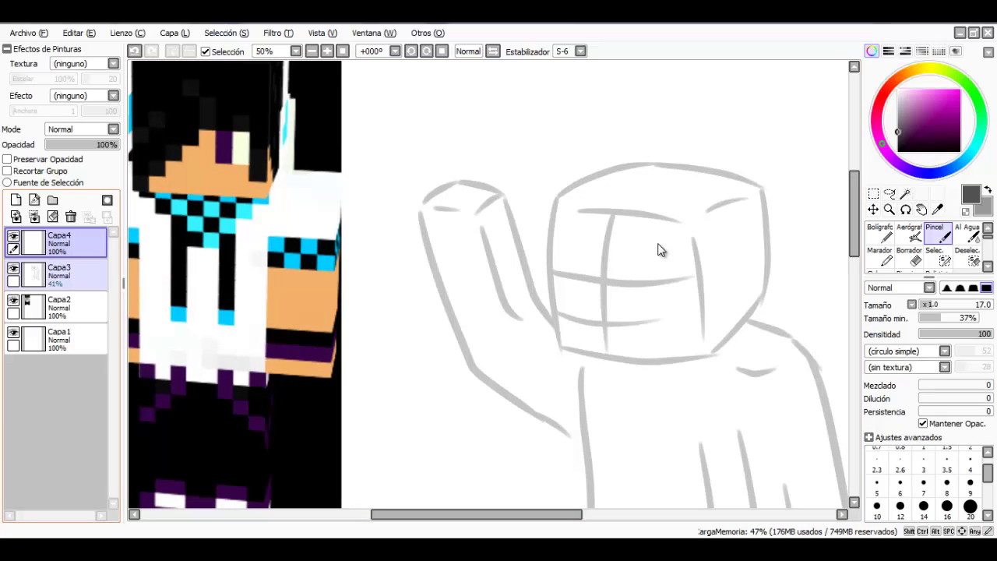
scroll(659, 247, right, 2)
scroll(658, 246, down, 2)
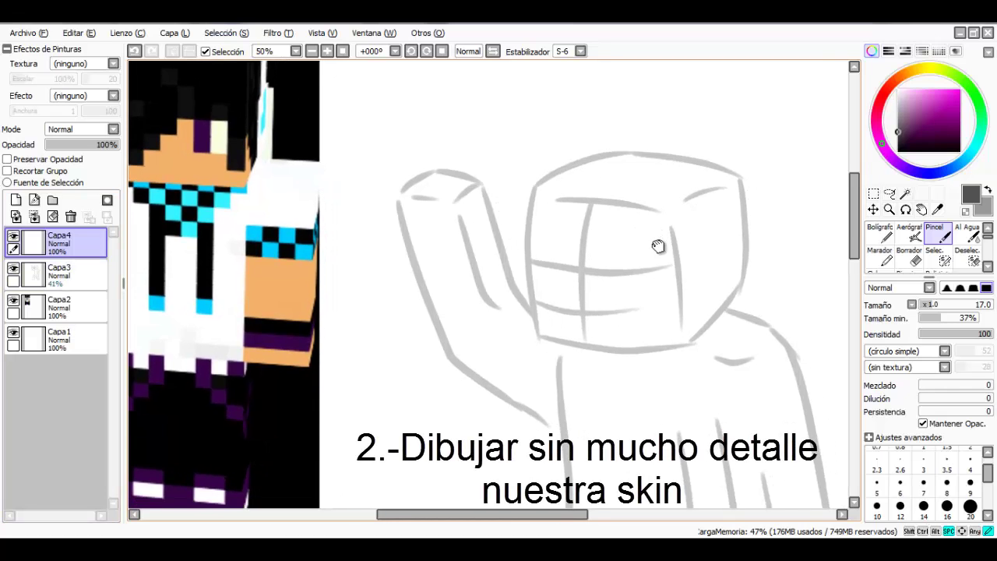
mouse_move(658, 246)
mouse_down()
mouse_move(721, 356)
mouse_move(698, 286)
mouse_move(664, 246)
mouse_move(686, 281)
mouse_up()
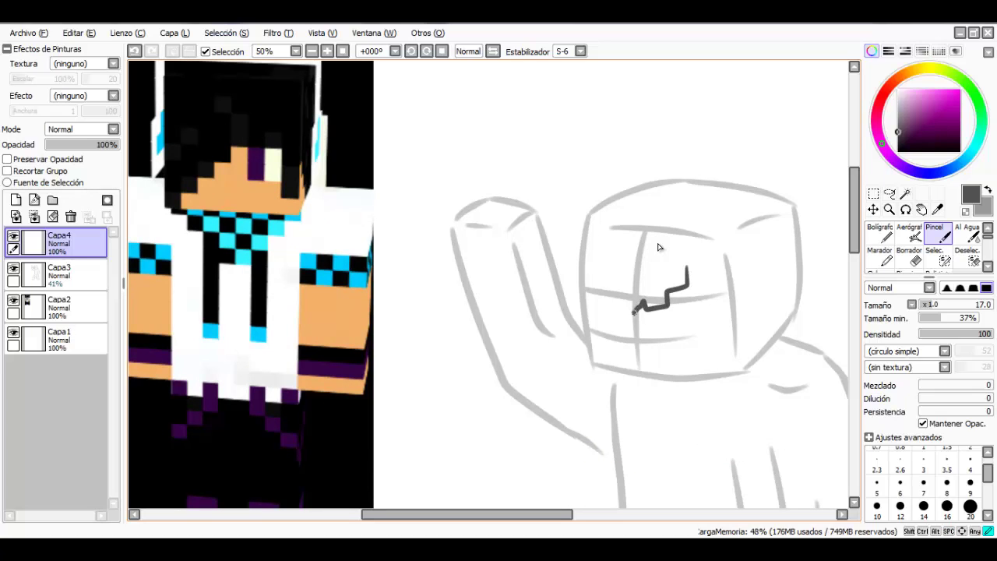
key(ctrl+z)
- Sketch the pointed hair fringe sweeping diagonally across the face, with its spiky tips and the strand along the head's outer edge beside the raised arm
scroll(658, 246, up, 1)
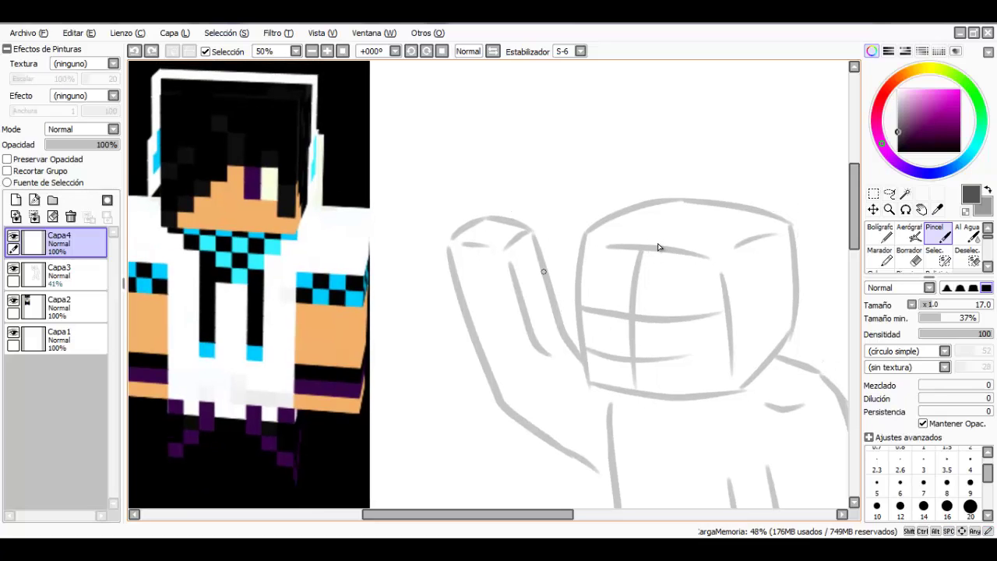
drag(649, 264, 659, 259)
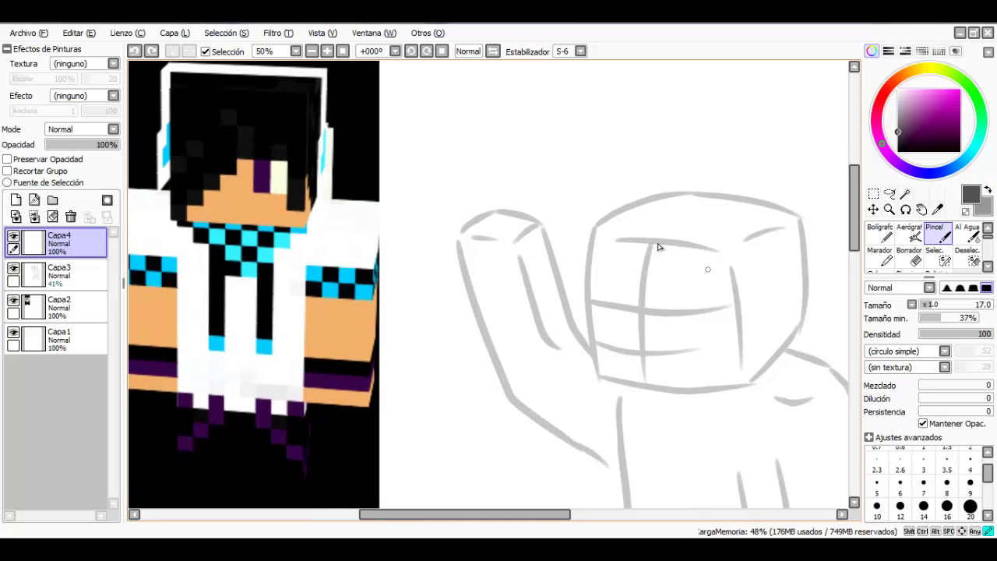
mouse_move(699, 290)
mouse_down()
mouse_move(643, 347)
mouse_move(654, 309)
mouse_move(604, 380)
mouse_move(611, 316)
mouse_up()
drag(601, 386, 586, 310)
mouse_move(596, 226)
mouse_down()
mouse_move(575, 331)
mouse_move(587, 279)
mouse_up()
- Sketch the inner edge of the headphone band across the top of the head and down its side face
key(space)
drag(658, 245, 633, 298)
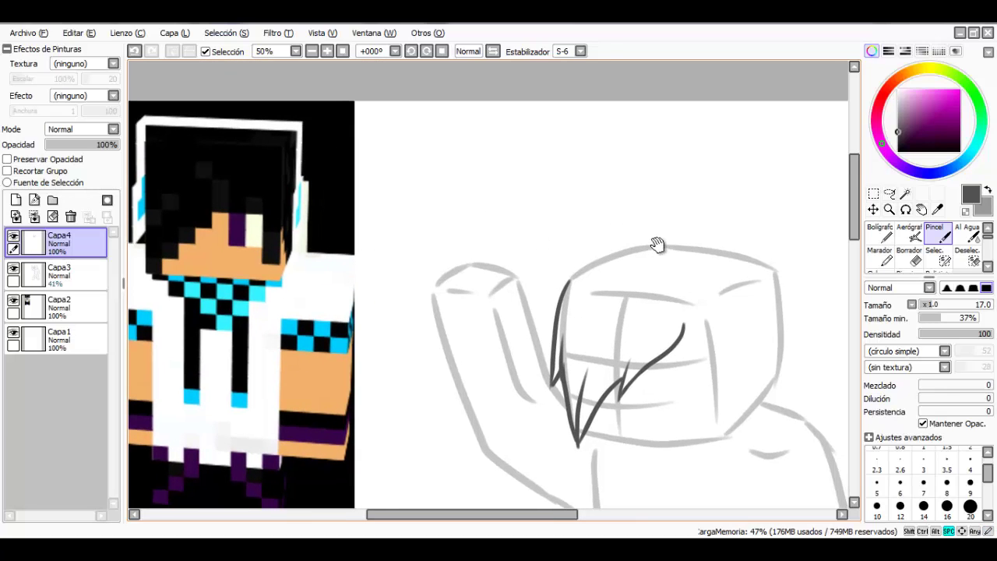
drag(589, 266, 693, 268)
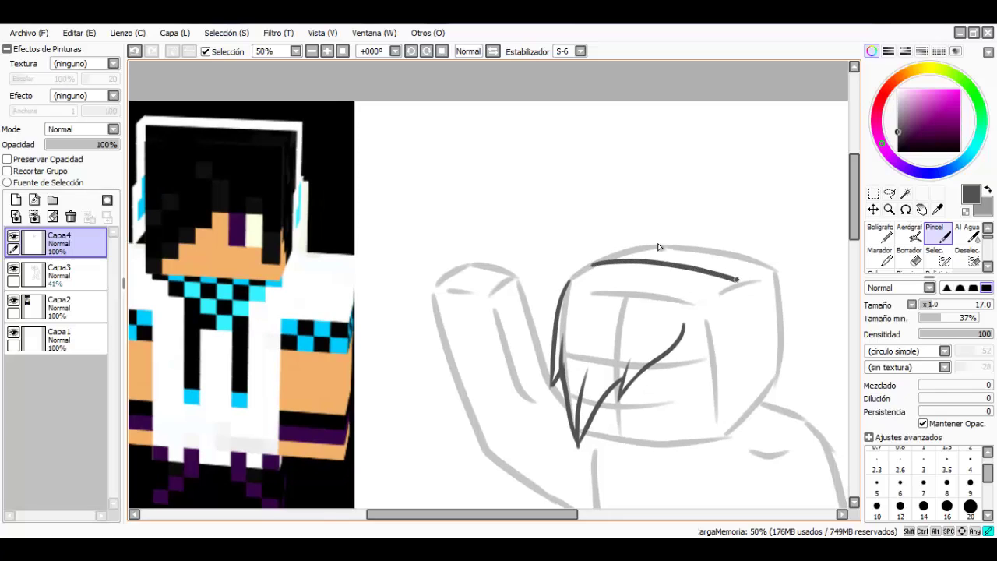
key(ctrl+z)
mouse_move(590, 267)
mouse_down()
mouse_move(657, 261)
mouse_move(732, 343)
mouse_up()
key(ctrl+z)
drag(597, 262, 720, 272)
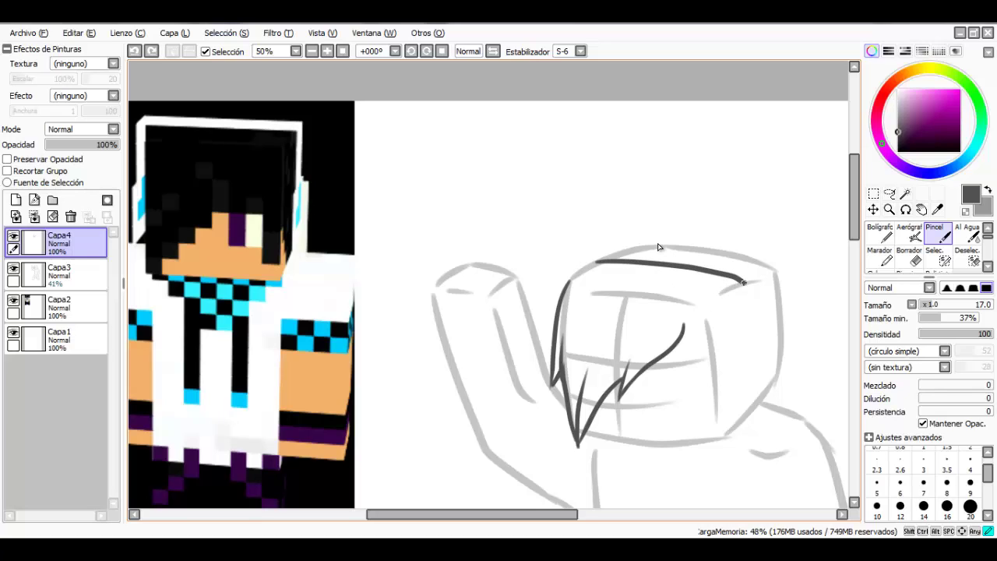
drag(748, 333, 750, 350)
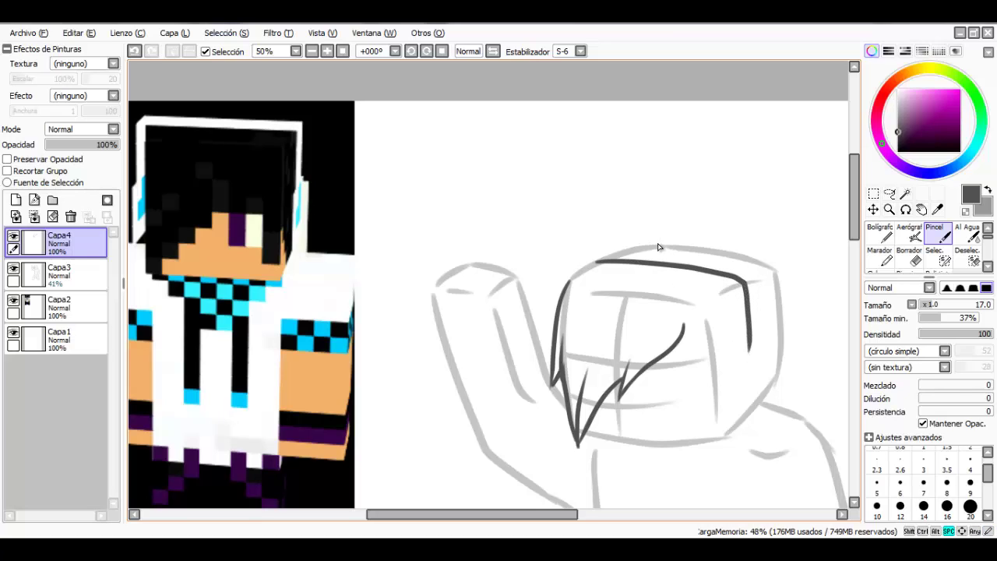
- Sketch the headphone band's outer edge parallel to the inner one, closing its end near the fringe and bending it down the head's side
drag(615, 250, 755, 274)
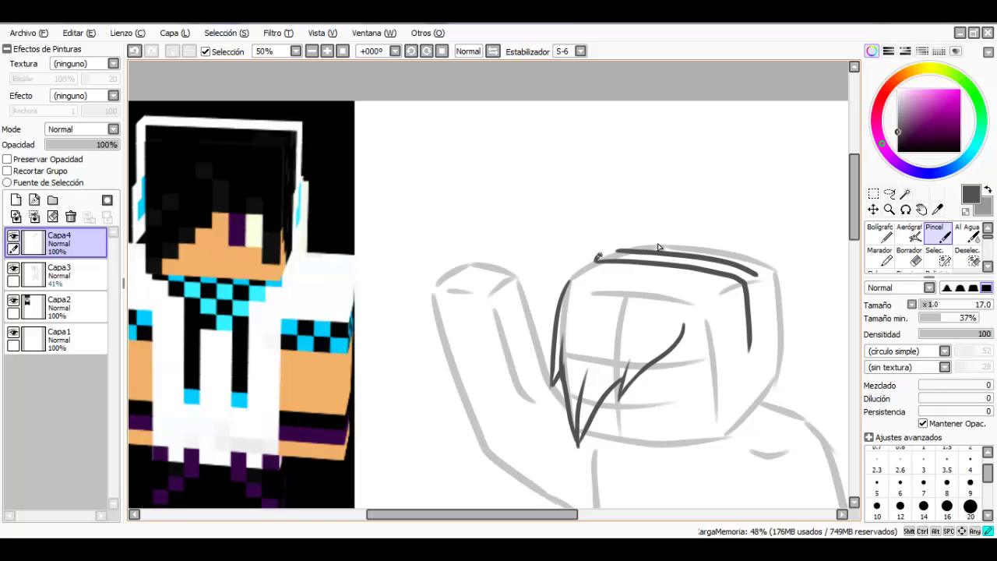
mouse_move(598, 257)
mouse_down()
mouse_move(650, 238)
mouse_move(609, 169)
mouse_up()
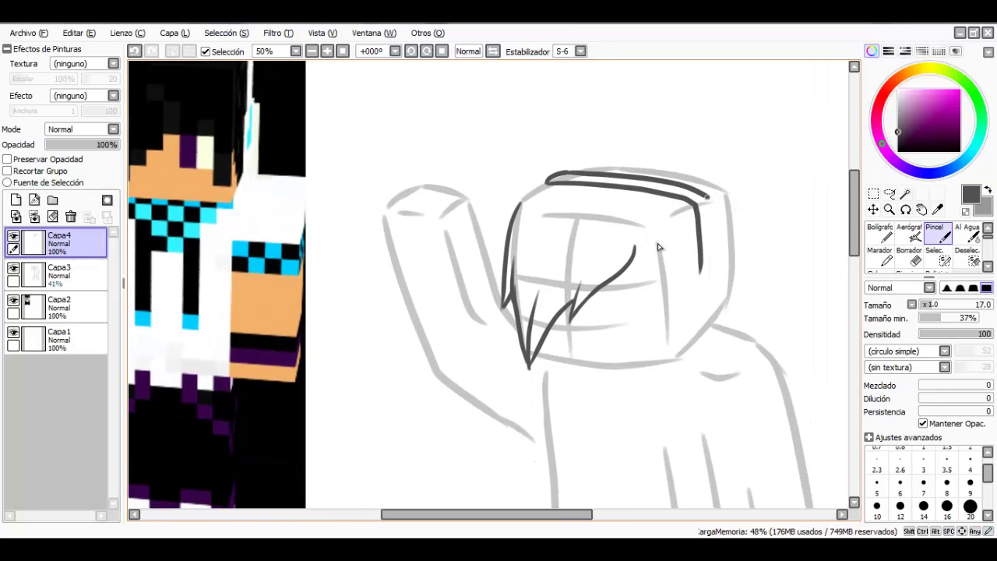
drag(713, 224, 713, 260)
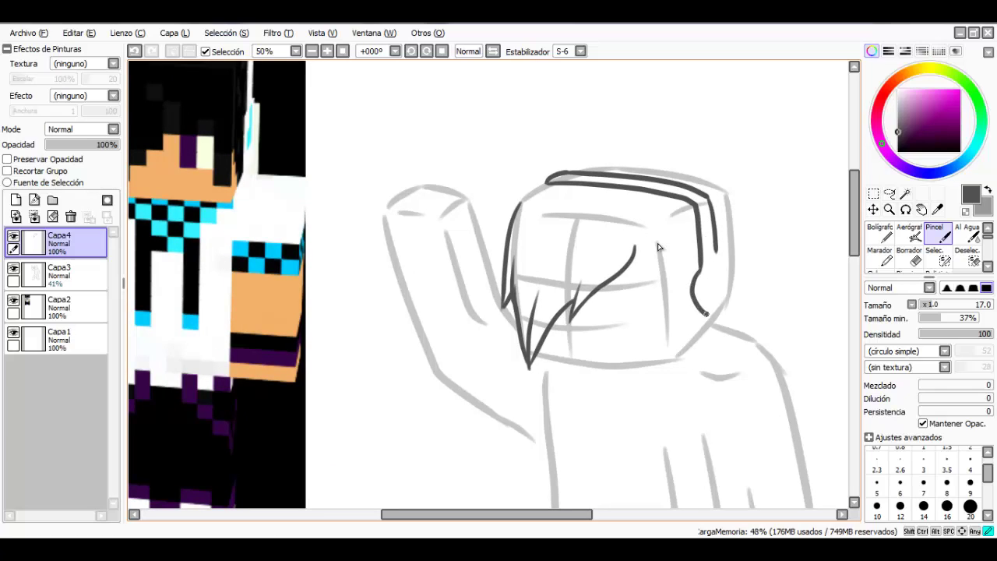
- Sketch the round ear cup at the lower end of the headphone band, with a smaller oval inside it
mouse_move(729, 303)
mouse_down()
mouse_move(731, 267)
mouse_move(709, 272)
mouse_up()
key(space)
drag(602, 218, 666, 232)
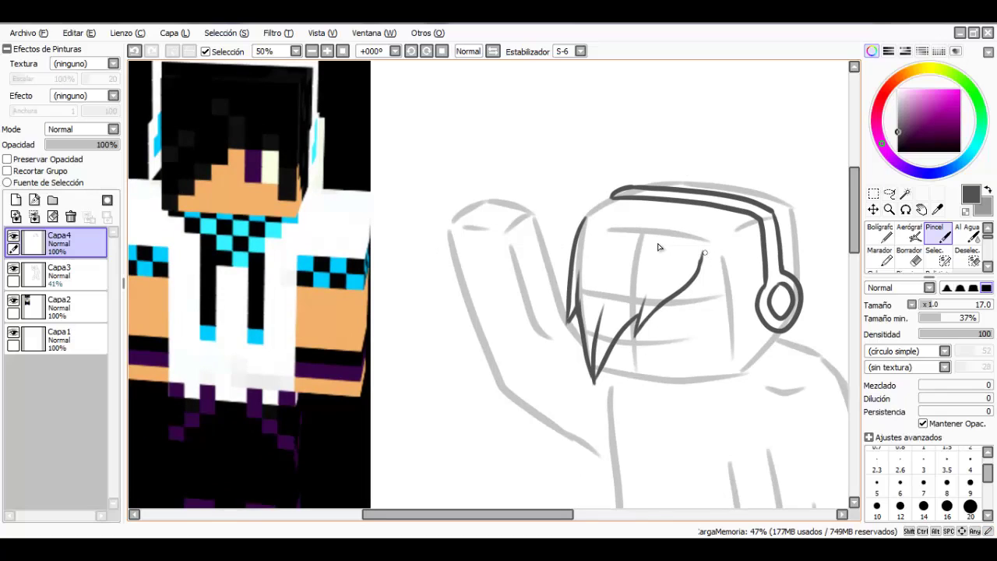
- Sketch the pointed hair strand framing the face beside the ear cup, small spikes below the cup, and a tuft at the band's far end
mouse_move(703, 252)
mouse_down()
mouse_move(746, 344)
mouse_move(744, 386)
mouse_move(760, 308)
mouse_move(799, 356)
mouse_move(776, 280)
mouse_move(768, 324)
mouse_move(778, 272)
mouse_up()
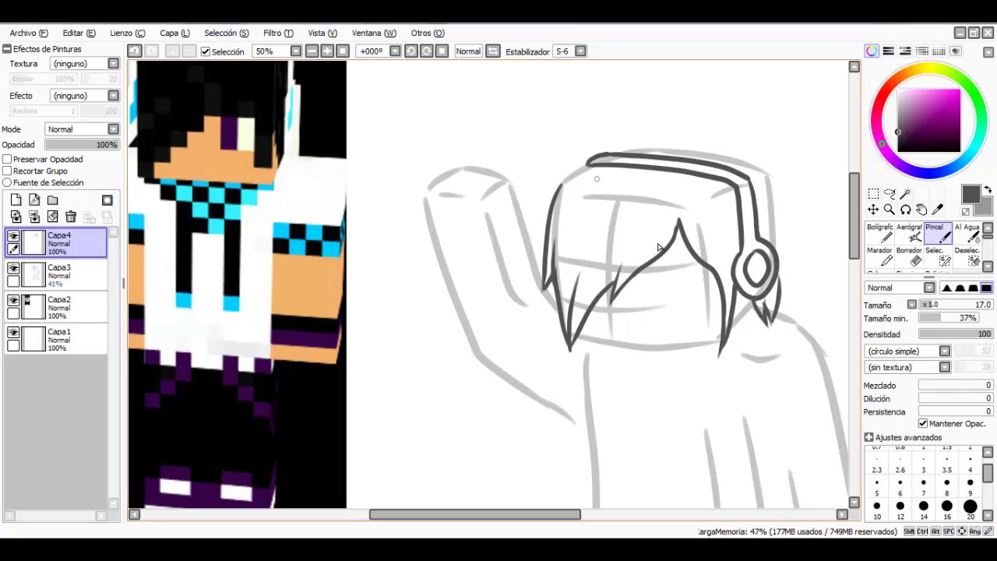
mouse_move(589, 163)
mouse_down()
mouse_move(535, 173)
mouse_move(559, 187)
mouse_up()
key(space)
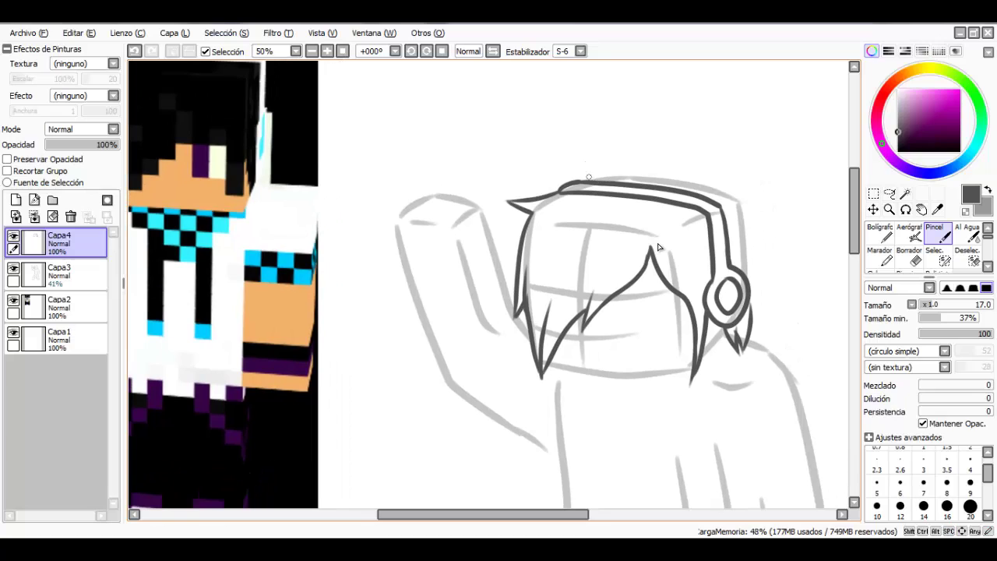
- Sketch the spiky tufts on top of the head and the outer hair contour running down behind the headphones
drag(645, 171, 625, 163)
mouse_move(623, 162)
mouse_down()
mouse_move(635, 173)
mouse_move(666, 165)
mouse_up()
mouse_move(666, 166)
mouse_down()
mouse_move(579, 182)
mouse_move(657, 172)
mouse_move(739, 203)
mouse_move(759, 238)
mouse_move(762, 323)
mouse_move(751, 305)
mouse_up()
- Sketch the visible eye under the fringe, with a curved upper lid line and a tall oval iris
key(space)
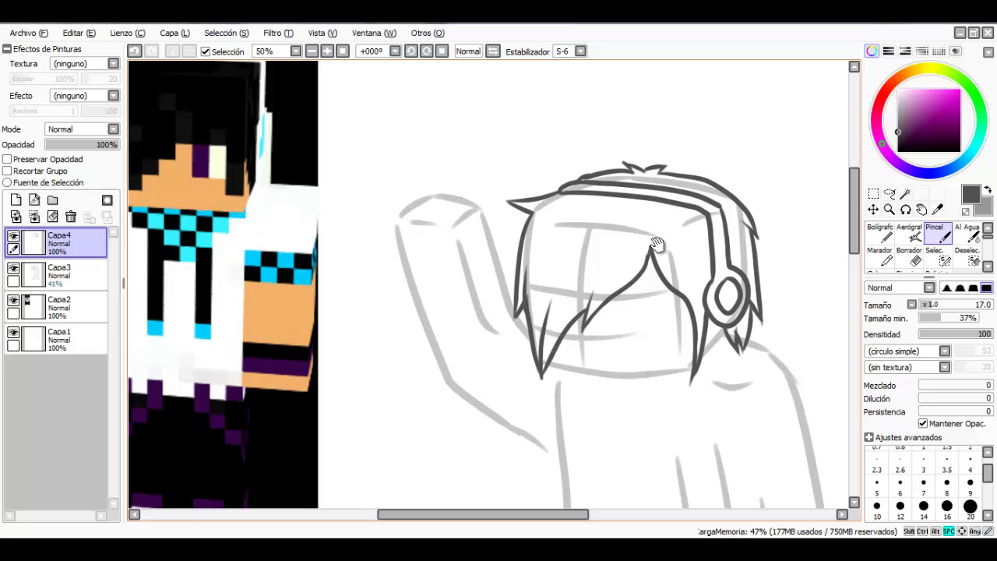
drag(659, 246, 675, 214)
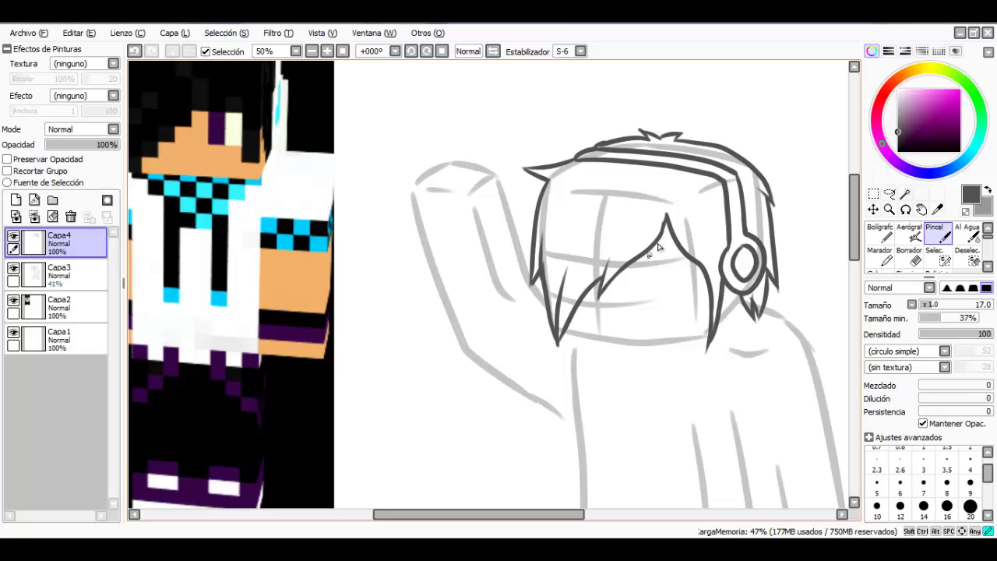
drag(688, 278, 687, 305)
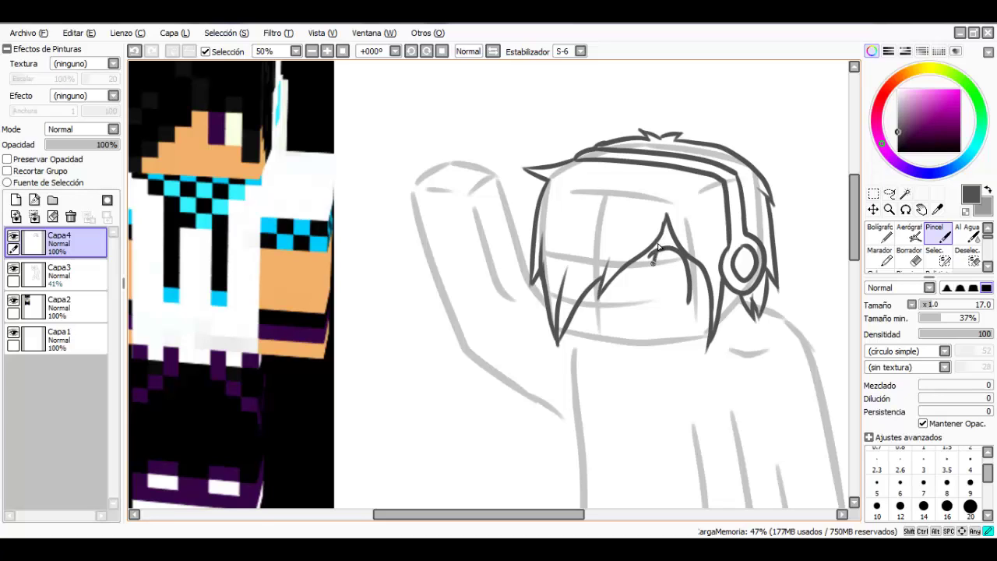
mouse_move(671, 277)
mouse_down()
mouse_move(667, 252)
mouse_move(671, 265)
mouse_up()
- Sketch an open smiling mouth on the lower face beside the eye, undoing the faulty strokes
key(space)
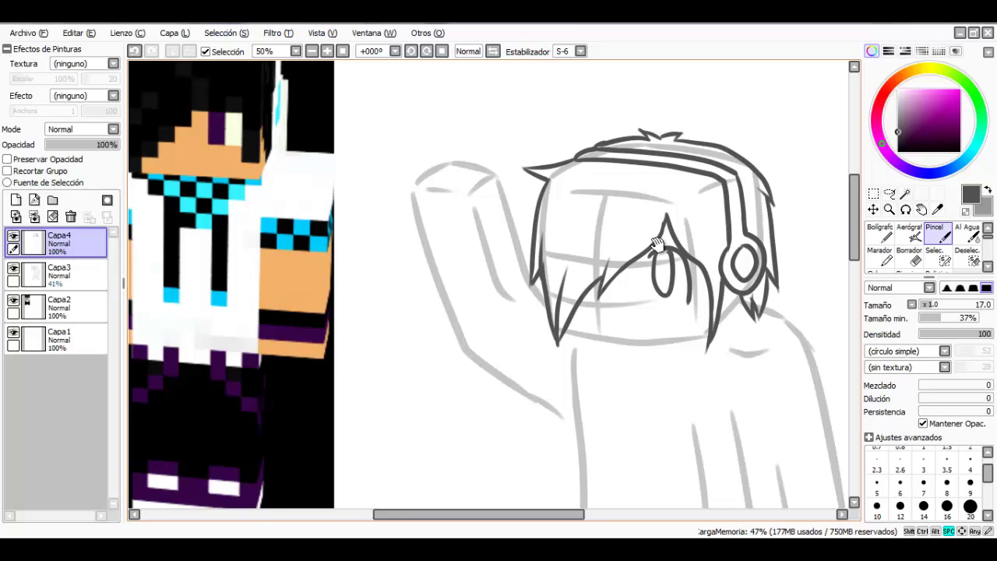
drag(629, 297, 661, 280)
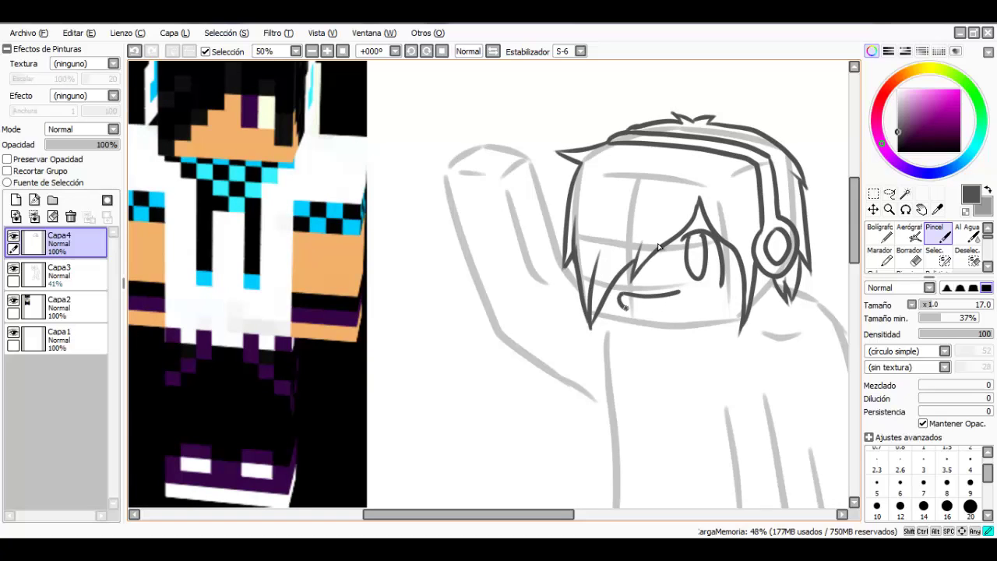
mouse_move(679, 303)
mouse_down()
mouse_move(676, 292)
mouse_move(621, 299)
mouse_move(669, 306)
mouse_move(639, 241)
mouse_up()
key(ctrl+z)
key(ctrl+z)
- Sketch the chin line along the head's lower edge between the hair strands, undoing and redrawing the faulty strokes
key(space)
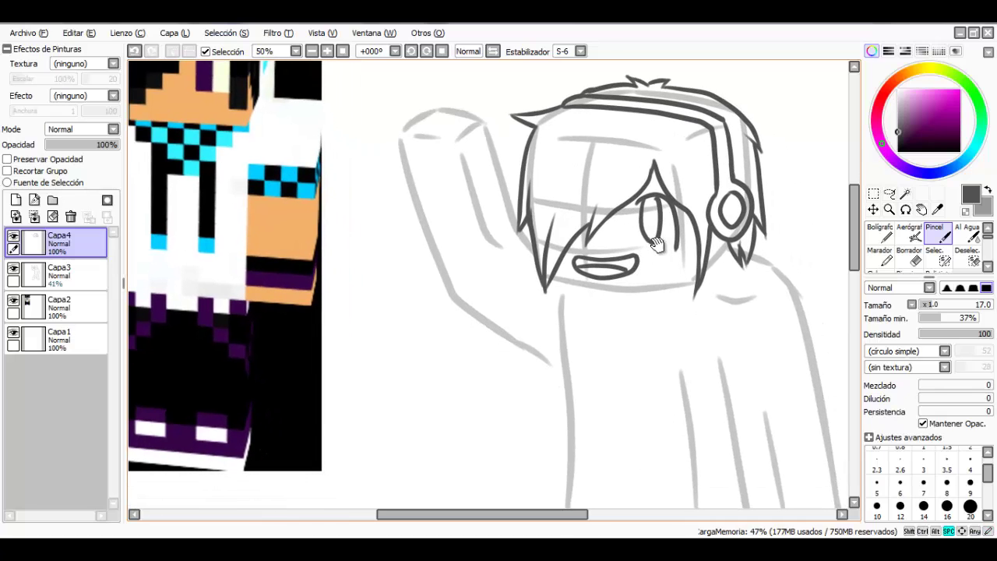
mouse_move(556, 278)
mouse_down()
mouse_move(645, 287)
mouse_move(671, 255)
mouse_up()
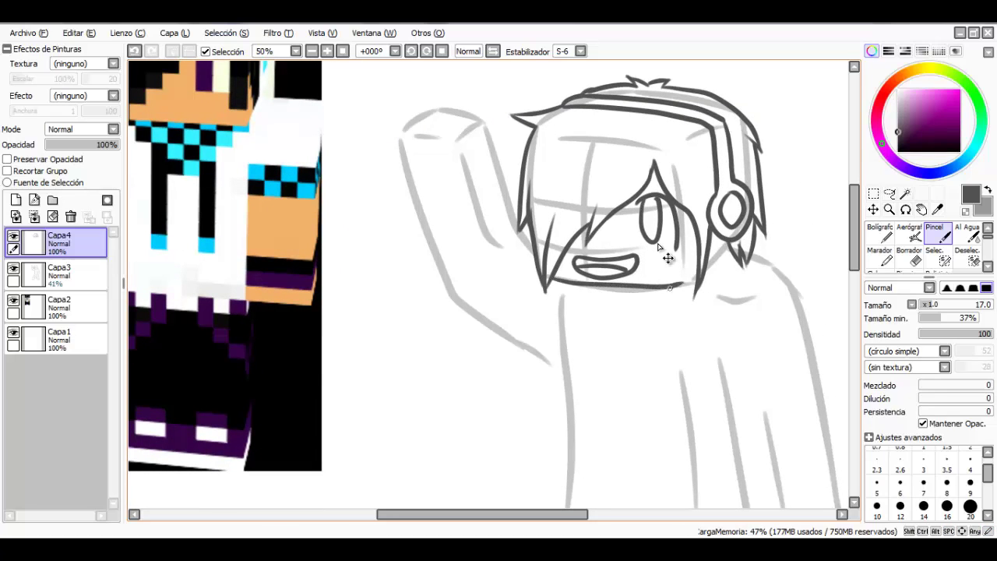
key(ctrl+z)
mouse_move(556, 280)
mouse_down()
mouse_move(654, 286)
mouse_move(695, 271)
mouse_up()
drag(686, 238, 686, 259)
key(ctrl+z)
mouse_move(684, 216)
mouse_down()
mouse_move(682, 320)
mouse_move(751, 268)
mouse_up()
- Sketch the triangular neck scarf under the chin, with its point hanging over the chest and short folds at its corners
key(space)
drag(656, 244, 591, 207)
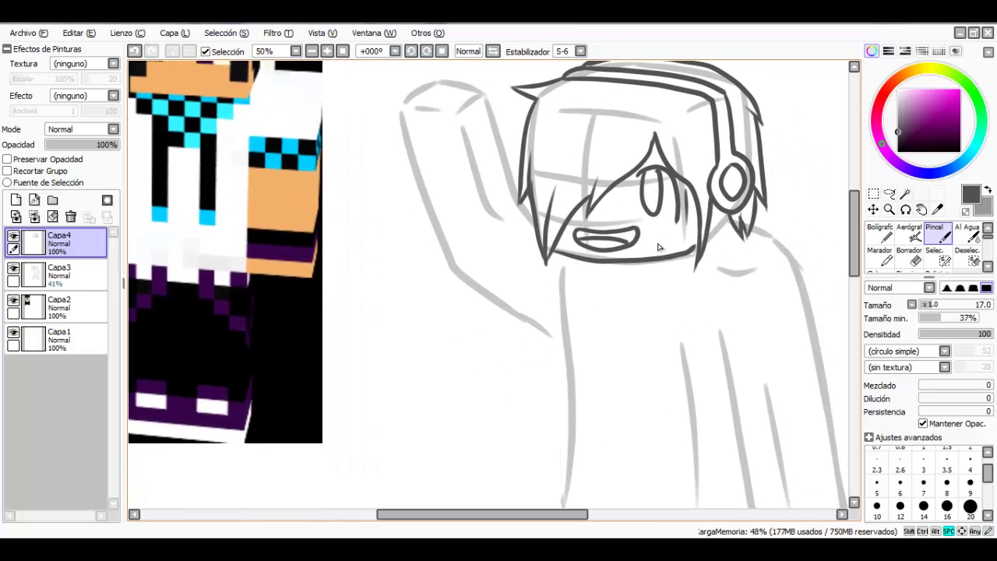
mouse_move(559, 250)
mouse_down()
mouse_move(606, 344)
mouse_move(621, 314)
mouse_move(692, 253)
mouse_move(616, 286)
mouse_move(693, 300)
mouse_move(740, 275)
mouse_move(698, 301)
mouse_up()
key(space)
- Sketch two hanging hoodie cords, one on each side of the scarf, each ending in a small tip
key(space)
mouse_move(658, 245)
mouse_down()
mouse_move(603, 245)
mouse_move(631, 168)
mouse_up()
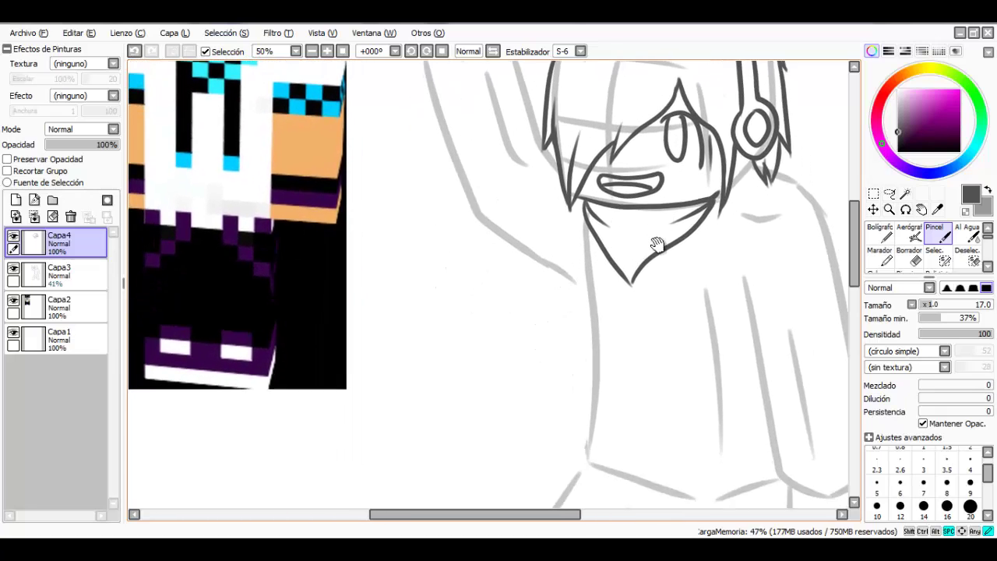
drag(589, 225, 589, 269)
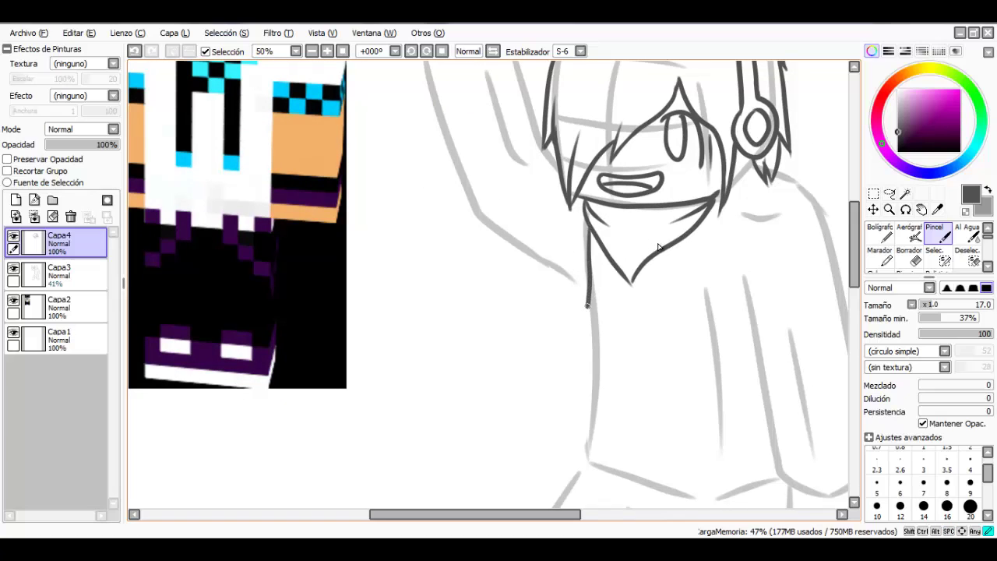
drag(596, 310, 599, 248)
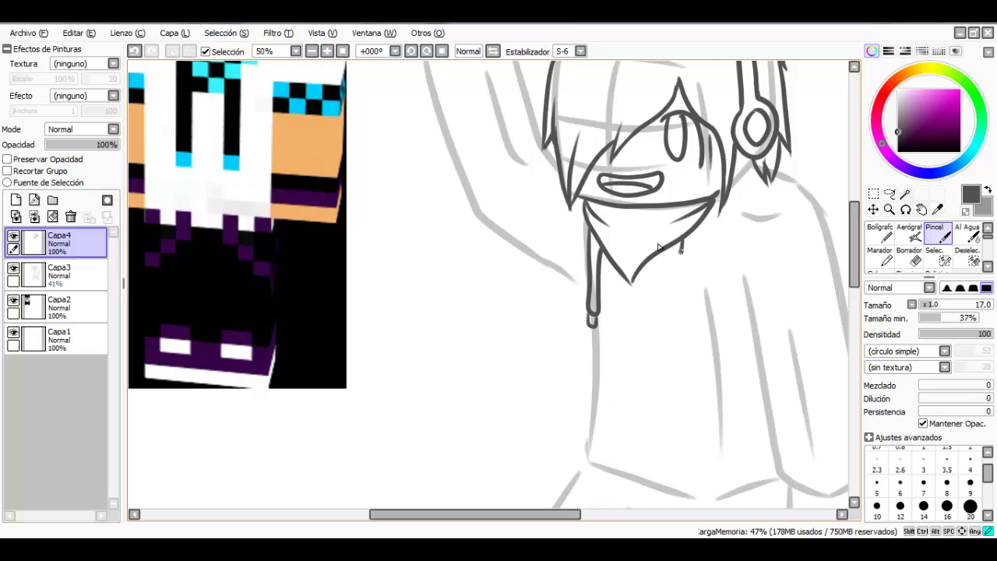
mouse_move(680, 249)
mouse_down()
mouse_move(676, 314)
mouse_move(685, 325)
mouse_move(700, 224)
mouse_up()
mouse_move(679, 325)
mouse_down()
mouse_move(677, 335)
mouse_move(689, 324)
mouse_up()
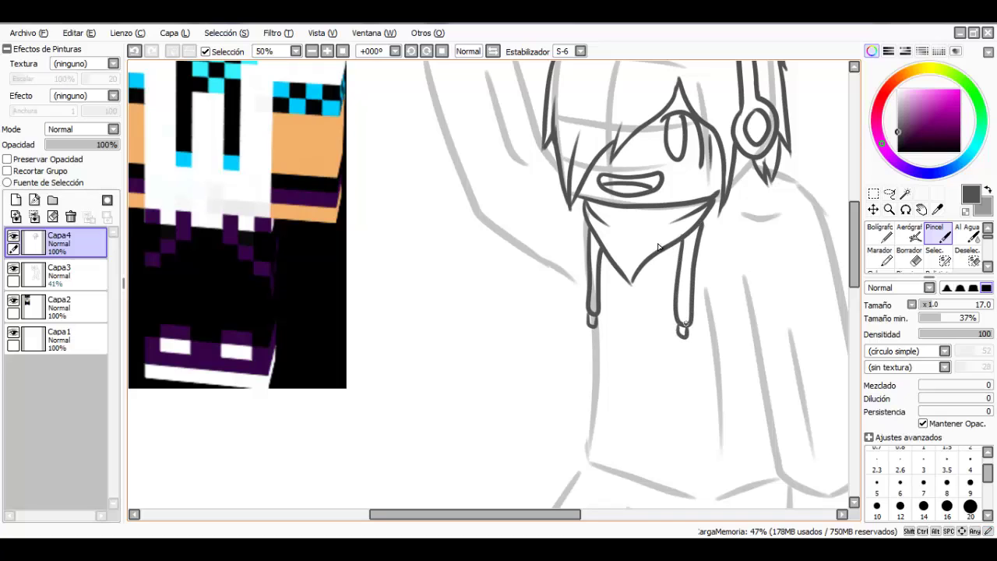
- Sketch the hoodie's body with its side contour, diagonal cloth folds and curved lower edge
key(space)
drag(658, 244, 693, 293)
mouse_move(607, 265)
mouse_down()
mouse_move(595, 208)
mouse_move(577, 179)
mouse_move(594, 249)
mouse_up()
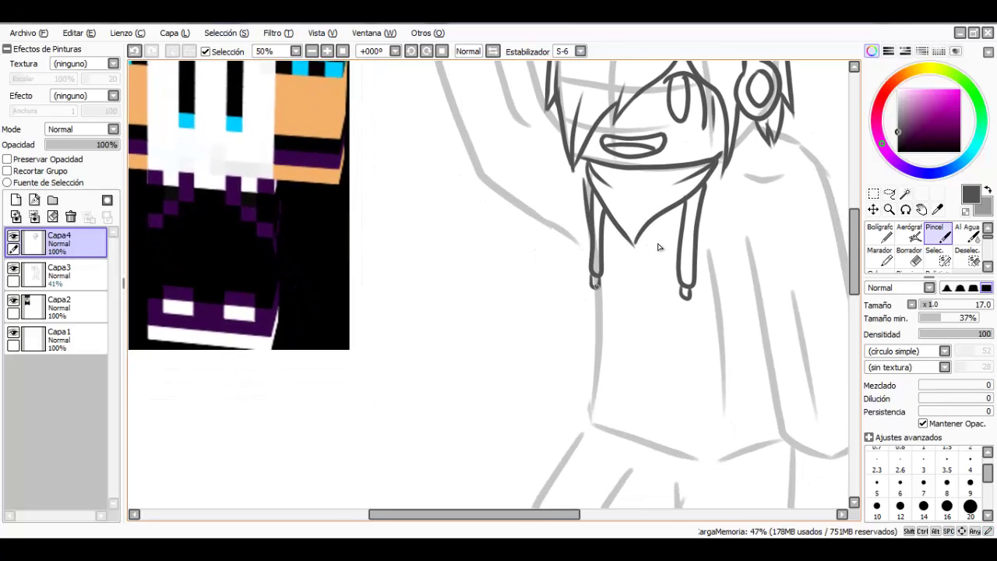
mouse_move(596, 296)
mouse_down()
mouse_move(711, 378)
mouse_move(598, 331)
mouse_move(632, 379)
mouse_up()
drag(657, 245, 651, 222)
drag(592, 315, 577, 364)
mouse_move(584, 402)
mouse_down()
mouse_move(626, 424)
mouse_move(677, 433)
mouse_move(744, 434)
mouse_move(774, 413)
mouse_up()
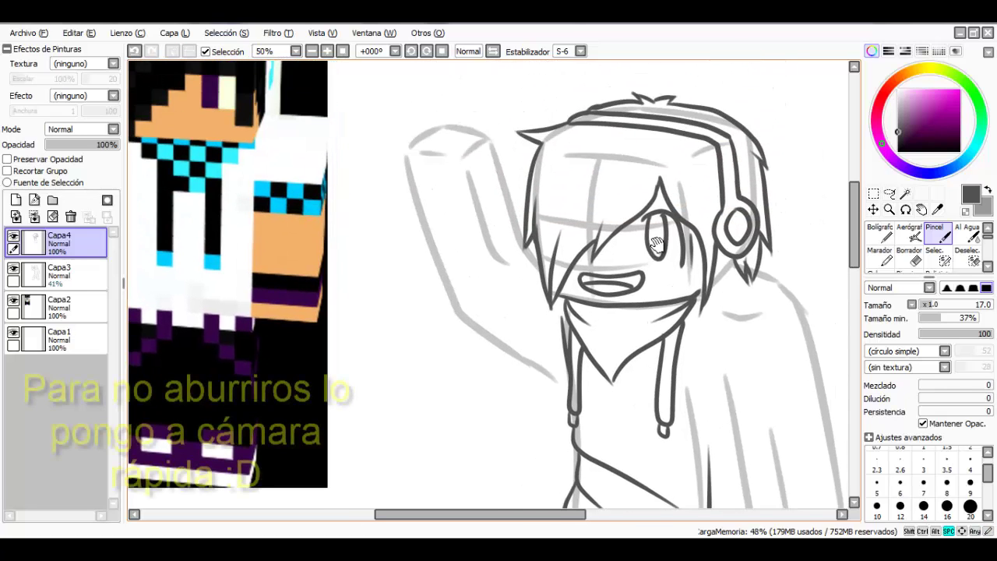
- Sketch the shoulder and short sleeve of the lowered arm, with its folds and the start of the band below the sleeve
drag(656, 245, 631, 219)
drag(681, 266, 705, 244)
mouse_move(658, 246)
mouse_down()
mouse_move(642, 208)
mouse_move(732, 221)
mouse_move(751, 240)
mouse_up()
drag(680, 247, 722, 251)
drag(665, 281, 646, 213)
mouse_move(662, 222)
mouse_down()
mouse_move(671, 281)
mouse_move(743, 276)
mouse_up()
key(ctrl+z)
mouse_move(668, 263)
mouse_down()
mouse_move(679, 287)
mouse_move(767, 272)
mouse_move(732, 169)
mouse_up()
drag(677, 309, 658, 247)
drag(653, 225, 655, 239)
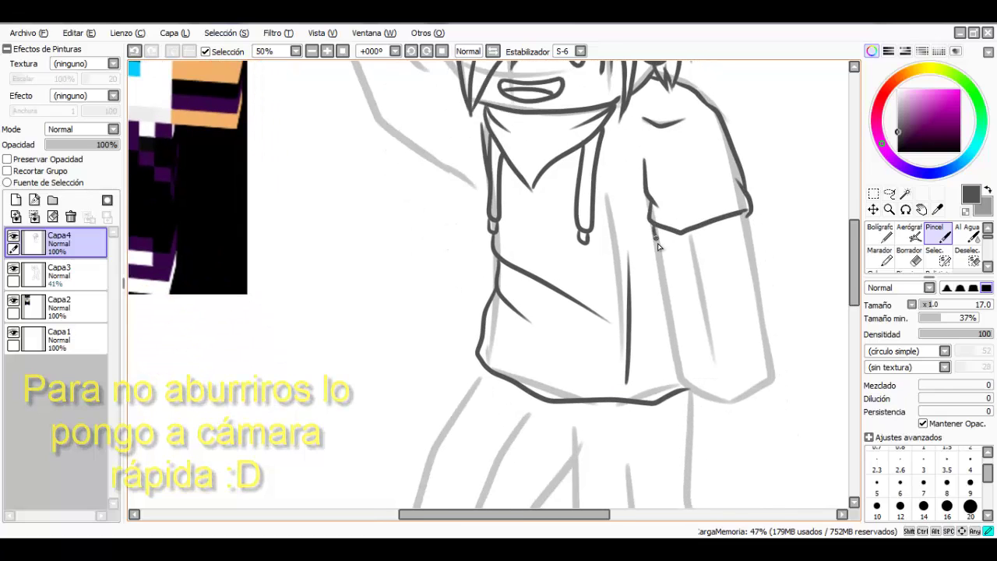
- Sketch the short sleeve of the raised arm with its lower band and cloth folds, joining it to the torso
scroll(658, 246, up, 5)
scroll(658, 246, left, 4)
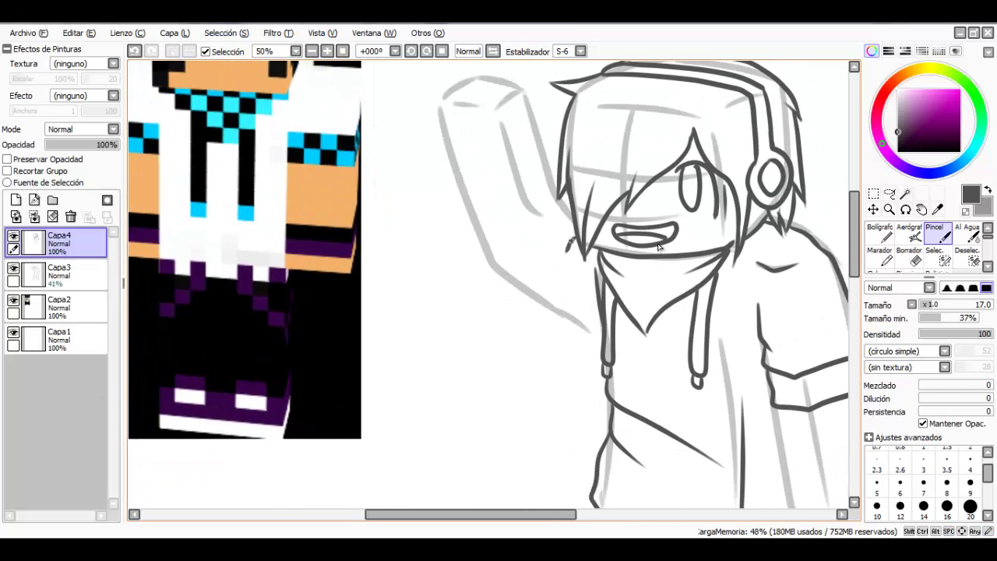
drag(568, 249, 560, 301)
mouse_move(558, 272)
mouse_down()
mouse_move(537, 309)
mouse_move(589, 318)
mouse_up()
drag(572, 324, 601, 349)
mouse_move(571, 213)
mouse_down()
mouse_move(527, 269)
mouse_move(535, 299)
mouse_up()
- Sketch three angled wristband lines across the raised forearm
key(space)
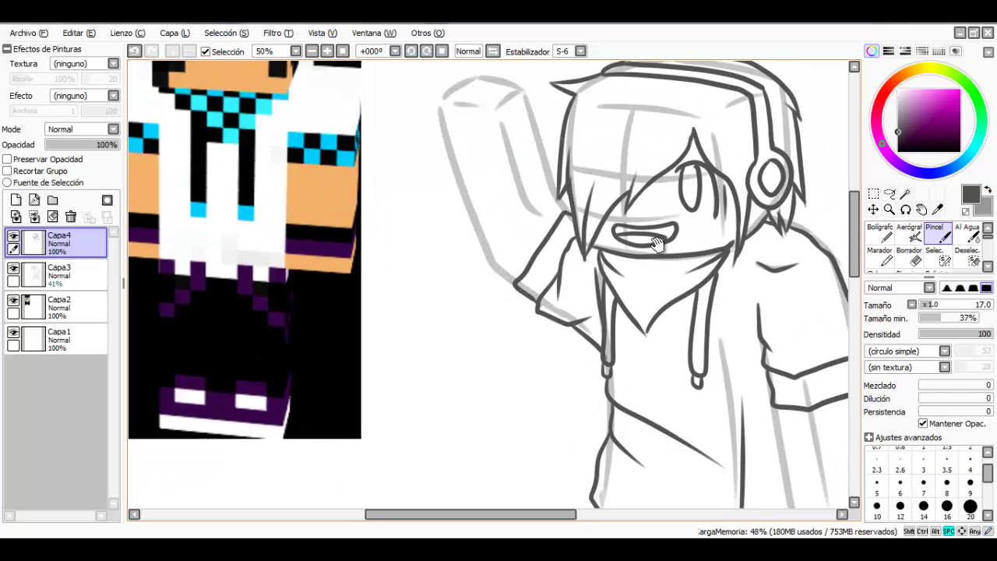
drag(656, 245, 734, 342)
drag(532, 252, 589, 257)
drag(589, 257, 615, 228)
drag(537, 273, 586, 277)
drag(586, 277, 621, 243)
drag(543, 288, 598, 294)
mouse_move(597, 295)
mouse_down()
mouse_move(623, 264)
mouse_move(452, 12)
mouse_up()
- Sketch three angled wristband lines across the forearm of the lowered arm
drag(658, 245, 613, 191)
mouse_move(616, 274)
mouse_down()
mouse_move(643, 283)
mouse_move(699, 269)
mouse_up()
mouse_move(618, 289)
mouse_down()
mouse_move(662, 297)
mouse_move(704, 283)
mouse_up()
drag(620, 303, 708, 295)
- Sketch the hoodie's waistband as a curved strip beneath its lower edge, closed at both ends
key(space)
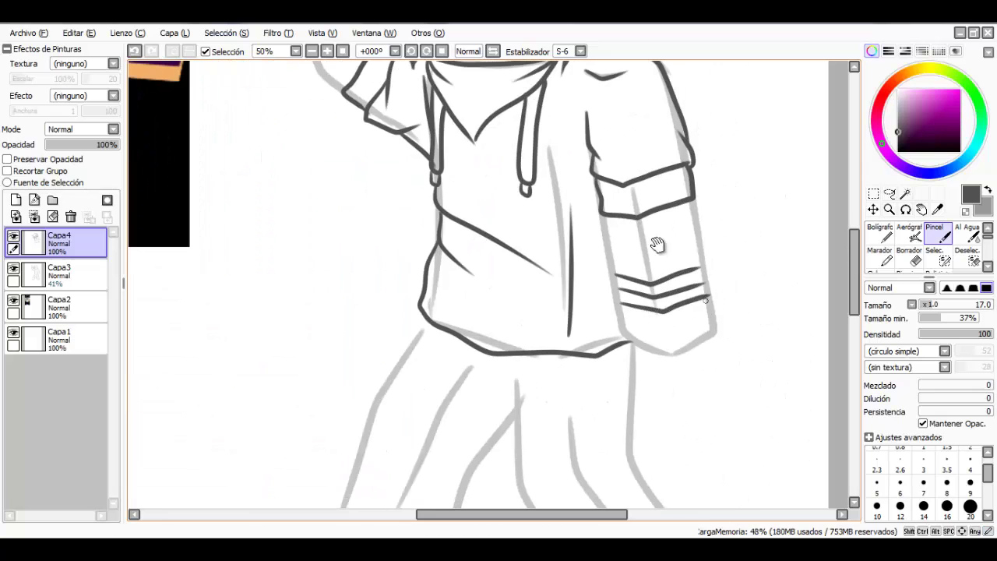
mouse_move(658, 245)
mouse_down()
mouse_move(807, 275)
mouse_move(808, 147)
mouse_up()
drag(573, 218, 566, 241)
mouse_move(566, 240)
mouse_down()
mouse_move(645, 269)
mouse_move(782, 260)
mouse_up()
drag(782, 243, 782, 260)
- Add short rib lines to the waistband and sketch a curved strap hanging from it at each hip
key(space)
drag(658, 245, 658, 298)
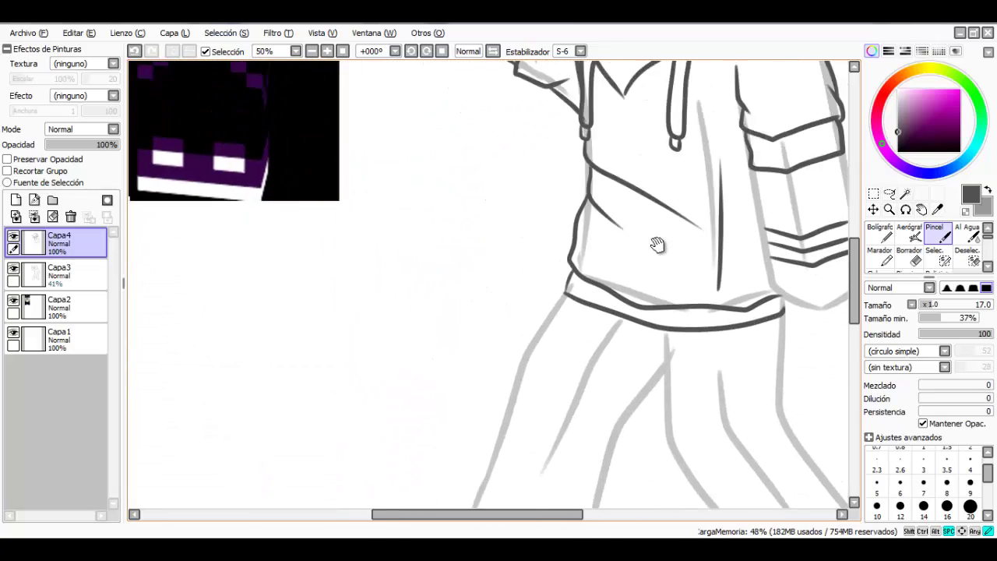
scroll(657, 245, down, 2)
scroll(657, 244, right, 2)
scroll(658, 247, down, 2)
scroll(658, 247, right, 2)
mouse_move(640, 224)
mouse_down()
mouse_move(724, 313)
mouse_move(721, 292)
mouse_move(733, 301)
mouse_move(721, 313)
mouse_up()
mouse_move(541, 204)
mouse_down()
mouse_move(539, 223)
mouse_move(460, 262)
mouse_up()
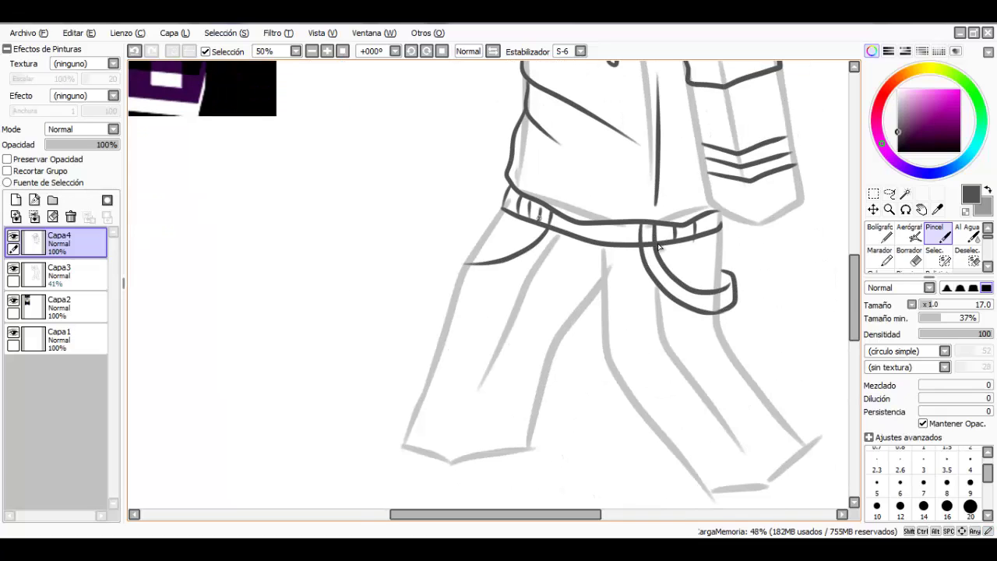
drag(538, 224, 464, 248)
mouse_move(483, 233)
mouse_down()
mouse_move(466, 237)
mouse_move(460, 262)
mouse_up()
- Sketch the trouser cuffs above the feet and a small rounded patch on the shoe below the lowered arm
scroll(655, 282, down, 1)
mouse_move(699, 427)
mouse_down()
mouse_move(718, 407)
mouse_move(760, 401)
mouse_move(732, 429)
mouse_up()
mouse_move(532, 385)
mouse_down()
mouse_move(546, 379)
mouse_move(593, 402)
mouse_up()
- Sketch the crotch creases, the inner leg lines, and the contour and folds of the leg below the lowered arm
mouse_move(638, 316)
mouse_down()
mouse_move(598, 373)
mouse_move(620, 352)
mouse_up()
drag(639, 315, 659, 322)
mouse_move(637, 305)
mouse_down()
mouse_move(654, 311)
mouse_move(662, 385)
mouse_move(697, 424)
mouse_up()
drag(683, 324, 682, 366)
drag(722, 380, 726, 407)
drag(703, 338, 759, 401)
drag(736, 364, 723, 338)
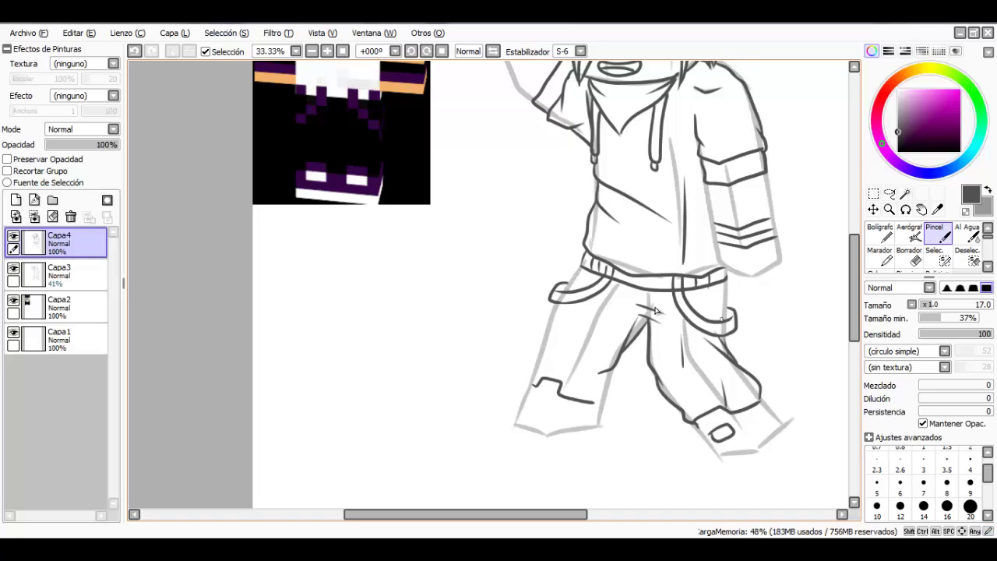
- Complete the trousers' outer contours and the folds of the leg below the raised arm, adding a small patch to its shoe
drag(724, 289, 723, 319)
drag(581, 266, 537, 354)
drag(575, 319, 566, 338)
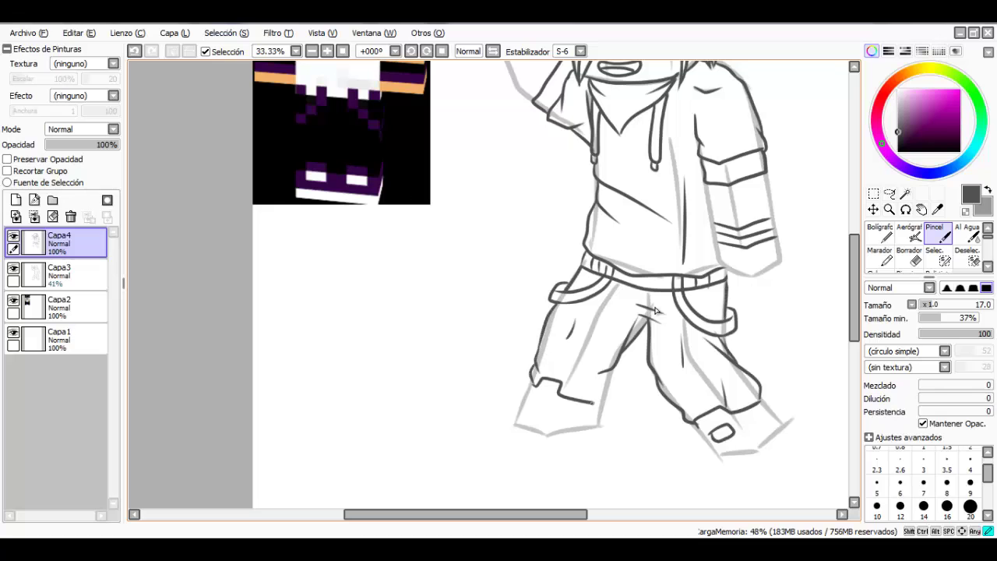
drag(594, 403, 608, 374)
drag(605, 374, 576, 298)
mouse_move(524, 327)
mouse_down()
mouse_move(525, 337)
mouse_move(525, 328)
mouse_up()
scroll(526, 344, down, 2)
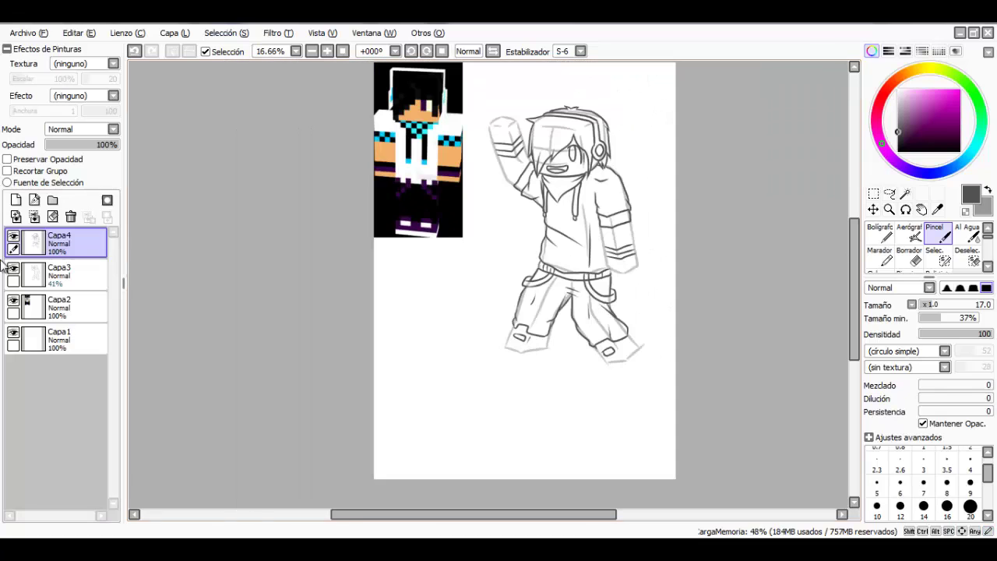
- Set the opacity of the base sketch layer Capa3 to 75%
click(57, 276)
drag(72, 146, 102, 146)
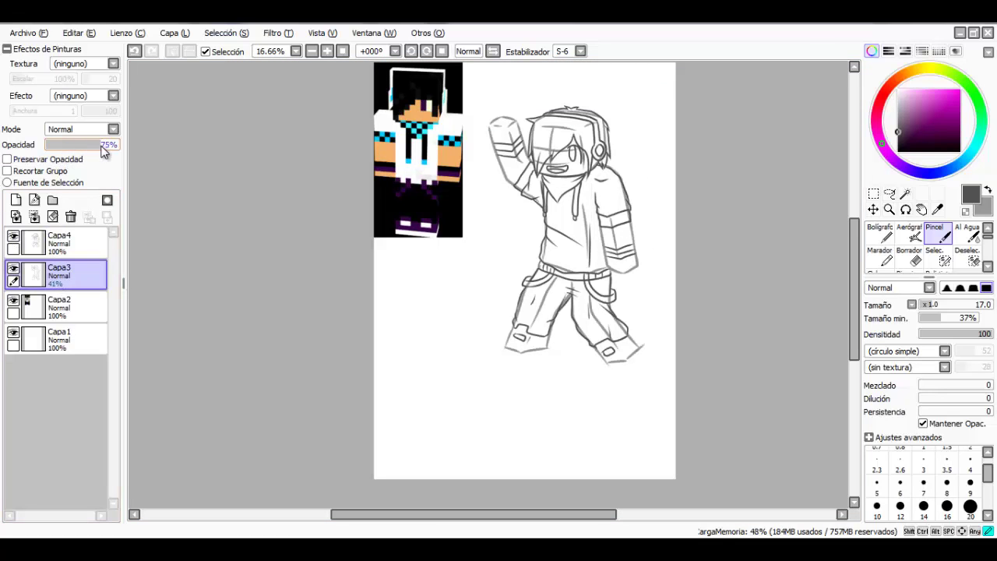
scroll(600, 150, up, 1)
scroll(600, 149, down, 2)
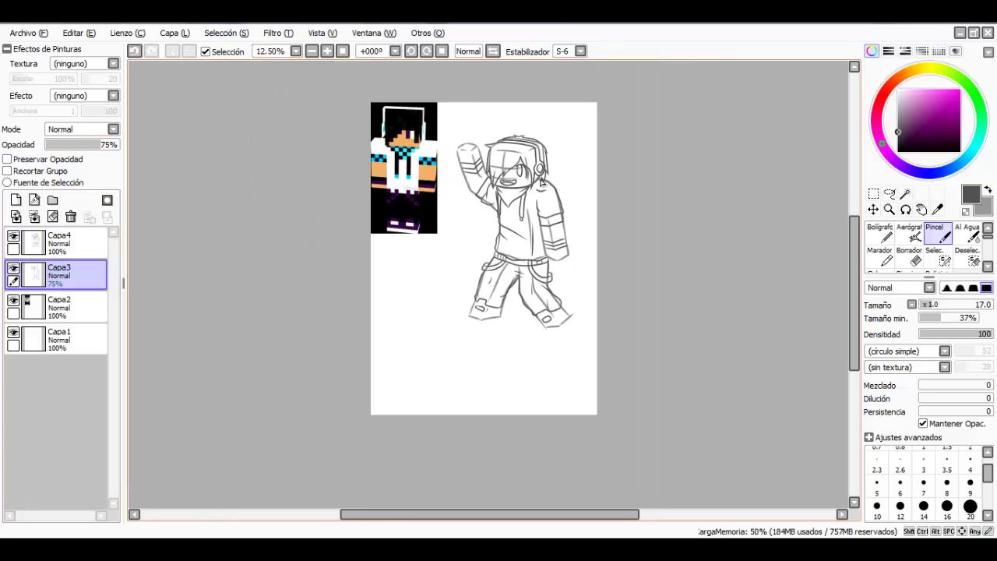
scroll(541, 182, up, 1)
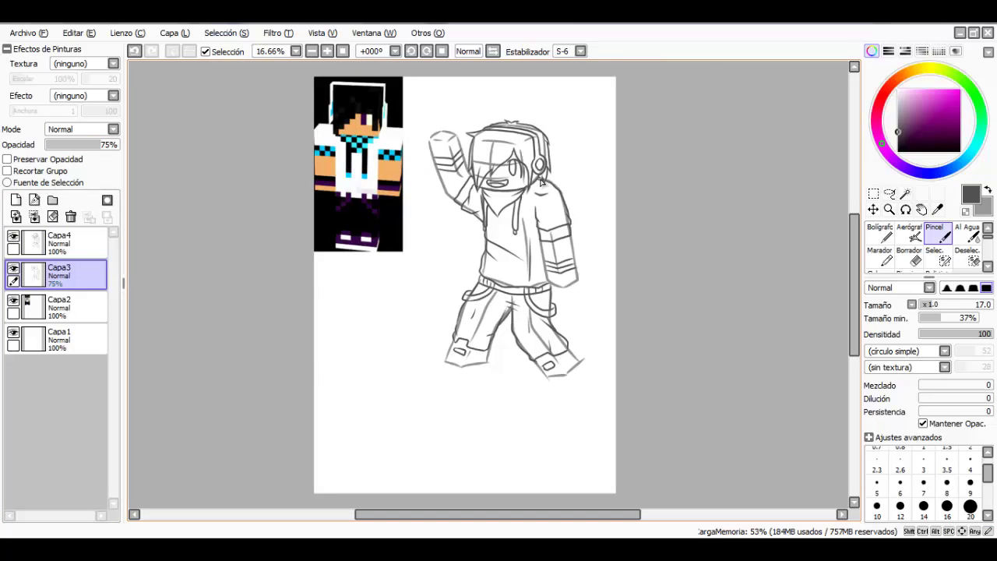
- Fade both sketch layers, setting Capa4's opacity to 31% and Capa3's to 18%
click(54, 246)
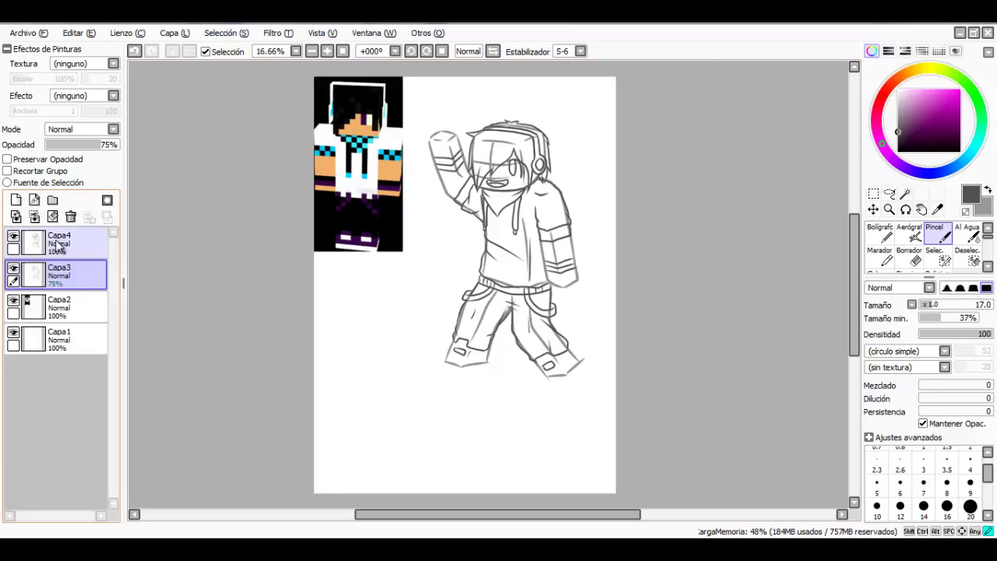
drag(105, 144, 60, 148)
click(70, 274)
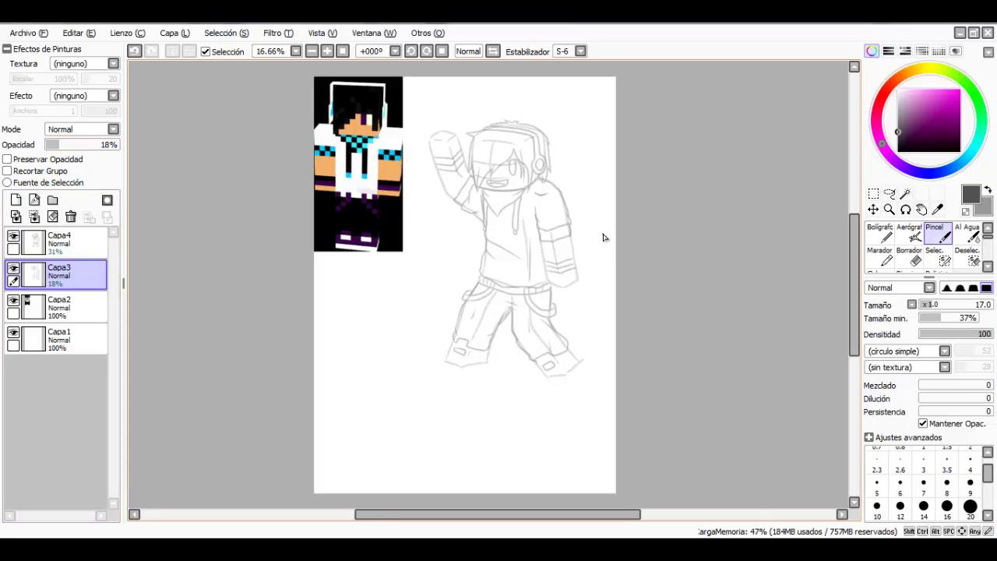
scroll(602, 254, up, 1)
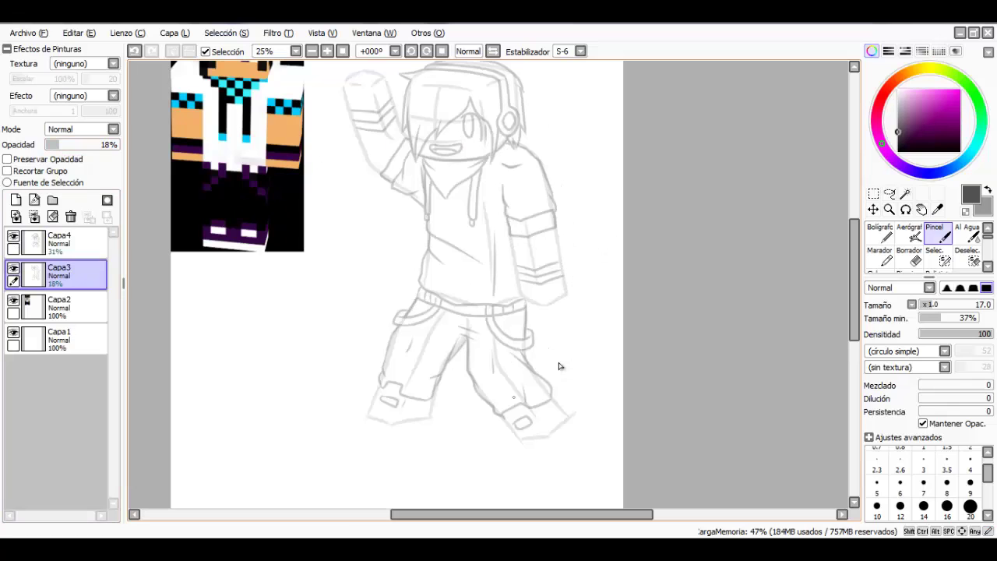
mouse_move(514, 314)
mouse_down()
mouse_move(552, 363)
mouse_move(546, 314)
mouse_up()
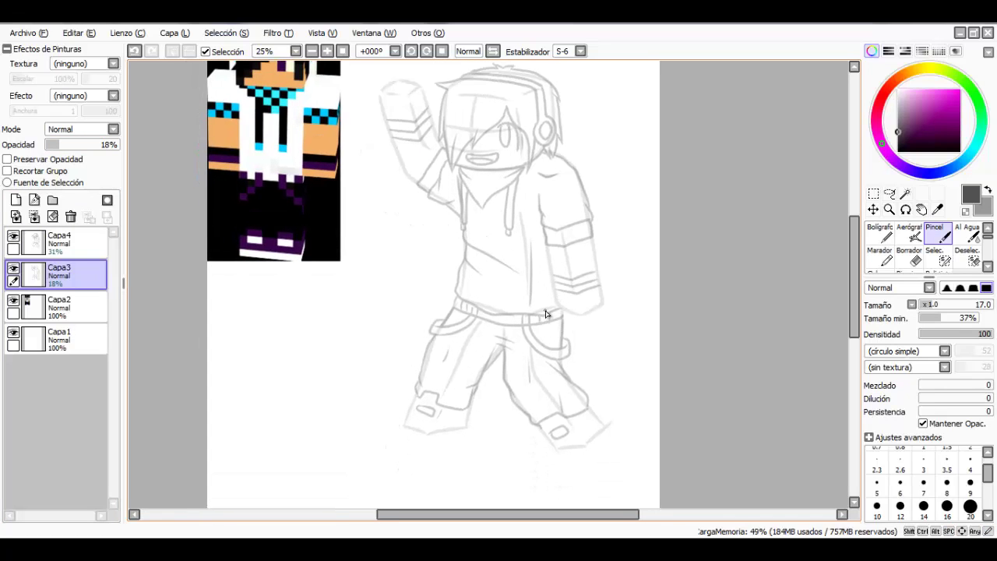
drag(527, 251, 527, 281)
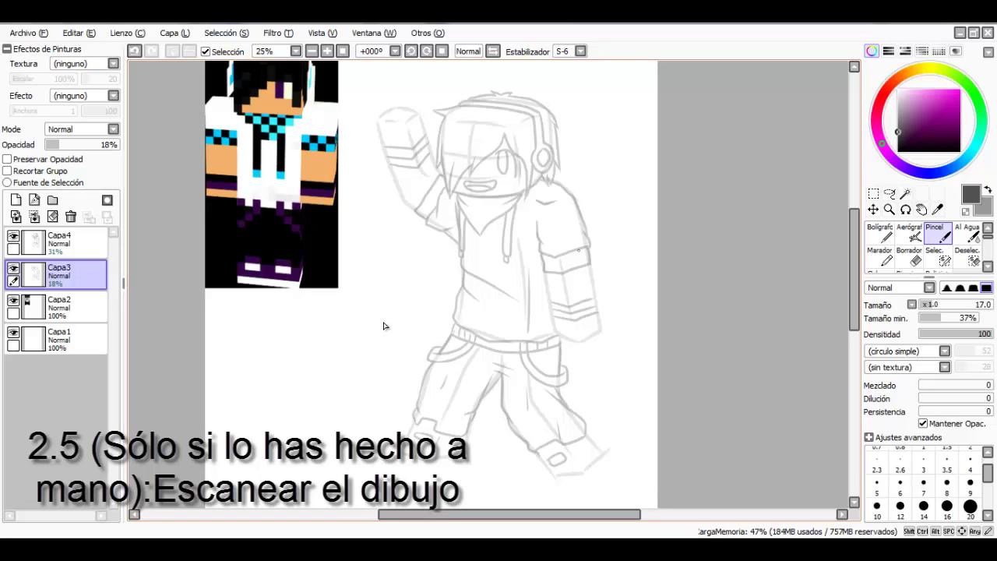
key(space)
drag(383, 325, 426, 323)
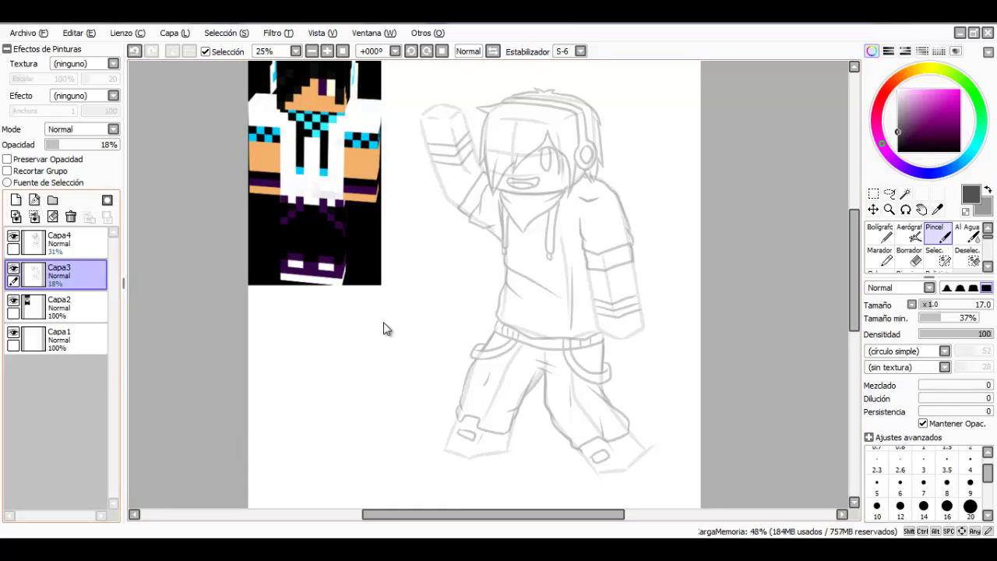
key(space)
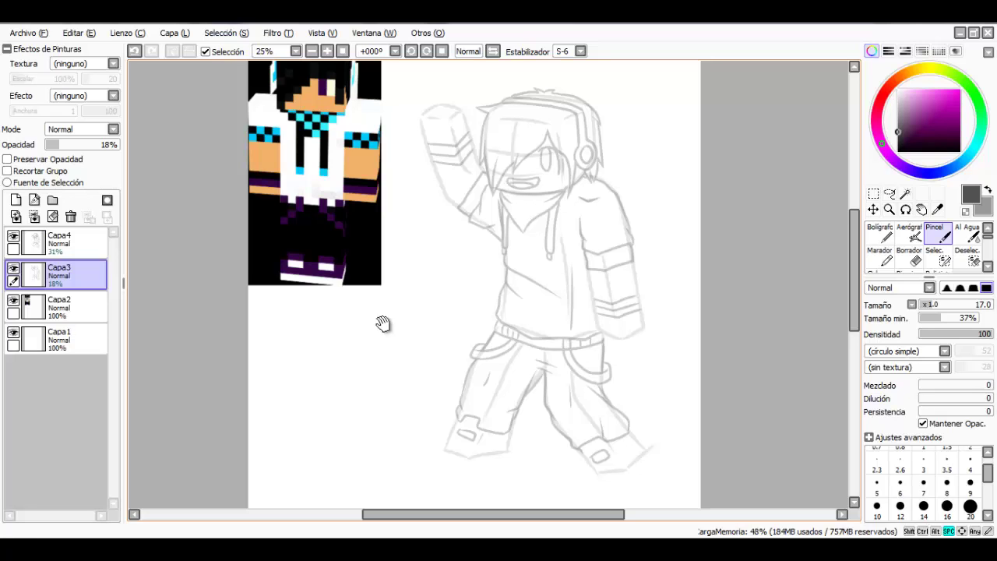
drag(384, 326, 365, 392)
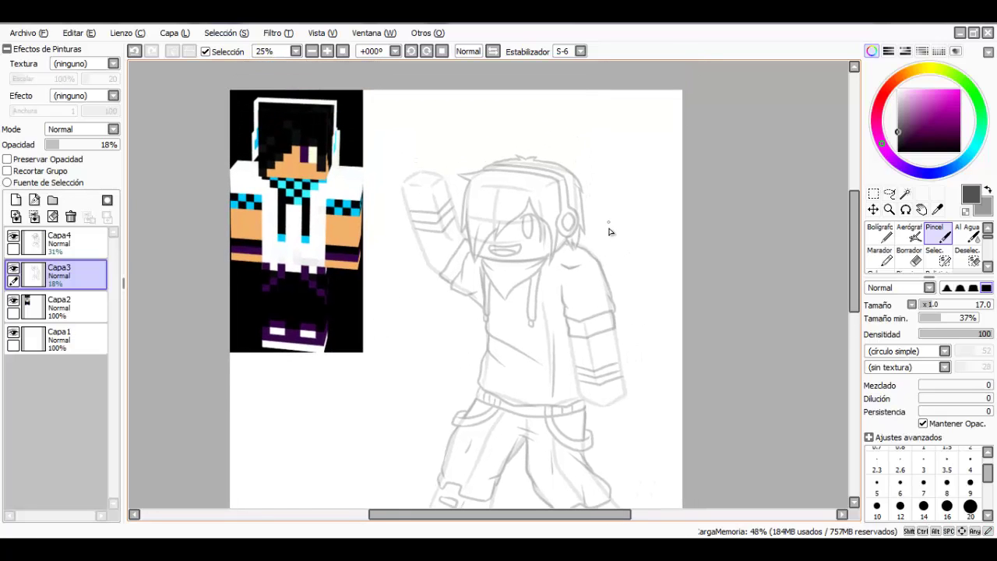
scroll(609, 228, up, 1)
scroll(523, 252, down, 3)
scroll(528, 260, up, 4)
key(space)
drag(531, 274, 526, 228)
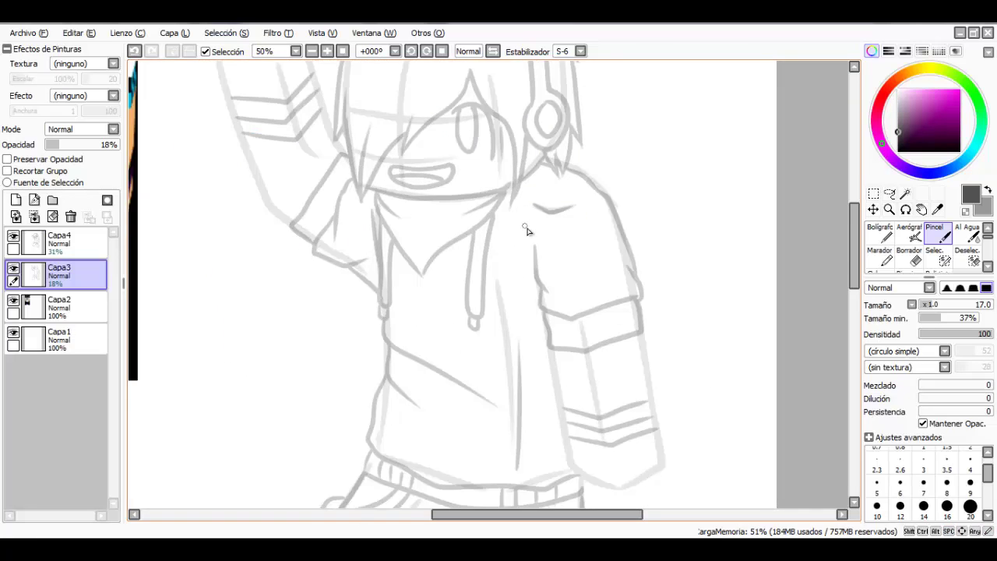
scroll(526, 230, down, 3)
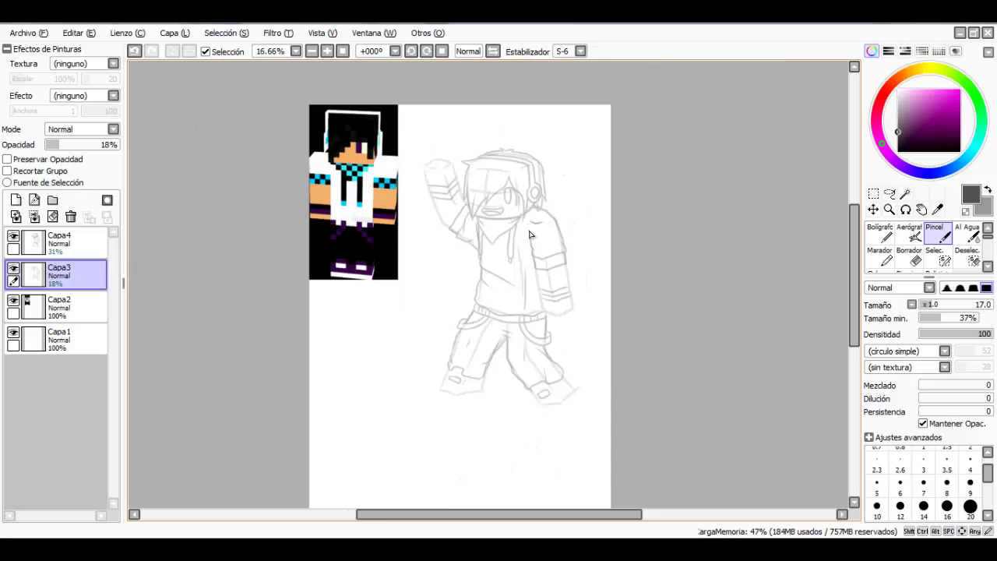
- Set up the Boli tinta brush in black and add a new layer above Capa4
drag(898, 132, 898, 151)
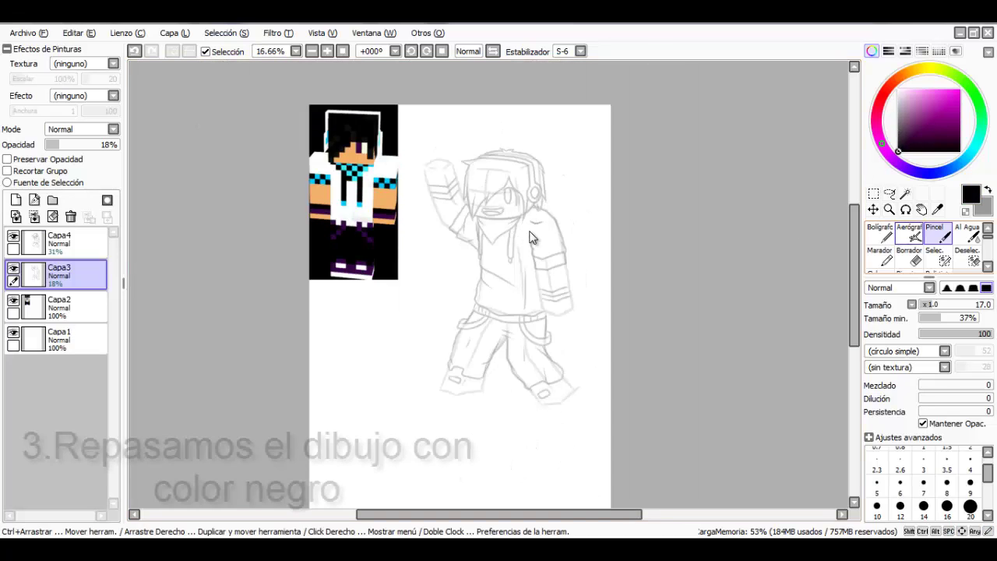
scroll(543, 224, up, 3)
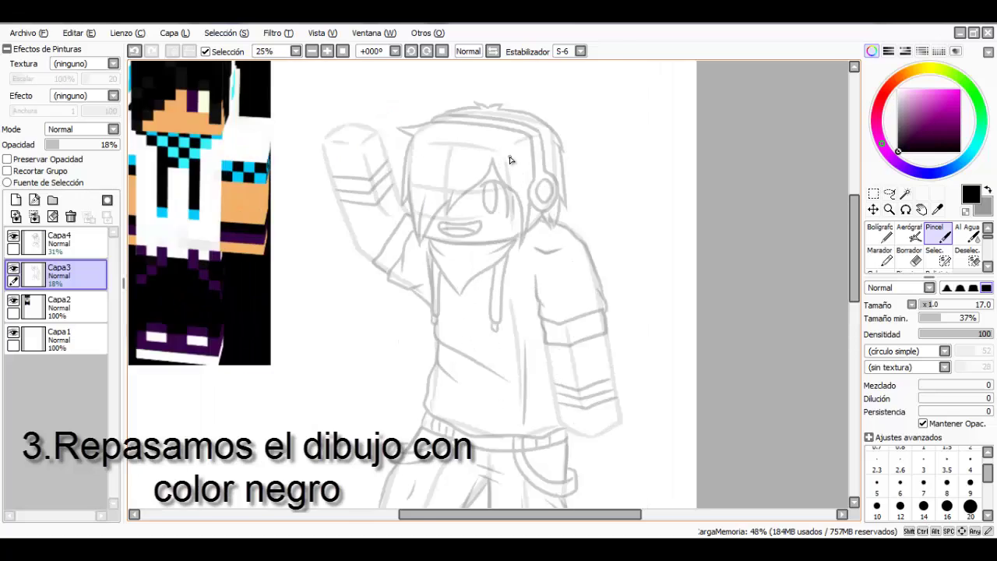
click(987, 266)
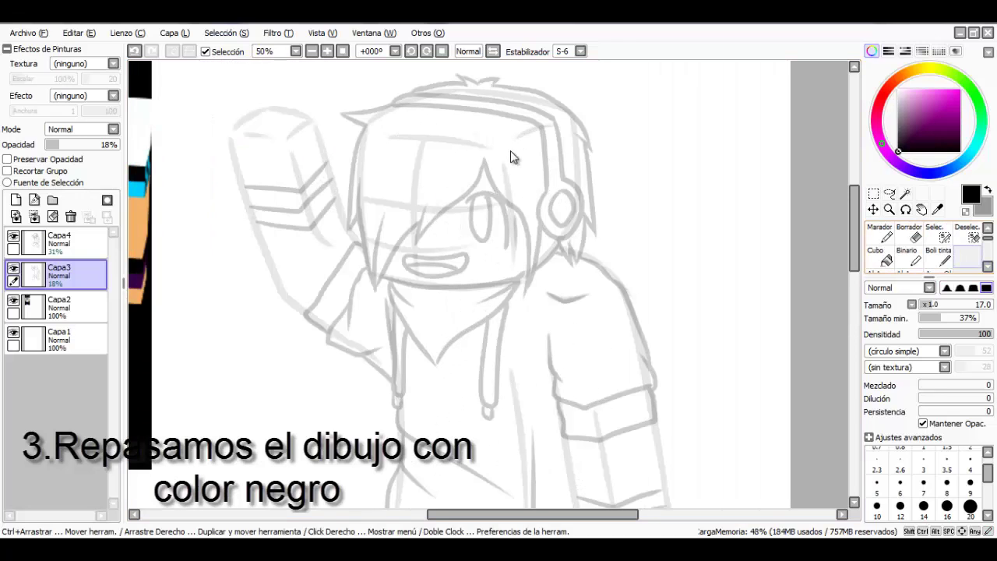
click(938, 257)
click(69, 243)
click(15, 200)
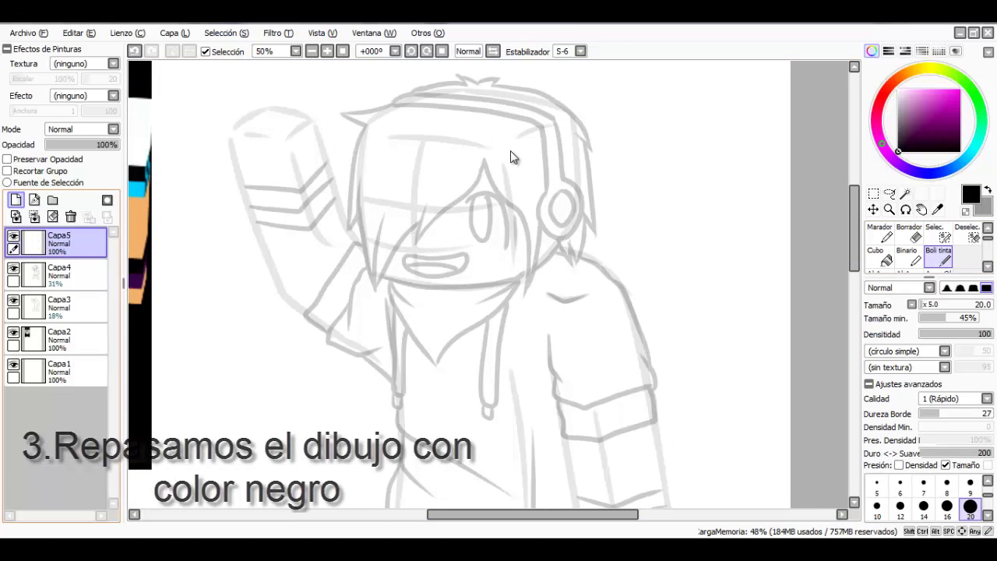
- Test the ink brush along the fringe's edge, undo the stroke, and set the brush size to 10
drag(487, 157, 450, 213)
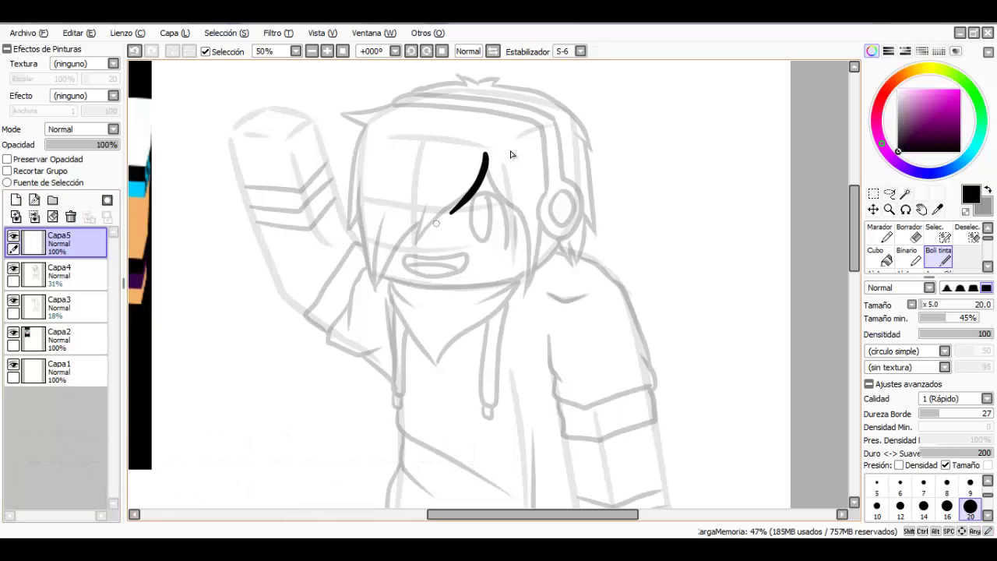
key(ctrl+z)
key(bracketleft)
key(bracketleft)
key(bracketleft)
key(bracketleft)
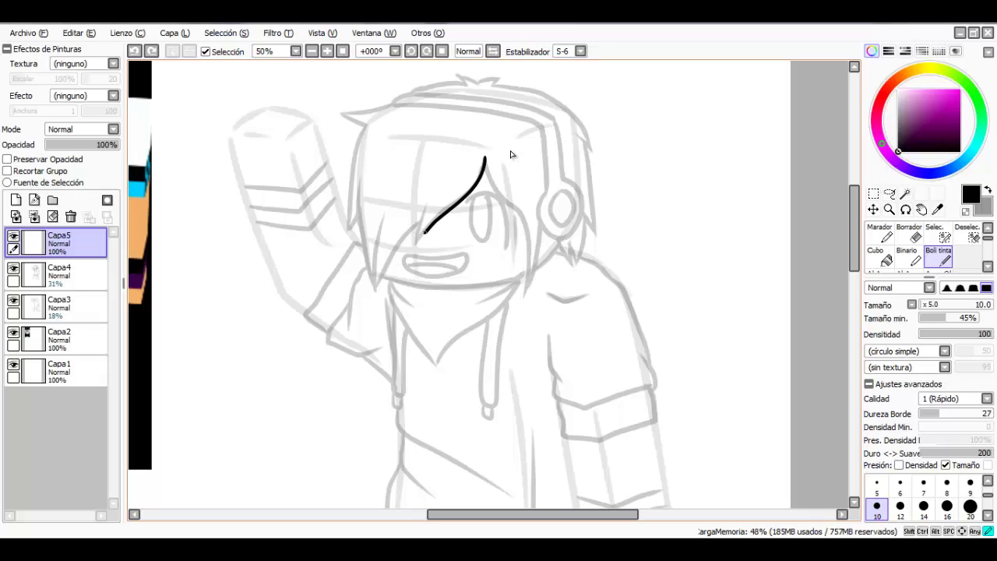
drag(424, 231, 413, 250)
key(ctrl+z)
key(ctrl+z)
scroll(459, 236, down, 3)
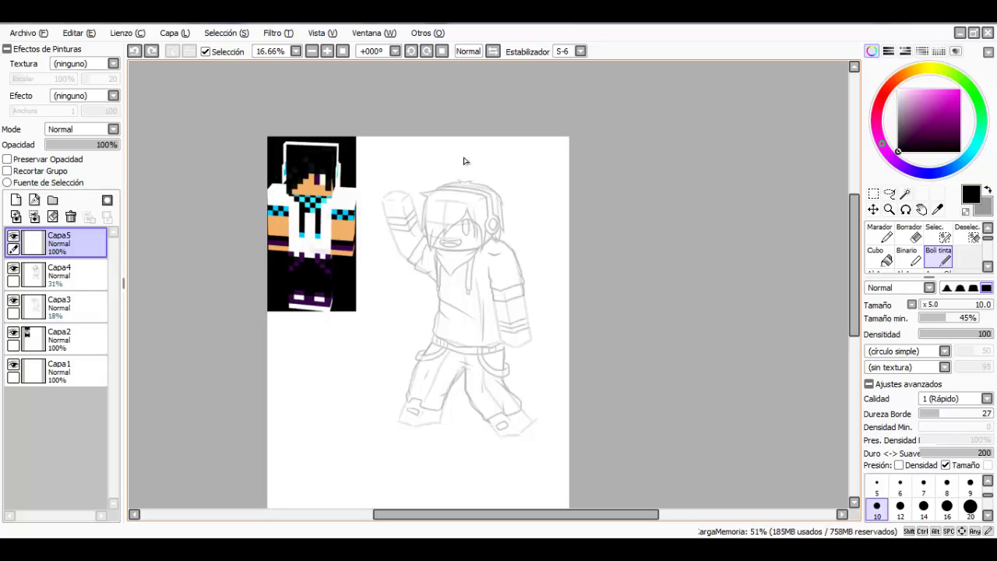
scroll(626, 174, up, 2)
drag(554, 207, 583, 149)
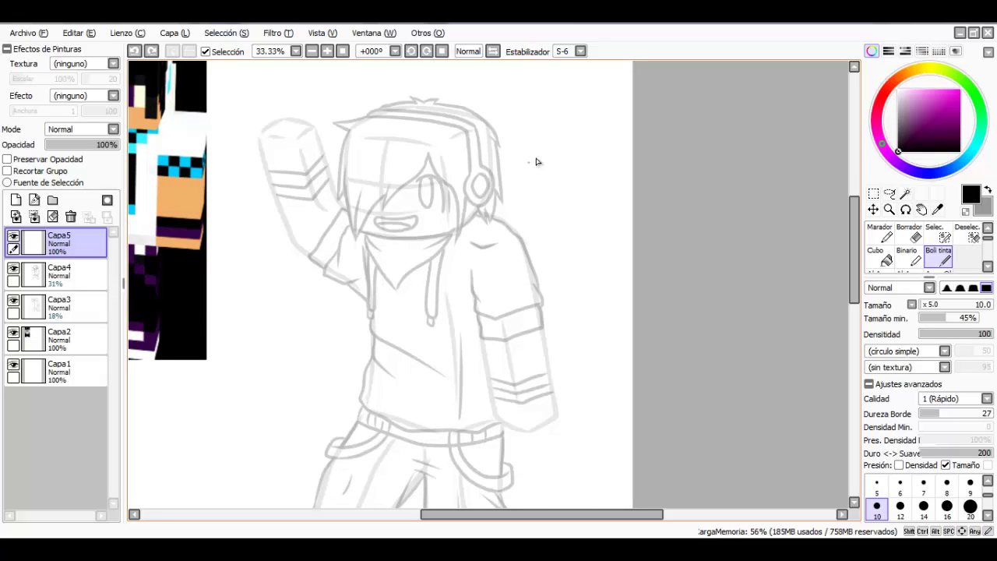
drag(245, 301, 335, 266)
click(336, 264)
key(ctrl+z)
key(ctrl+z)
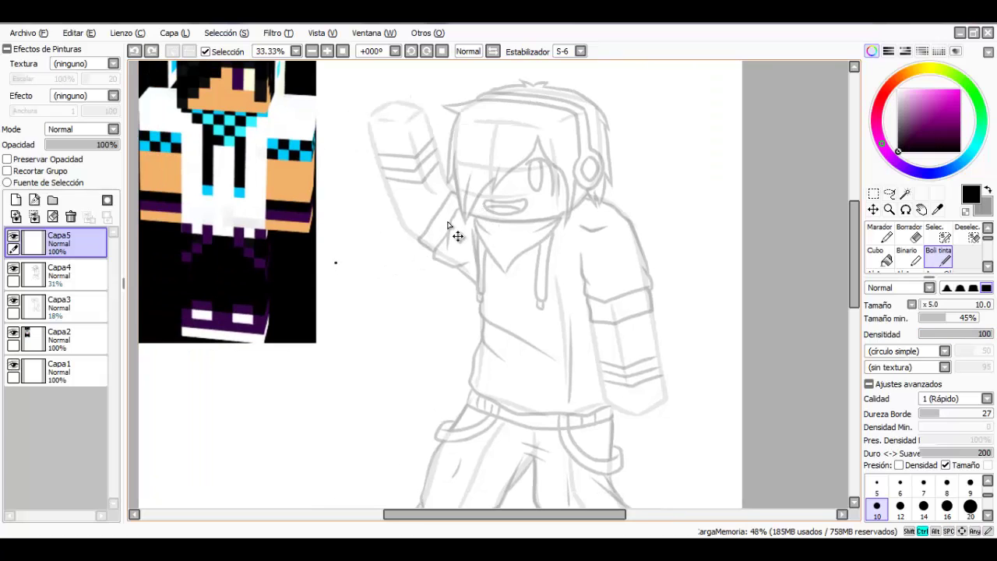
- Replace the empty layer Capa5 with a new Linework layer and set its Curve tool to size 9
click(16, 200)
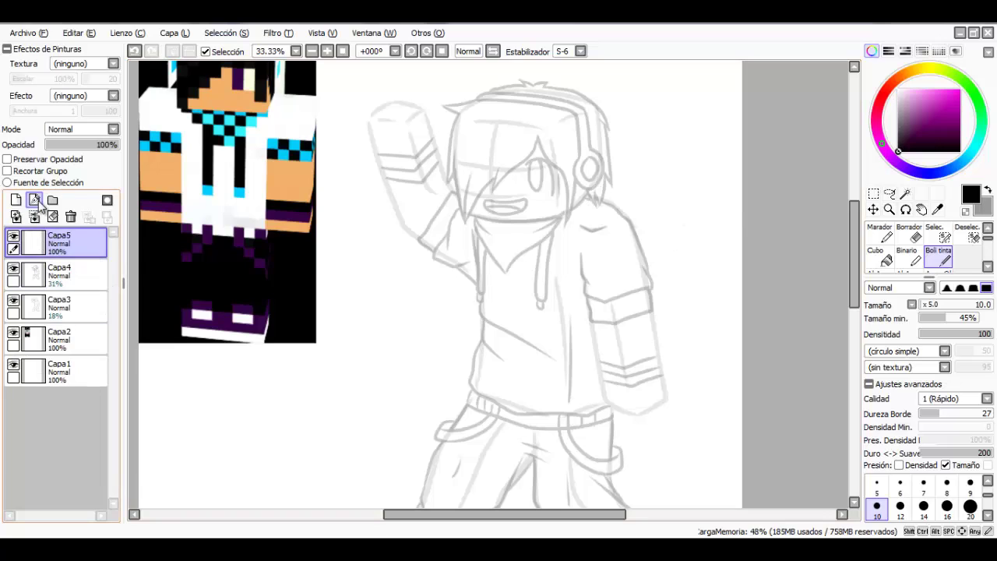
drag(47, 238, 70, 217)
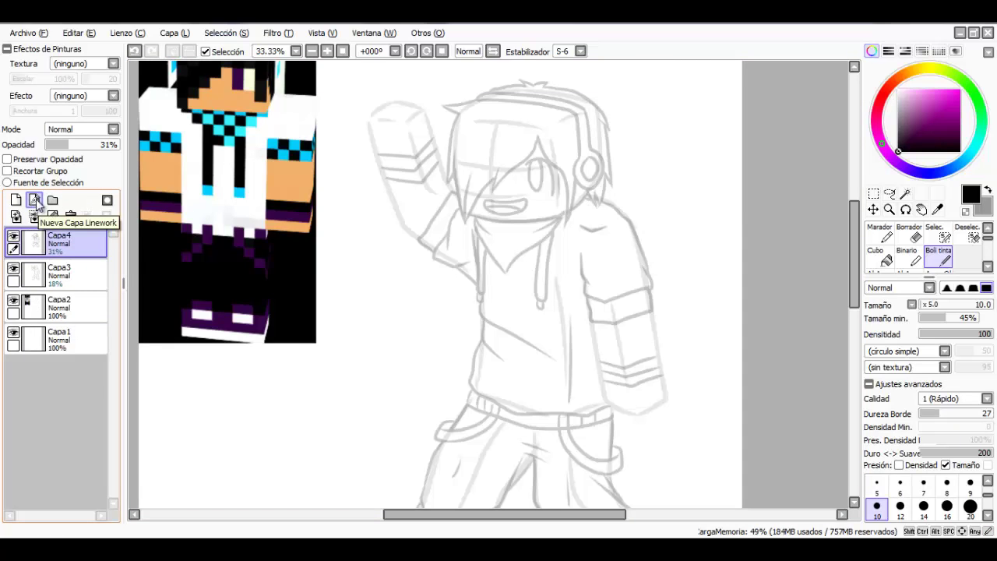
click(35, 201)
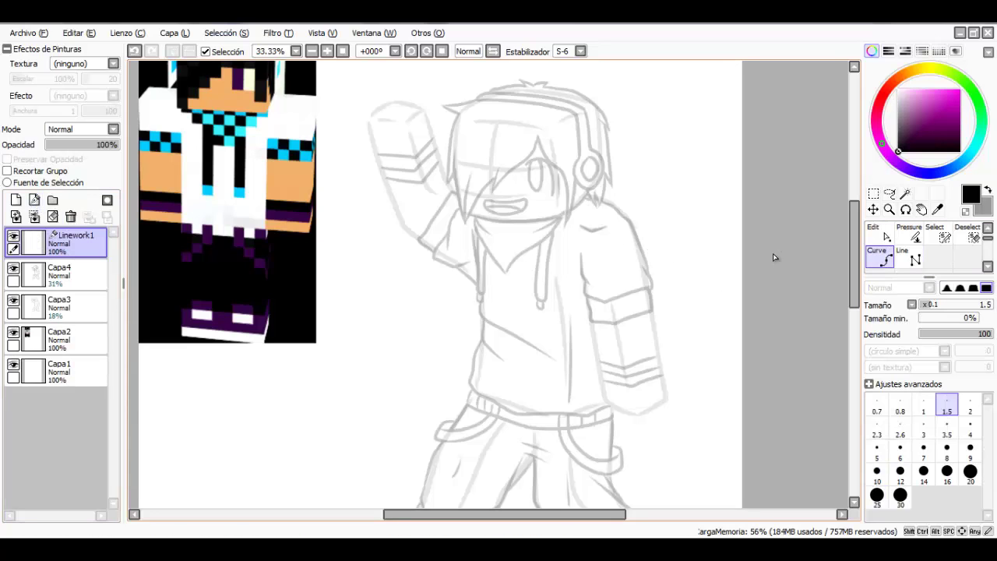
scroll(551, 163, up, 1)
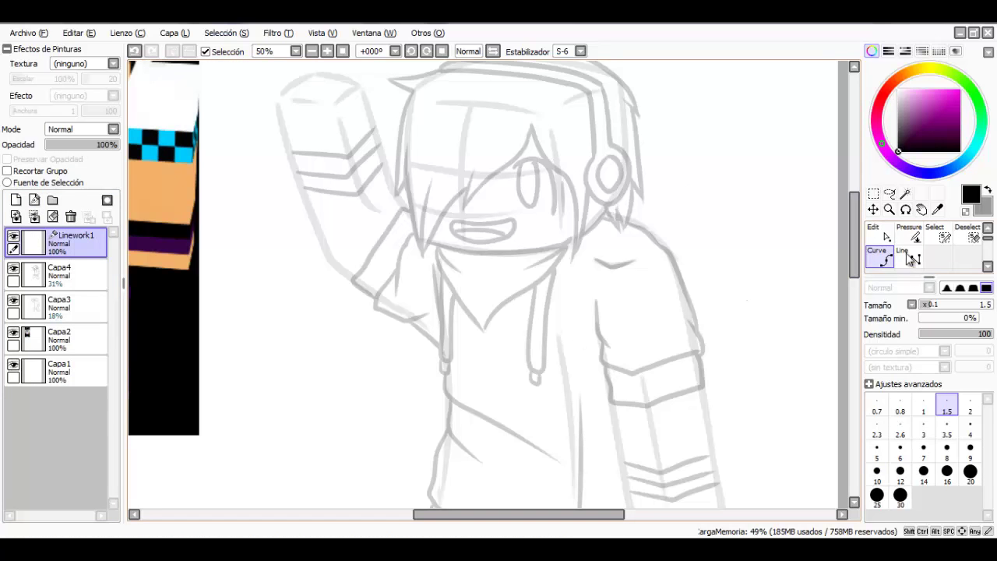
scroll(886, 241, down, 1)
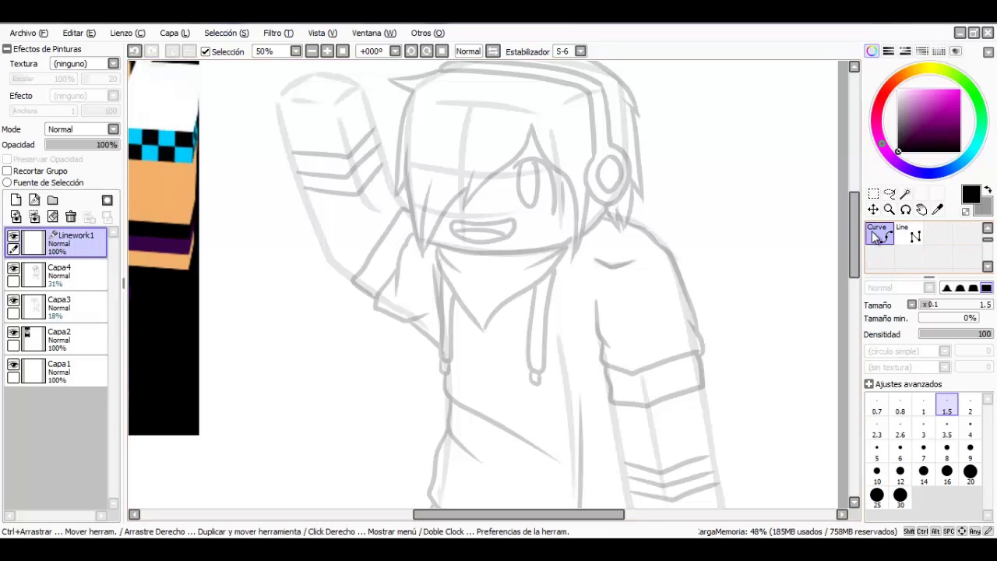
scroll(522, 129, up, 3)
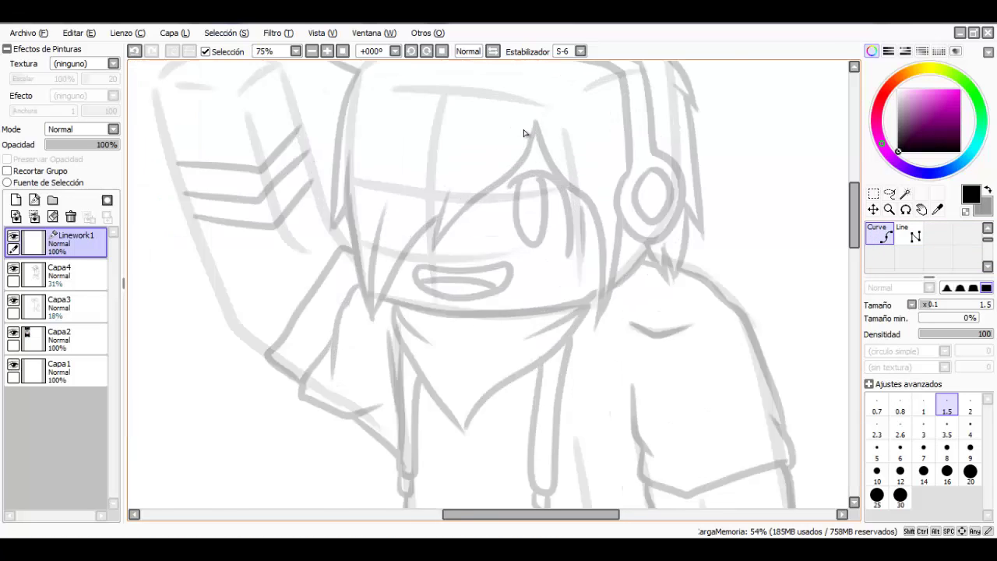
click(877, 471)
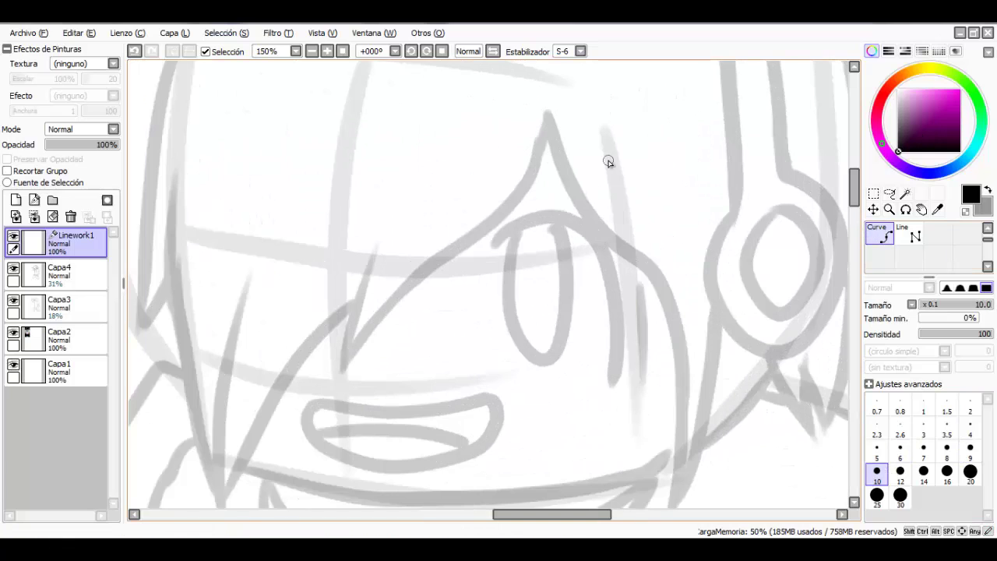
click(969, 448)
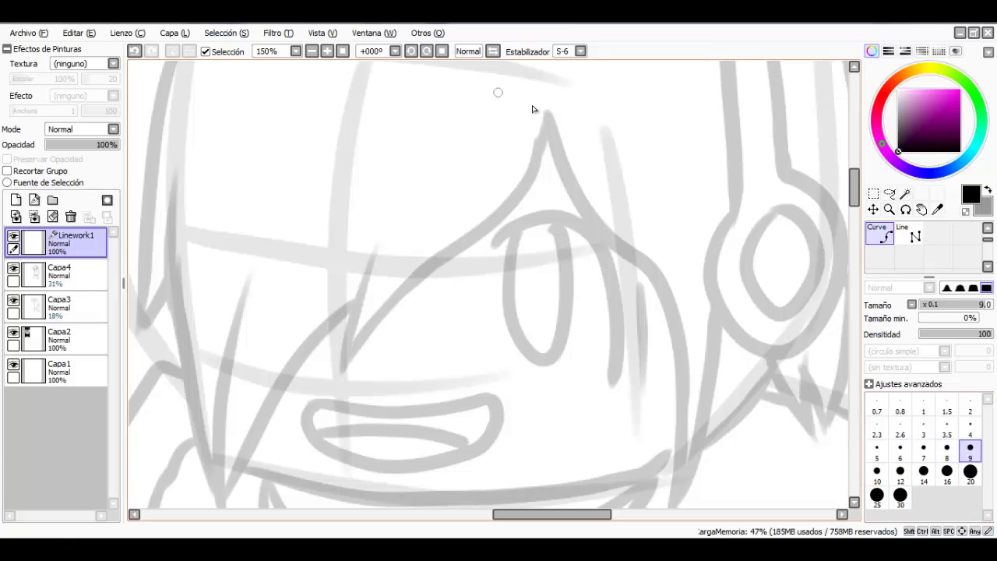
- Try to trace the fringe's lower edge and its two pointed strands over the face with the Curve tool
scroll(577, 144, down, 2)
scroll(577, 143, up, 2)
mouse_move(549, 103)
mouse_down()
mouse_move(542, 157)
mouse_move(512, 216)
mouse_move(408, 279)
mouse_move(336, 375)
mouse_move(377, 237)
mouse_up()
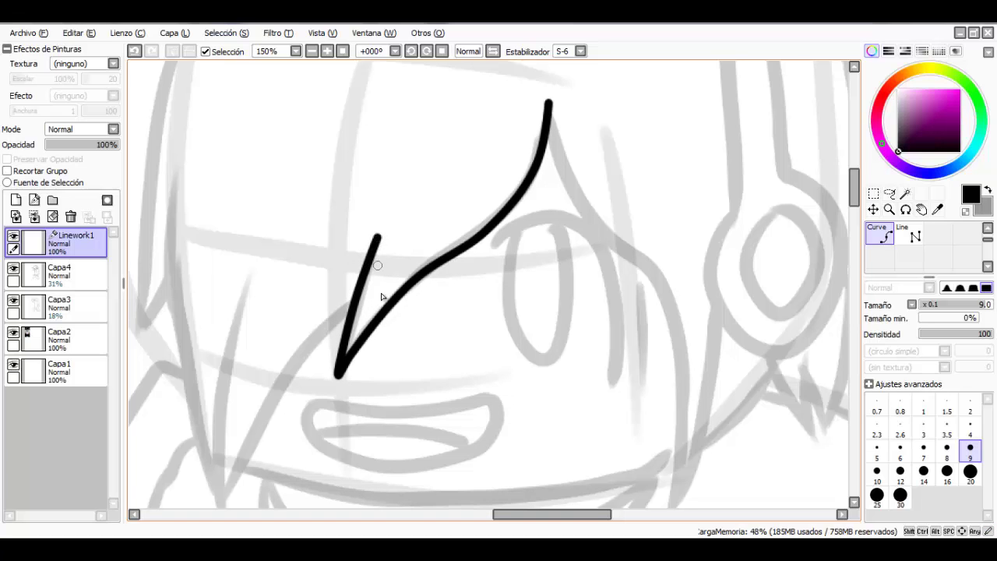
drag(409, 275, 508, 163)
mouse_move(452, 191)
mouse_down()
mouse_move(397, 249)
mouse_move(317, 394)
mouse_move(348, 210)
mouse_move(339, 204)
mouse_move(368, 129)
mouse_up()
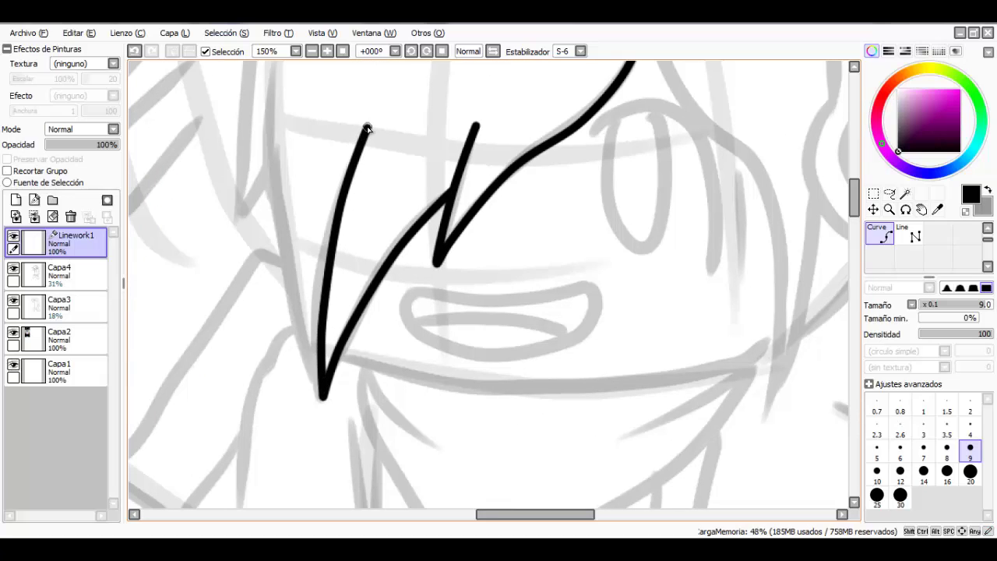
- Try to trace the side strands and the head's outer hair contour on the raised-arm side with curves
mouse_move(319, 387)
mouse_down()
mouse_move(264, 117)
mouse_move(271, 257)
mouse_move(278, 189)
mouse_up()
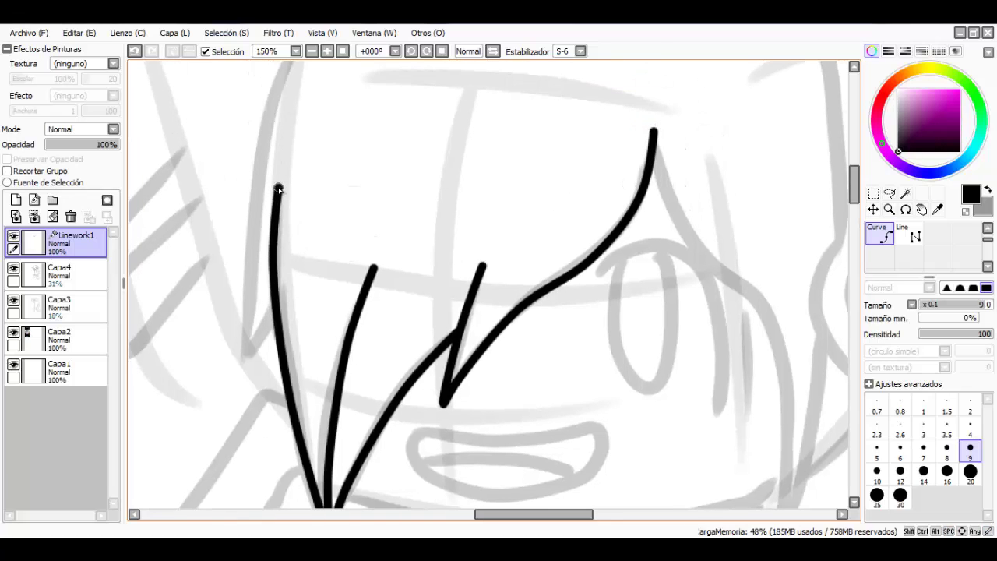
click(272, 300)
click(248, 358)
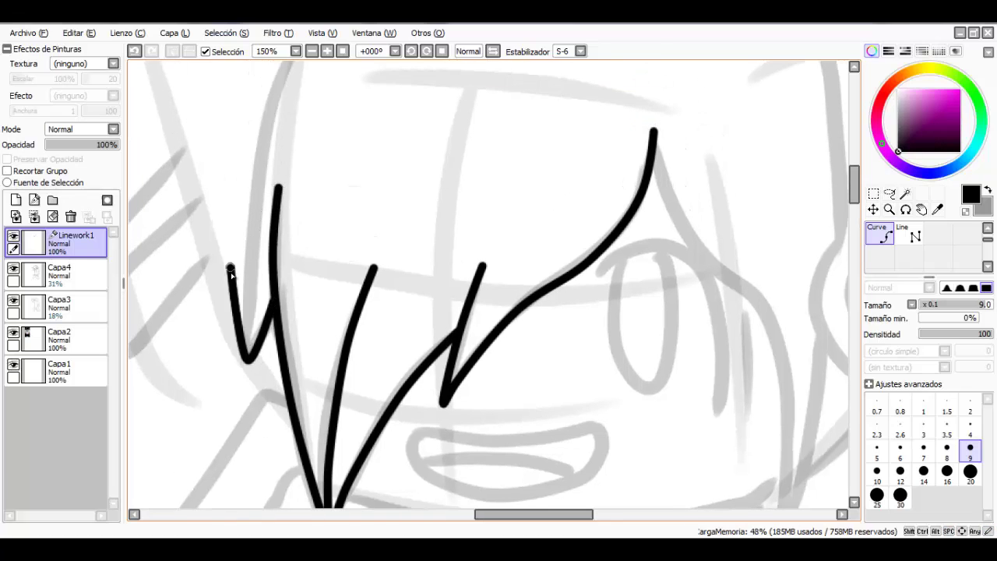
mouse_move(246, 355)
mouse_down()
mouse_move(255, 168)
mouse_move(275, 97)
mouse_up()
drag(283, 149, 262, 318)
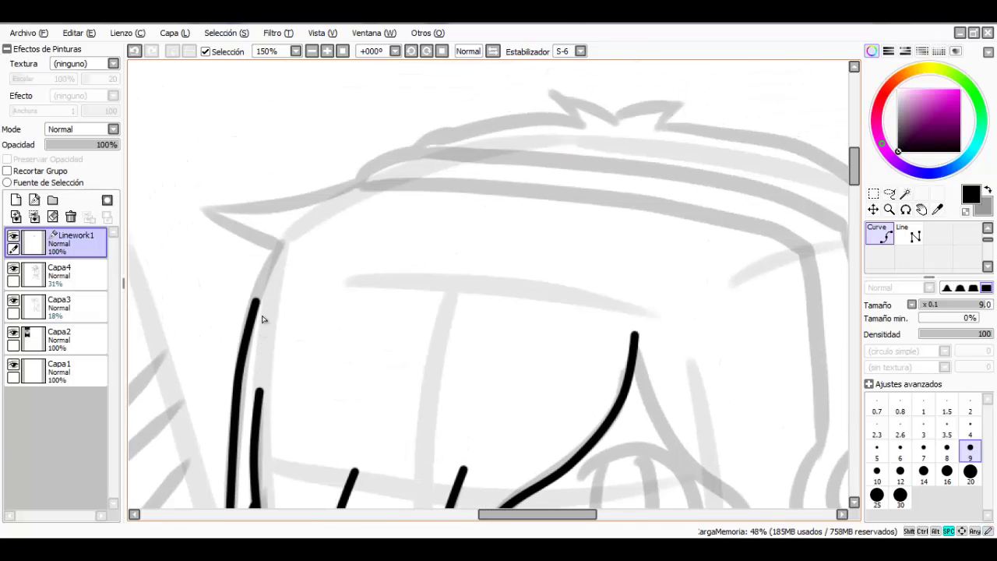
key(ctrl+z)
click(279, 252)
double_click(294, 232)
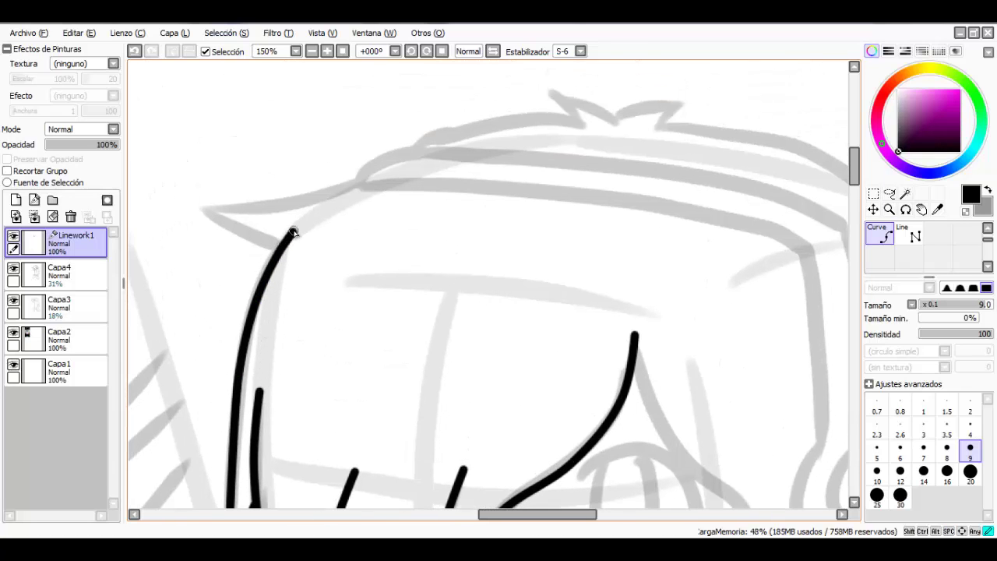
scroll(443, 244, down, 3)
scroll(483, 263, down, 2)
scroll(553, 281, up, 2)
scroll(545, 282, down, 3)
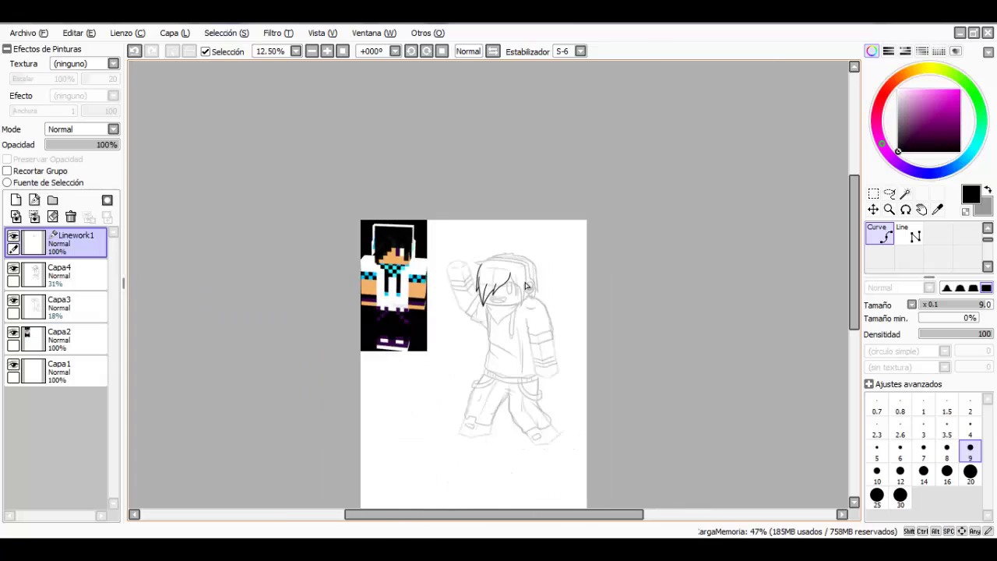
scroll(526, 286, up, 2)
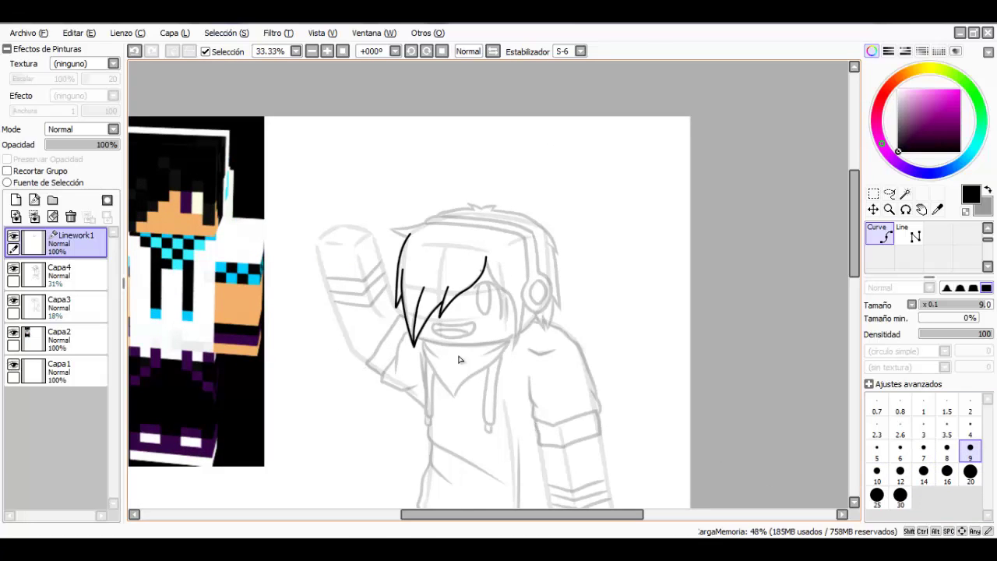
scroll(417, 267, up, 3)
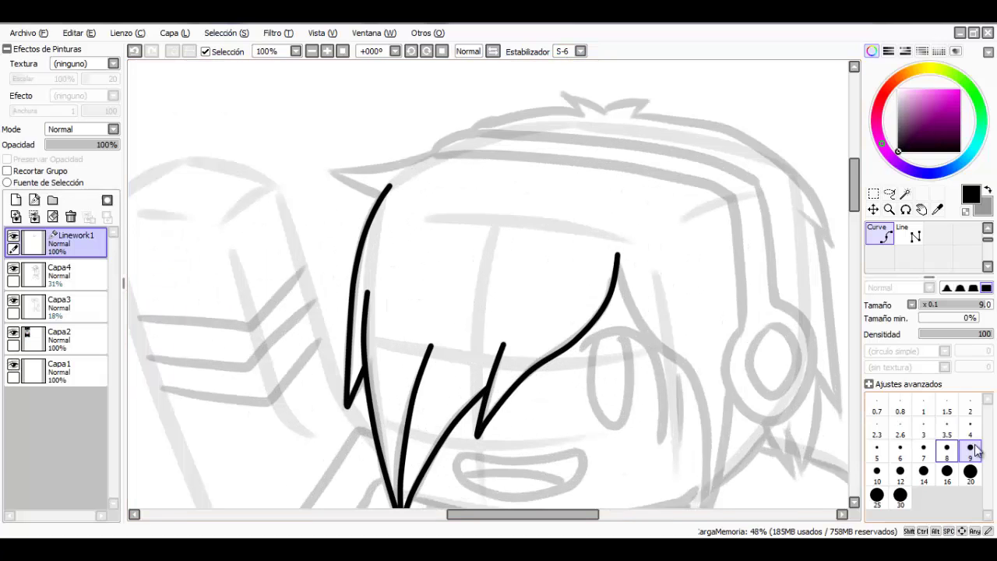
scroll(391, 318, down, 3)
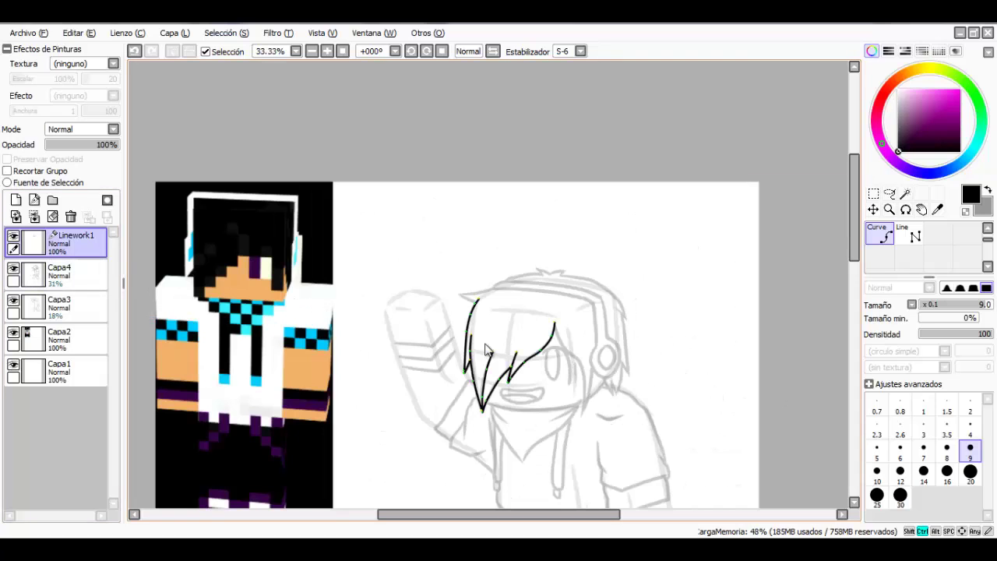
- Undo all the hair curves drawn on the Linework layer
key(ctrl+z)
key(ctrl+z)
key(ctrl+z)
key(ctrl+z)
key(ctrl+z)
key(ctrl+z)
key(ctrl+z)
key(ctrl+z)
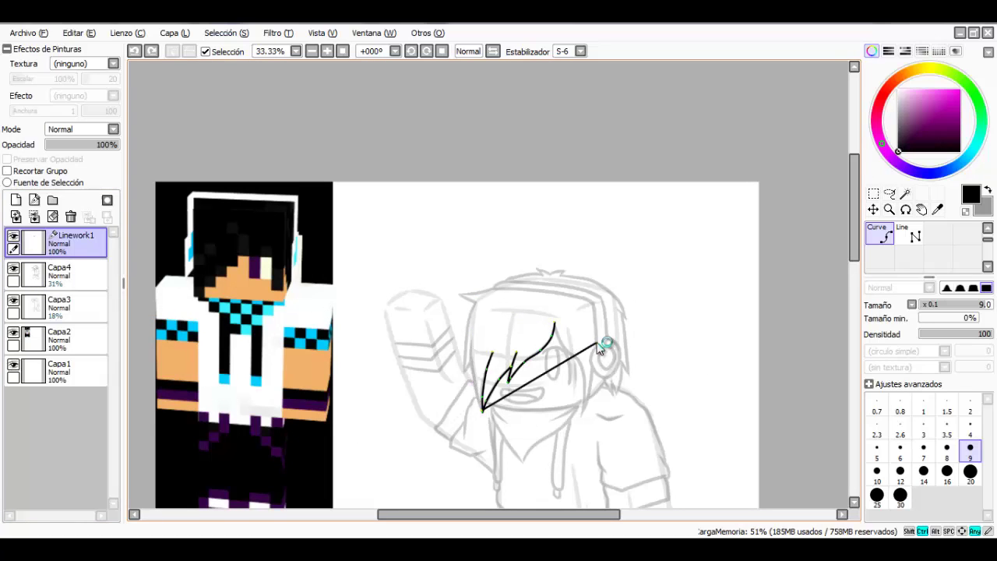
key(ctrl+z)
key(ctrl+z)
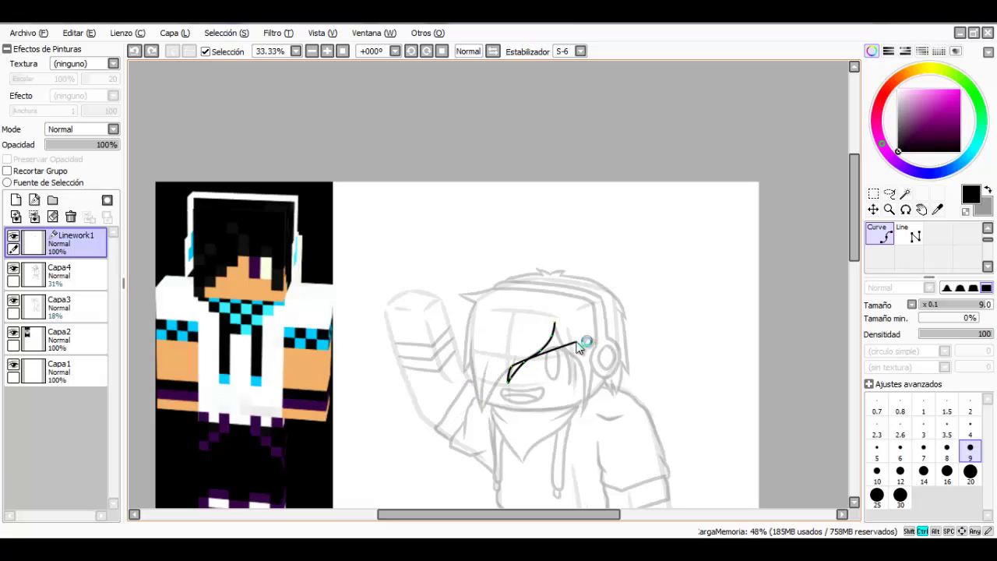
key(ctrl+z)
key(ctrl+z)
key(ctrl+z)
key(ctrl+z)
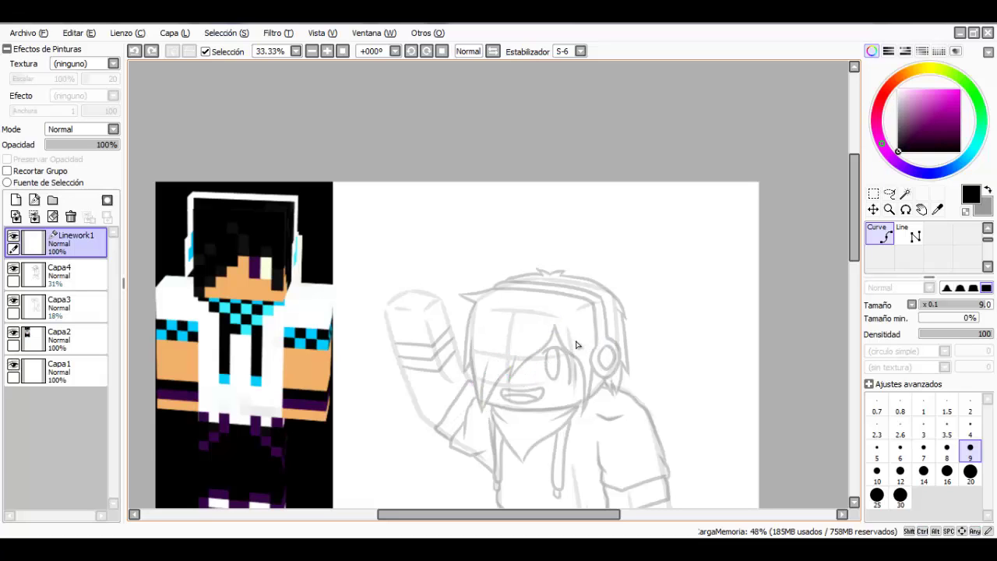
scroll(567, 359, up, 1)
drag(500, 300, 537, 211)
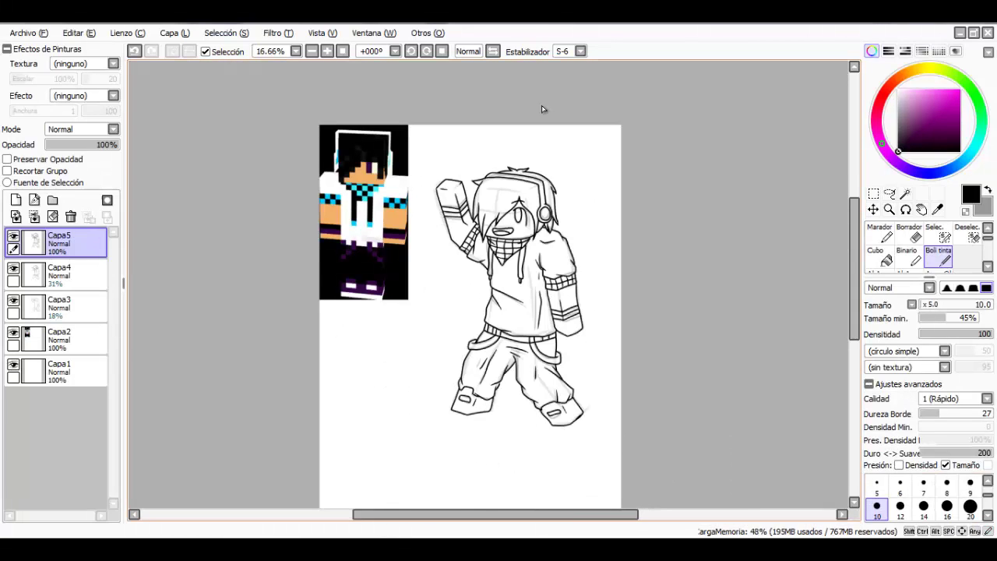
- Examine the finished line art over the faded sketch, from the head down to the shoes
scroll(541, 105, up, 2)
drag(536, 233, 525, 73)
scroll(551, 181, down, 2)
scroll(551, 181, up, 1)
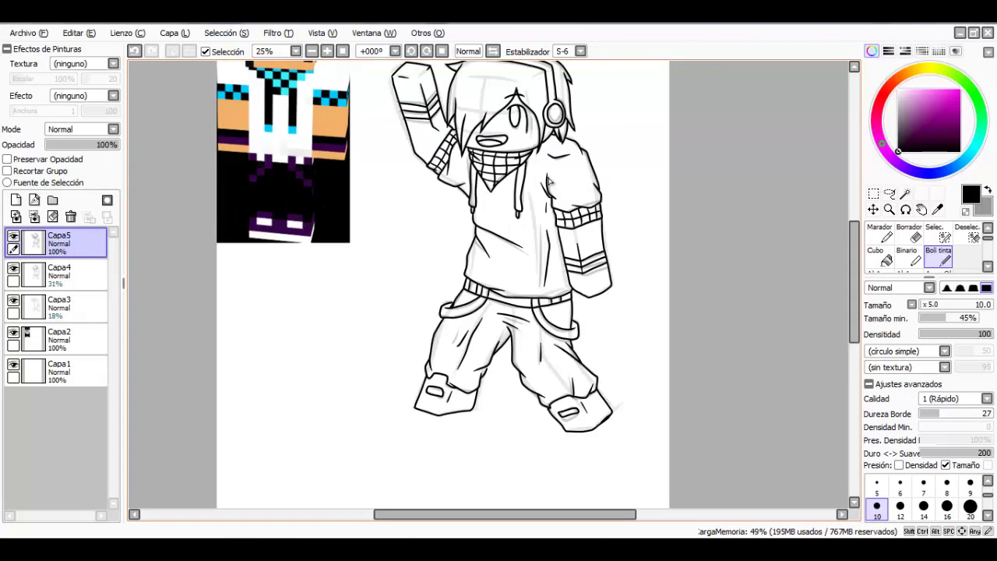
drag(505, 112, 489, 157)
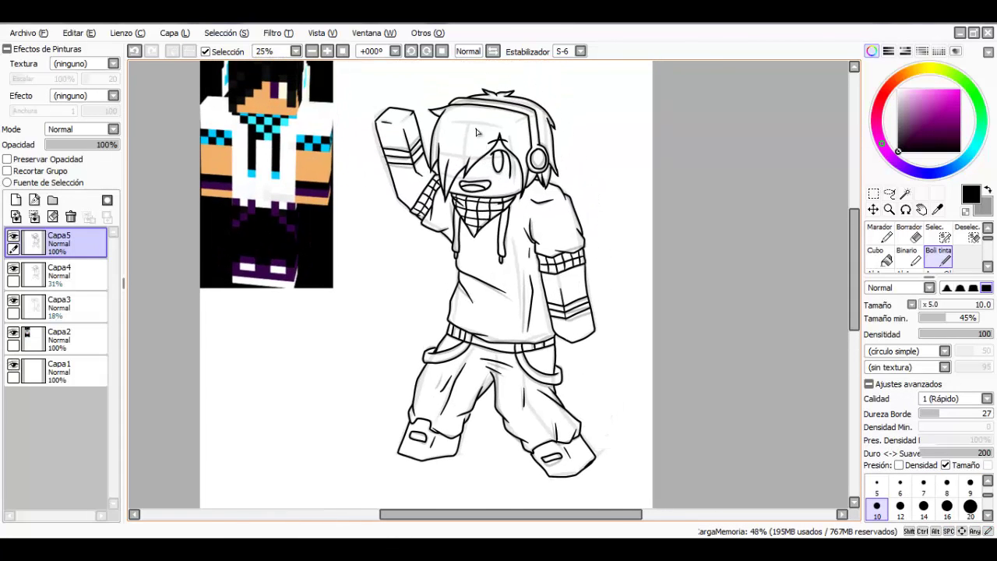
scroll(476, 132, up, 4)
scroll(507, 176, down, 5)
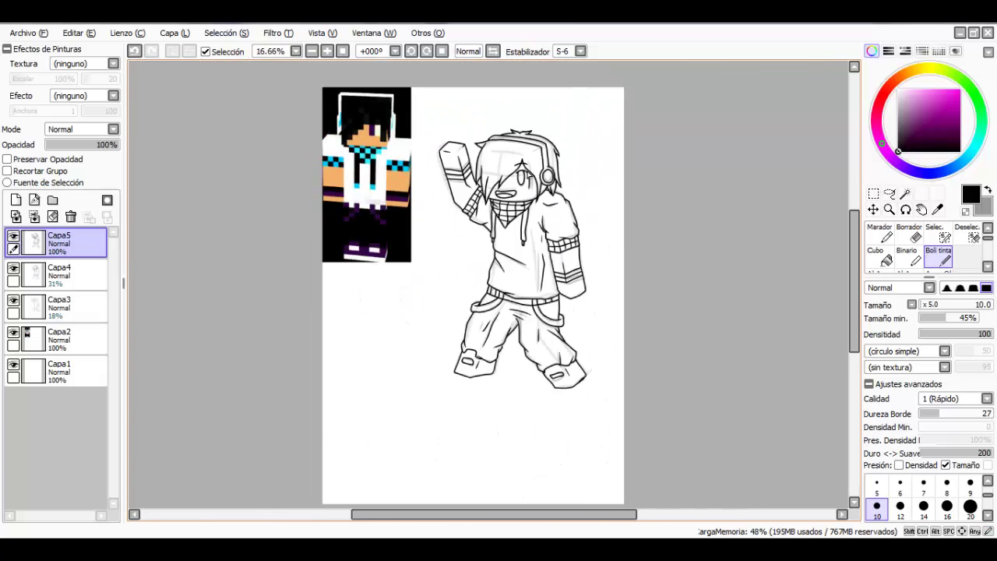
scroll(525, 175, up, 4)
scroll(484, 183, down, 6)
scroll(485, 184, up, 4)
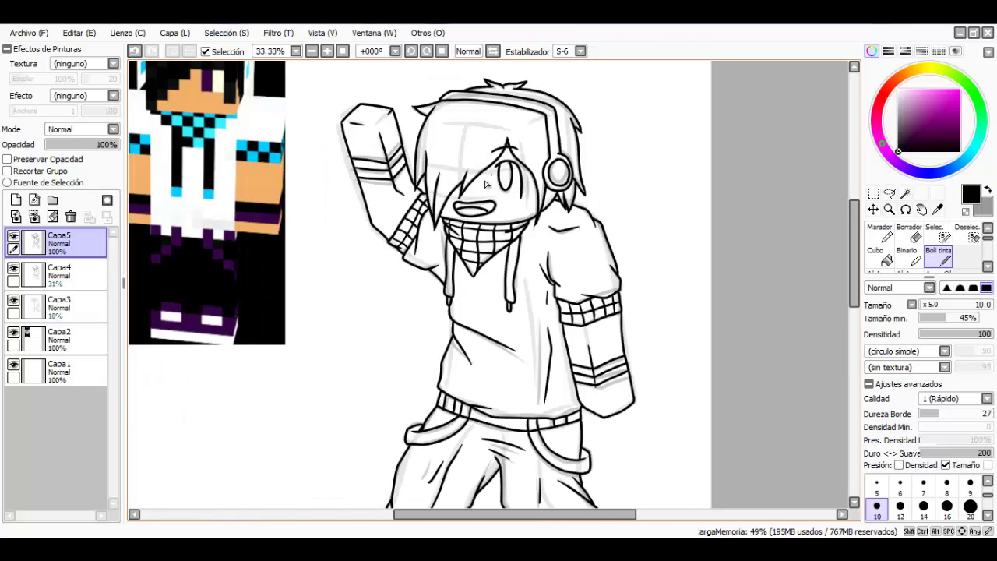
drag(495, 228, 465, 135)
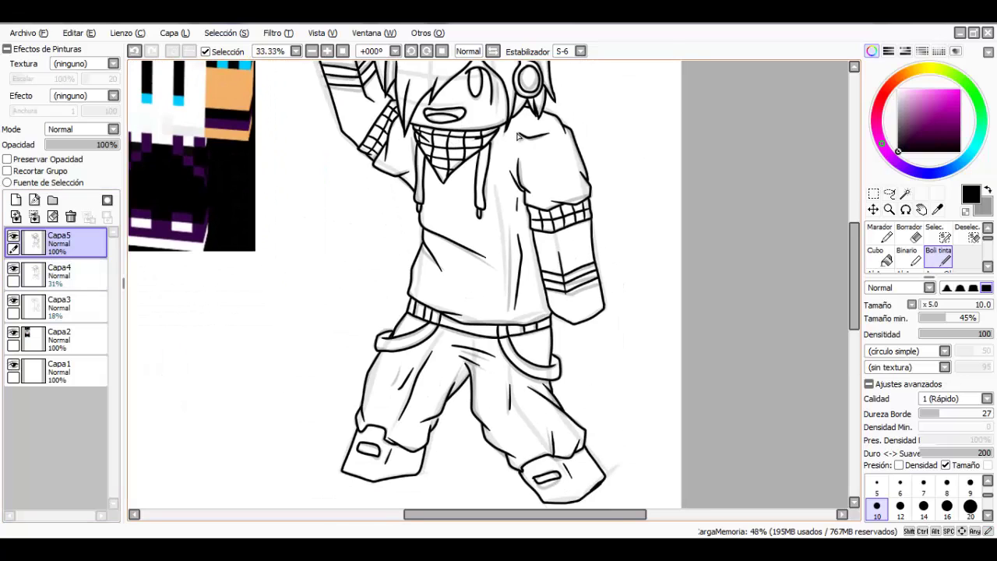
scroll(519, 136, down, 2)
drag(383, 238, 408, 277)
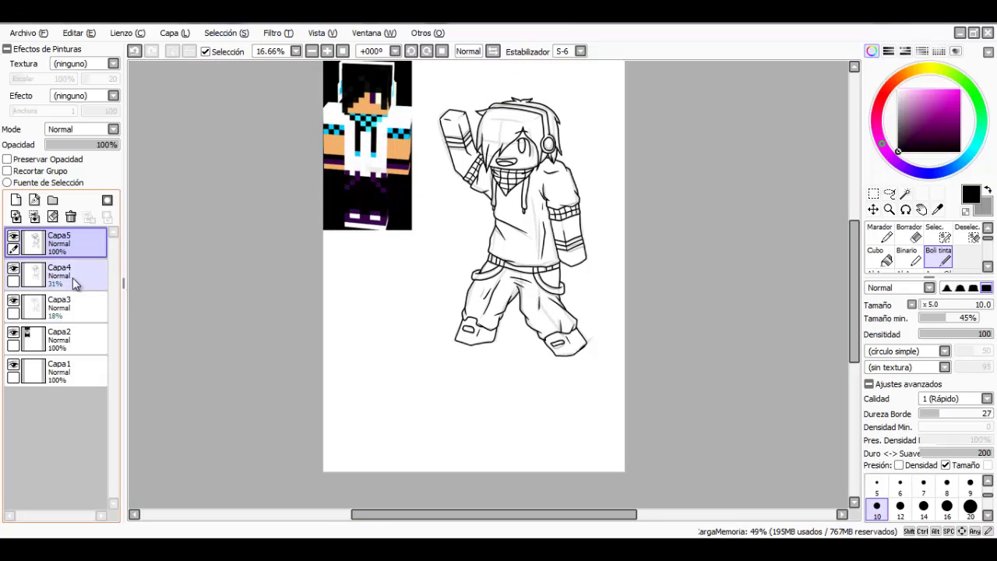
- Delete the faded sketch layers Capa4 and Capa3, keeping the line art layer Capa5
drag(72, 278, 71, 219)
drag(80, 274, 72, 220)
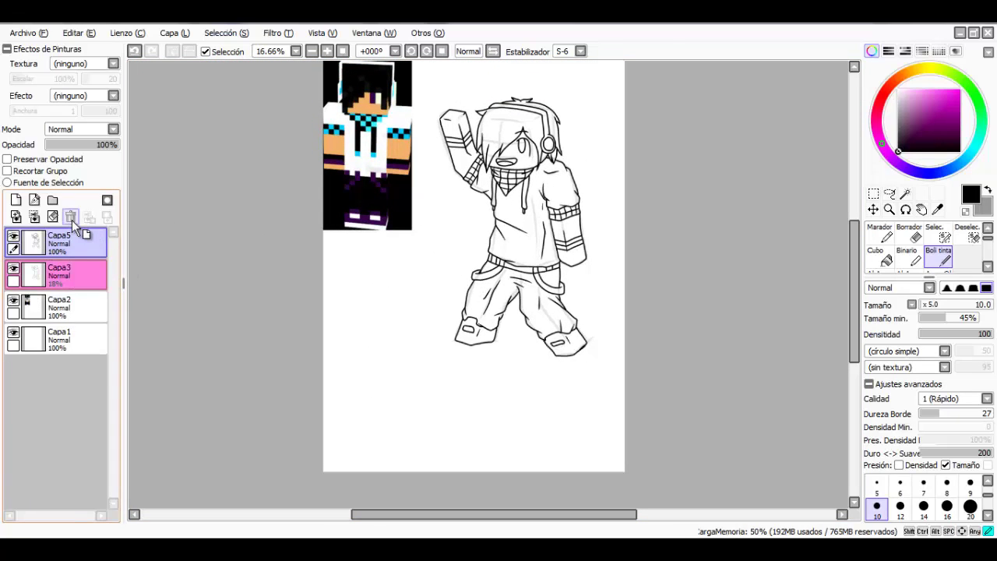
click(70, 217)
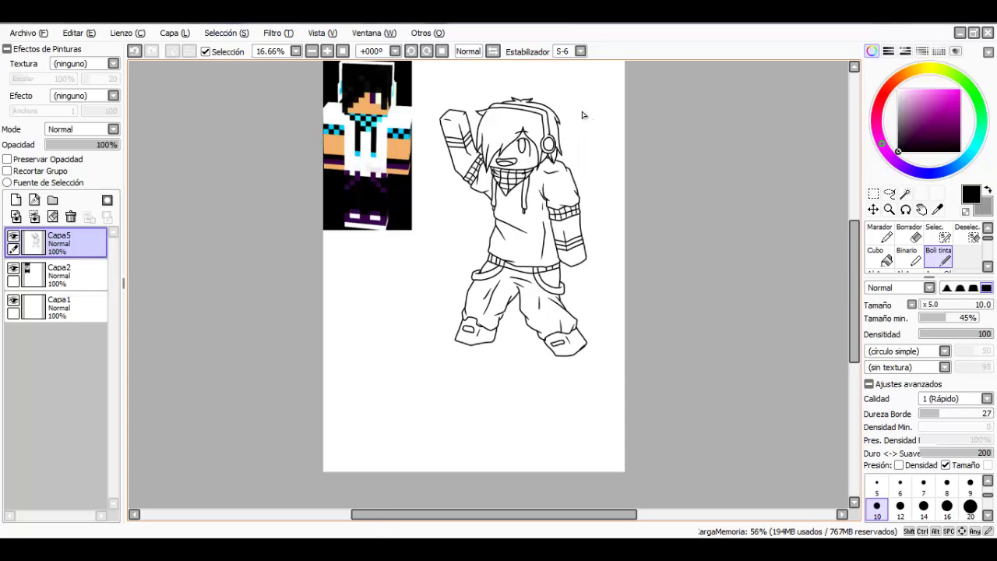
- Add a new layer directly above the reference image layer Capa2, below the line art layer Capa5
scroll(513, 151, up, 2)
scroll(539, 173, down, 2)
drag(543, 179, 470, 218)
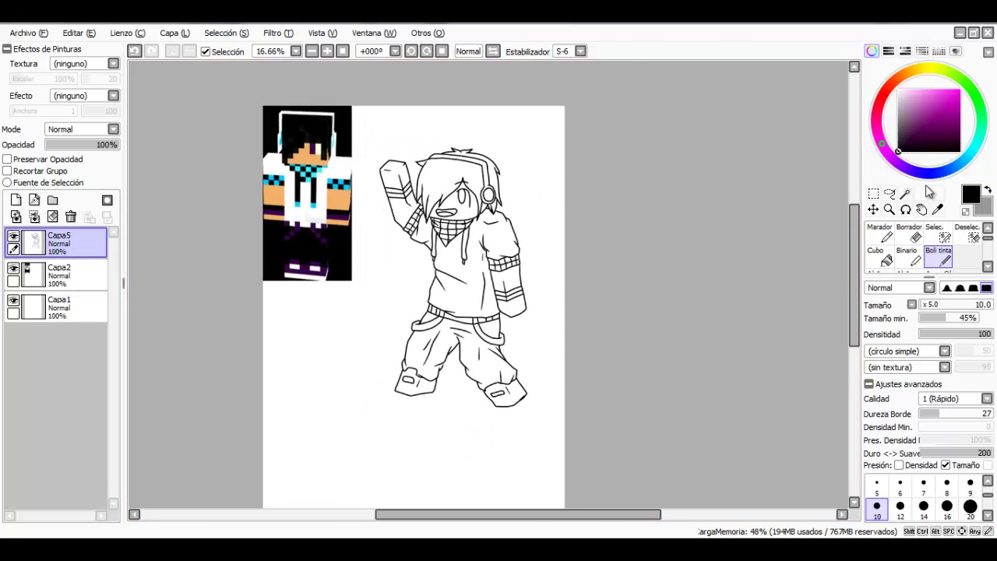
scroll(410, 204, up, 3)
scroll(483, 279, down, 1)
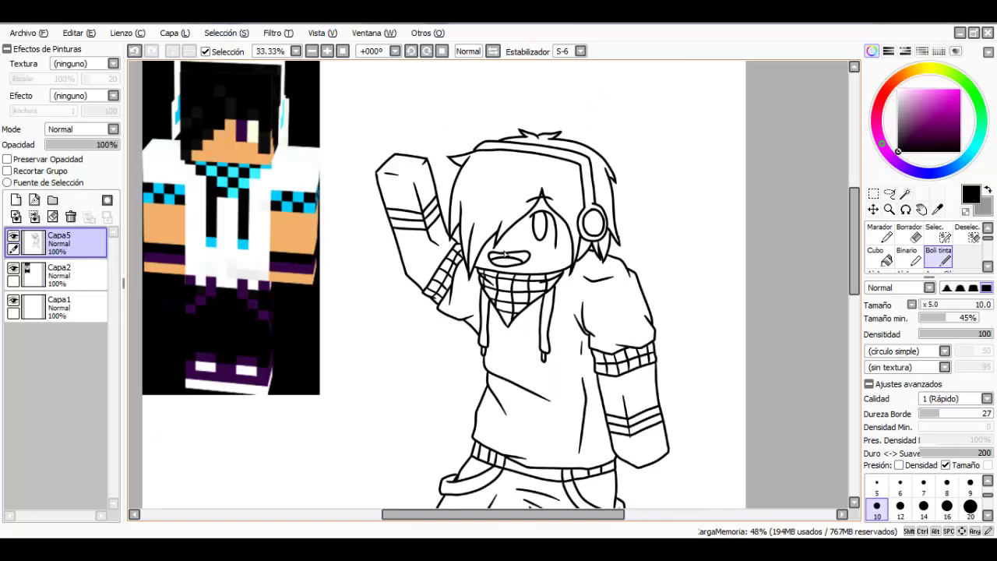
drag(704, 222, 696, 231)
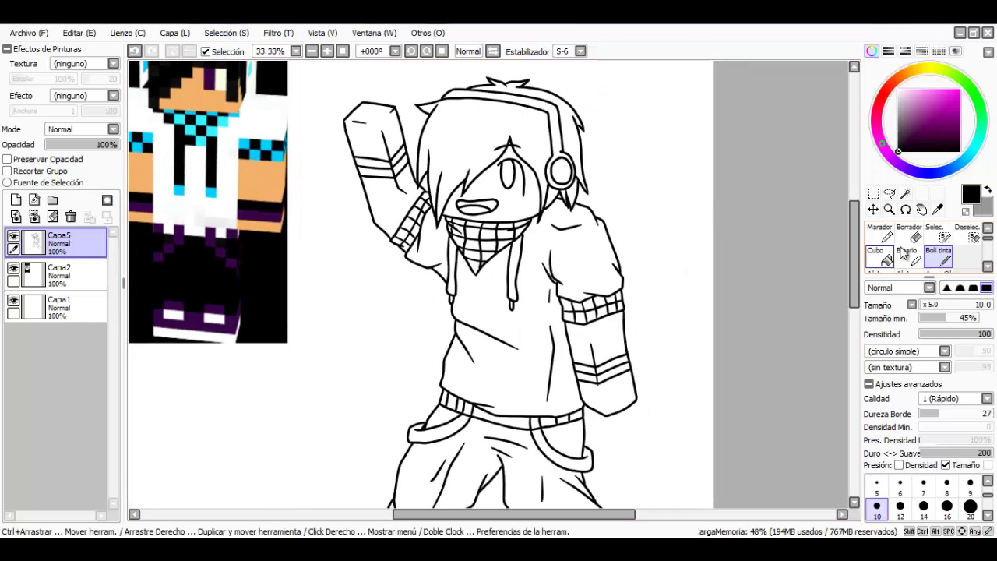
click(904, 193)
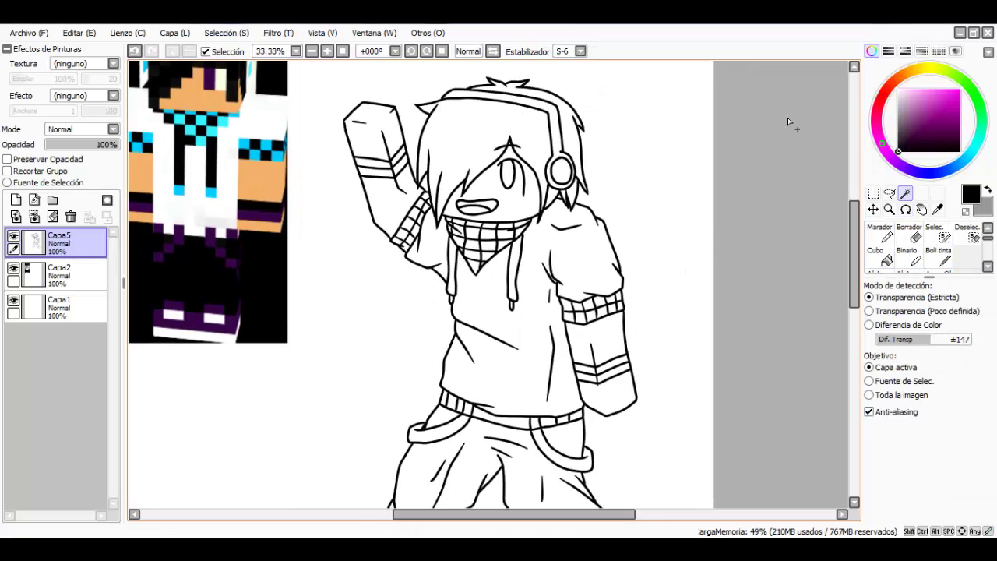
scroll(522, 203, down, 2)
drag(516, 205, 473, 215)
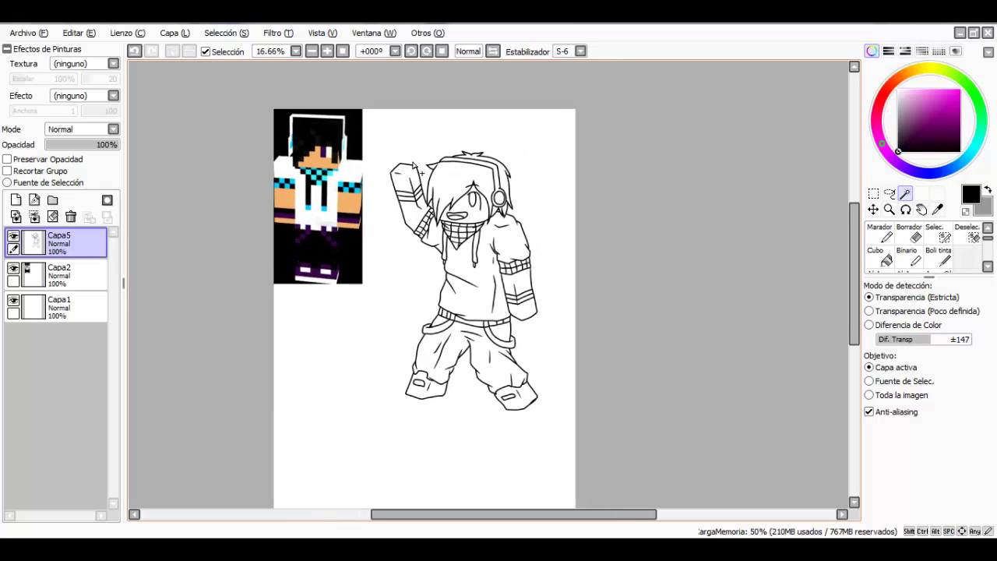
ctrl+click(67, 280)
click(35, 284)
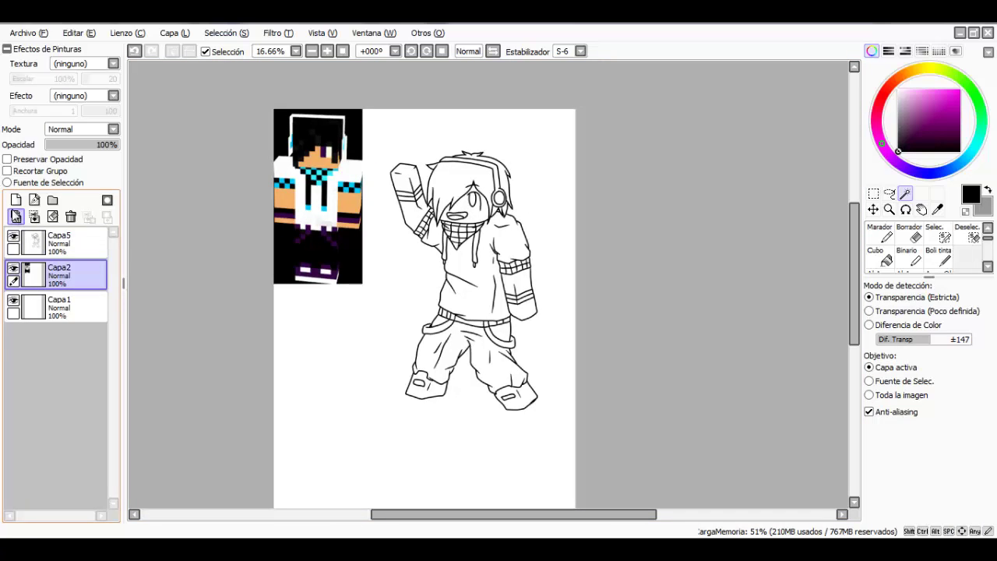
click(15, 199)
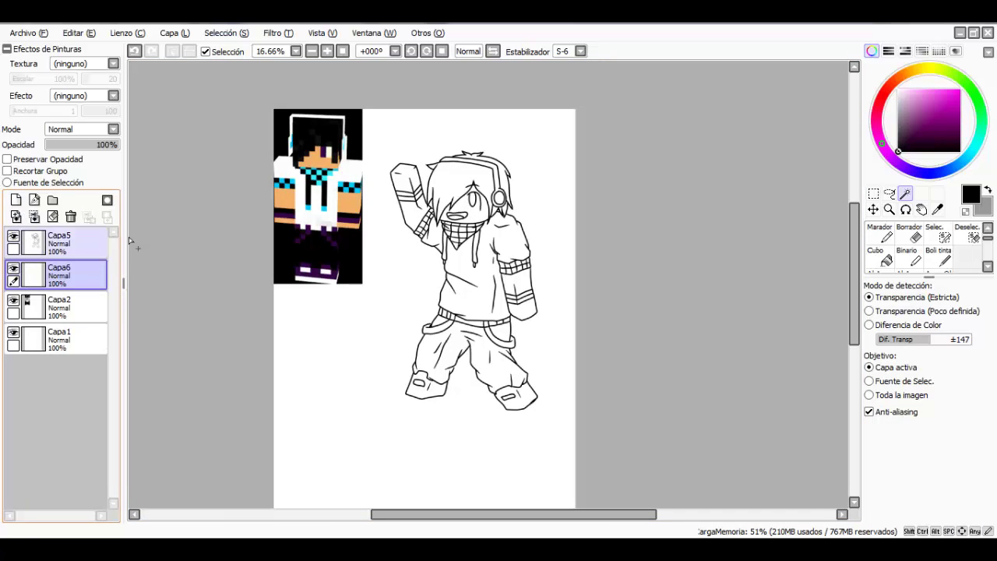
- Sample the light blue from the checkered sleeve band in the reference image as the drawing colour
click(936, 210)
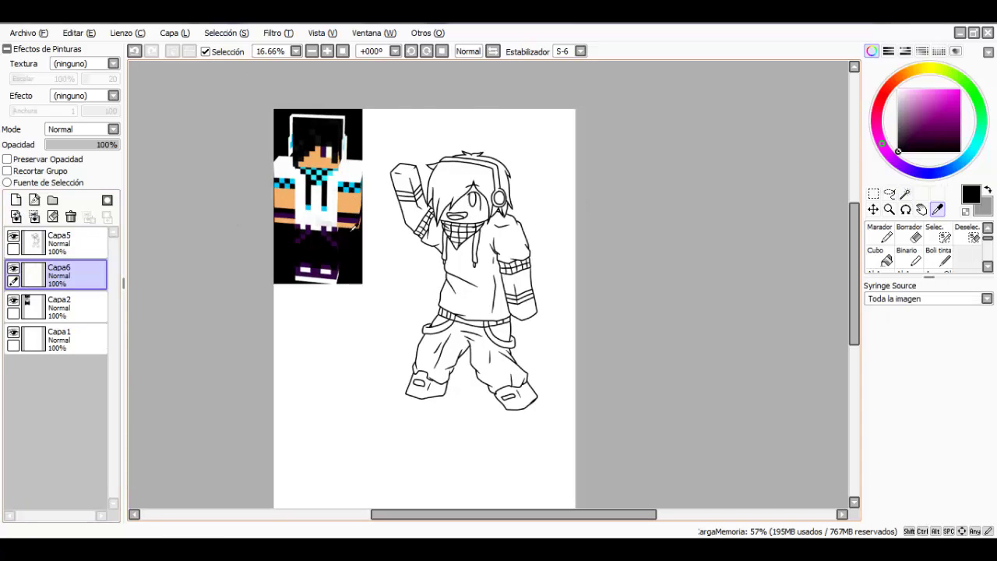
scroll(333, 224, up, 3)
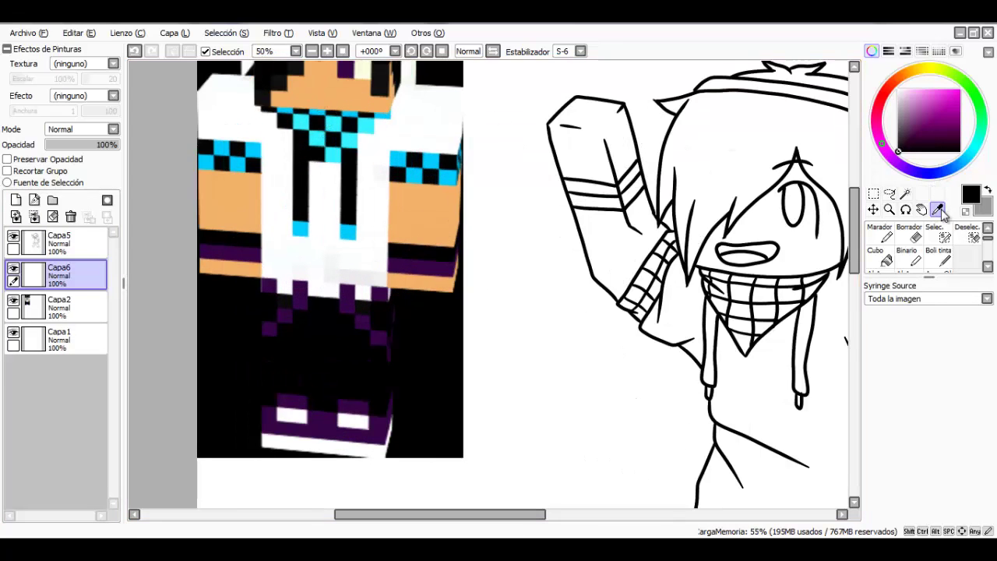
click(232, 143)
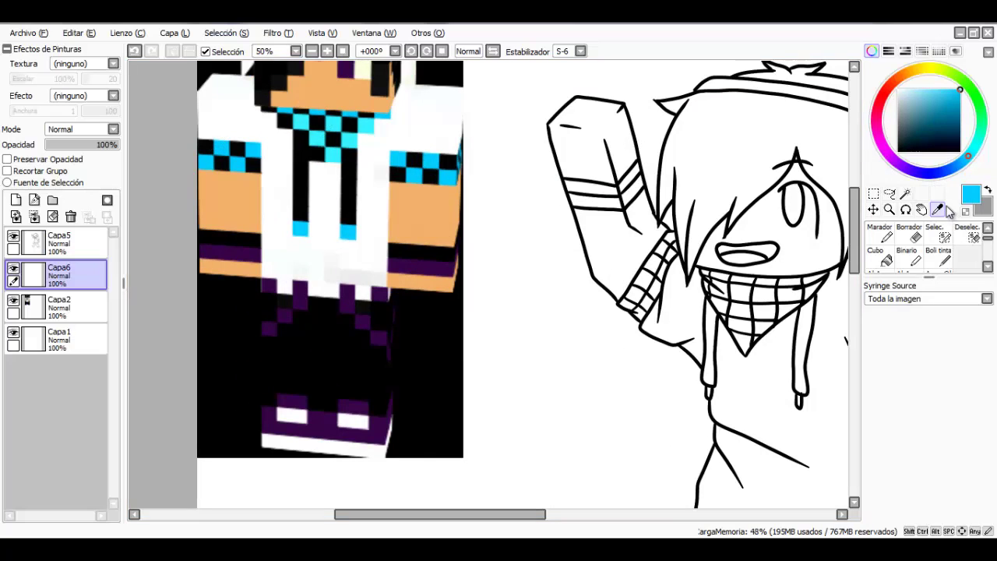
- On line art layer Capa5, select alternating checks of the raised arm's sleeve cuff with the Magic Wand
click(905, 194)
drag(754, 229, 614, 216)
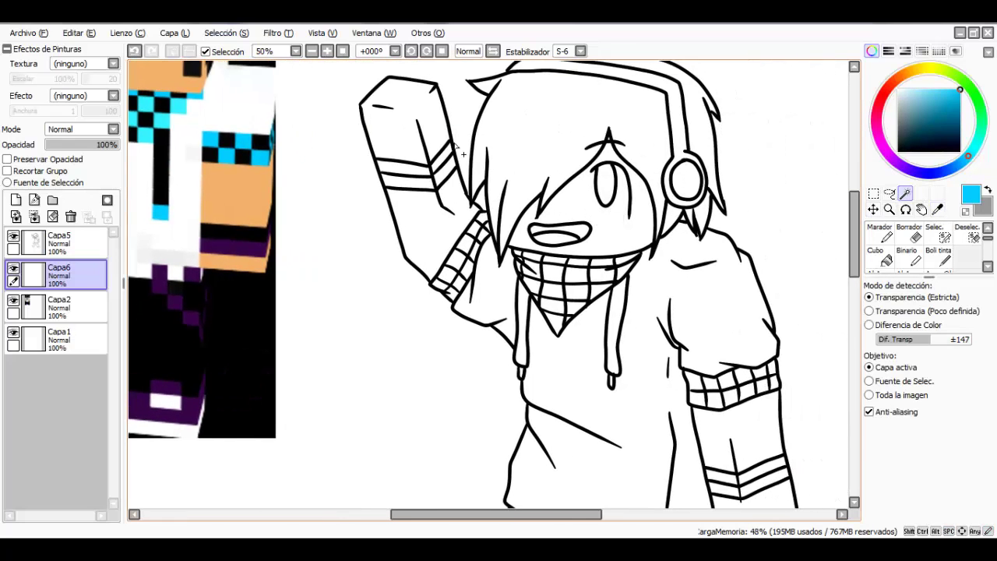
click(57, 246)
scroll(465, 281, up, 1)
scroll(465, 281, up, 1)
click(418, 292)
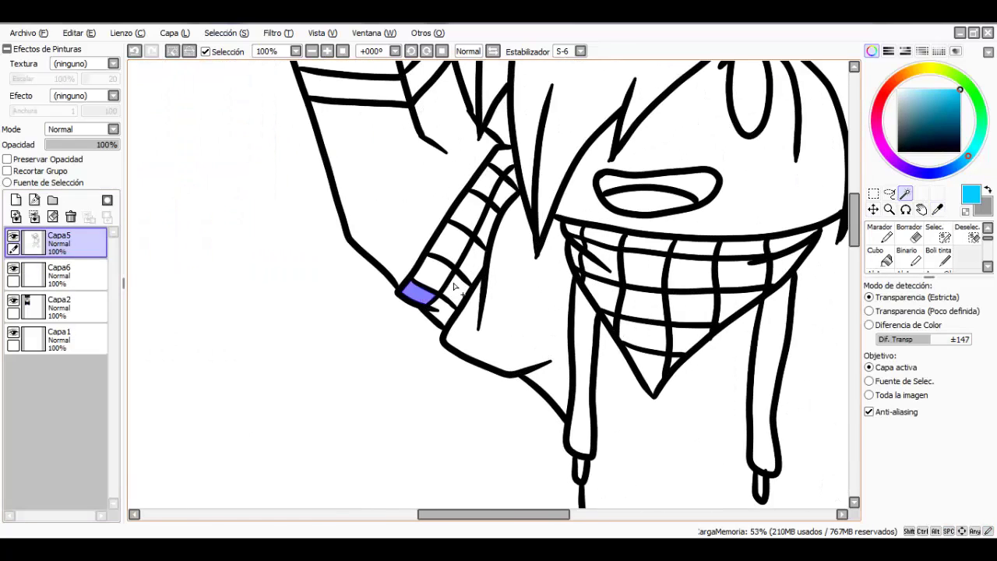
click(456, 290)
click(449, 243)
click(486, 228)
click(491, 180)
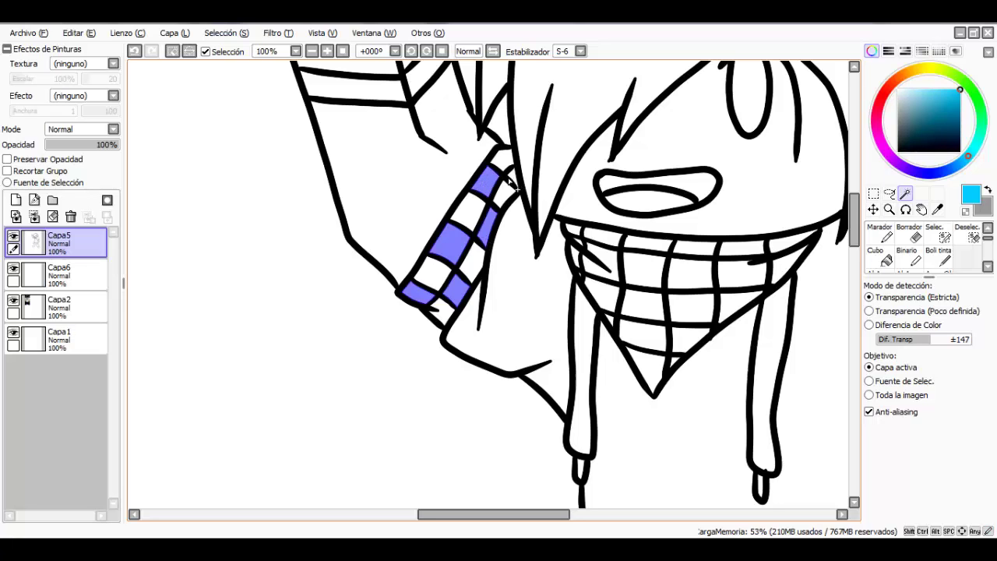
- Add the scarf's alternating checks to the selection in a checkerboard pattern matching the reference
drag(576, 231, 510, 211)
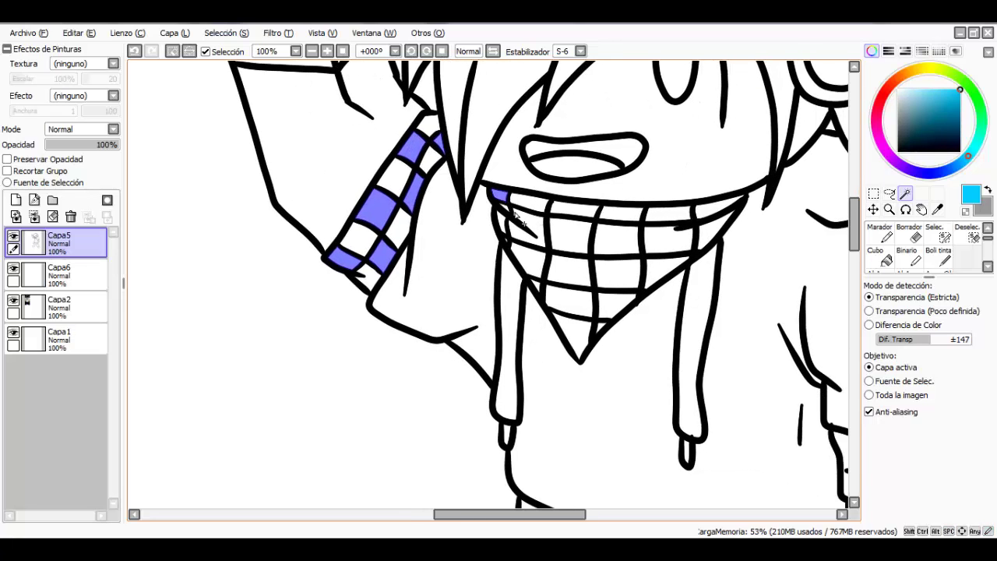
click(520, 223)
click(609, 308)
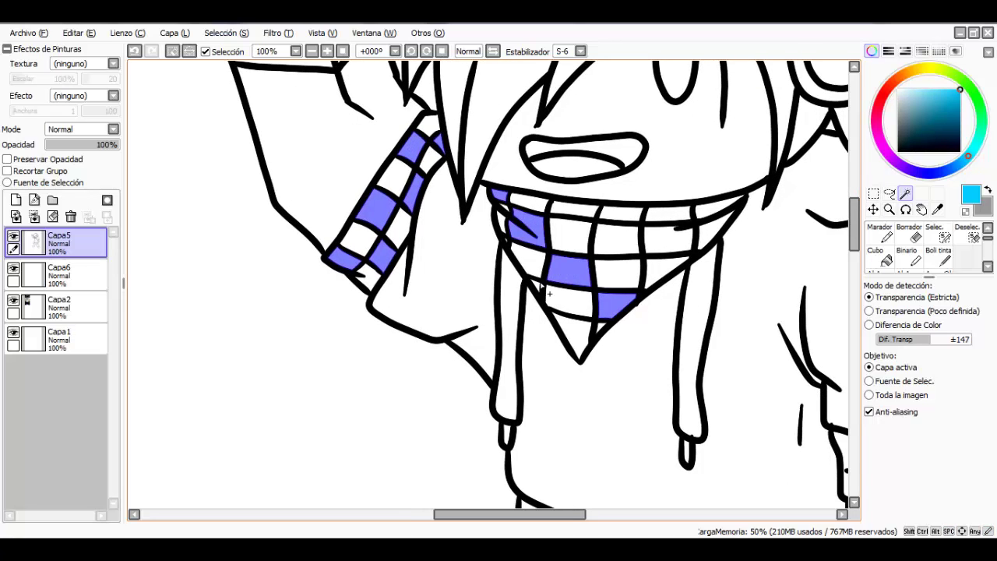
scroll(506, 246, up, 2)
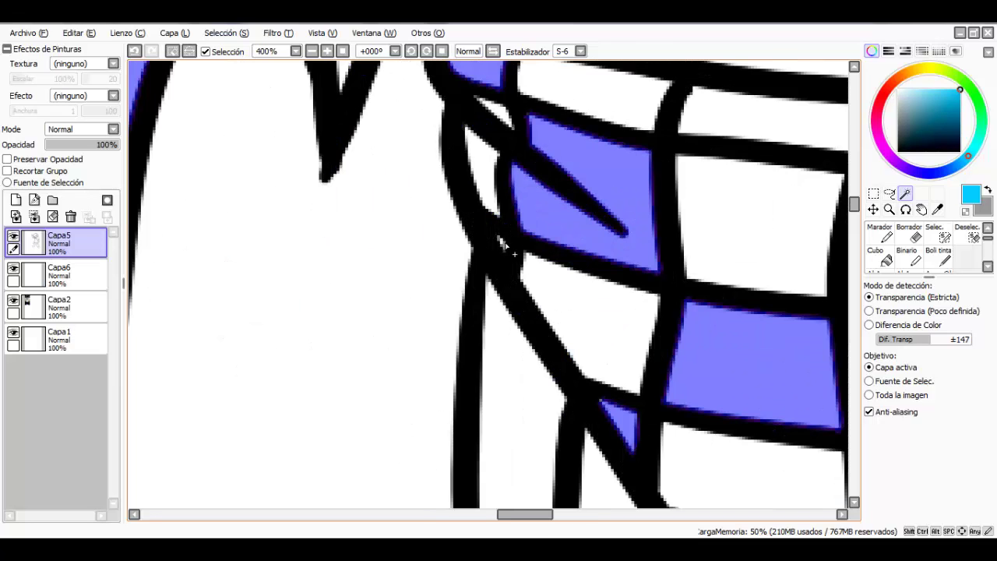
scroll(502, 245, down, 3)
click(588, 216)
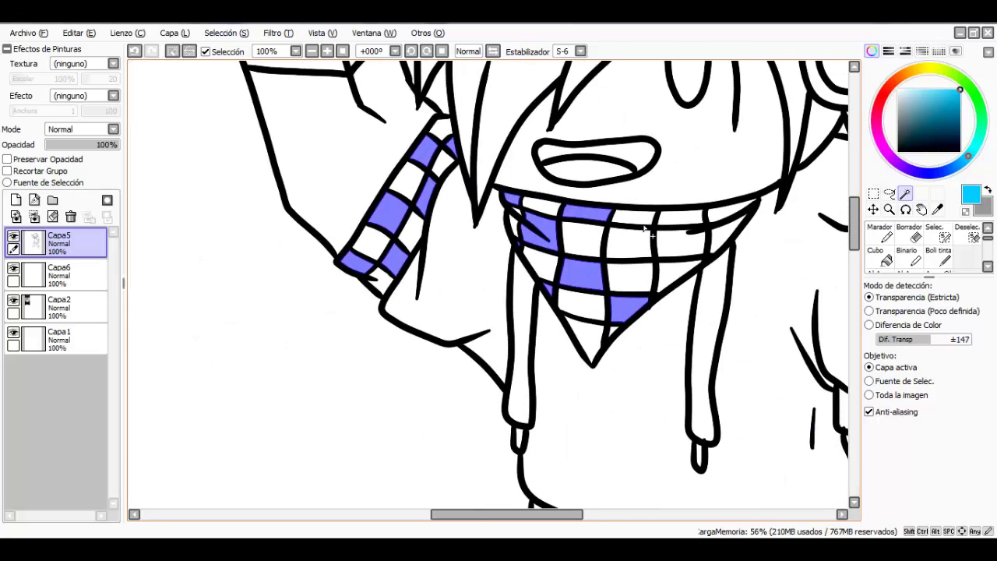
click(639, 247)
click(666, 270)
click(685, 220)
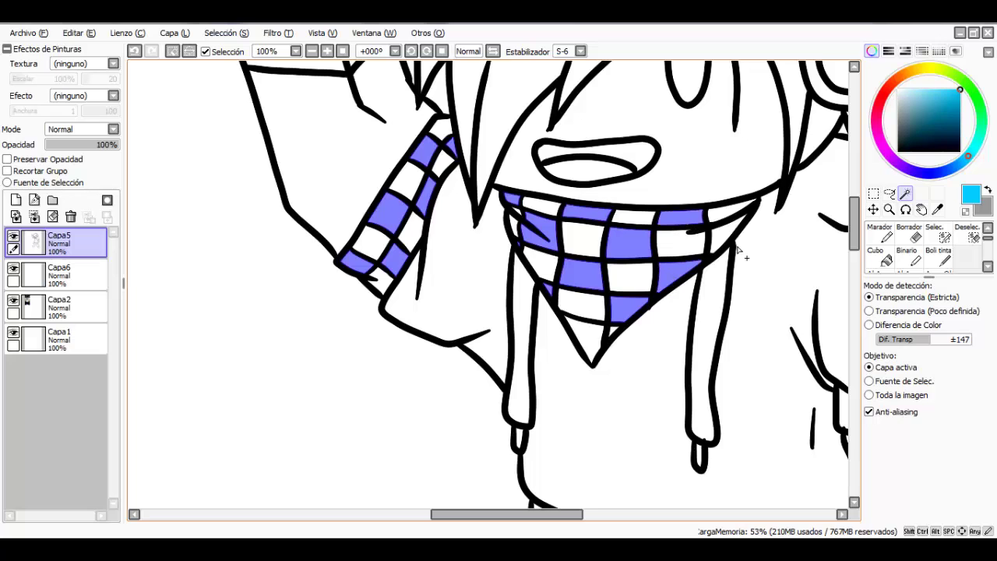
- Add the lowered arm's alternating sleeve-cuff checks to the Magic Wand selection
scroll(728, 242, down, 3)
scroll(695, 271, up, 3)
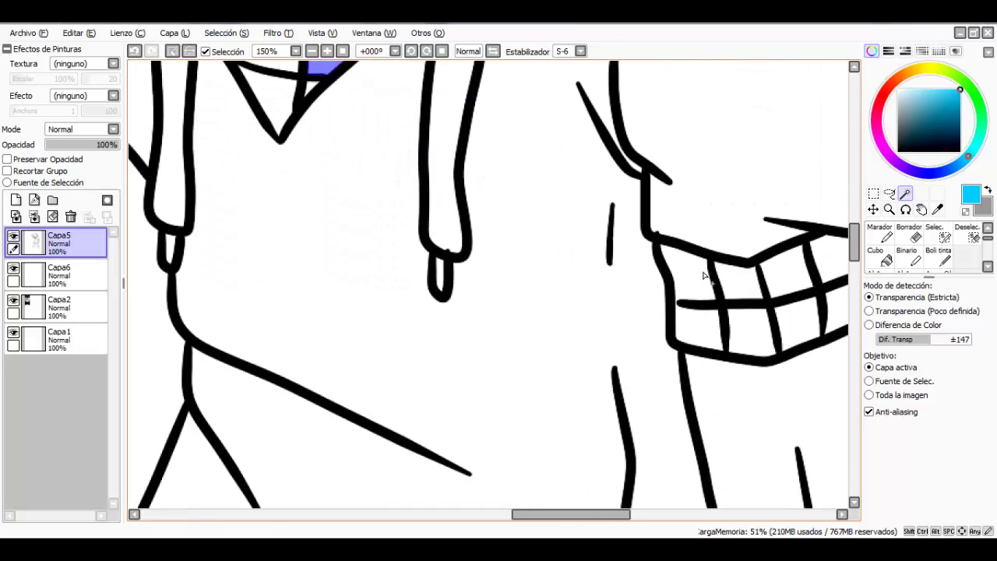
click(694, 270)
key(ctrl+z)
key(ctrl+z)
click(695, 285)
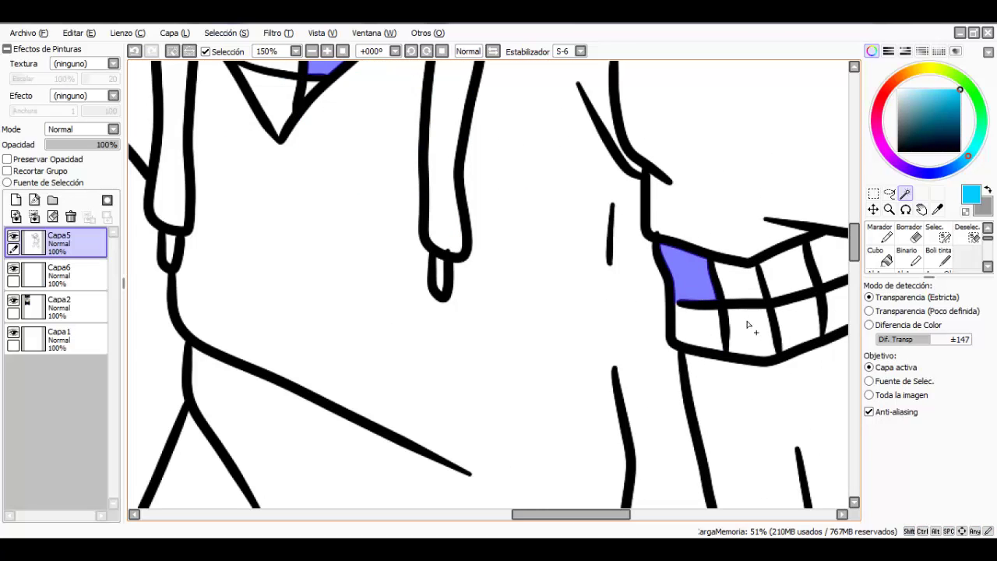
click(749, 321)
click(793, 273)
drag(819, 292, 658, 294)
click(700, 312)
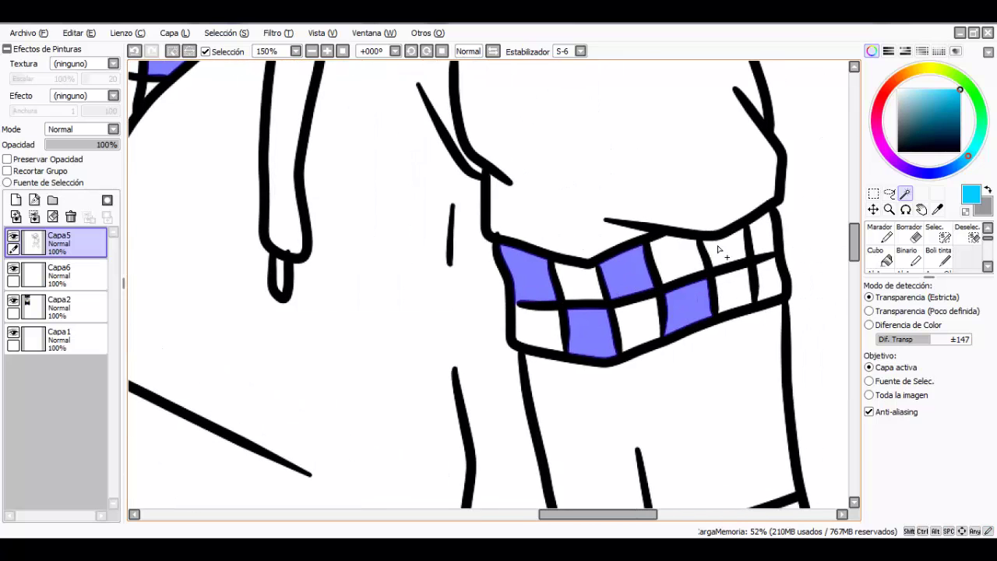
click(721, 250)
click(765, 278)
scroll(764, 279, down, 1)
scroll(763, 278, down, 3)
scroll(668, 314, up, 5)
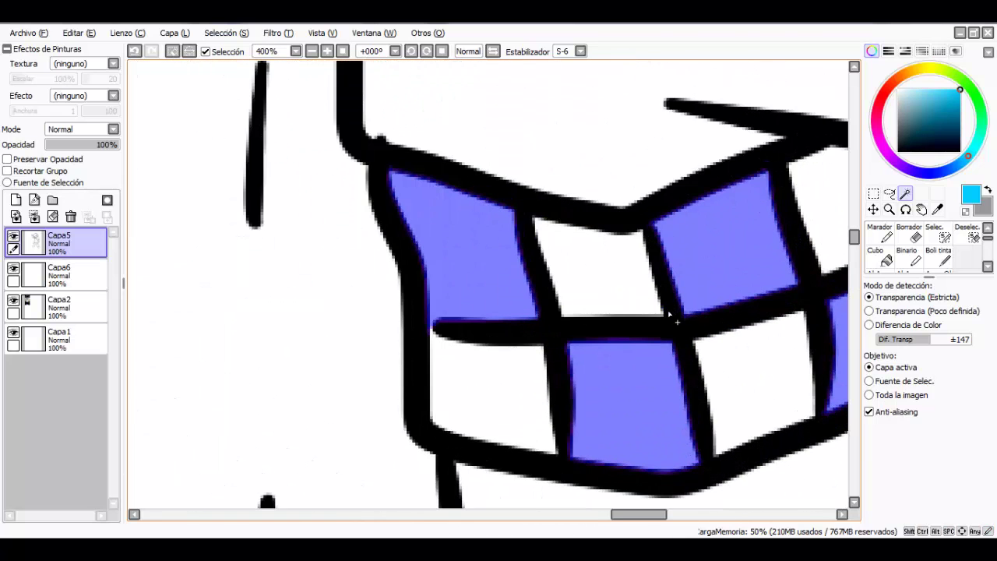
scroll(465, 328, down, 7)
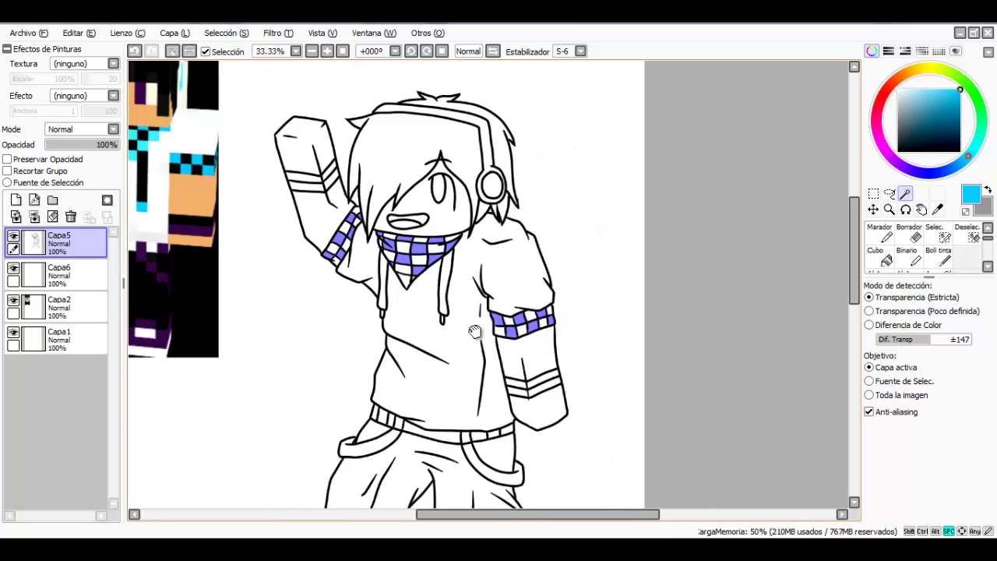
- Add the tips of both hoodie drawstrings and the inner oval of the headphone ear cup to the selection
drag(474, 331, 615, 343)
scroll(551, 362, up, 4)
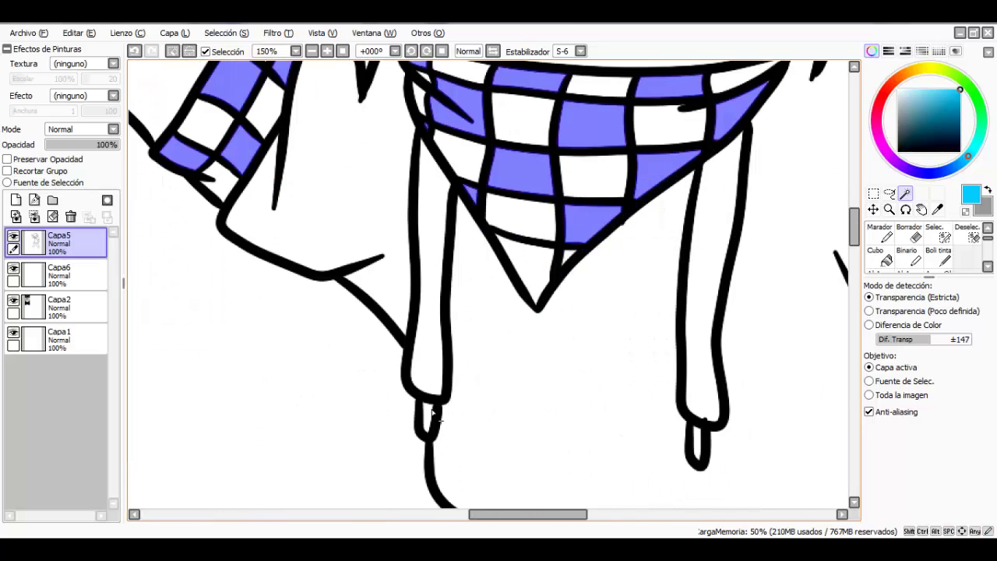
click(693, 443)
scroll(693, 442, down, 4)
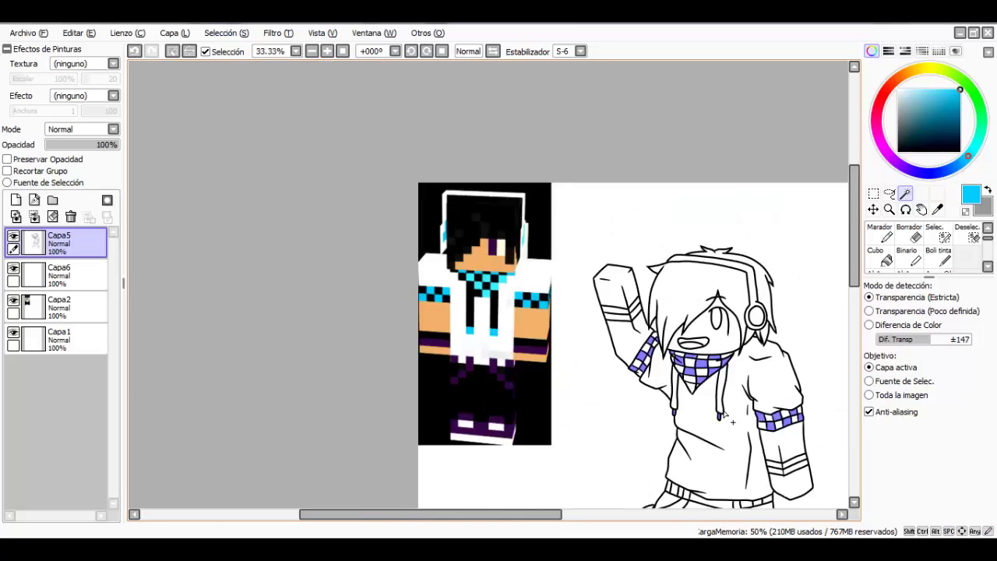
scroll(629, 258, up, 2)
scroll(629, 259, up, 3)
click(633, 204)
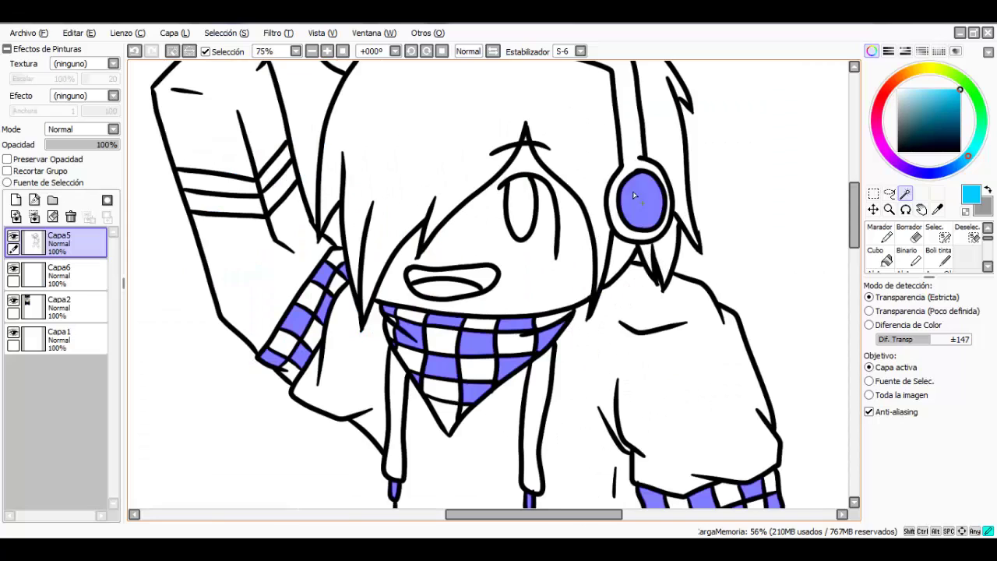
scroll(632, 204, down, 3)
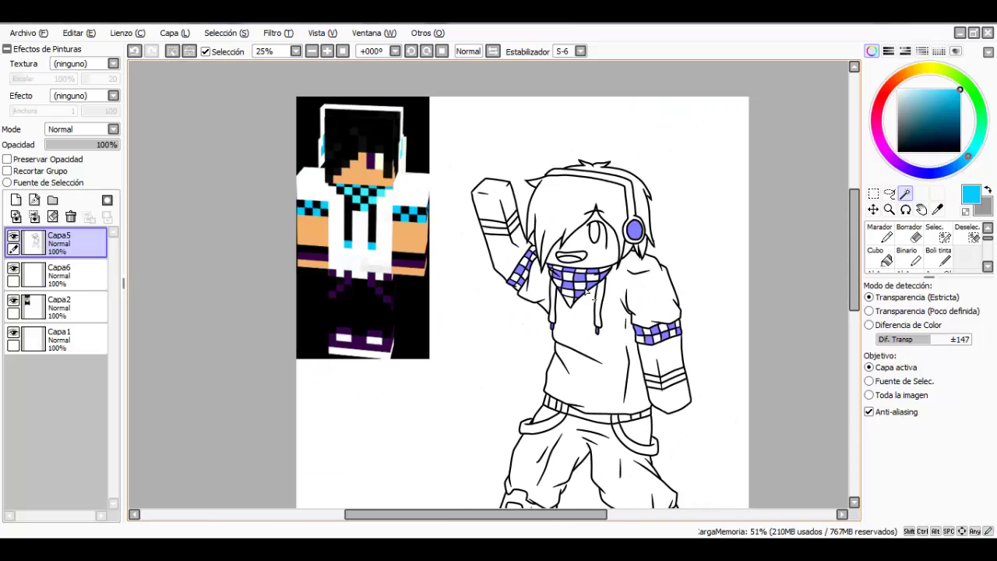
- Fill the selected checks, drawstring tips and ear cup with cyan on layer Capa6, and clear the selection
click(62, 276)
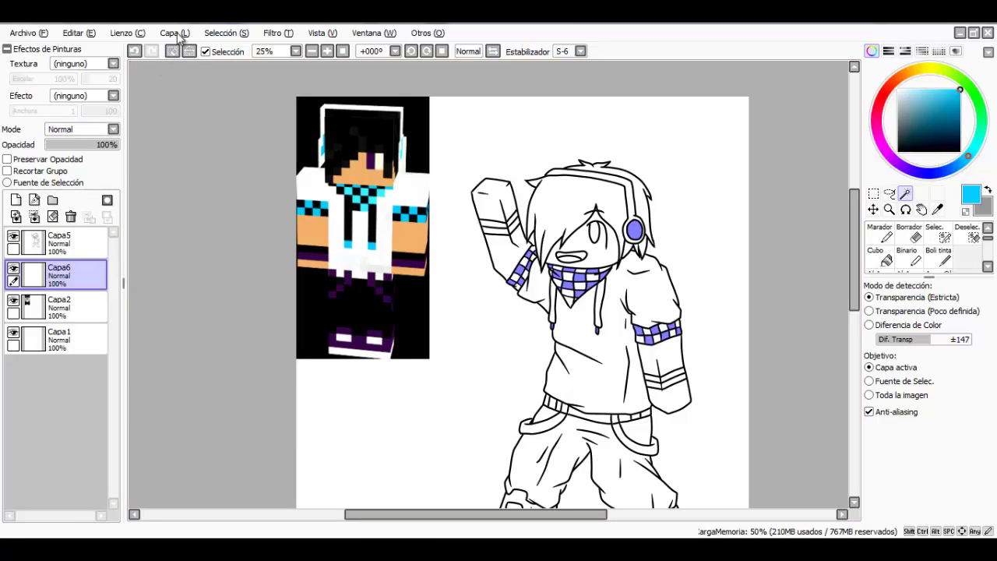
click(175, 33)
click(167, 212)
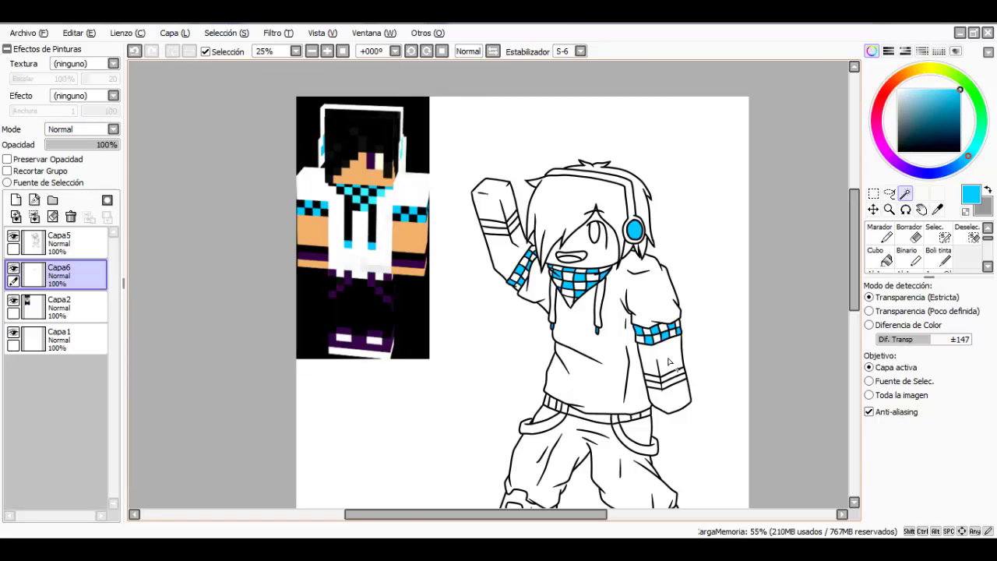
scroll(596, 221, up, 3)
scroll(596, 354, up, 1)
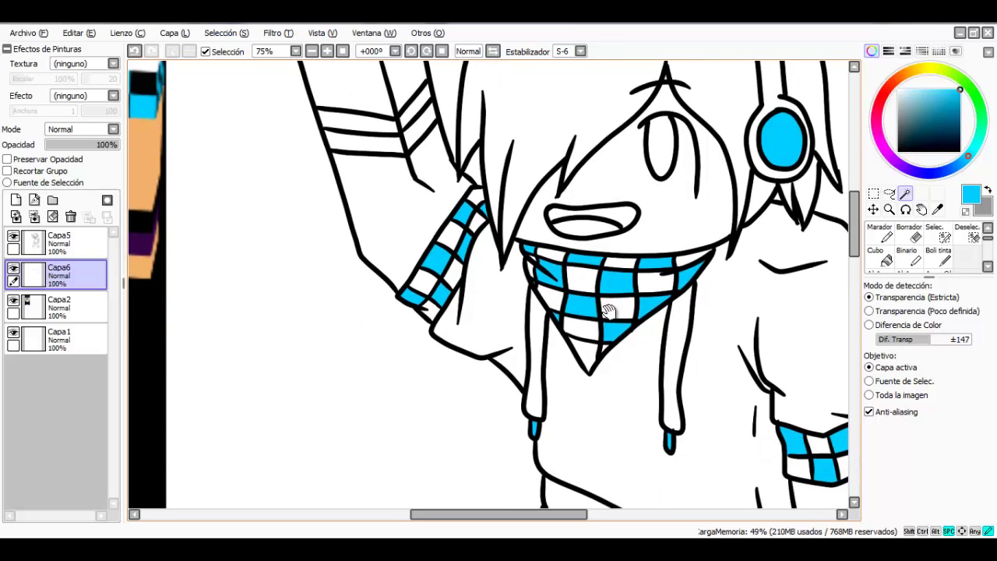
click(579, 345)
key(ctrl+d)
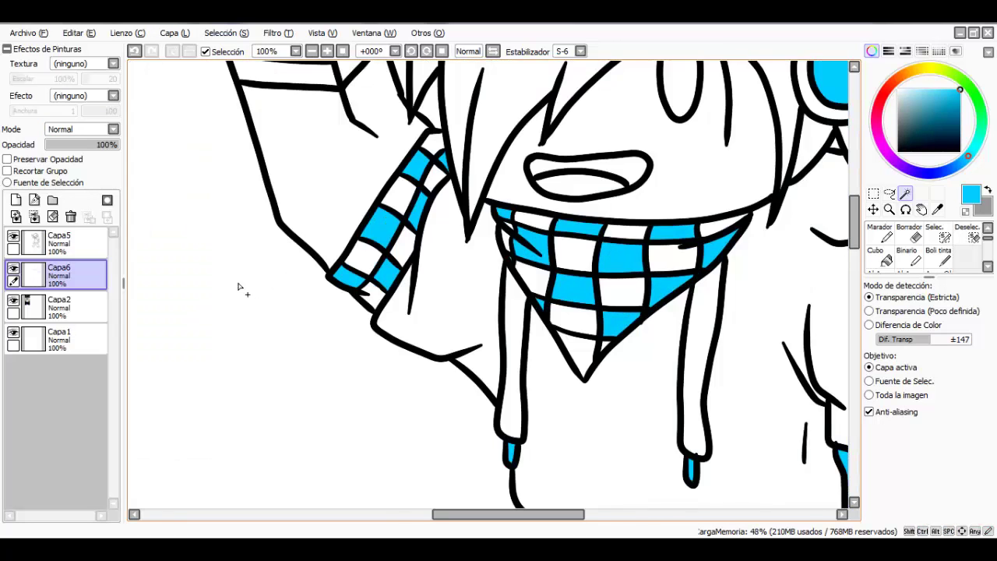
- Select the scarf's bottom tip on Capa5, fill it with the same cyan on Capa6, and clear the selection
click(98, 250)
click(586, 340)
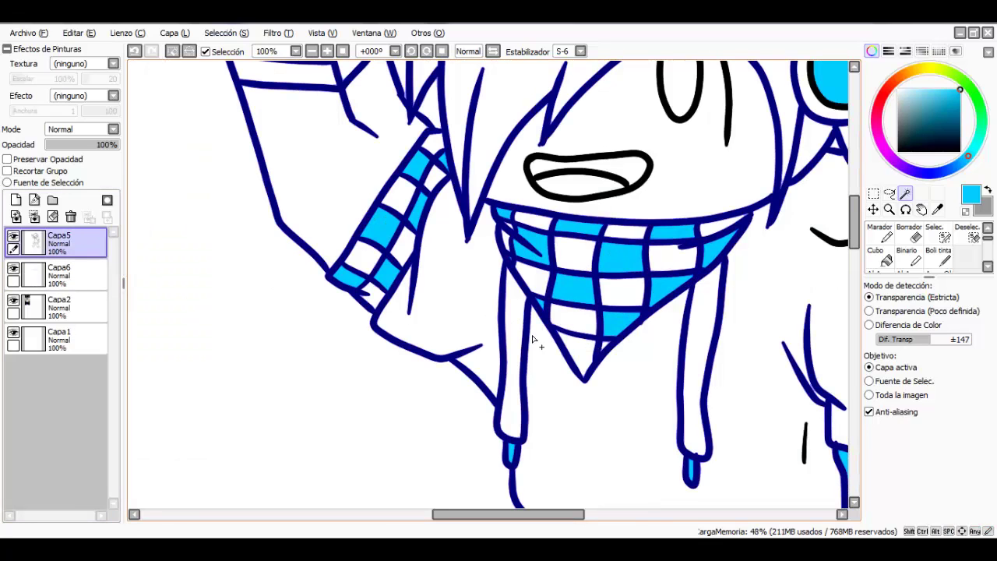
click(584, 350)
click(82, 271)
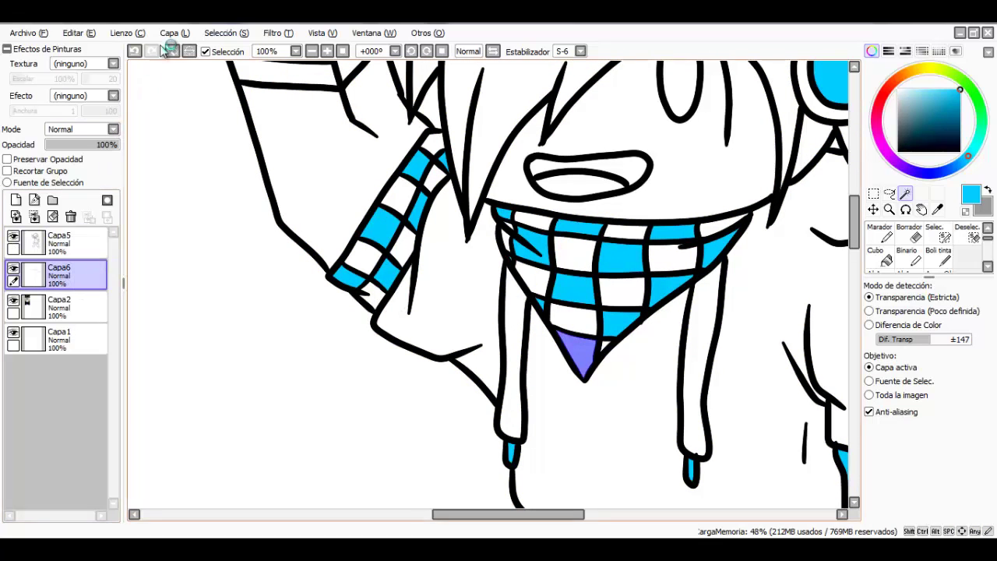
click(174, 33)
click(196, 211)
key(ctrl+d)
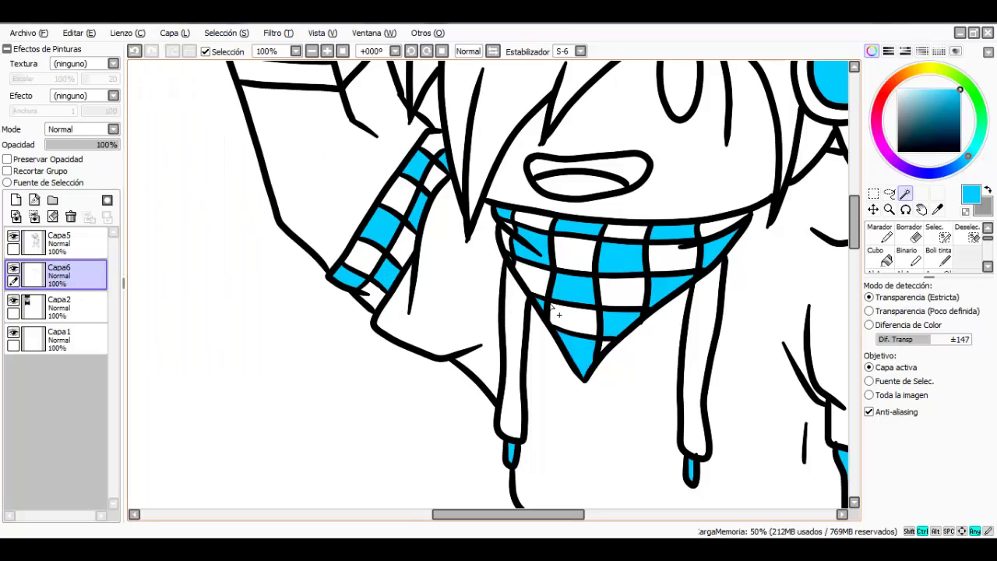
- Set the colour to near-black and select all sections of the hair on Capa5 with the Magic Wand
scroll(674, 371, down, 3)
drag(928, 115, 896, 140)
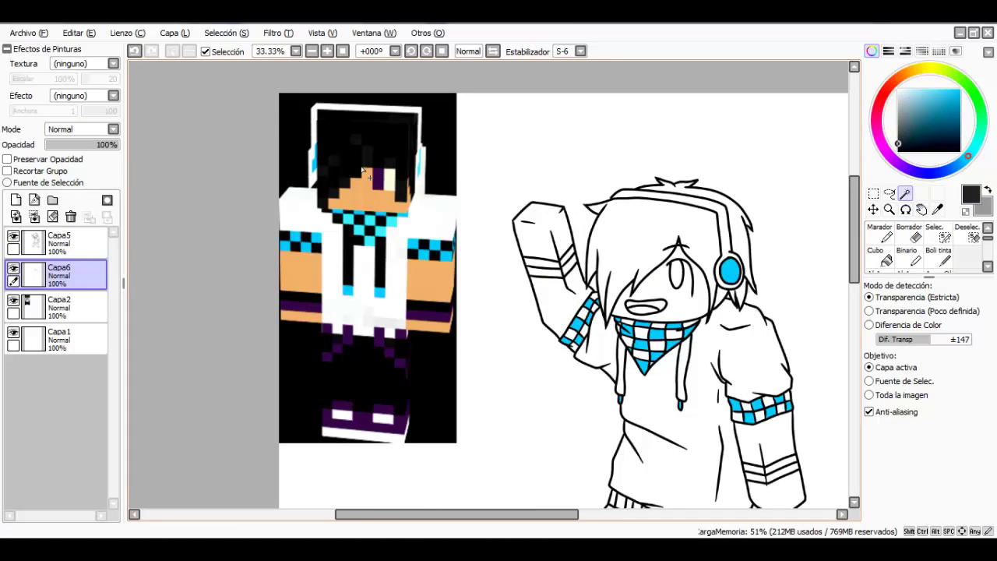
drag(650, 255, 611, 267)
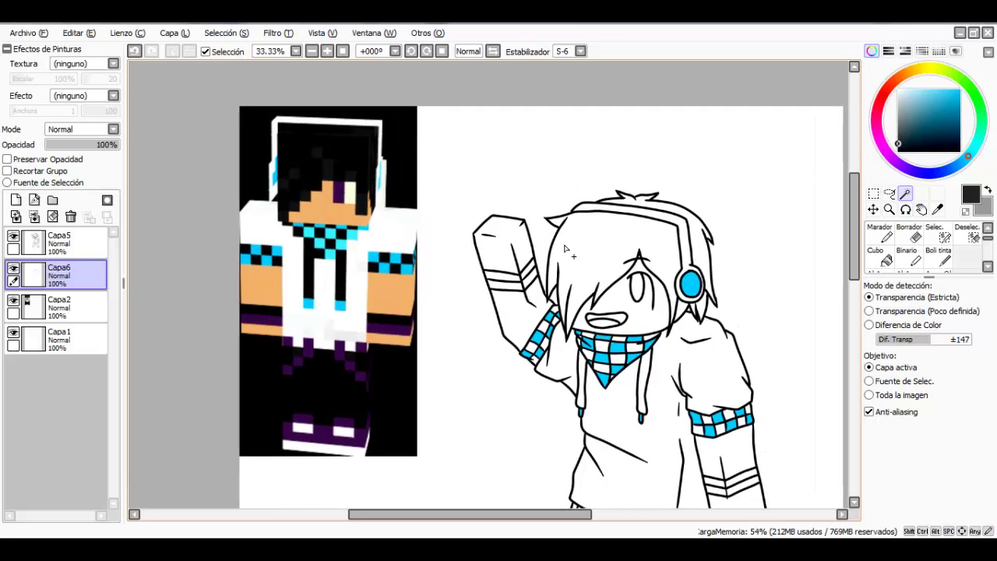
click(84, 243)
click(640, 244)
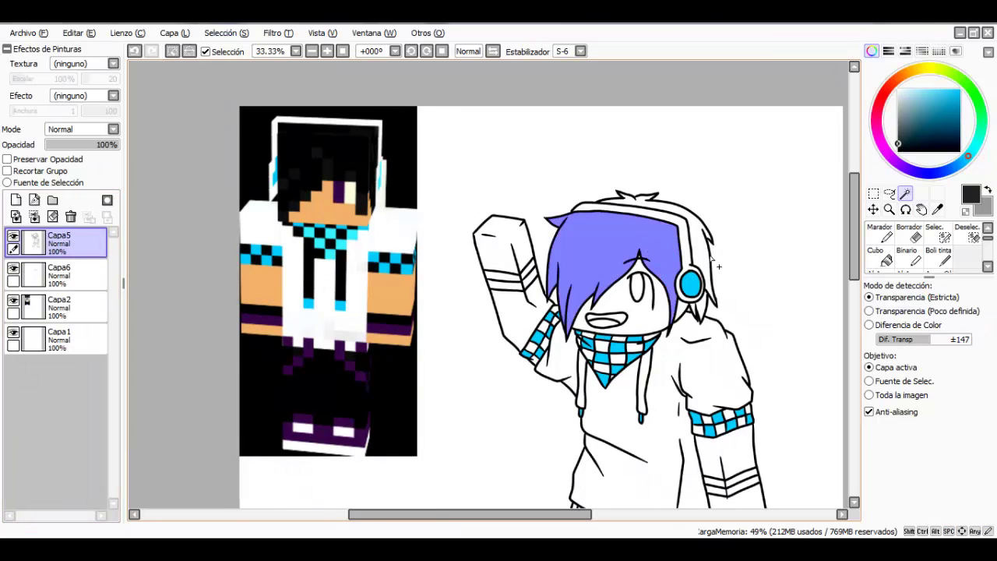
scroll(710, 258, up, 2)
click(711, 270)
click(695, 369)
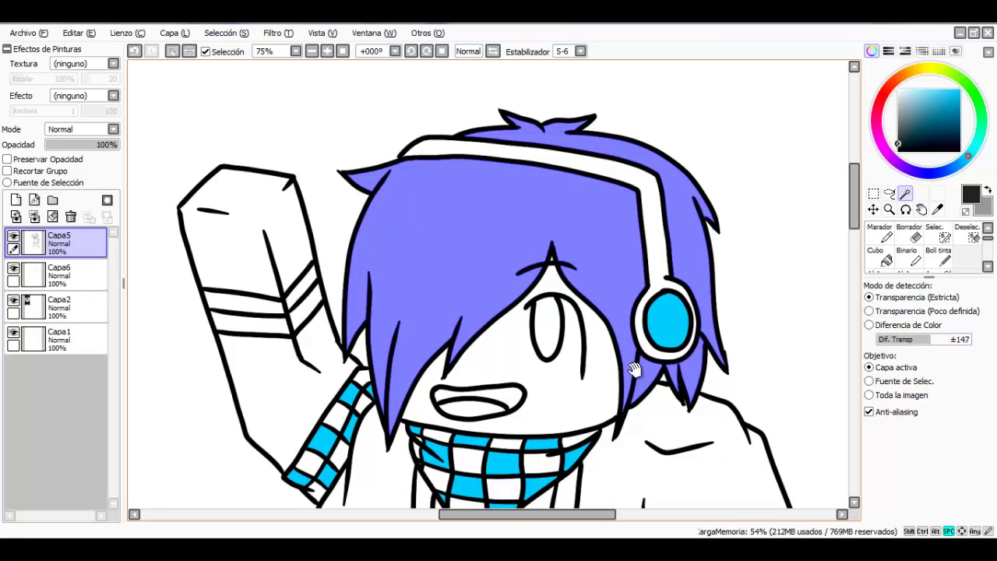
drag(634, 371, 699, 227)
- Add the wristband stripe nearest the elbow on both forearms to the selection
scroll(380, 191, down, 3)
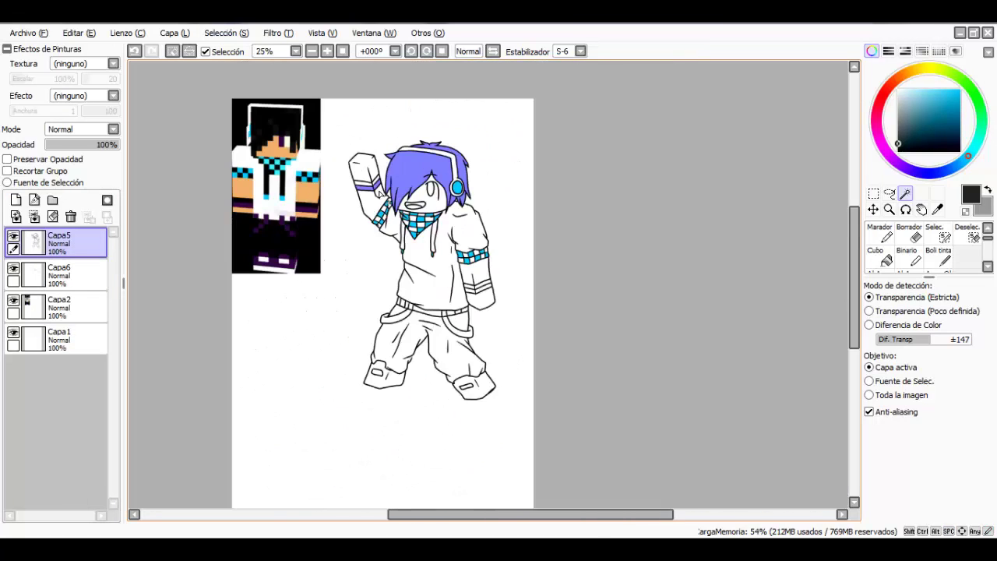
scroll(416, 274, up, 1)
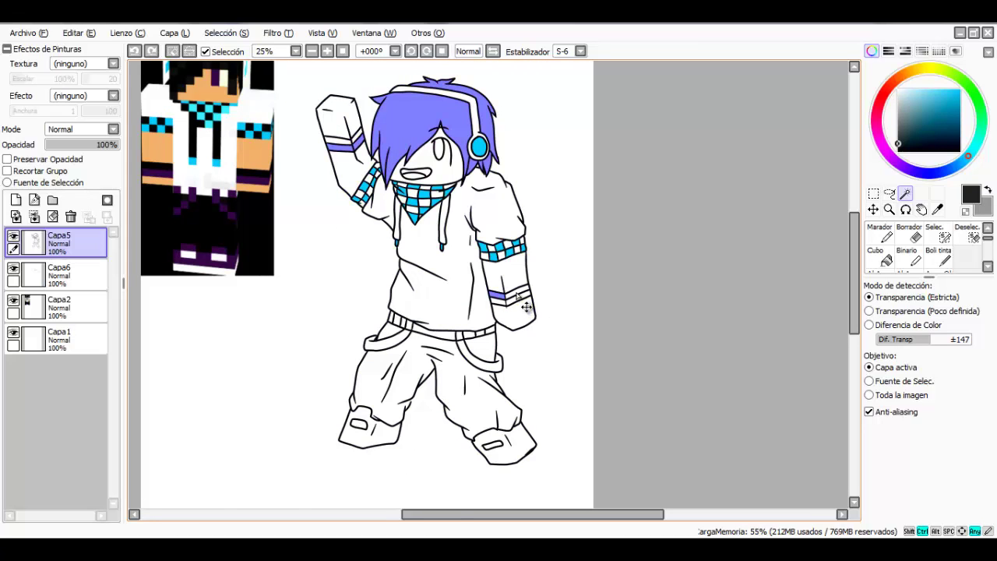
scroll(522, 296, up, 2)
scroll(527, 232, down, 1)
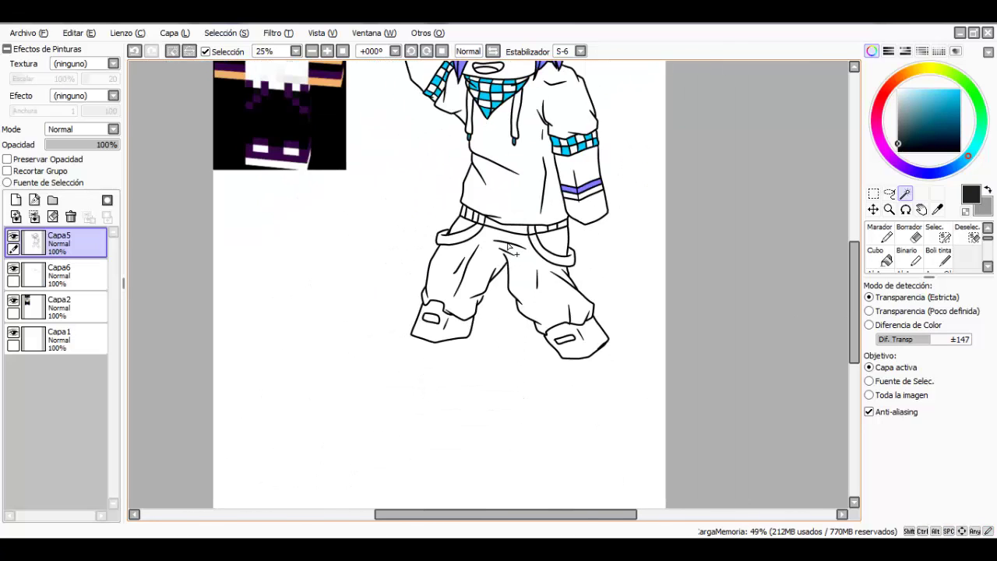
- Add the areas enclosed between the waistband and the hanging straps on both hips to the selection
scroll(483, 270, up, 3)
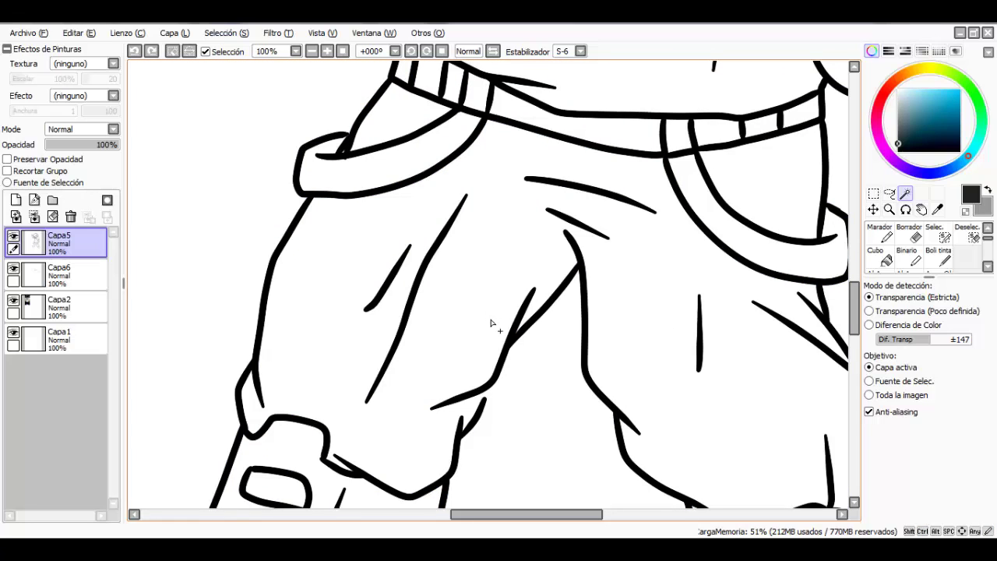
drag(493, 229, 472, 311)
click(471, 309)
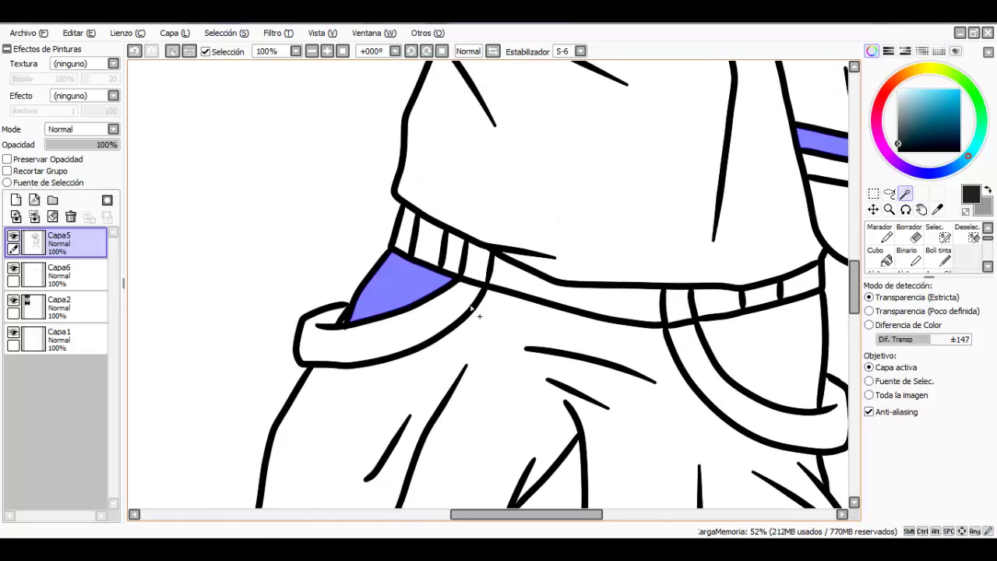
click(767, 359)
scroll(775, 328, down, 3)
- Add the scarf's remaining white checks to the selection, including the small partial ones along its edges
drag(691, 180, 649, 285)
scroll(638, 265, up, 4)
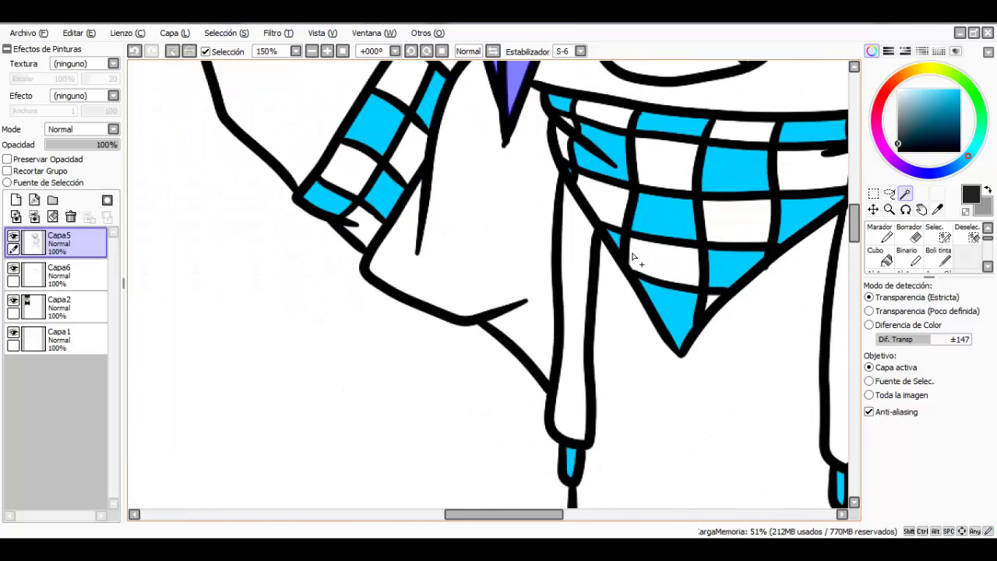
click(661, 260)
click(601, 204)
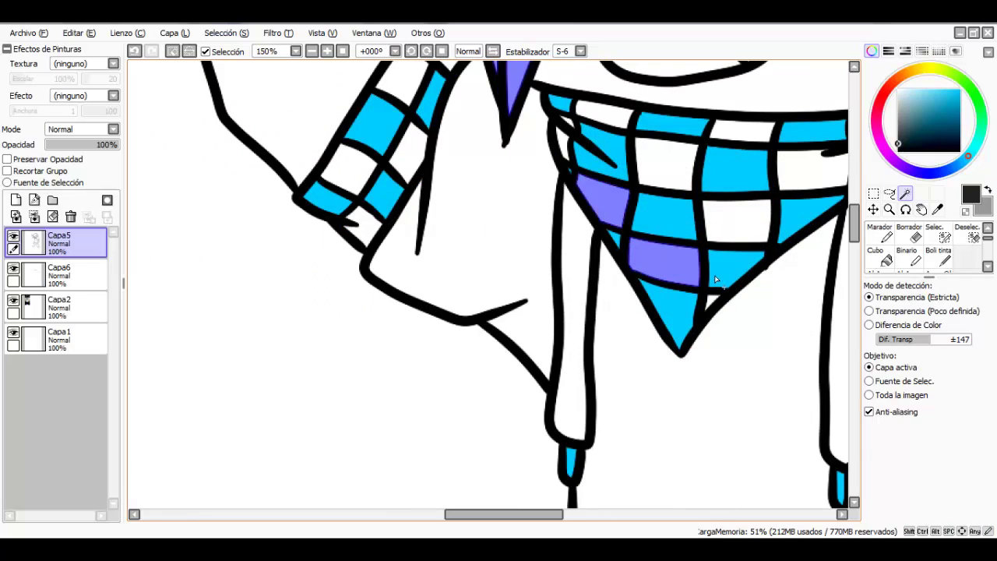
click(734, 212)
click(671, 160)
click(609, 114)
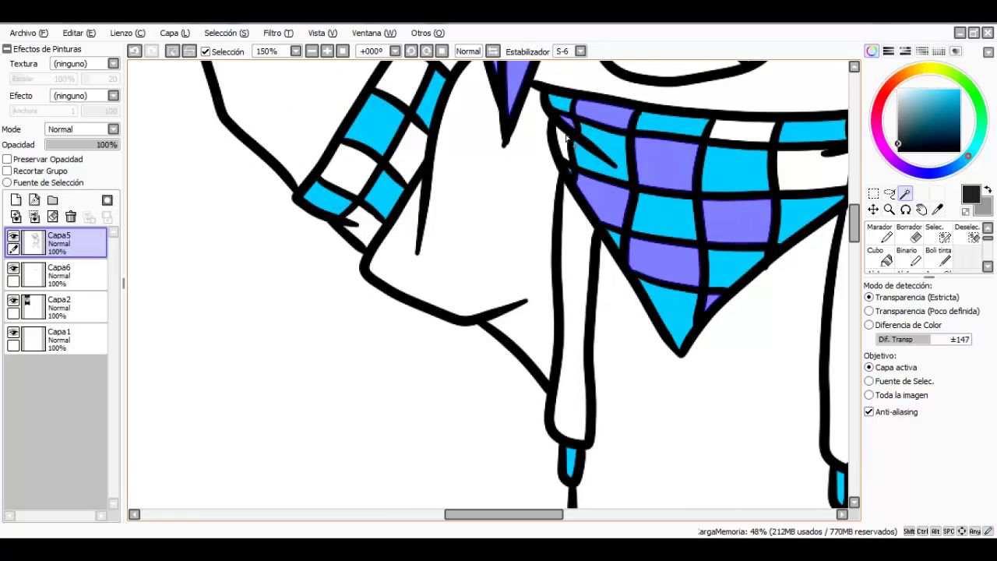
drag(712, 163, 618, 187)
click(674, 156)
click(720, 190)
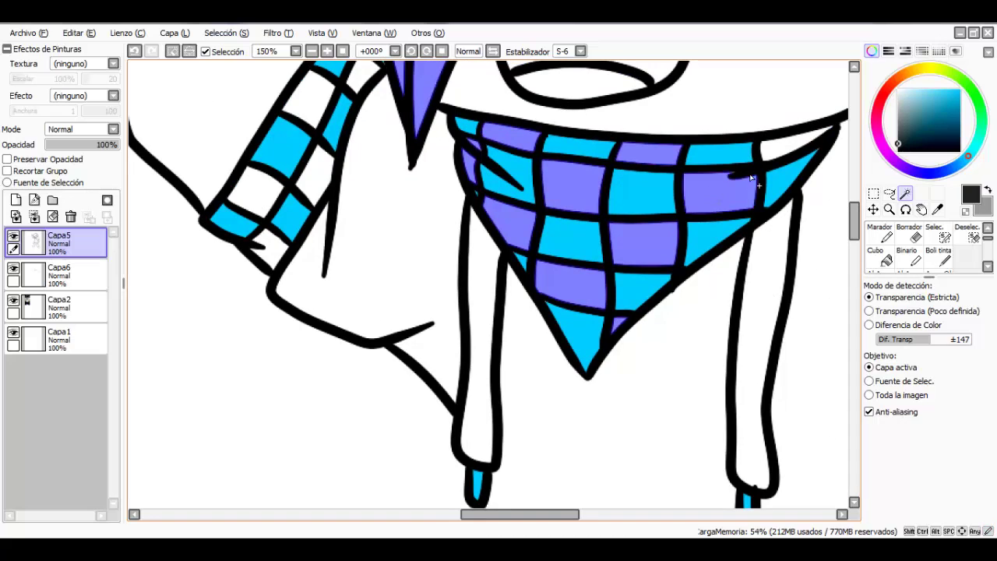
click(791, 152)
scroll(733, 180, down, 2)
- Add the remaining white checks of the raised arm's sleeve cuff to the selection
drag(569, 215, 581, 242)
scroll(507, 271, up, 3)
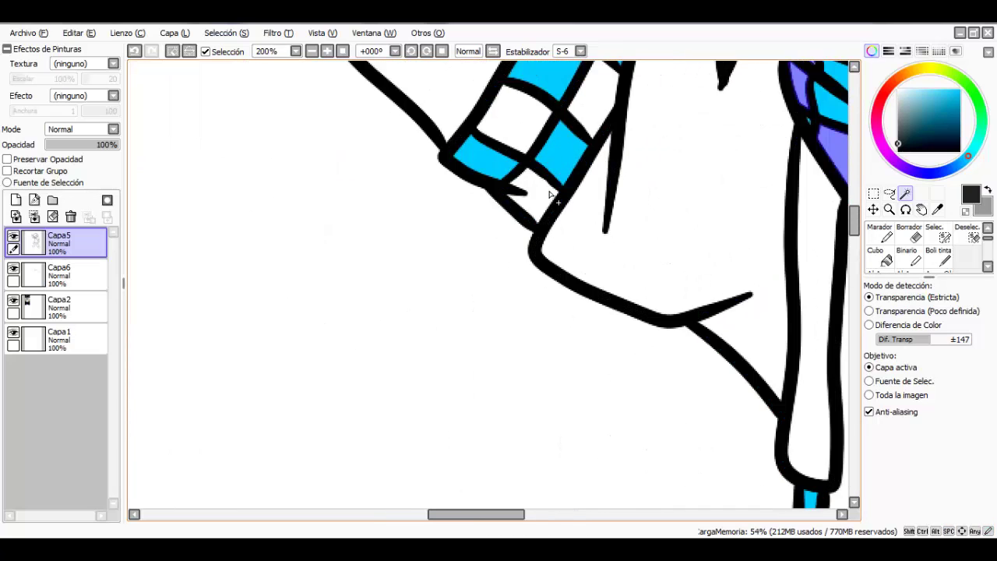
click(549, 192)
click(530, 139)
drag(586, 113, 550, 265)
click(550, 252)
click(558, 165)
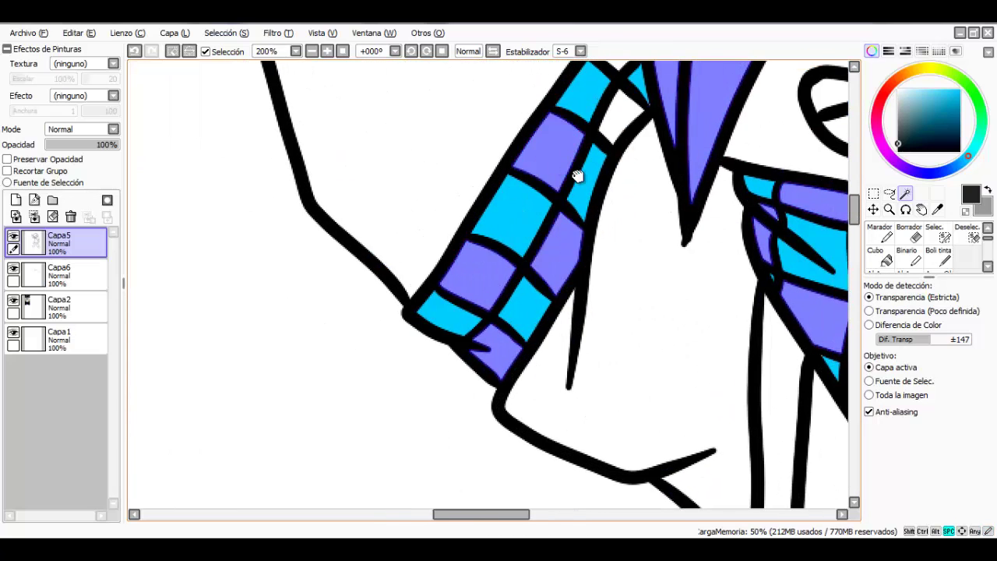
drag(578, 176, 549, 320)
click(589, 262)
- Add the remaining white checks of the lowered arm's sleeve cuff to the selection, undoing any mis-selection
scroll(601, 194, down, 3)
scroll(623, 184, up, 2)
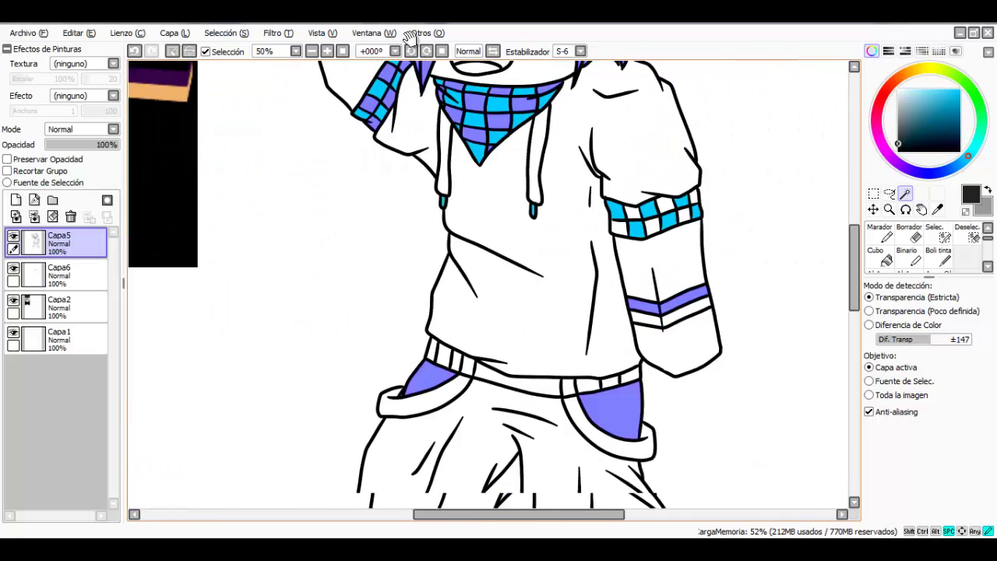
scroll(623, 185, up, 3)
click(573, 257)
key(ctrl+z)
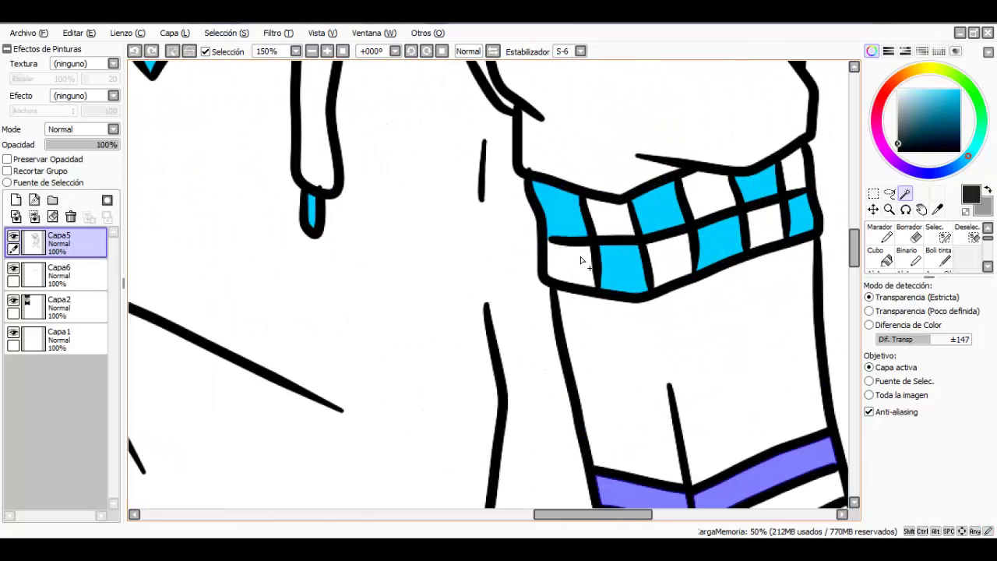
scroll(603, 221, up, 3)
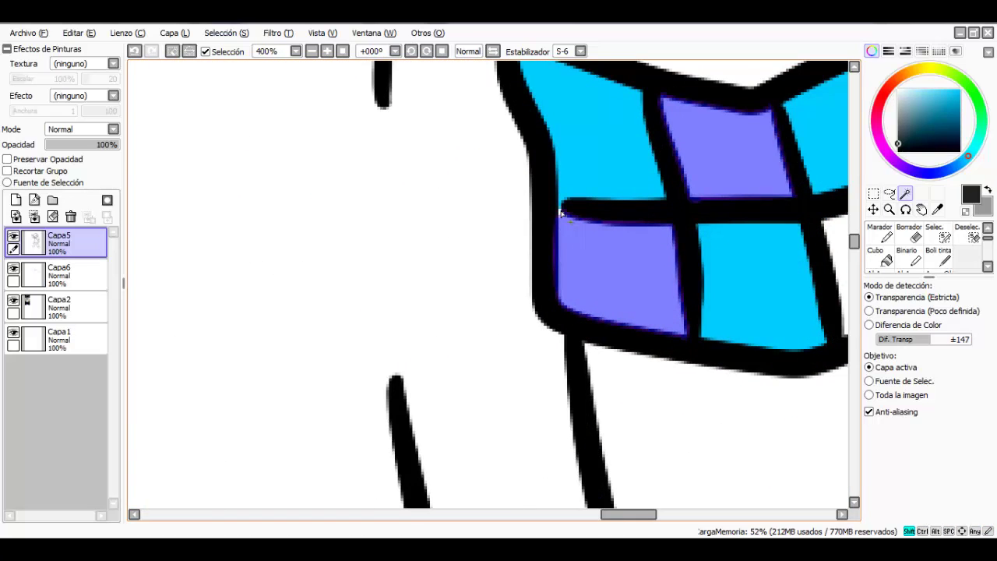
scroll(741, 175, down, 3)
drag(752, 206, 681, 229)
click(712, 227)
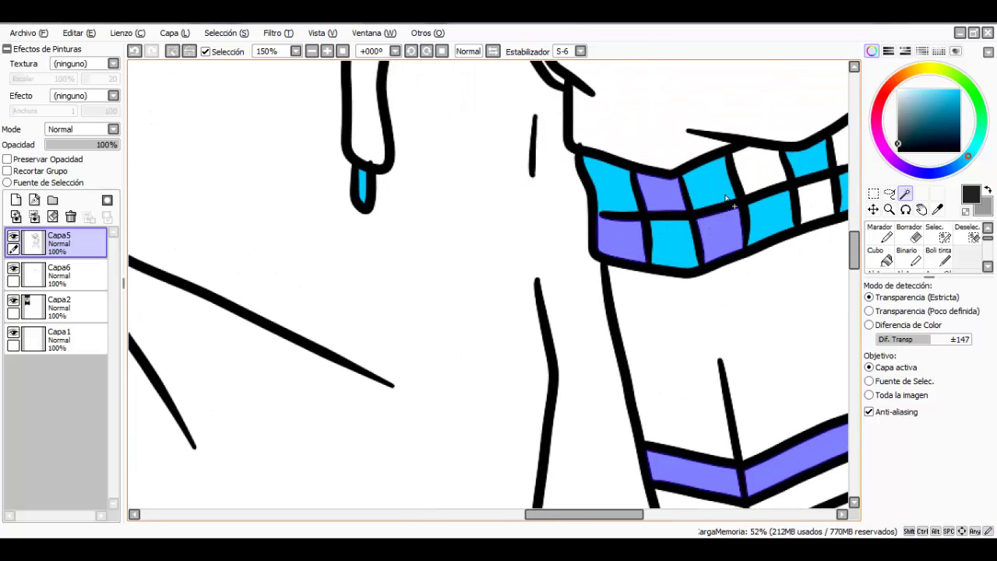
click(762, 169)
drag(768, 169, 638, 200)
scroll(723, 170, down, 1)
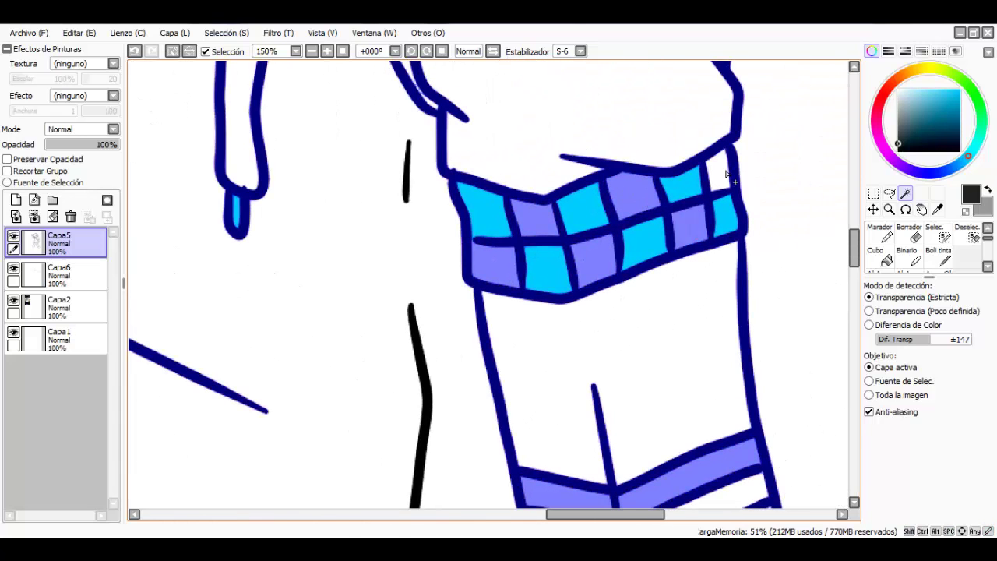
scroll(608, 214, down, 3)
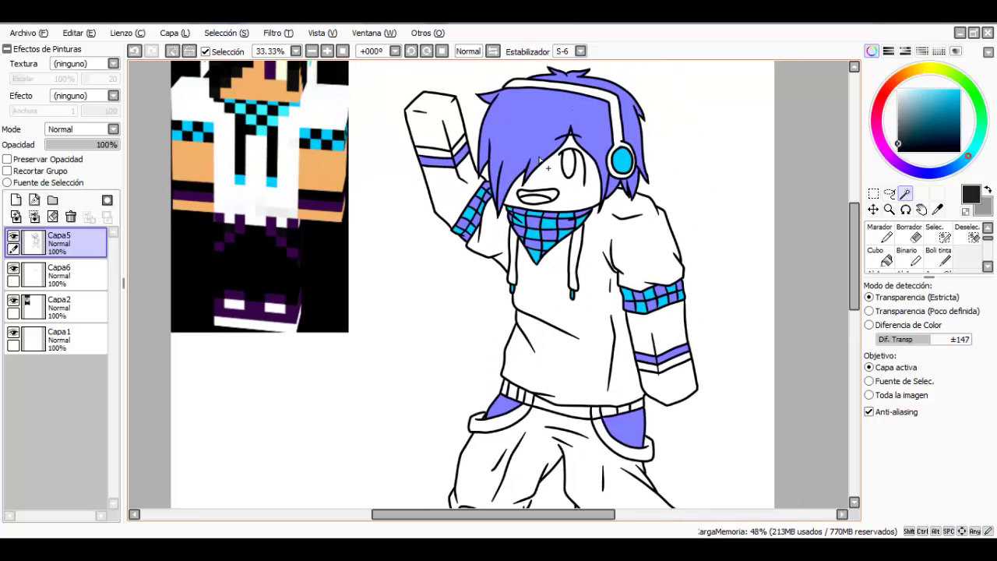
- Add the bodies of both hoodie drawstrings to the selection
drag(521, 180, 530, 190)
scroll(560, 241, up, 3)
click(628, 298)
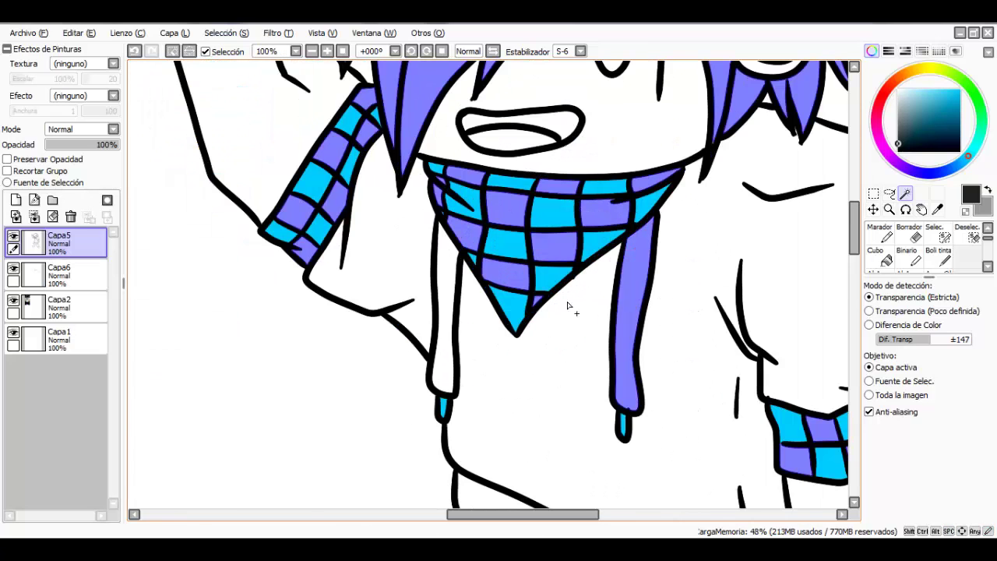
click(448, 295)
scroll(448, 295, down, 3)
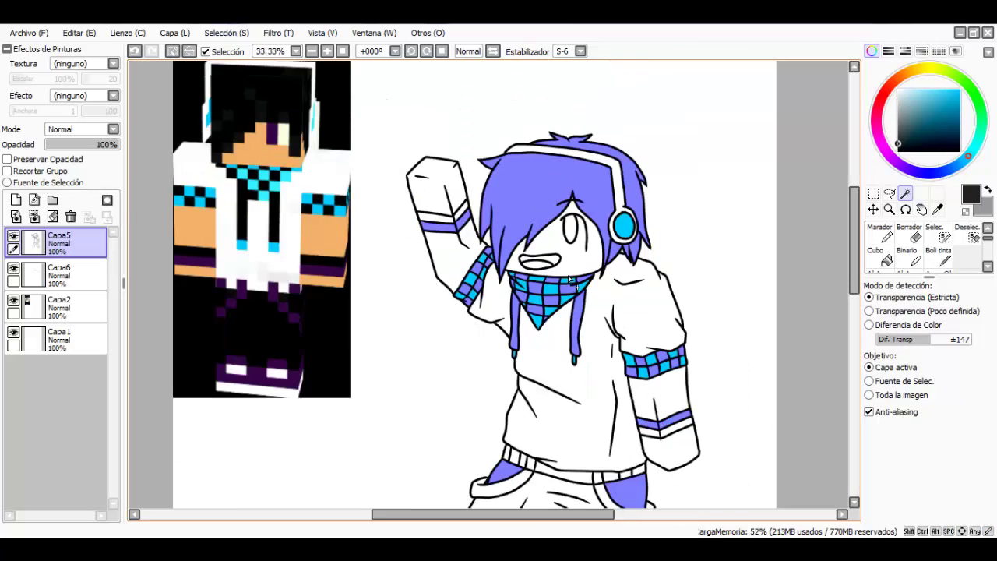
- Fill the selected hair, checks, stripes, drawstrings and hip areas with near-black on Capa6, and clear the selection
click(62, 280)
click(175, 33)
click(201, 210)
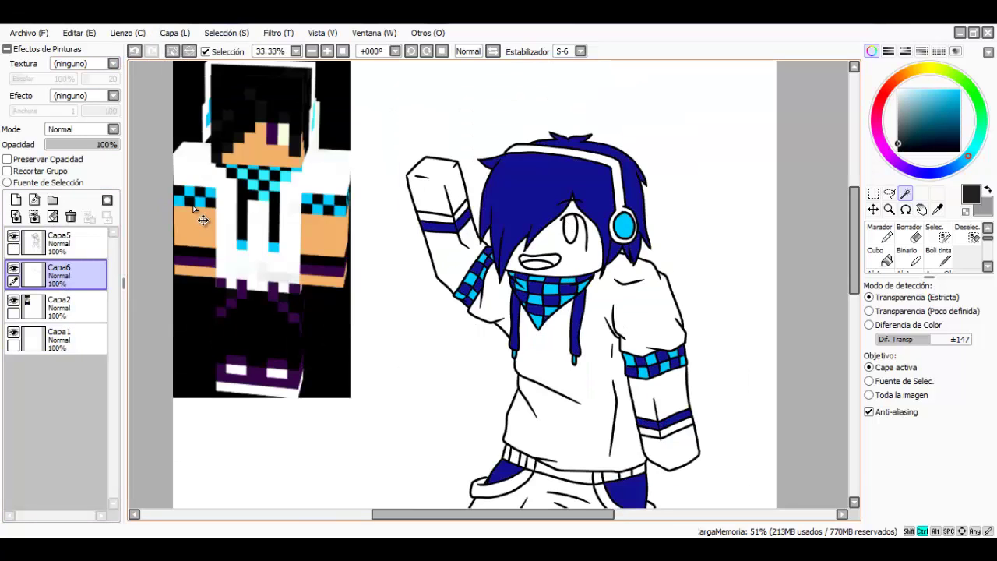
scroll(462, 320, down, 1)
scroll(546, 266, up, 1)
- Set the colour to pure black and try to close the gap in the trousers' inner-leg outline with the size 10 ink pen
drag(518, 337, 510, 142)
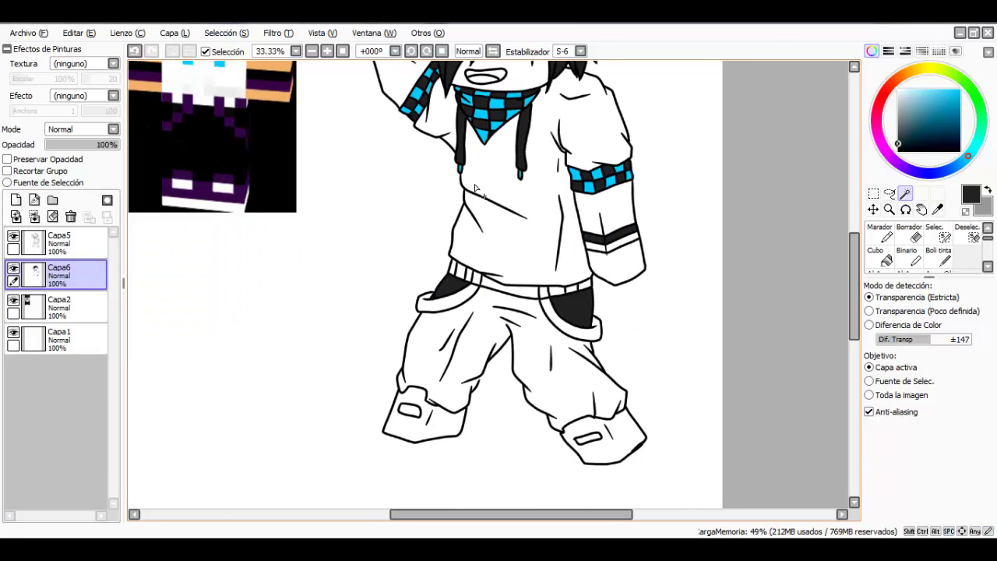
click(898, 152)
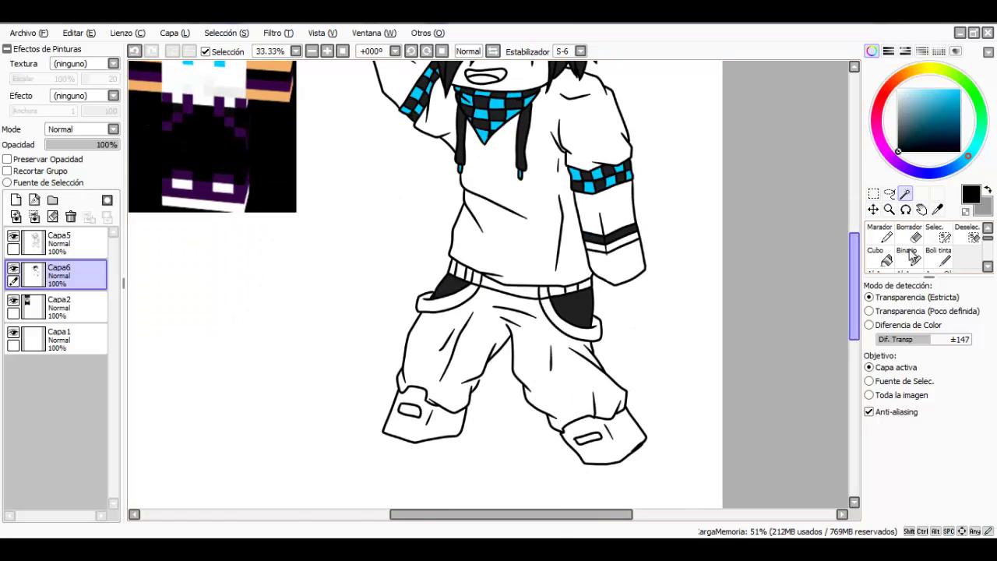
click(938, 255)
scroll(555, 382, up, 3)
drag(418, 350, 531, 241)
scroll(452, 270, up, 3)
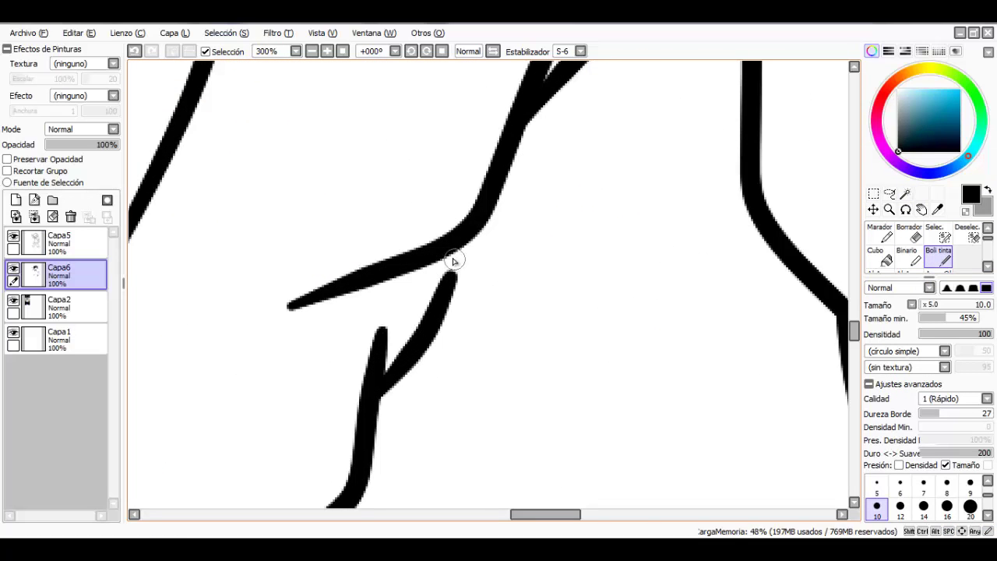
scroll(444, 304, down, 6)
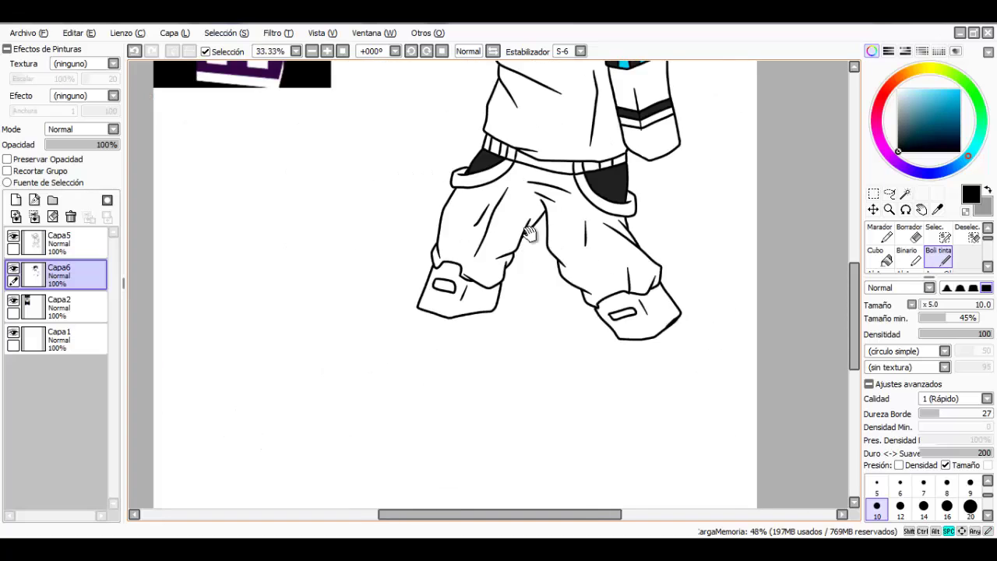
- Try to select the trousers with the Magic Wand on line-art layer Capa5, and clear the selection
click(904, 195)
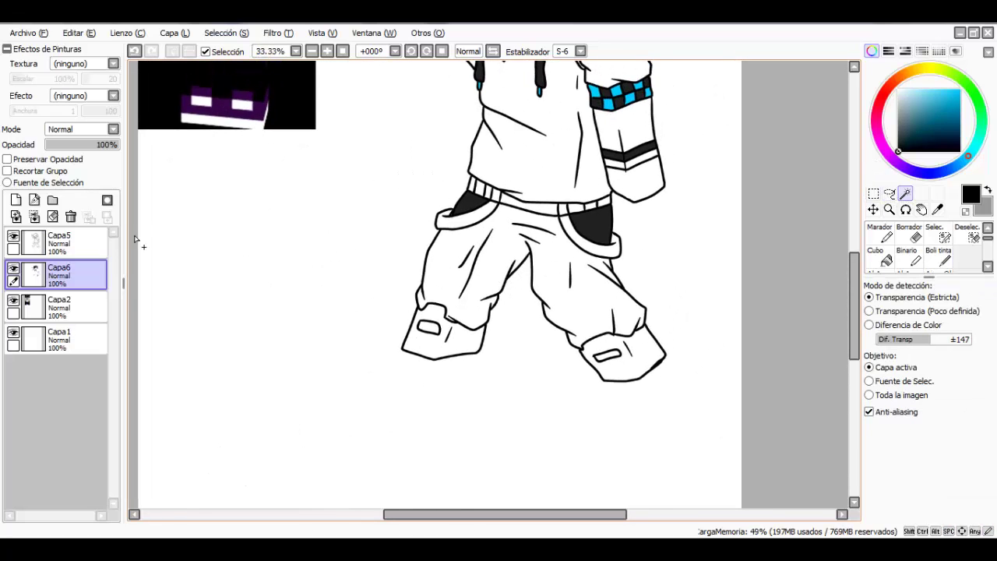
click(58, 243)
click(564, 247)
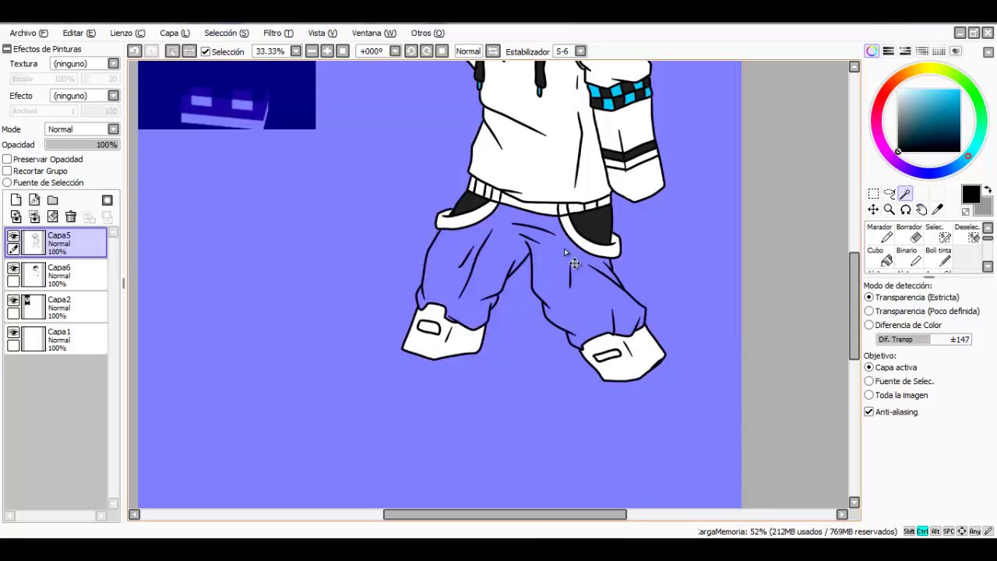
key(ctrl+d)
shift+click(568, 260)
key(ctrl+d)
ctrl+click(520, 316)
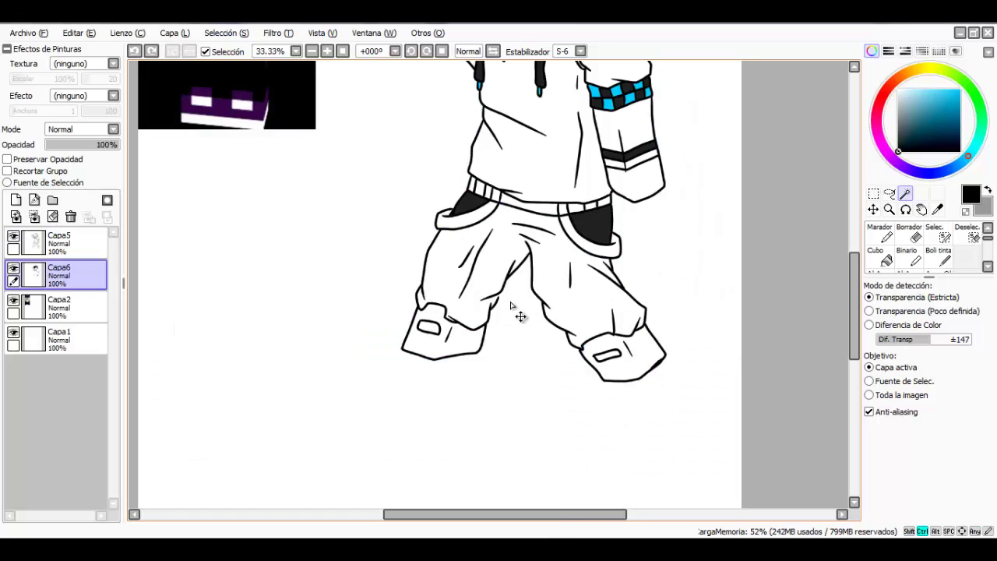
- Close the gap in the trousers' inner-leg outline with the black ink pen on Capa5
click(938, 260)
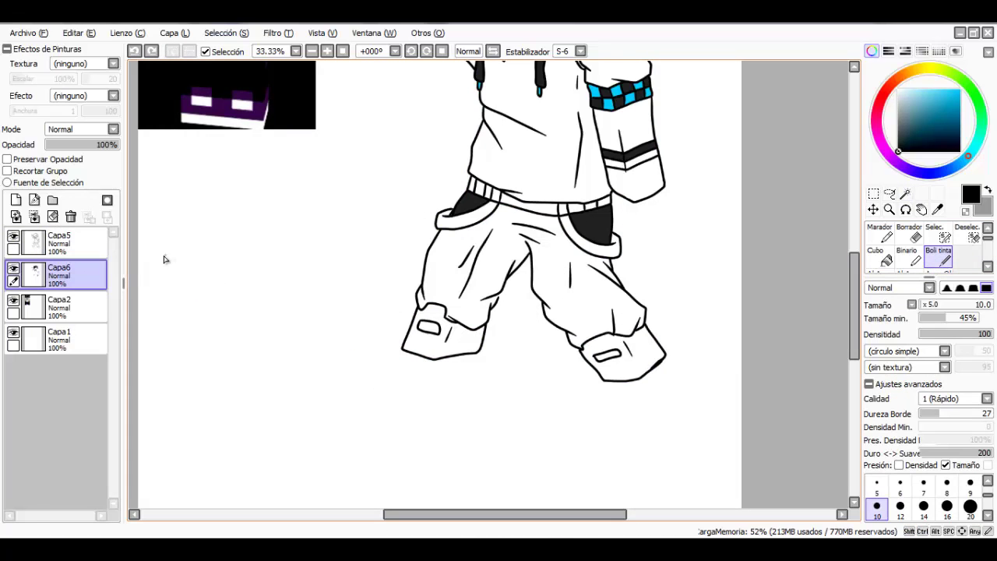
click(77, 243)
scroll(492, 289, up, 3)
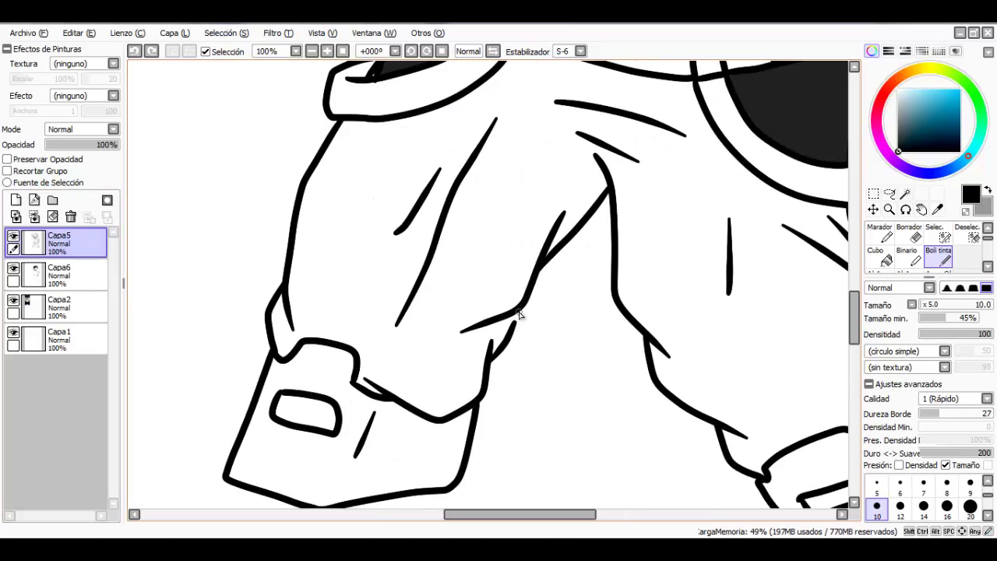
ctrl+click(42, 242)
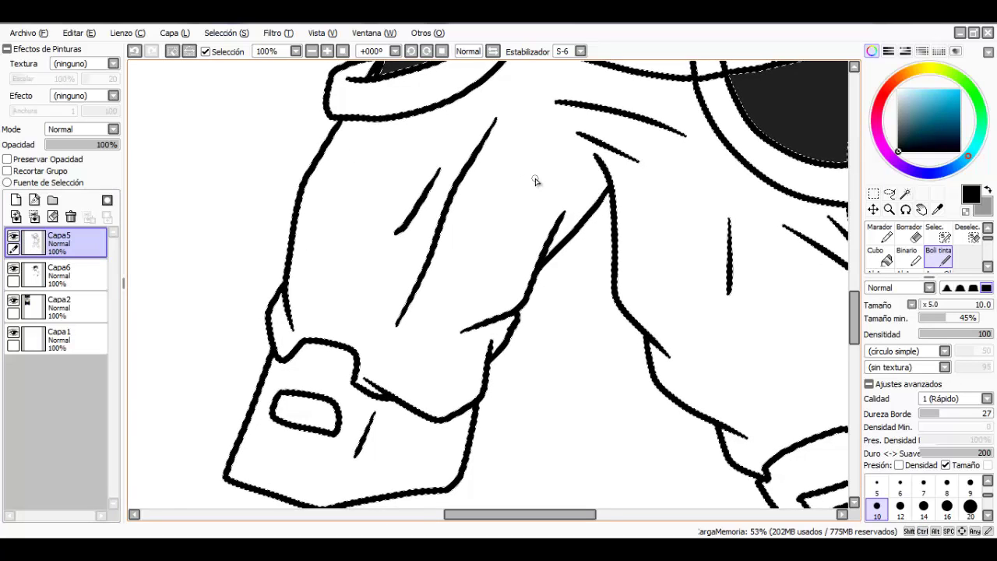
scroll(534, 181, down, 3)
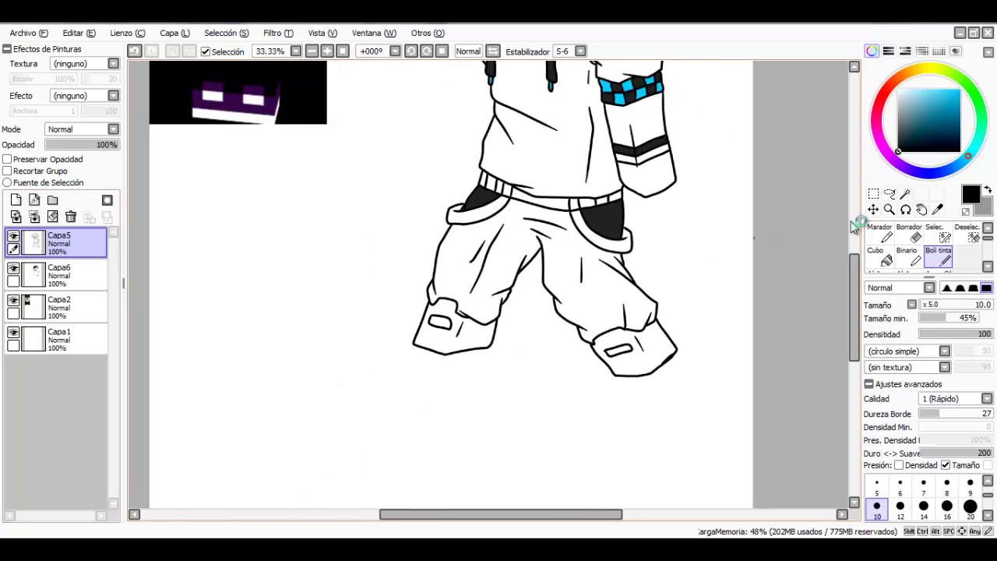
- Select the whole trousers area with the Magic Wand on Capa5, clearing the mis-selection made on Capa6
click(904, 193)
click(59, 270)
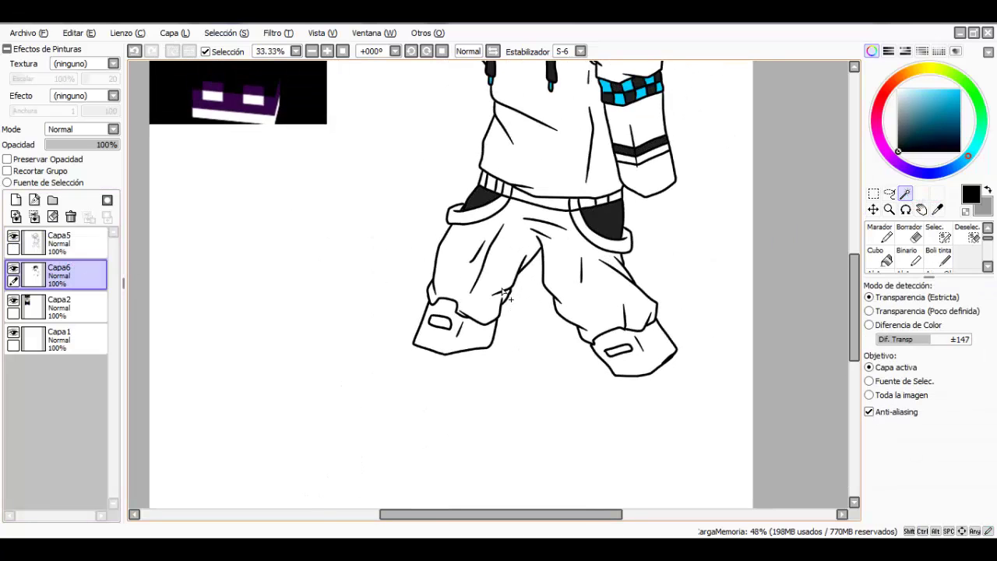
click(507, 254)
key(ctrl+d)
key(ctrl+z)
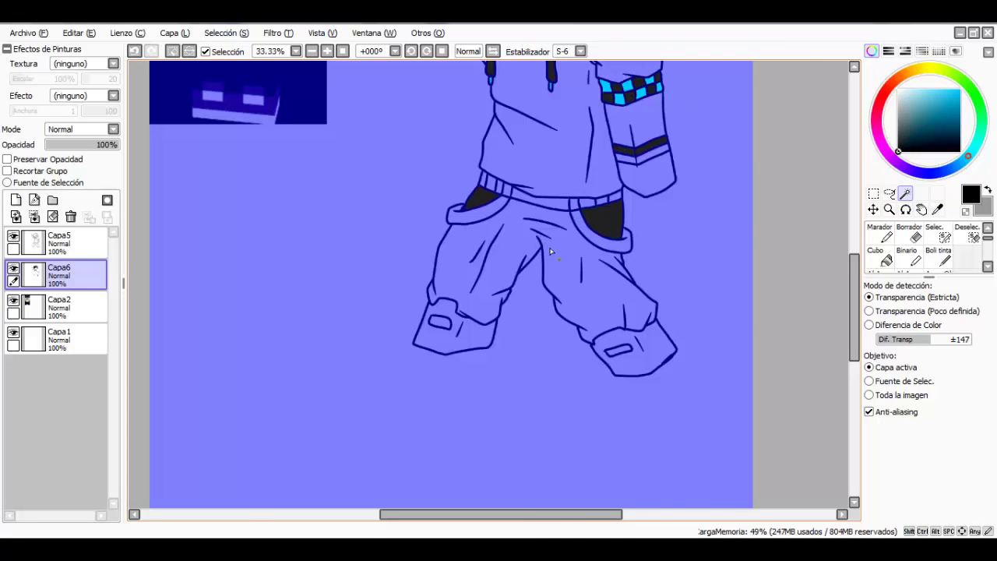
key(ctrl+d)
click(56, 243)
click(563, 294)
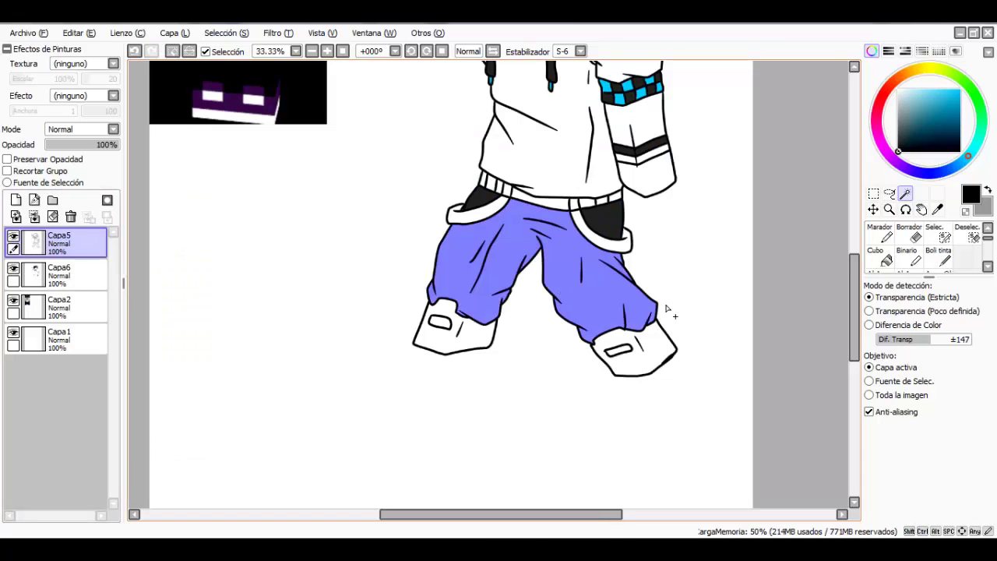
- Sample the near-black of the existing fills, fill the trousers with it on Capa6, and clear the selection
scroll(611, 266, up, 3)
click(936, 208)
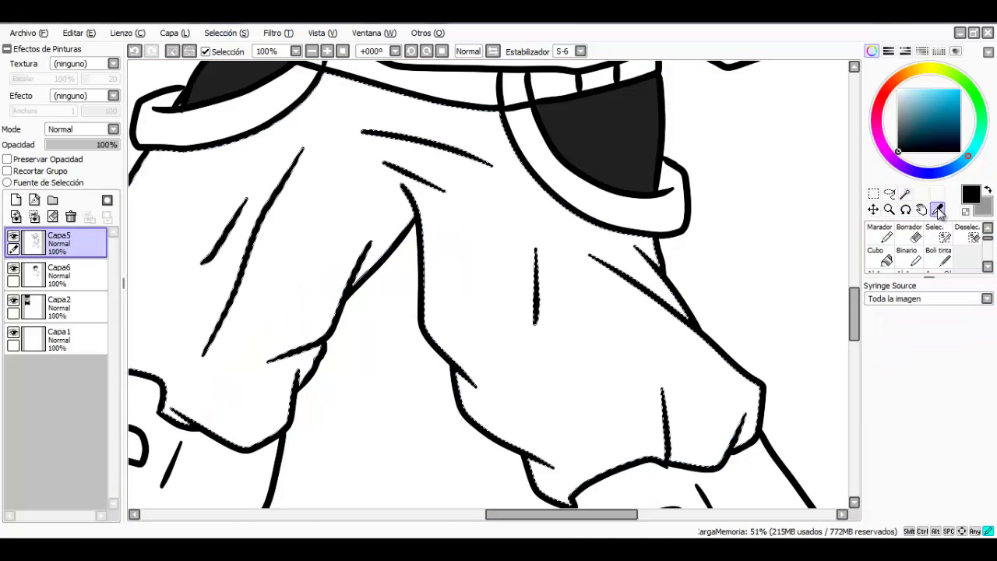
click(59, 273)
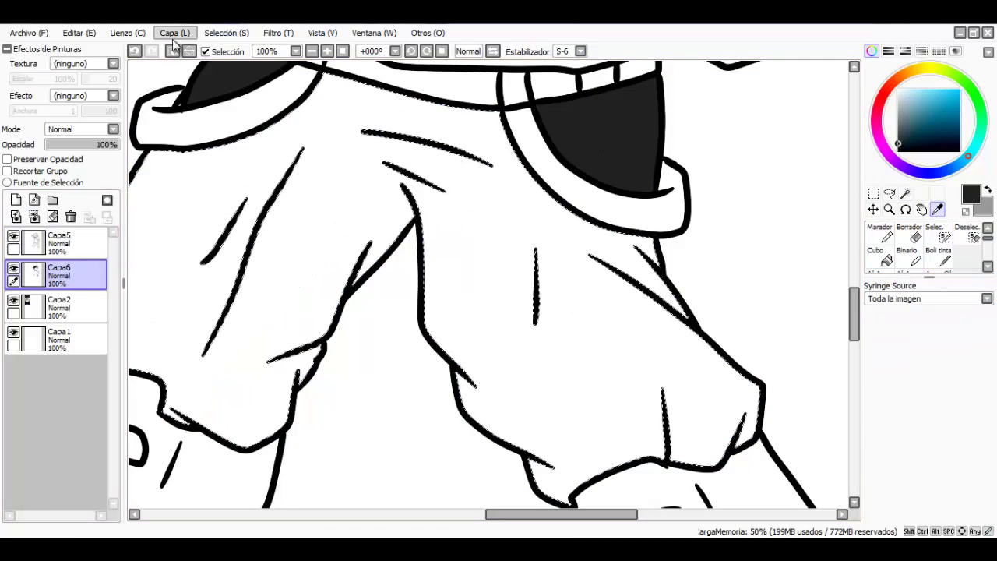
click(174, 32)
click(186, 219)
key(ctrl+d)
scroll(407, 207, down, 2)
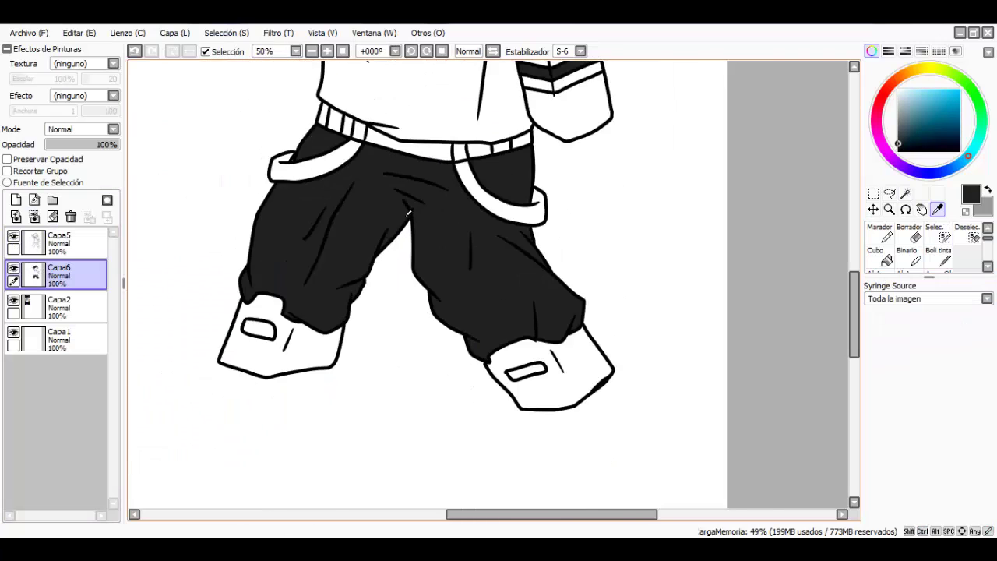
- Sample the dark purple from the reference character as the drawing colour
drag(409, 203, 436, 436)
scroll(433, 421, down, 1)
drag(183, 239, 523, 403)
scroll(522, 404, up, 3)
click(510, 417)
scroll(830, 262, down, 3)
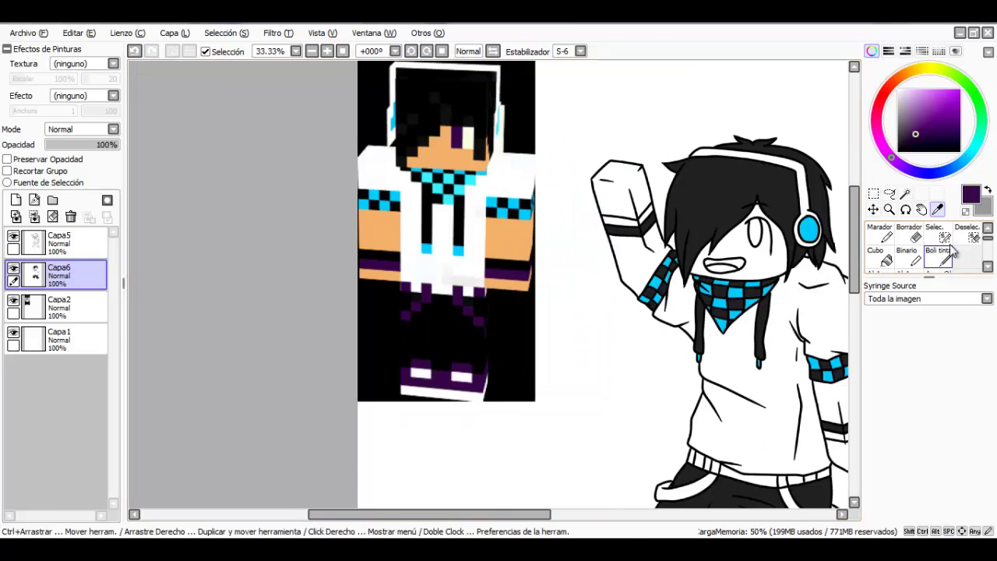
- Select the unfilled wristband stripes on both arms with the Magic Wand on Capa5
click(905, 193)
drag(623, 311, 510, 246)
click(61, 243)
scroll(502, 179, up, 1)
click(533, 152)
drag(778, 436, 657, 330)
click(732, 360)
- Add the belt loops, both hanging straps and both shoes, without their white patches, to the selection
scroll(687, 431, up, 2)
click(673, 418)
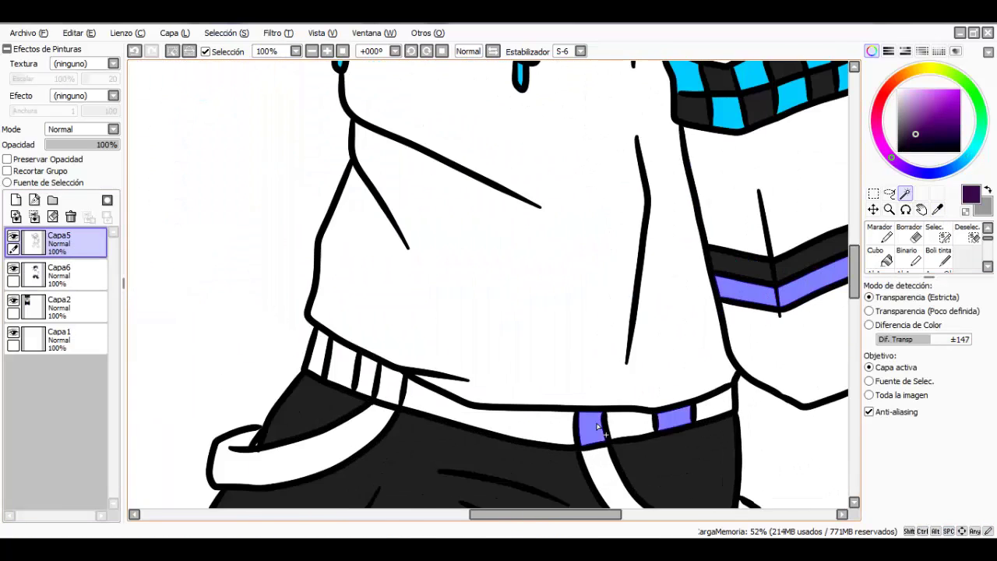
click(430, 343)
click(427, 253)
click(477, 273)
scroll(526, 234, down, 3)
click(651, 409)
click(478, 395)
- Fill the selected stripes, belt loops, straps and shoes with dark purple on Capa6
click(61, 275)
click(177, 33)
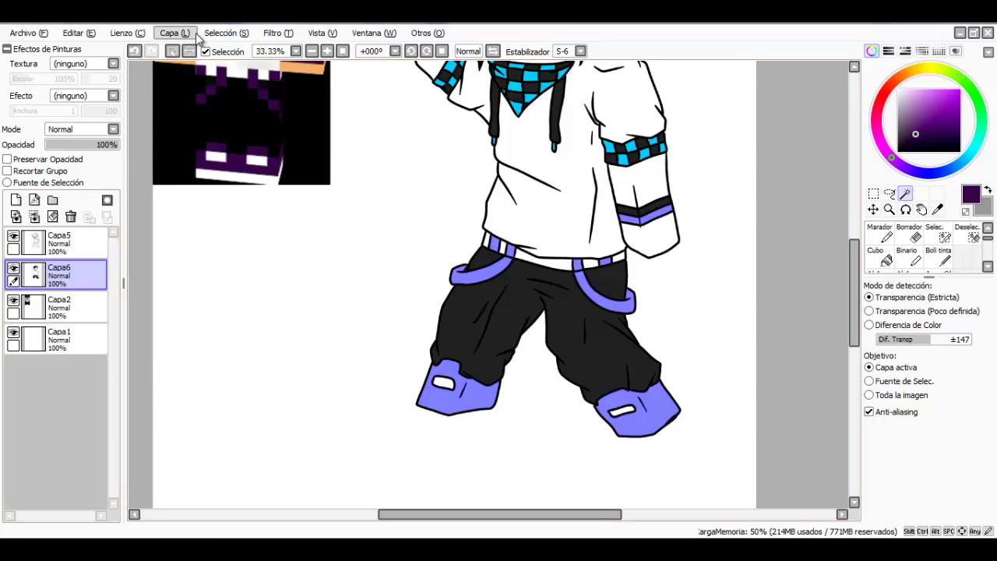
click(210, 252)
- Select the iris of the visible eye on Capa5 and fill it with dark purple on Capa6
scroll(498, 234, up, 3)
click(56, 240)
click(539, 240)
click(61, 275)
click(174, 33)
click(211, 252)
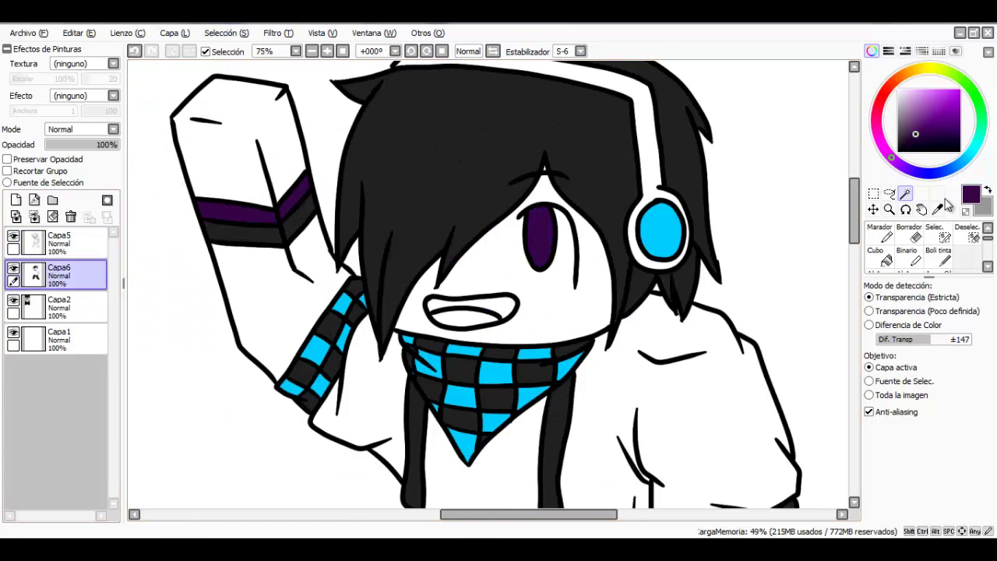
- Sample the skin tone from the reference image and lighten it to a pale peach
click(938, 209)
scroll(347, 265, down, 1)
click(222, 151)
click(918, 90)
- Select the face, the small forehead gap under the fringe and the bare skin of both arms on Capa5
click(905, 193)
click(95, 238)
click(689, 315)
scroll(702, 270, up, 4)
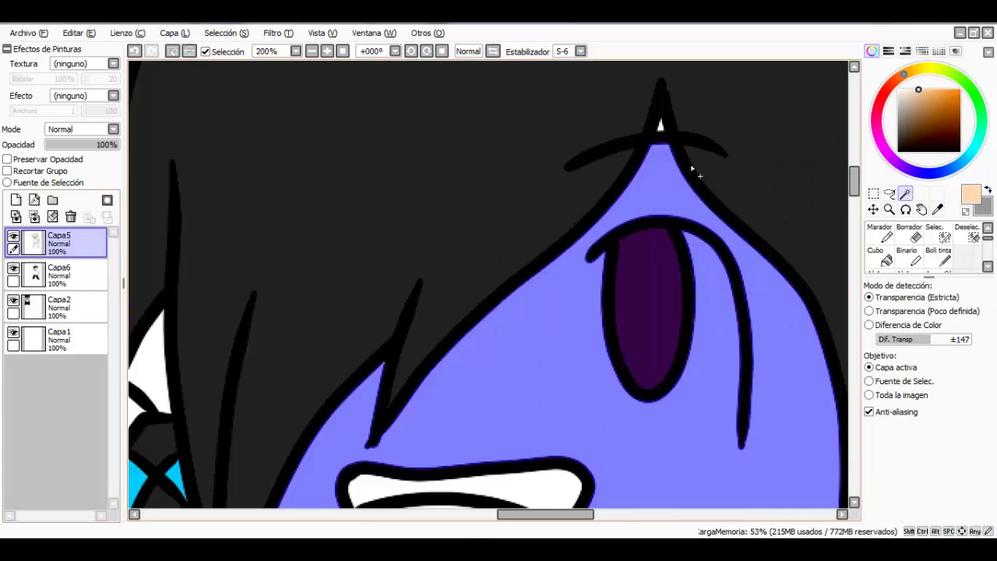
click(662, 128)
scroll(666, 134, down, 4)
click(460, 132)
click(674, 242)
click(693, 339)
drag(602, 257, 705, 446)
scroll(498, 281, down, 2)
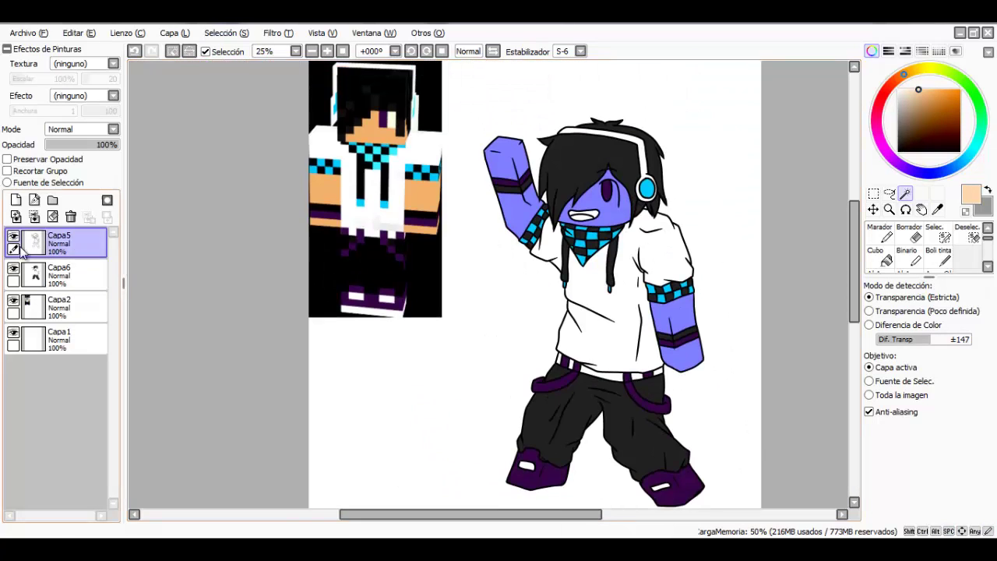
- Fill the selected face and arm areas with pale peach on Capa6
click(60, 275)
click(180, 33)
click(210, 251)
- Select the upper part of the open mouth on Capa5, fill it with black on Capa6, and clear the selection
scroll(608, 210, up, 2)
click(60, 243)
scroll(608, 210, up, 3)
click(514, 132)
click(60, 275)
click(174, 33)
click(210, 252)
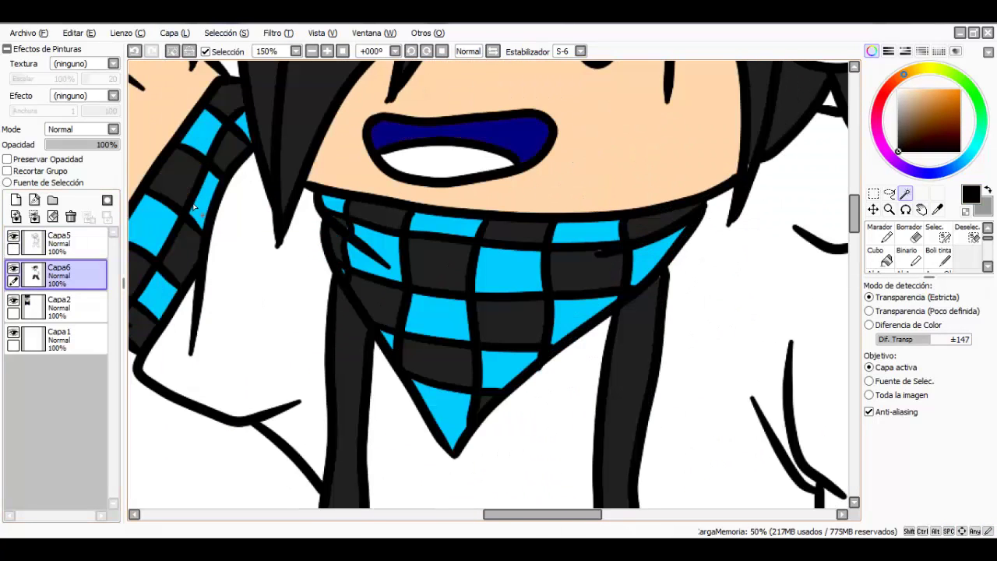
key(ctrl+d)
- Select the tongue on Capa5, fill it with a salmon colour on Capa6, and clear the selection
click(893, 84)
click(59, 243)
click(444, 165)
click(65, 274)
click(175, 33)
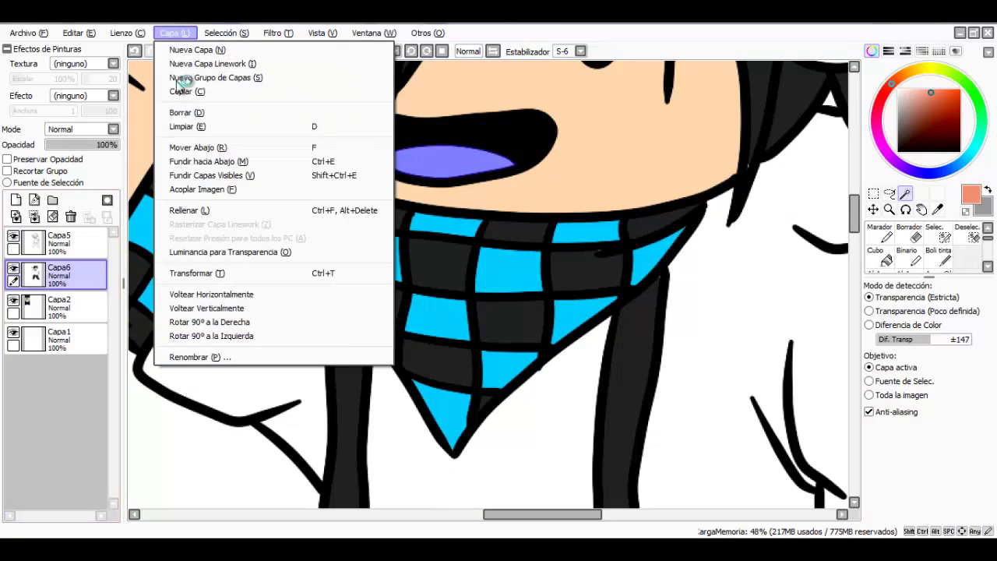
click(191, 210)
key(ctrl+d)
- Select the face's skin area on Capa5 to limit where the eye white is painted
scroll(526, 203, down, 6)
scroll(554, 196, up, 1)
scroll(514, 152, up, 5)
click(59, 243)
click(437, 331)
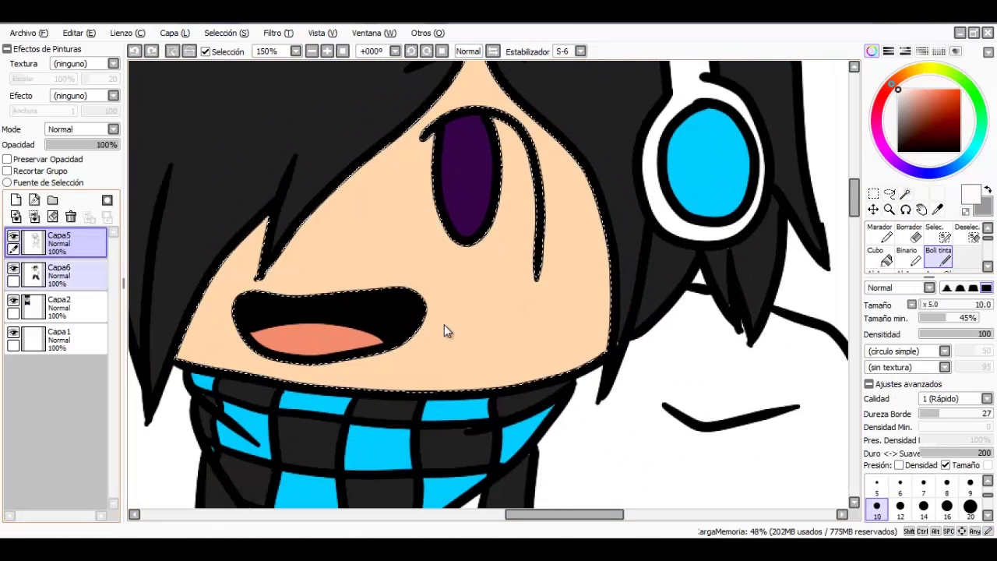
- Paint the white of the eye around the iris on Capa6 with the ink pen at sizes 10 and 20, and clear the selection
mouse_move(427, 133)
mouse_down()
mouse_move(434, 238)
mouse_move(530, 277)
mouse_up()
mouse_move(495, 122)
mouse_down()
mouse_move(527, 173)
mouse_move(532, 272)
mouse_up()
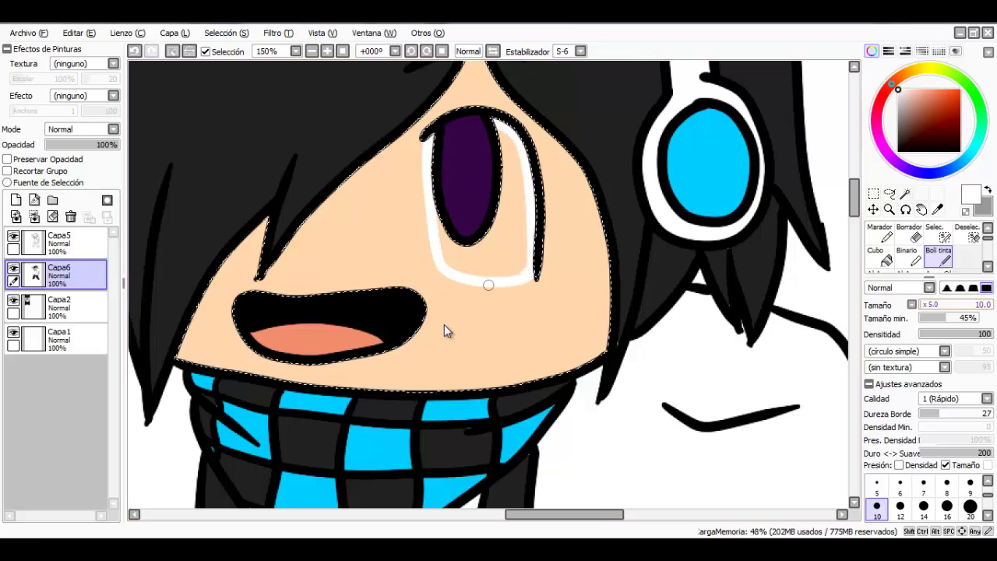
click(970, 508)
mouse_move(441, 208)
mouse_down()
mouse_move(486, 269)
mouse_move(521, 244)
mouse_move(498, 130)
mouse_move(489, 255)
mouse_move(498, 210)
mouse_up()
key(ctrl+d)
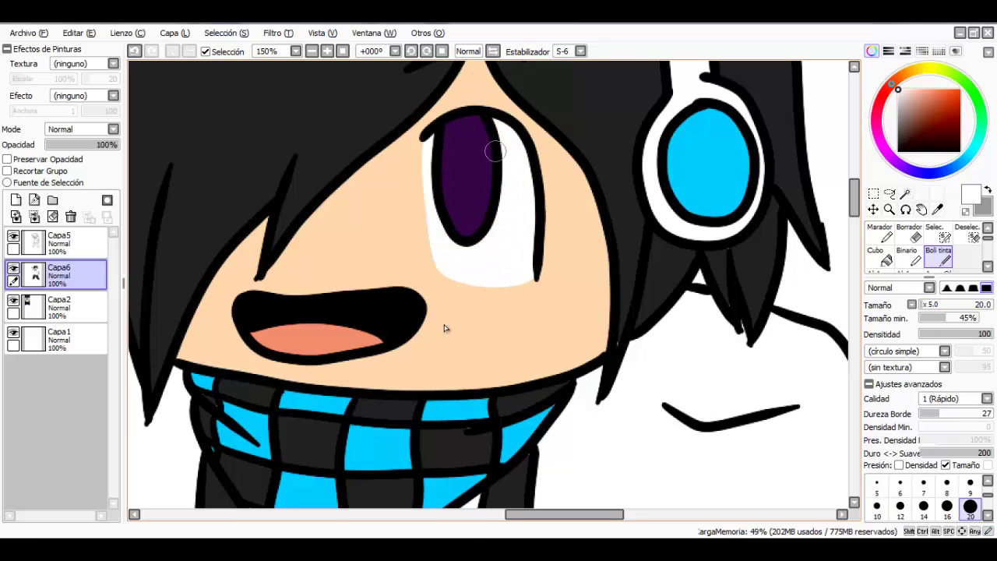
- Examine the coloured character up close and as a whole, comparing its colours with the reference image
scroll(552, 349, down, 4)
key(space)
drag(554, 348, 560, 240)
scroll(577, 244, down, 2)
key(space)
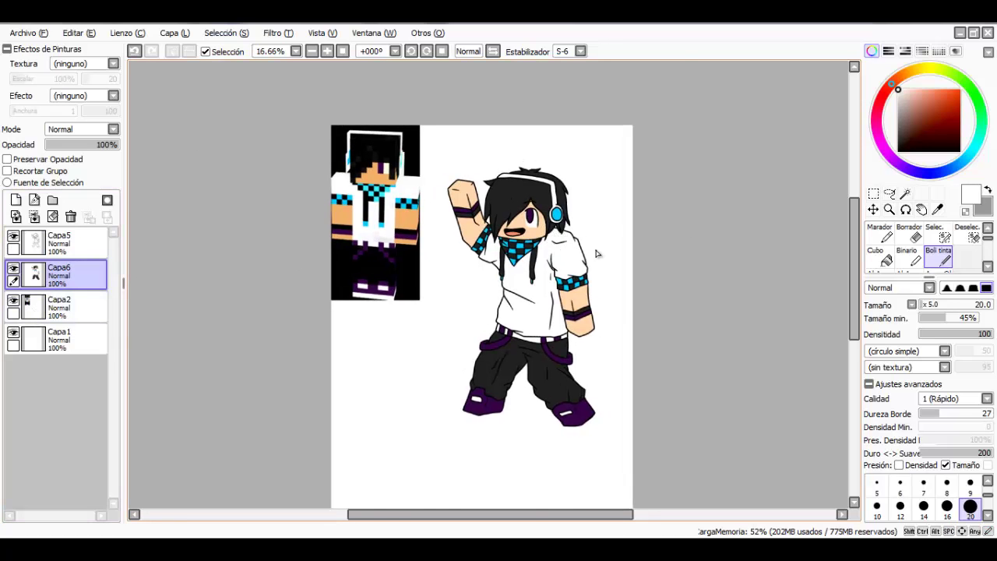
scroll(582, 252, up, 2)
key(space)
drag(520, 293, 653, 255)
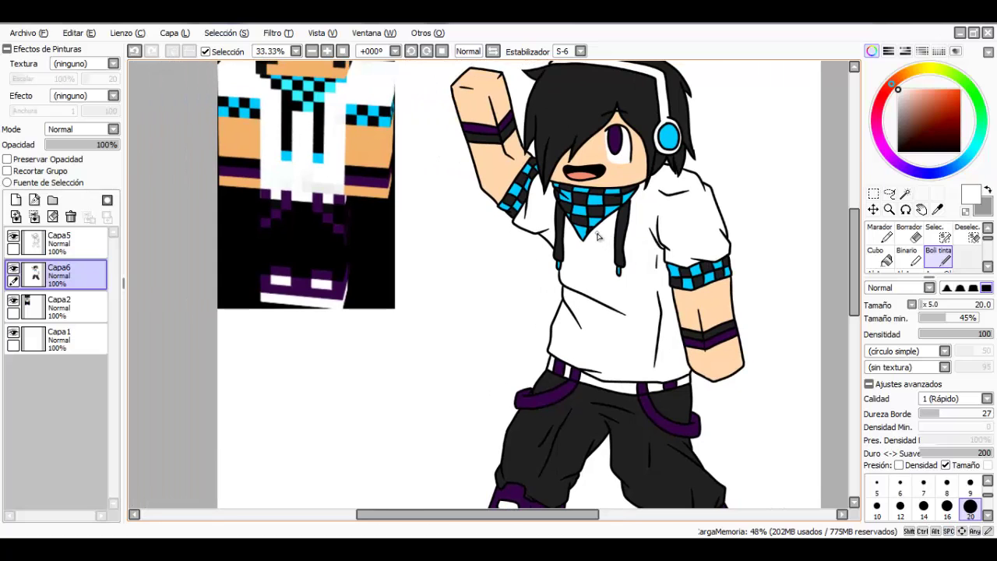
scroll(598, 236, down, 3)
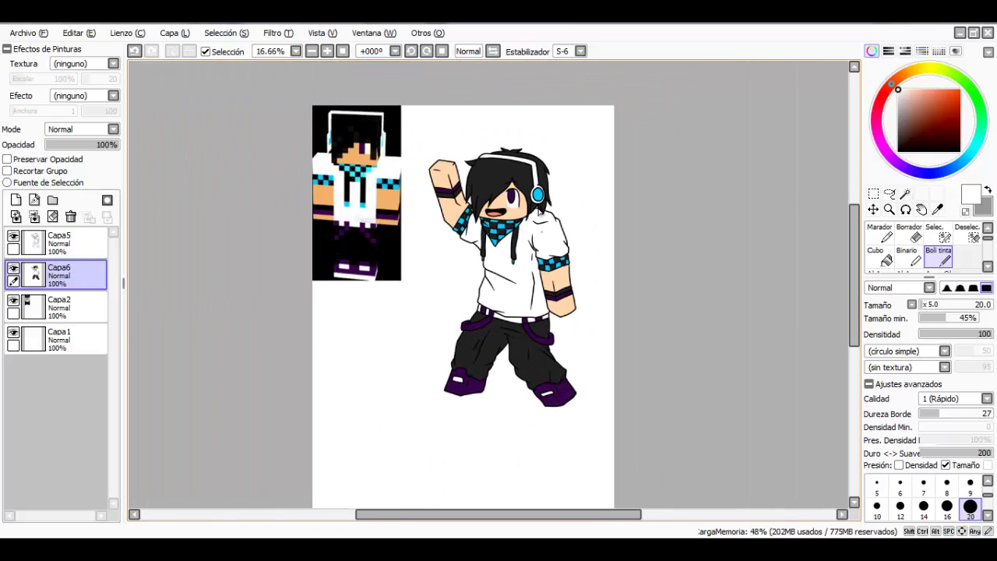
scroll(535, 211, up, 2)
scroll(511, 215, down, 2)
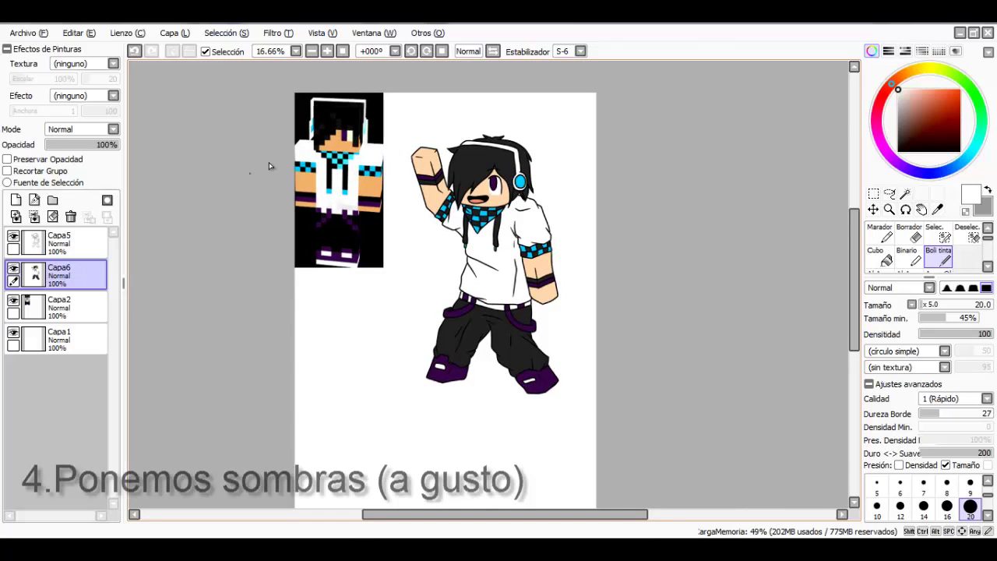
- Select the empty area around the character on Capa5 with the magic wand and check the selection's edges
click(77, 244)
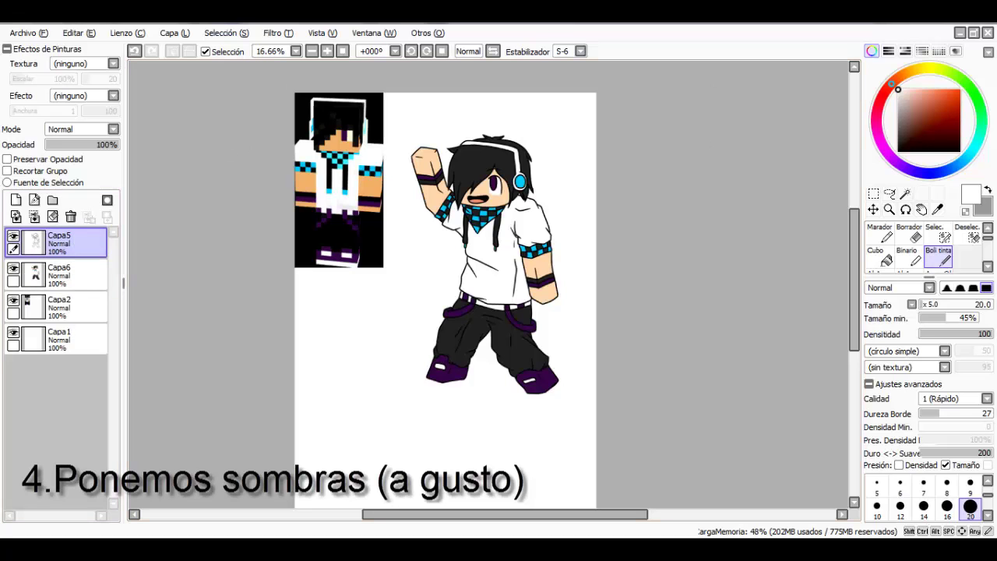
click(903, 195)
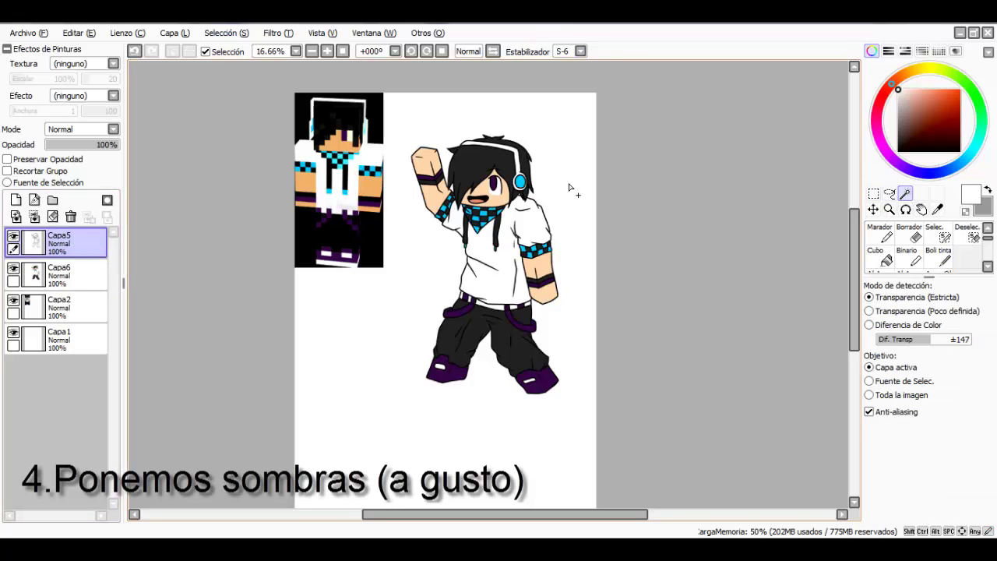
click(570, 187)
scroll(499, 181, up, 5)
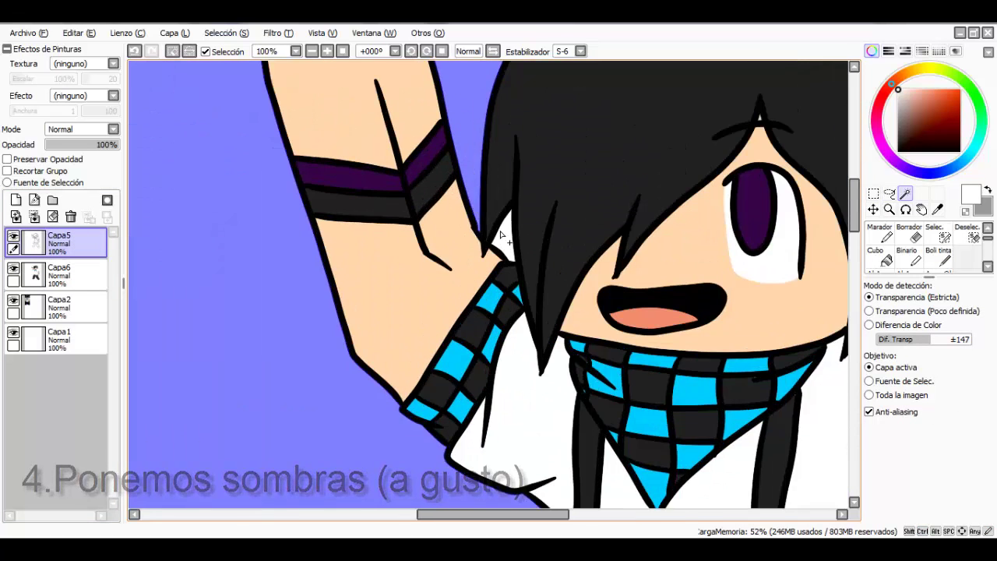
scroll(500, 235, down, 4)
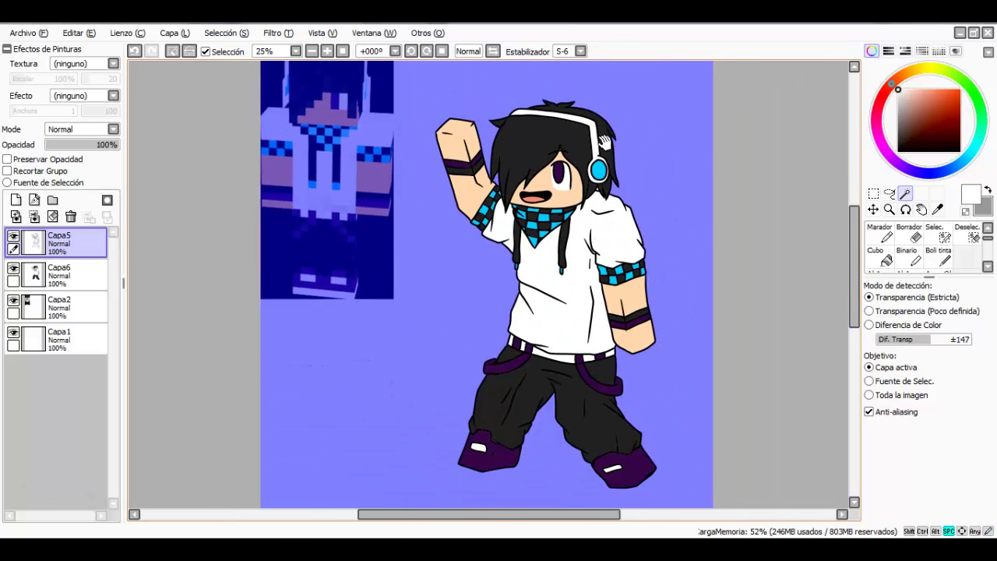
scroll(605, 143, up, 4)
scroll(601, 225, down, 4)
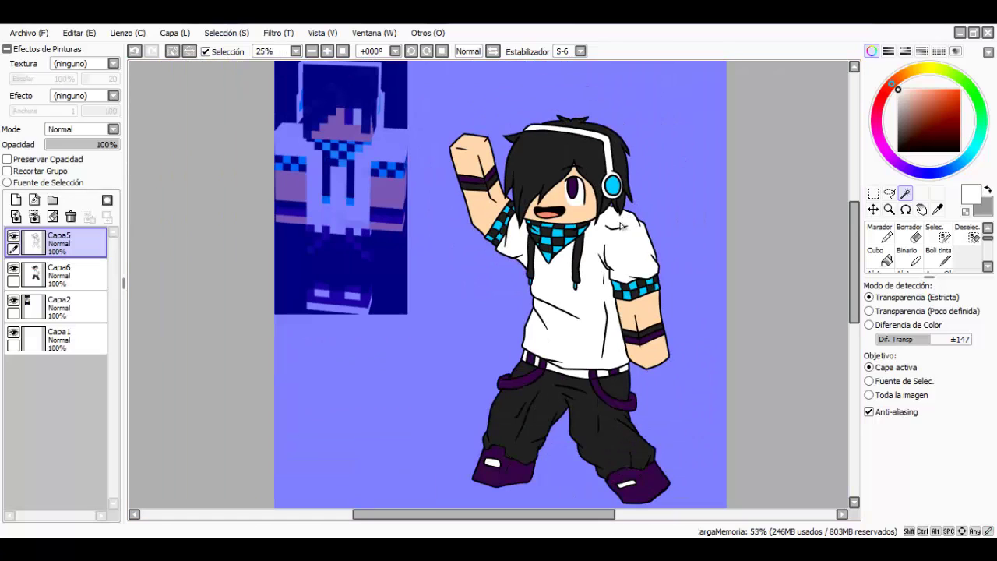
- Add a new layer directly above Capa6, with its blending mode set to Shade and its opacity to 49%
click(66, 275)
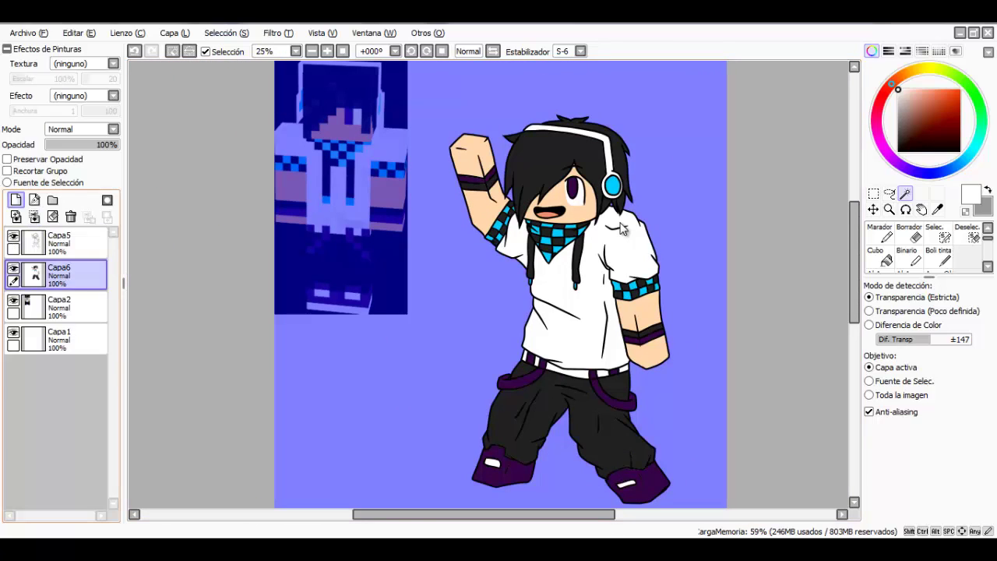
click(16, 200)
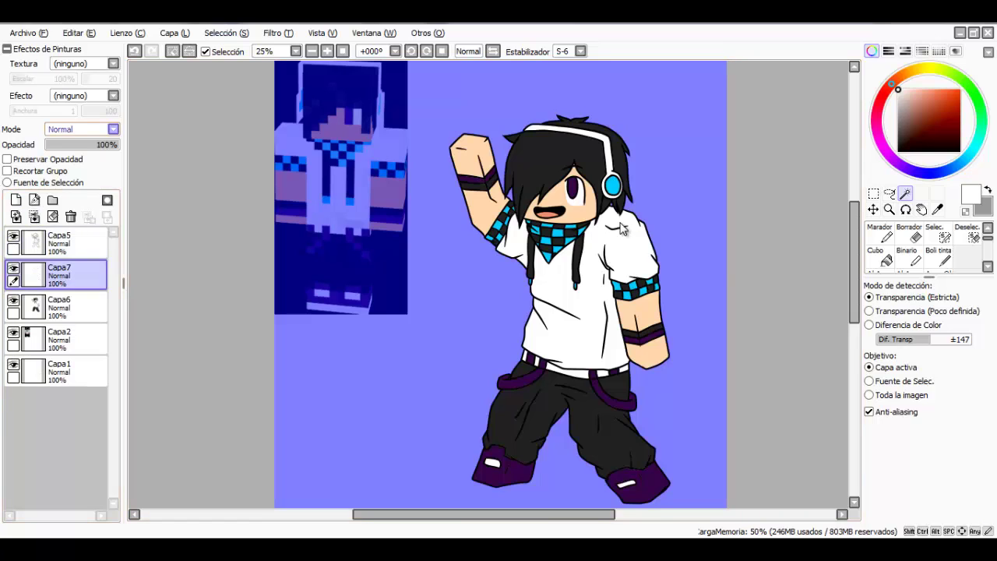
click(84, 130)
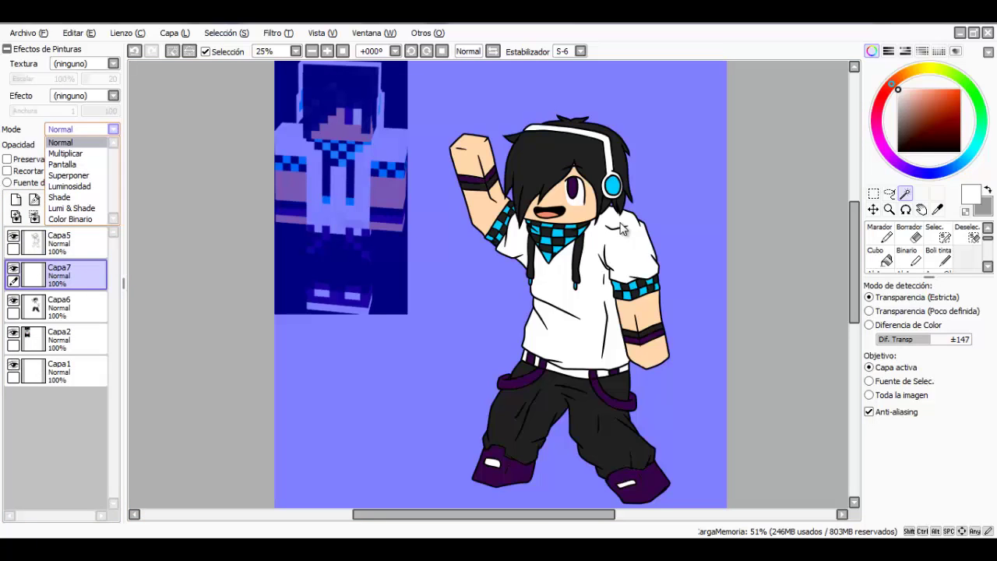
click(128, 33)
click(66, 243)
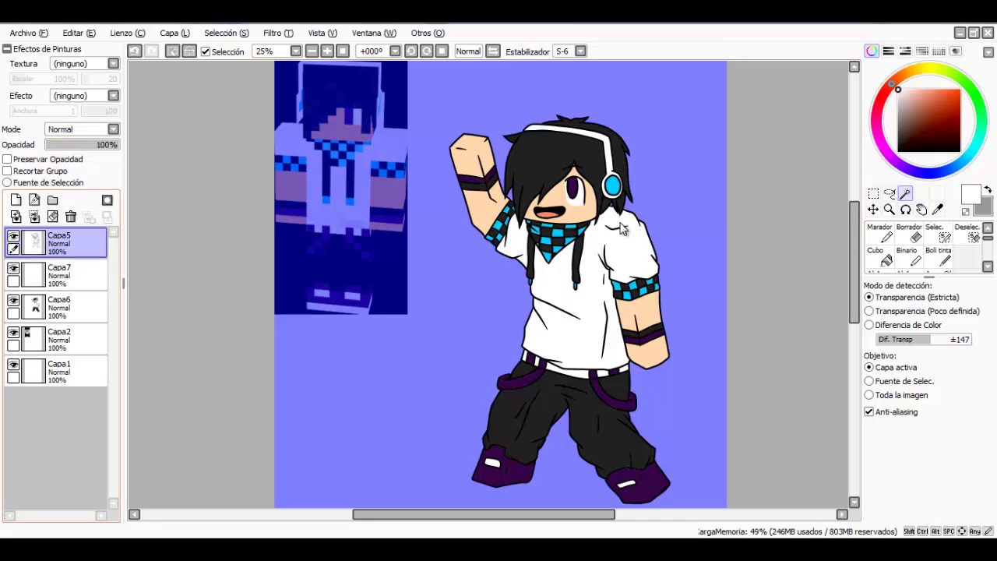
key(Down)
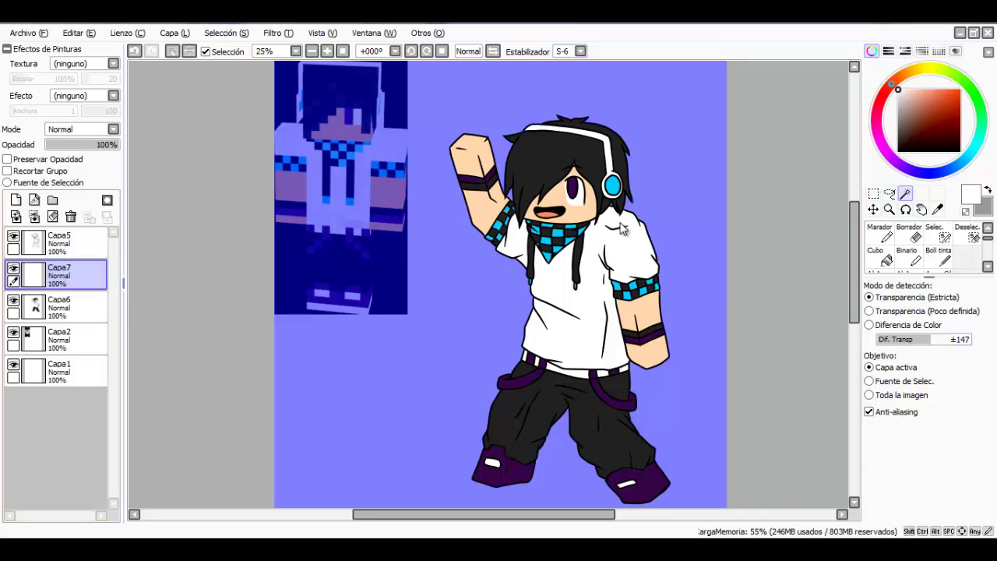
key(Down)
key(Up)
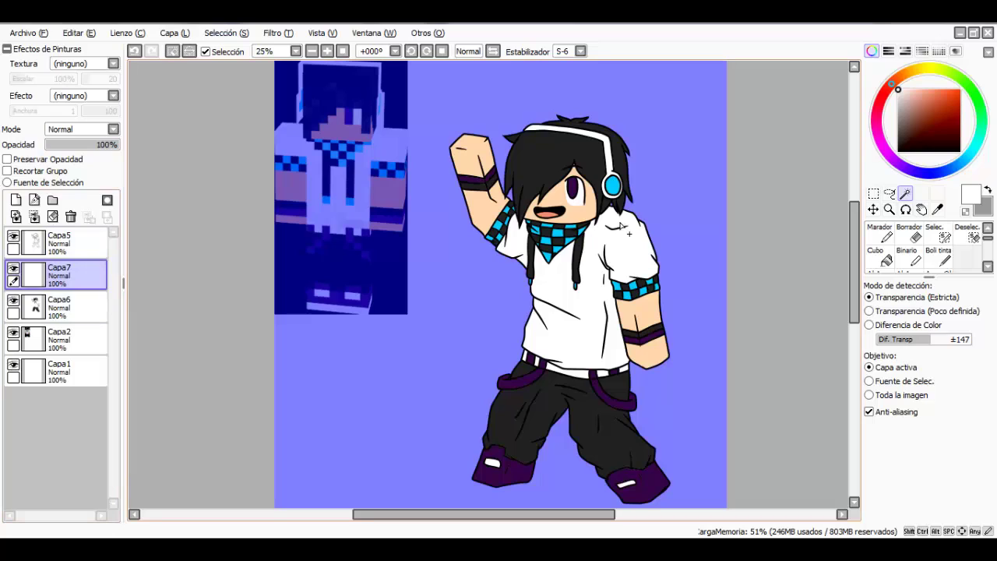
click(83, 130)
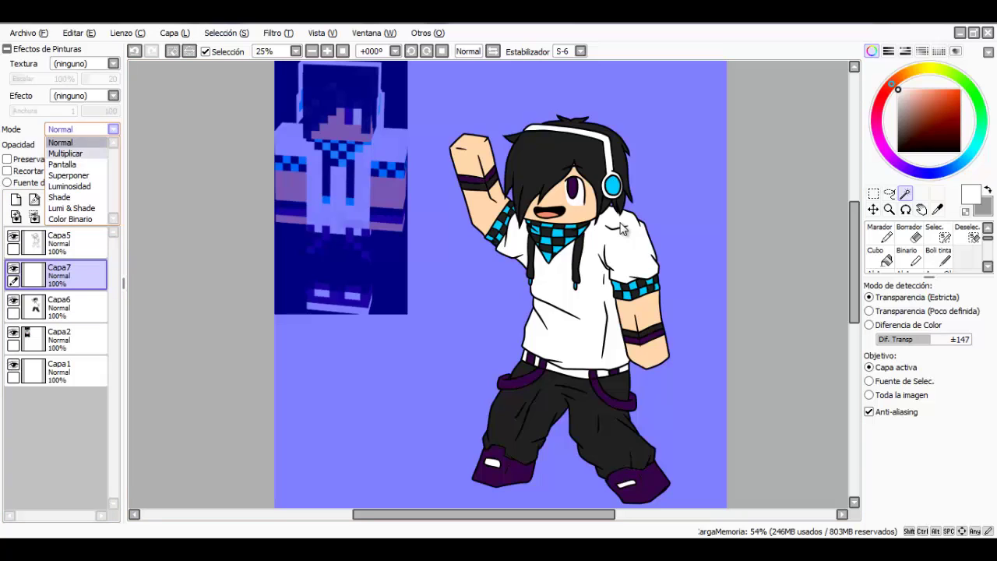
click(64, 196)
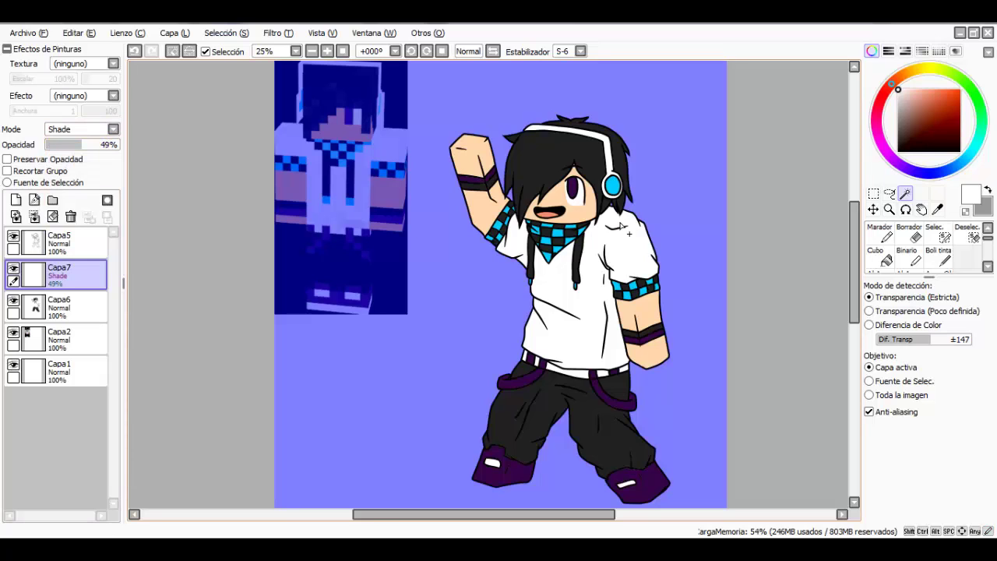
- Invert the selection so that shading is limited to the character
key(alt+s)
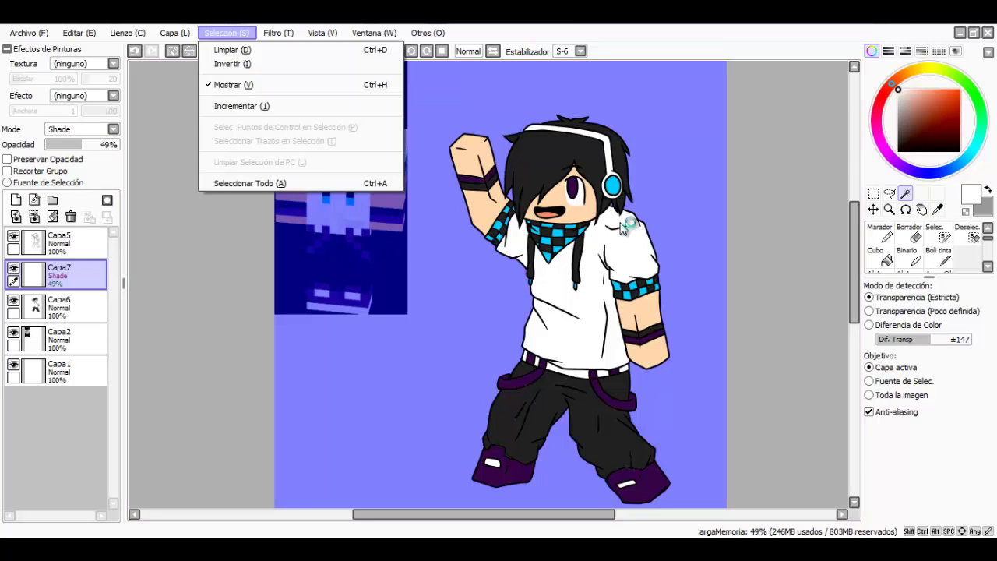
key(Down)
key(Down)
key(Return)
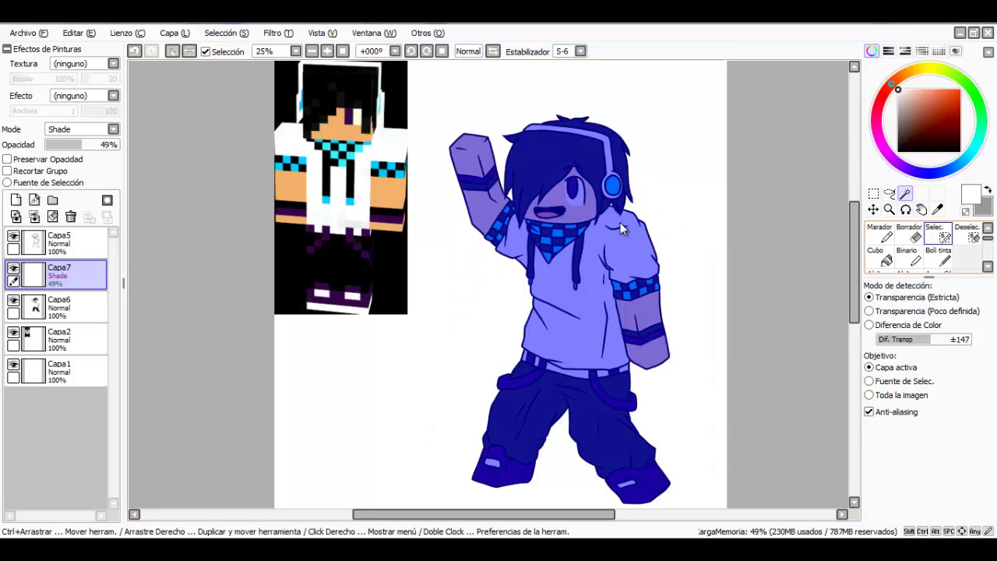
- Shade the hair beneath the headphone band on Capa7 in dark purple, using the Pincel brush at size 59
alt+click(620, 226)
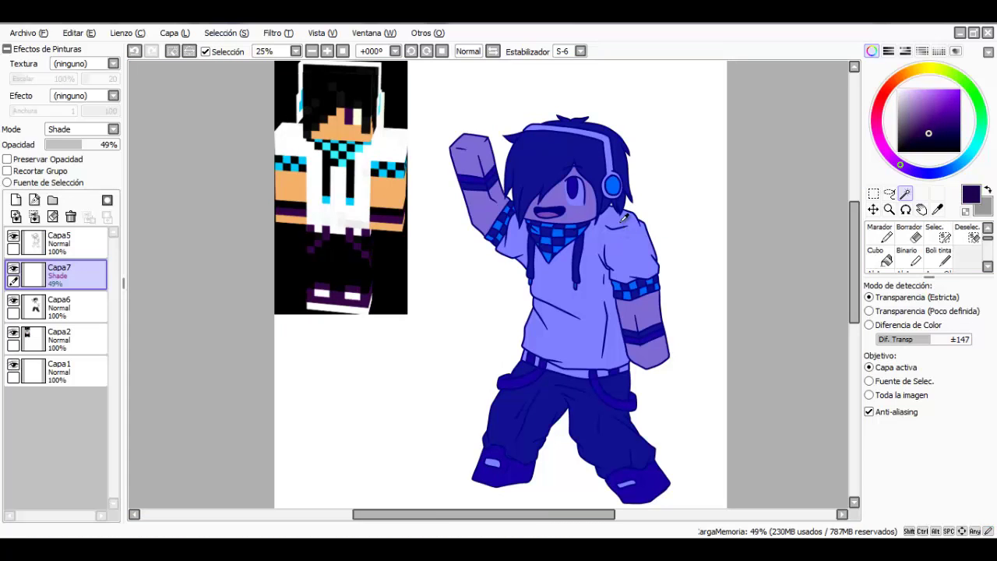
key(n)
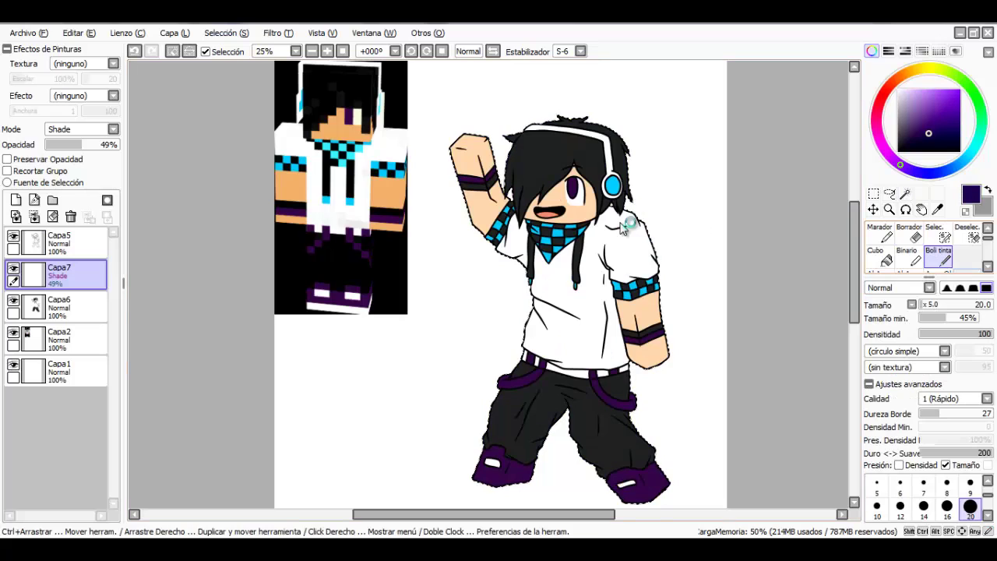
key(b)
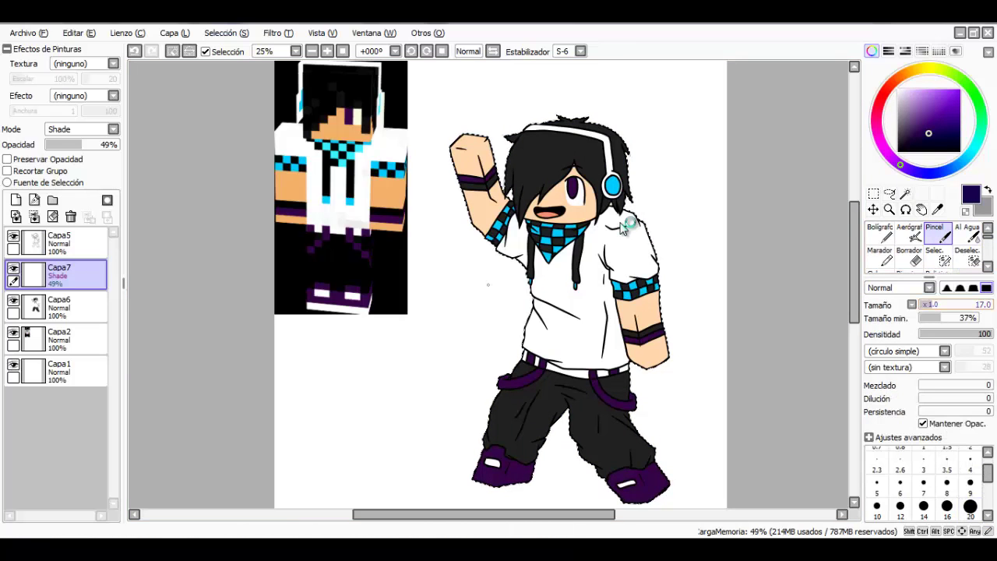
key(bracketright)
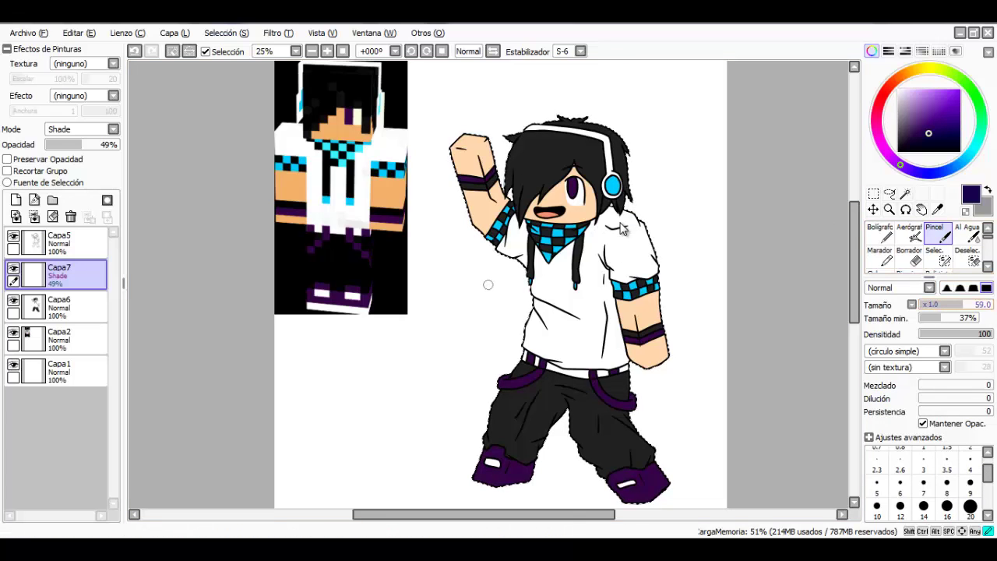
scroll(596, 188, up, 2)
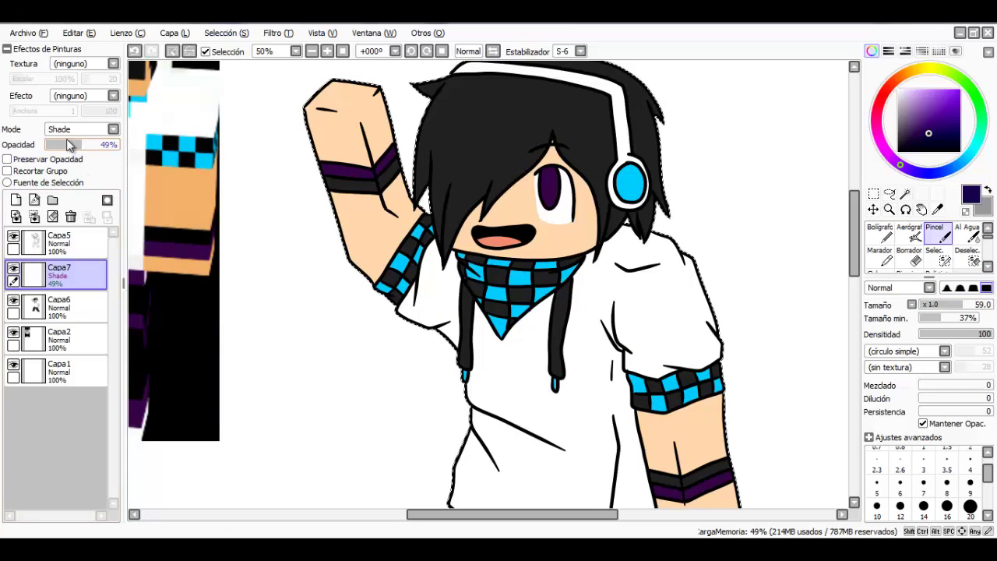
scroll(499, 202, up, 2)
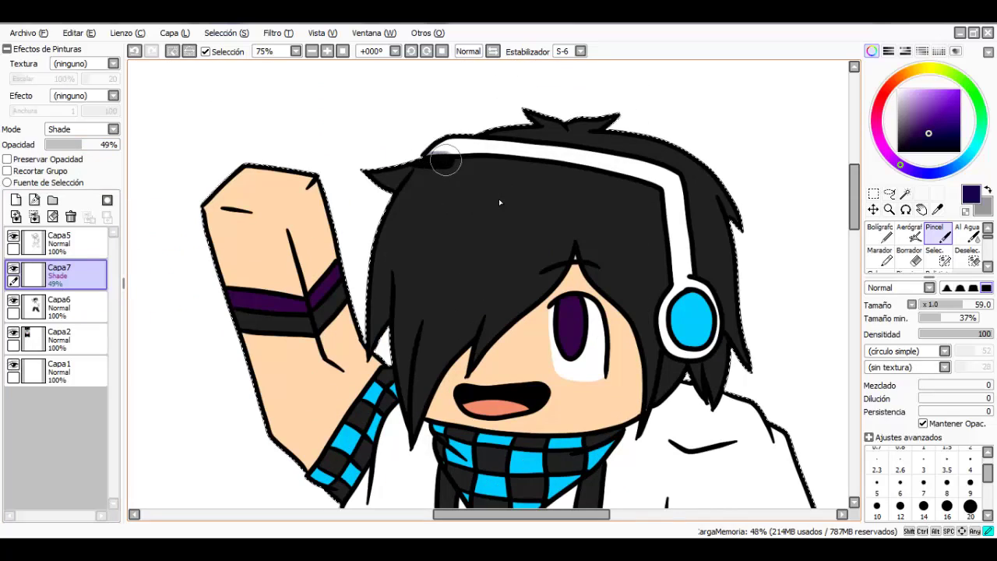
mouse_move(445, 160)
mouse_down()
mouse_move(567, 168)
mouse_move(661, 198)
mouse_up()
key(ctrl+z)
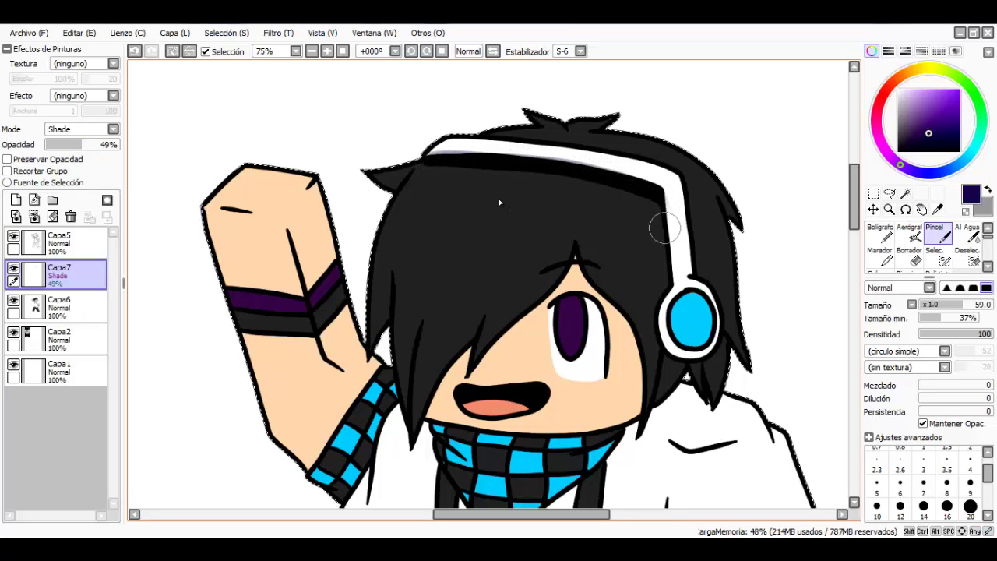
- Paint shadows on the hair tuft beside the headphone band, along the hair's outer edge and in the long fringe strands
drag(418, 167, 345, 178)
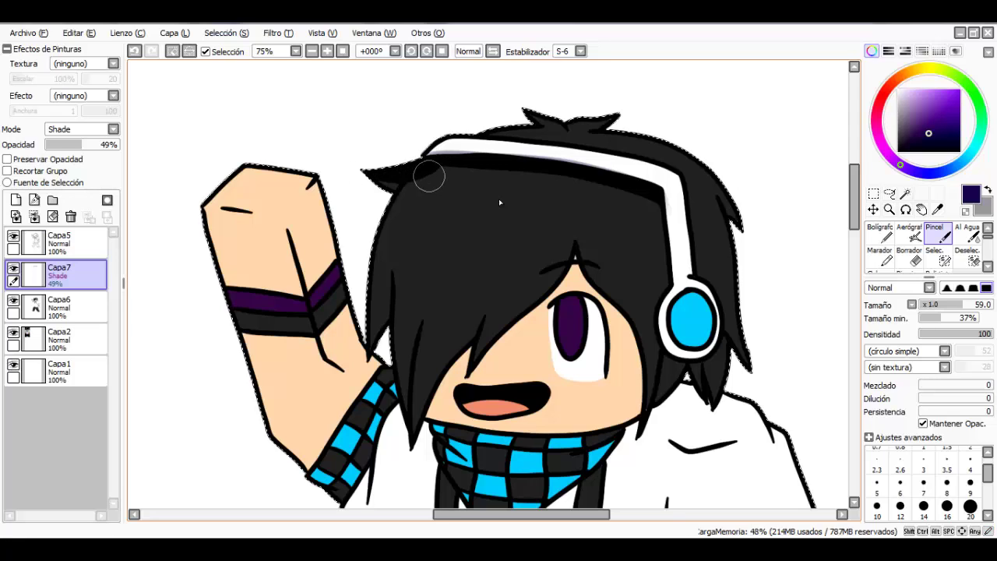
drag(409, 175, 368, 203)
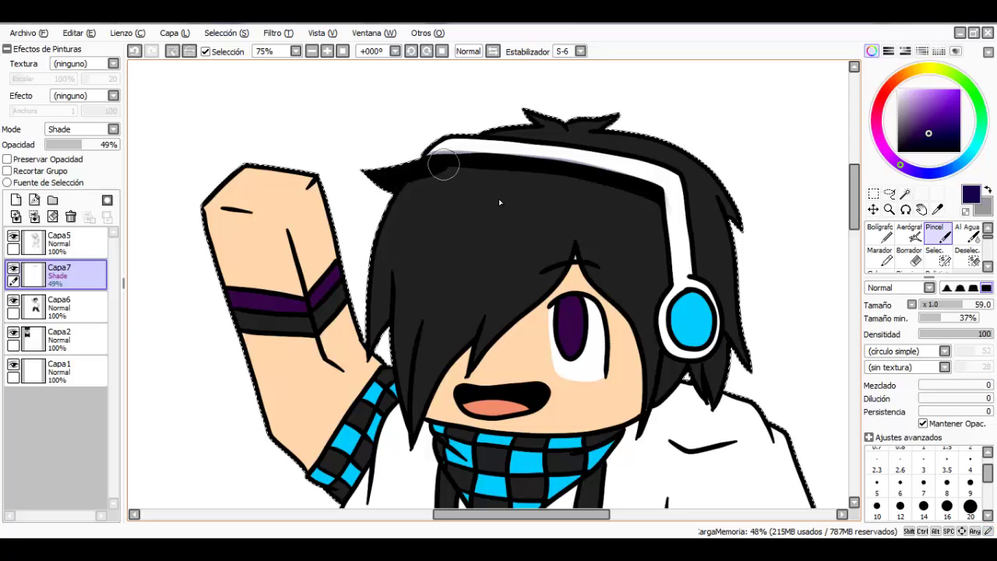
mouse_move(408, 176)
mouse_down()
mouse_move(470, 176)
mouse_move(473, 165)
mouse_move(426, 178)
mouse_up()
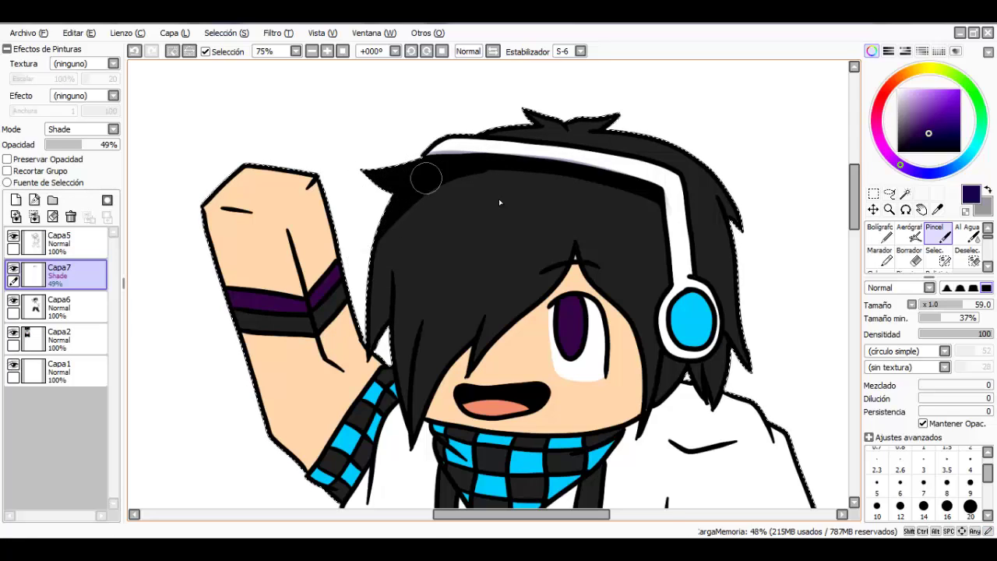
mouse_move(385, 216)
mouse_down()
mouse_move(374, 312)
mouse_move(378, 263)
mouse_move(411, 420)
mouse_up()
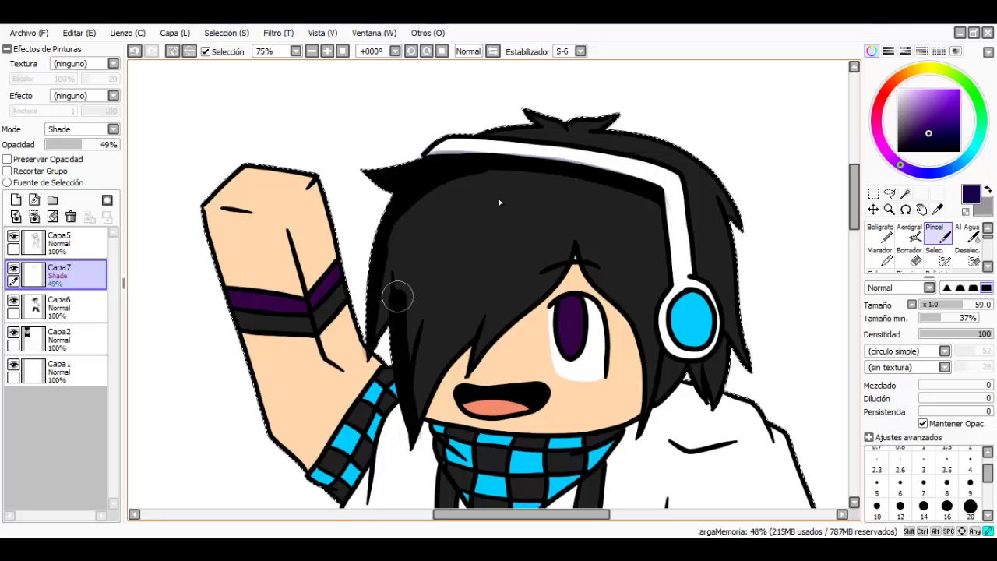
mouse_move(397, 296)
mouse_down()
mouse_move(411, 424)
mouse_move(452, 278)
mouse_up()
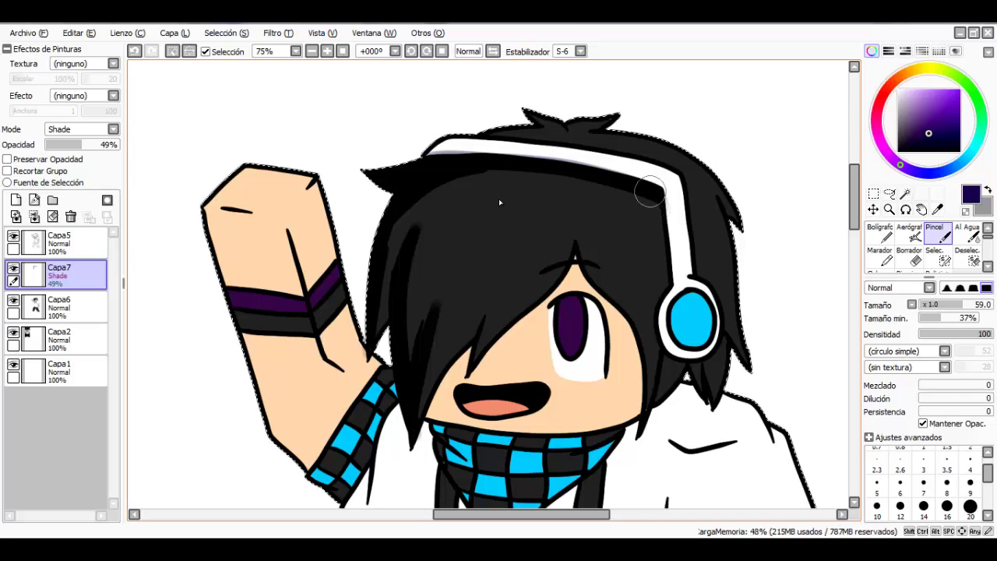
- Shade the hair along the headphone band and around the ear cup, and the edge of its blue centre at brush size 24
drag(650, 191, 662, 290)
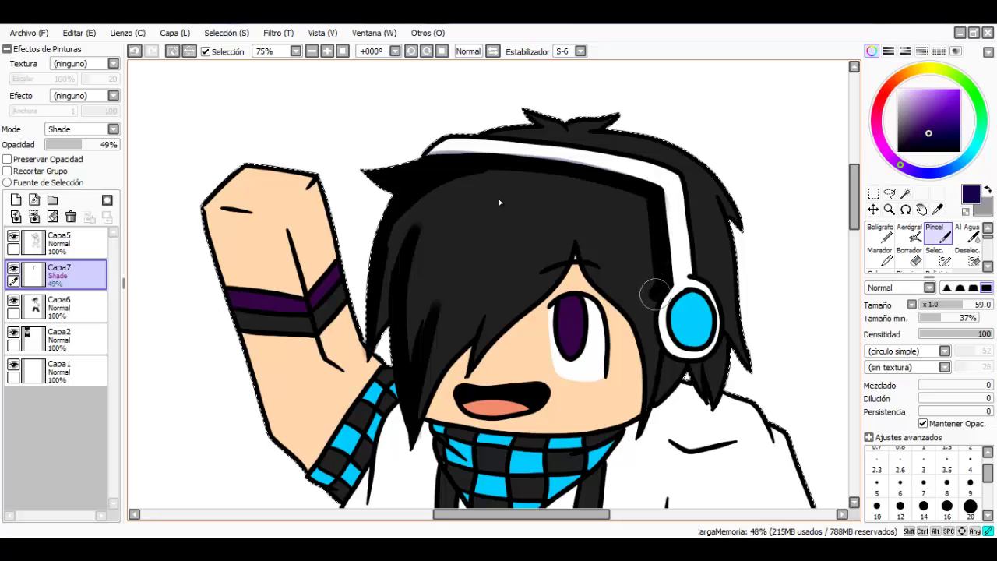
drag(649, 330, 671, 366)
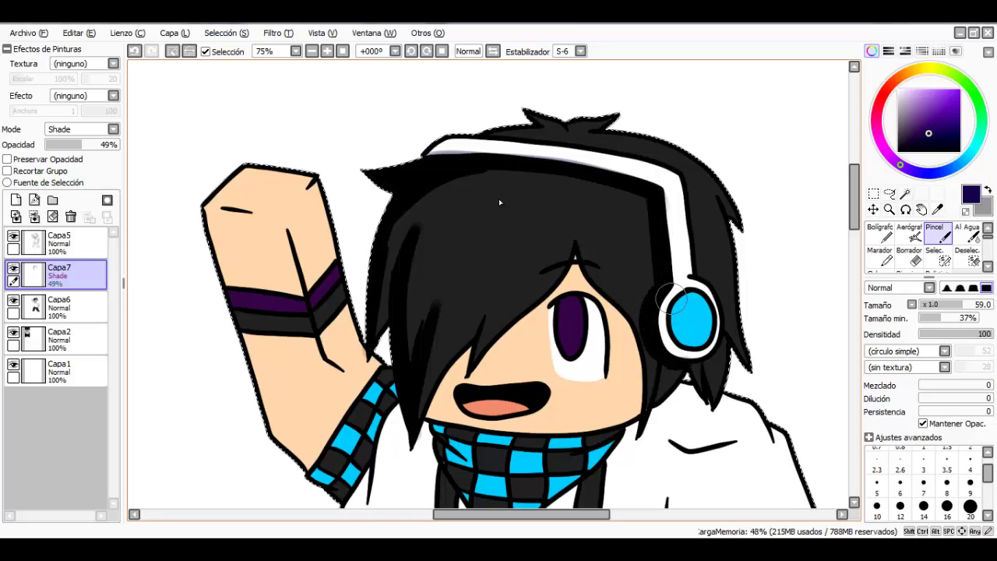
click(935, 305)
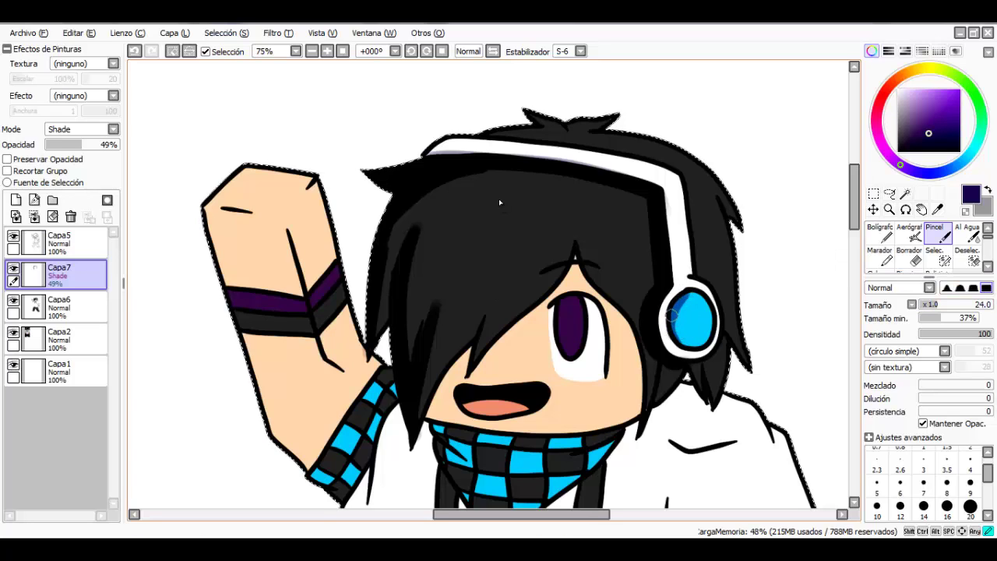
mouse_move(676, 311)
mouse_down()
mouse_move(675, 328)
mouse_move(694, 349)
mouse_up()
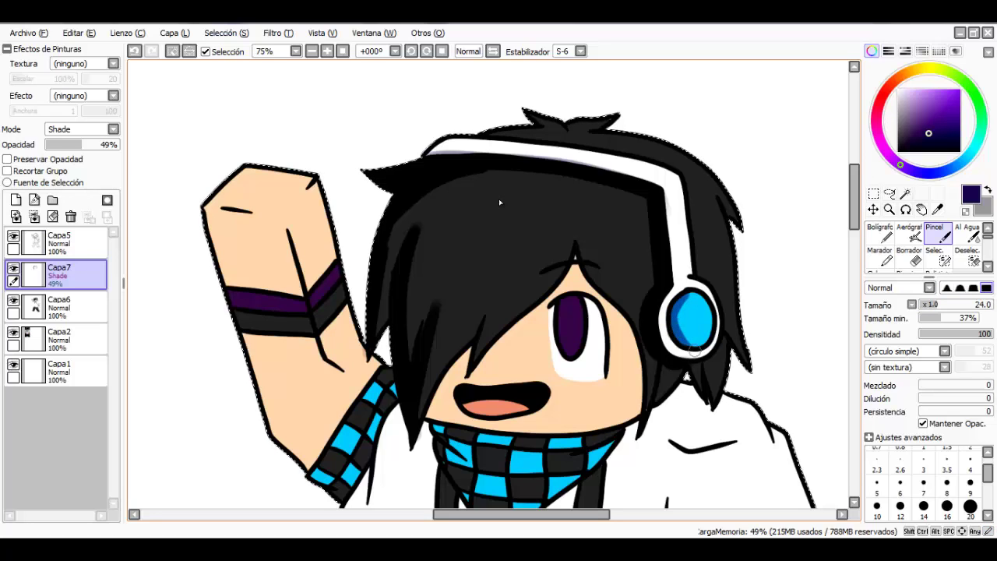
- Shade the face along the fringe and side hair, and the upper edge of the eye white, at brush size 24
key(space)
drag(497, 200, 513, 153)
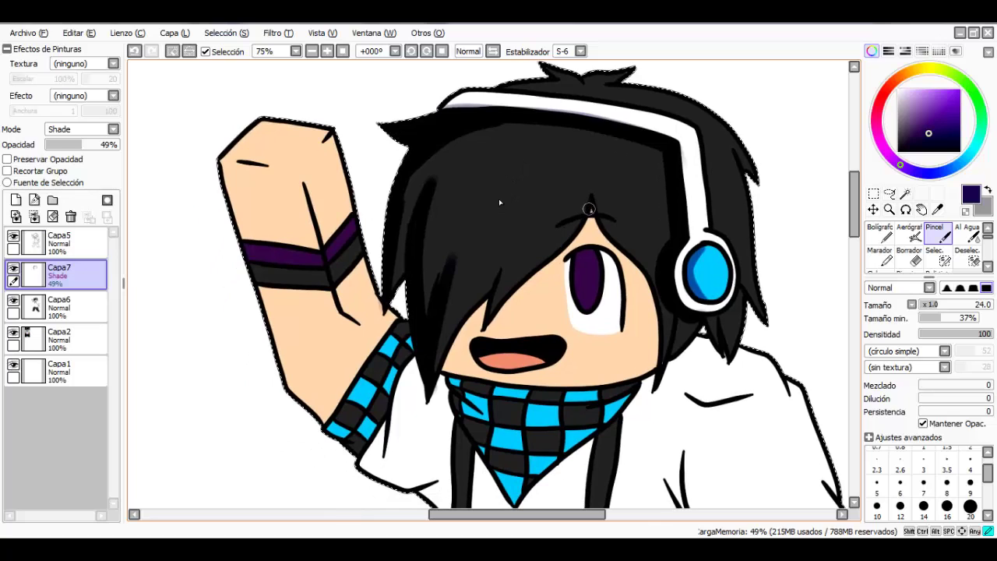
drag(590, 210, 603, 240)
key(ctrl+z)
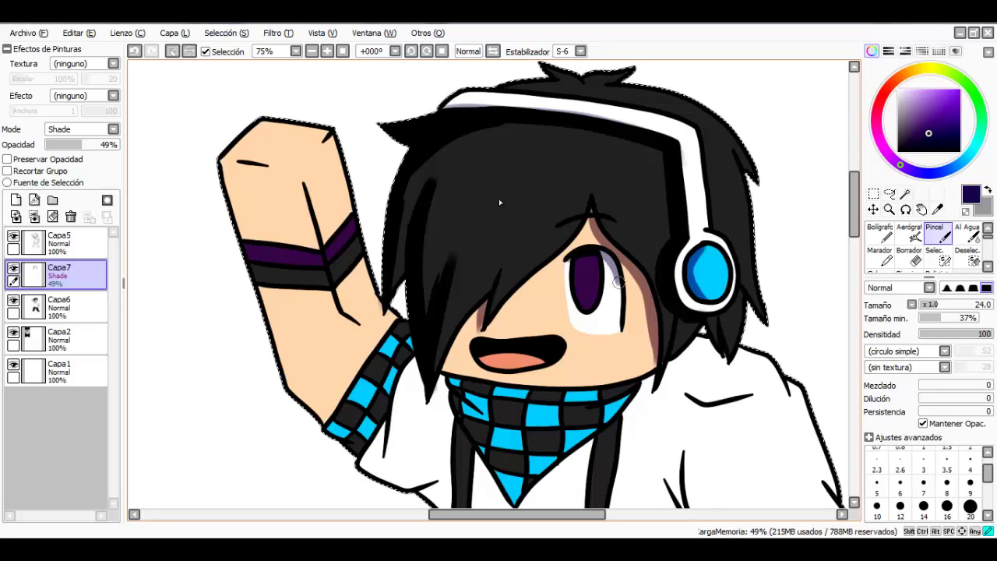
- Shade the upper edge of the checkered scarf beneath the chin
drag(619, 283, 642, 190)
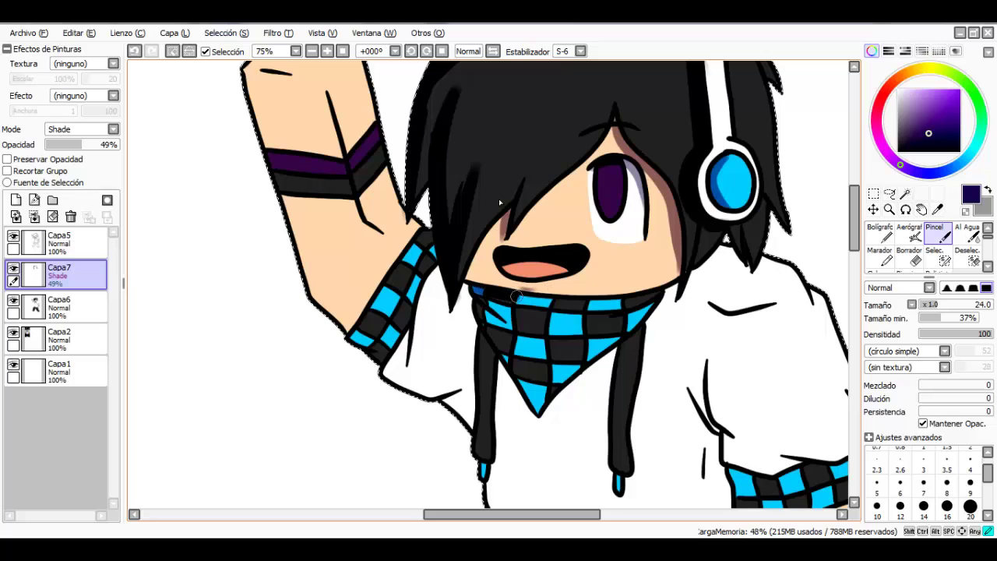
mouse_move(589, 303)
mouse_down()
mouse_move(669, 296)
mouse_move(661, 292)
mouse_move(681, 284)
mouse_move(666, 318)
mouse_up()
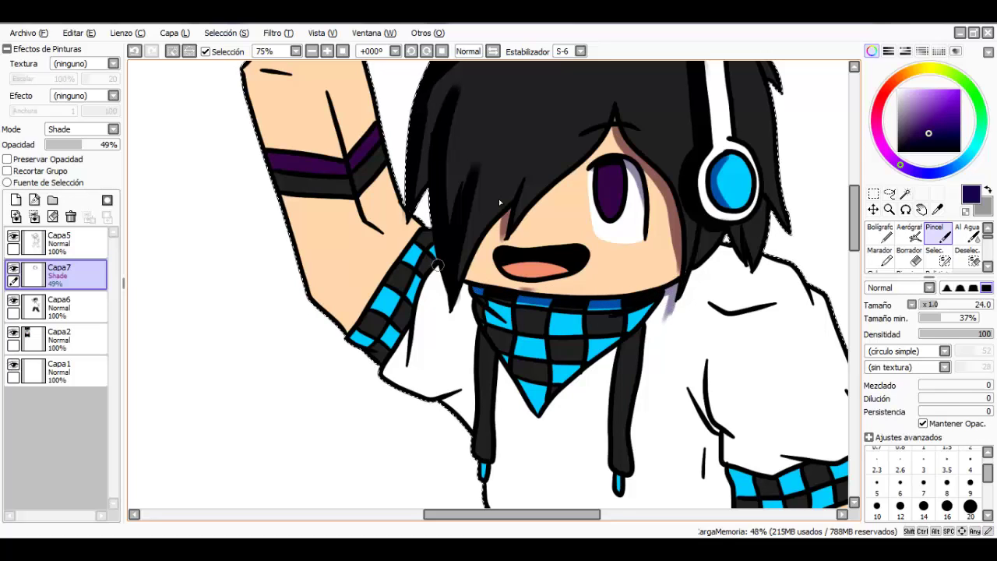
- Paint shadows on the folds at both upper corners of the checkered scarf
drag(478, 304, 490, 325)
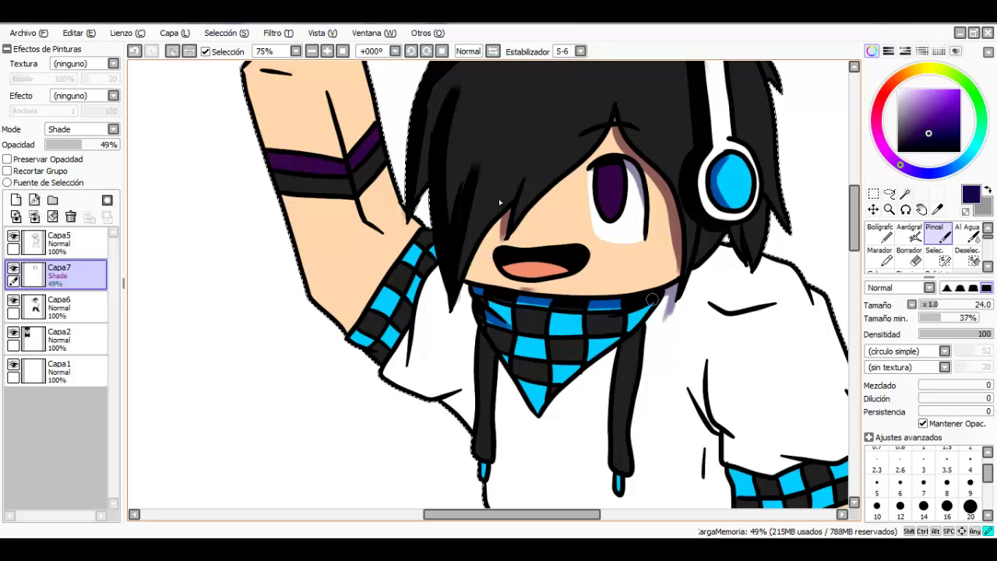
drag(652, 299, 610, 323)
- Shade the raised arm, its checkered cuff and the sleeve beneath the hair at brush size 35
drag(673, 270, 776, 327)
key(bracketright)
key(bracketright)
key(bracketright)
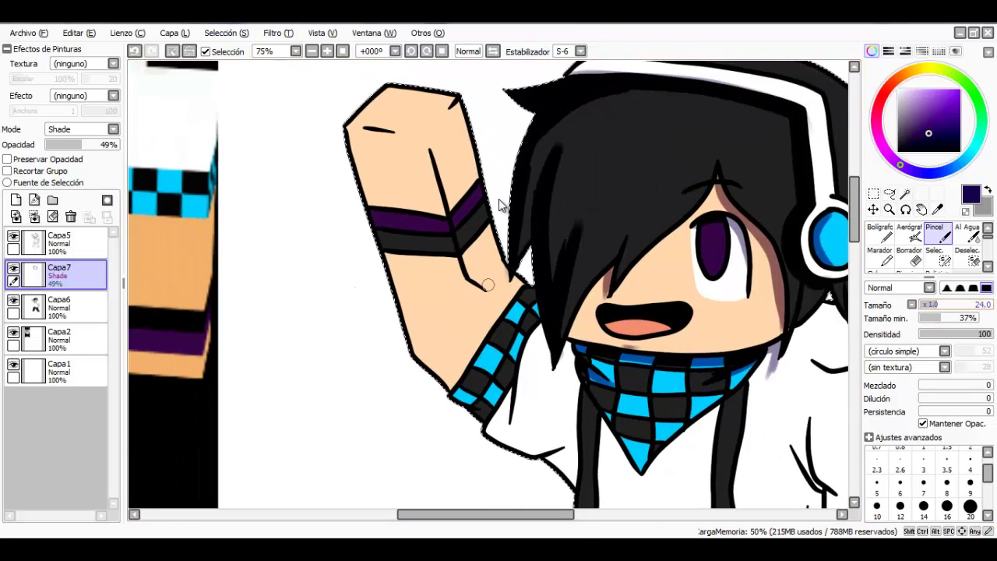
mouse_move(466, 94)
mouse_down()
mouse_move(381, 129)
mouse_move(428, 327)
mouse_move(482, 398)
mouse_move(462, 394)
mouse_move(379, 266)
mouse_move(352, 133)
mouse_move(389, 203)
mouse_move(392, 84)
mouse_move(369, 115)
mouse_move(424, 347)
mouse_up()
mouse_move(525, 368)
mouse_down()
mouse_move(510, 312)
mouse_move(492, 365)
mouse_up()
mouse_move(531, 319)
mouse_down()
mouse_move(505, 218)
mouse_move(498, 234)
mouse_move(537, 210)
mouse_move(506, 175)
mouse_move(537, 230)
mouse_move(536, 333)
mouse_up()
- Shade the white shirt alongside the hanging hood cords and beneath the scarf at brush size 35
mouse_move(554, 255)
mouse_down()
mouse_move(586, 313)
mouse_move(600, 243)
mouse_up()
drag(647, 204, 645, 336)
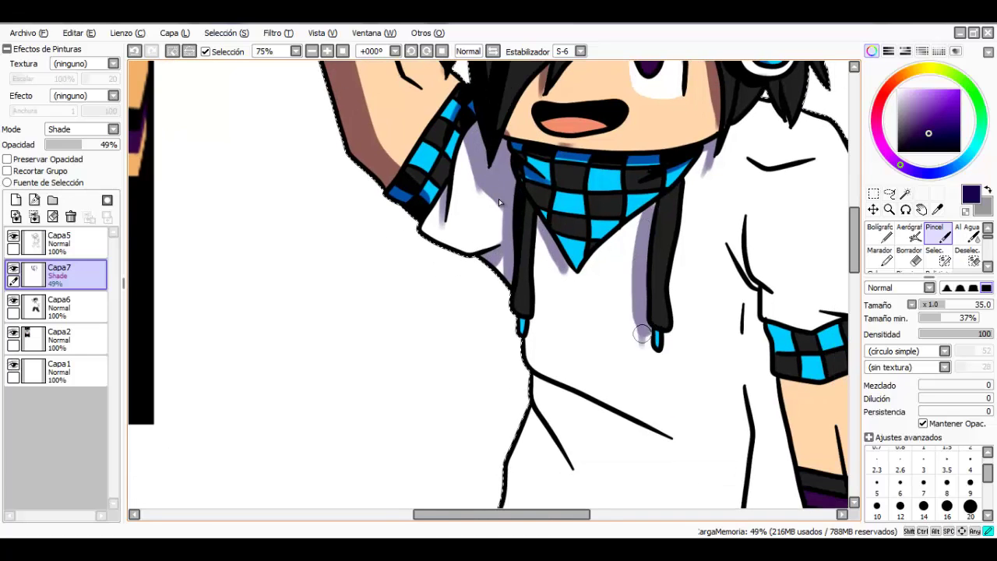
drag(545, 342, 520, 285)
mouse_move(504, 263)
mouse_down()
mouse_move(505, 293)
mouse_move(535, 321)
mouse_up()
- Shade the shirt's waist folds, its outer side, the lower hem and the long fold near the lowered arm
drag(513, 327, 647, 389)
mouse_move(561, 343)
mouse_down()
mouse_move(516, 292)
mouse_move(523, 377)
mouse_up()
mouse_move(467, 276)
mouse_down()
mouse_move(477, 307)
mouse_move(471, 229)
mouse_move(503, 193)
mouse_up()
mouse_move(502, 206)
mouse_down()
mouse_move(482, 245)
mouse_move(474, 327)
mouse_up()
drag(475, 323, 469, 261)
drag(442, 376, 397, 315)
drag(496, 300, 561, 305)
drag(669, 125, 663, 289)
drag(537, 187, 497, 436)
- Shade the lowered arm's sleeve folds and checkered cuff, and the inner edge of the arm down to the wristband
mouse_move(603, 229)
mouse_down()
mouse_move(636, 278)
mouse_move(621, 208)
mouse_up()
mouse_move(615, 181)
mouse_down()
mouse_move(610, 260)
mouse_move(648, 204)
mouse_up()
drag(724, 208, 730, 238)
drag(775, 332, 713, 260)
drag(704, 320, 686, 263)
mouse_move(581, 292)
mouse_down()
mouse_move(640, 299)
mouse_move(705, 282)
mouse_up()
drag(654, 342, 661, 261)
drag(616, 288, 587, 205)
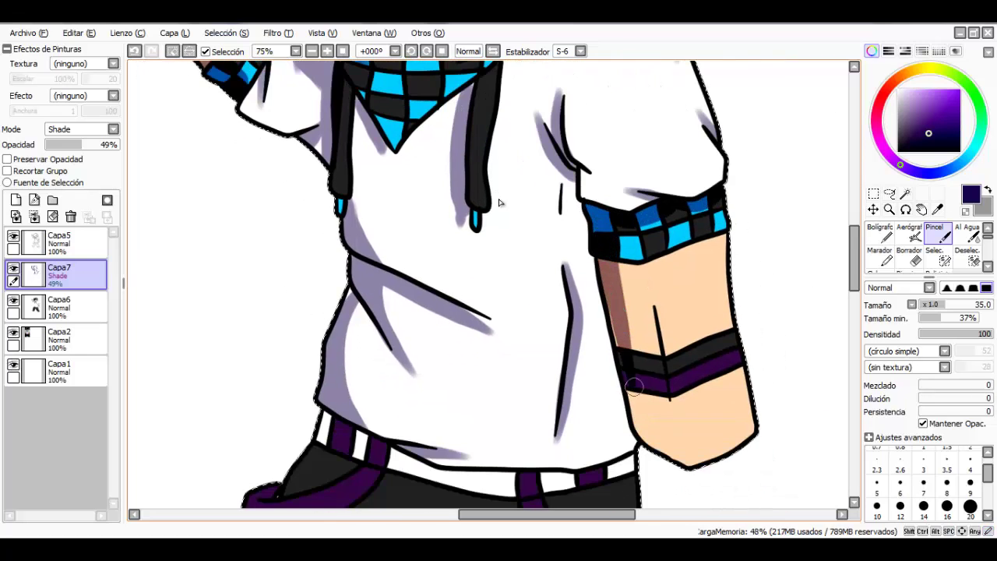
- Shade the trousers along the two purple belt straps, and set the shading layer's opacity to 24%
scroll(499, 203, down, 3)
drag(497, 200, 518, 177)
mouse_move(626, 218)
mouse_down()
mouse_move(640, 256)
mouse_move(741, 319)
mouse_up()
mouse_move(362, 244)
mouse_down()
mouse_move(461, 231)
mouse_move(488, 207)
mouse_move(458, 229)
mouse_up()
key(ctrl+z)
mouse_move(462, 183)
mouse_down()
mouse_move(400, 204)
mouse_move(359, 237)
mouse_up()
click(63, 144)
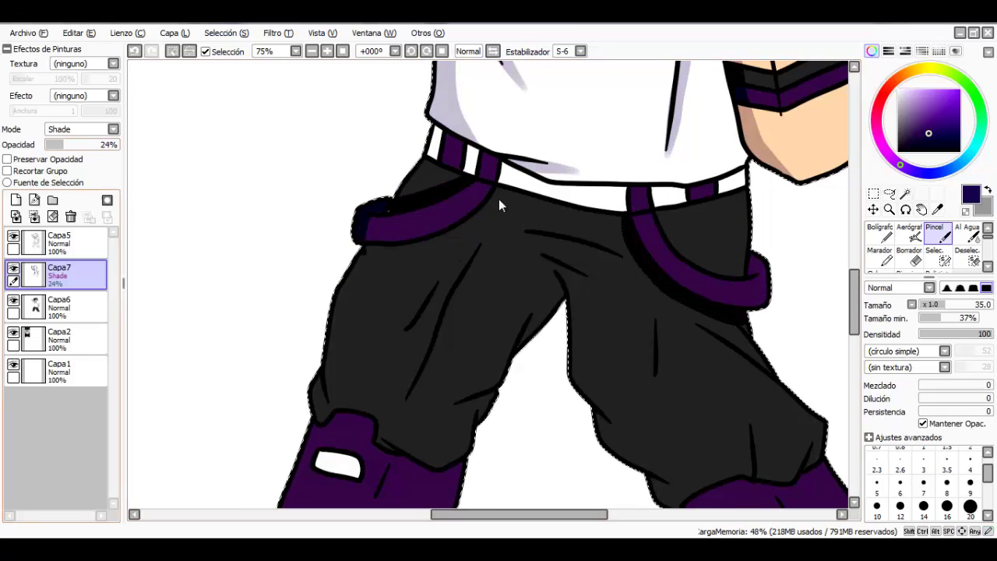
- Paint shadows on the trouser folds at the crotch, the thighs and behind the knee
drag(499, 201, 484, 247)
mouse_move(440, 180)
mouse_down()
mouse_move(426, 224)
mouse_move(423, 166)
mouse_move(445, 92)
mouse_up()
drag(444, 244, 404, 297)
drag(451, 373, 502, 356)
drag(517, 319, 544, 269)
mouse_move(533, 202)
mouse_down()
mouse_move(610, 250)
mouse_move(627, 235)
mouse_move(595, 192)
mouse_up()
drag(636, 264, 638, 206)
mouse_move(733, 232)
mouse_down()
mouse_move(740, 253)
mouse_move(671, 210)
mouse_up()
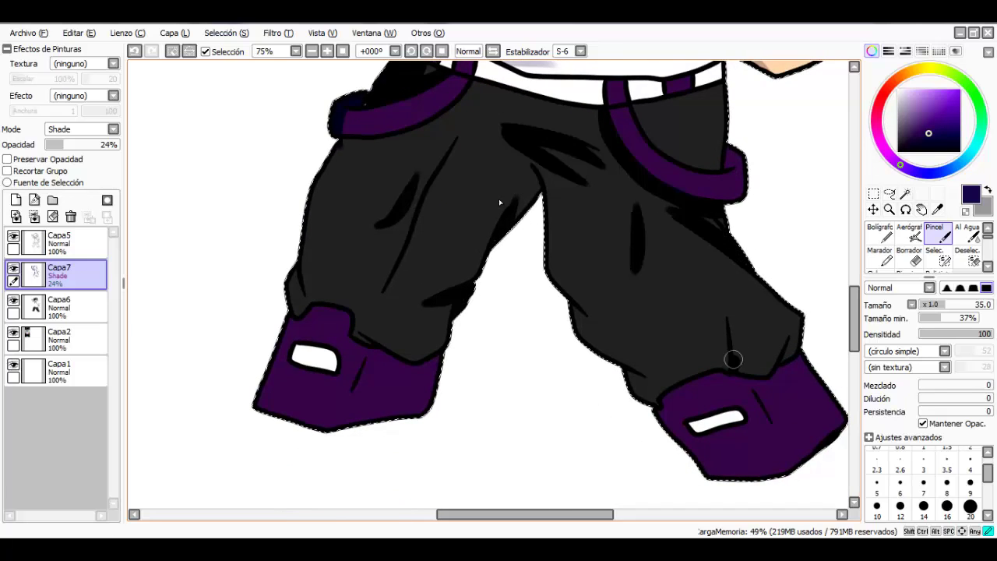
- Shade the lower folds and inner edge of the trouser leg below the lowered arm, and the inner side of its shoe
drag(732, 360, 728, 310)
drag(777, 371, 792, 331)
drag(547, 189, 598, 321)
drag(549, 208, 555, 265)
mouse_move(640, 356)
mouse_down()
mouse_move(583, 327)
mouse_move(649, 395)
mouse_move(617, 327)
mouse_up()
mouse_move(661, 303)
mouse_down()
mouse_move(621, 324)
mouse_move(648, 367)
mouse_move(641, 326)
mouse_move(672, 390)
mouse_up()
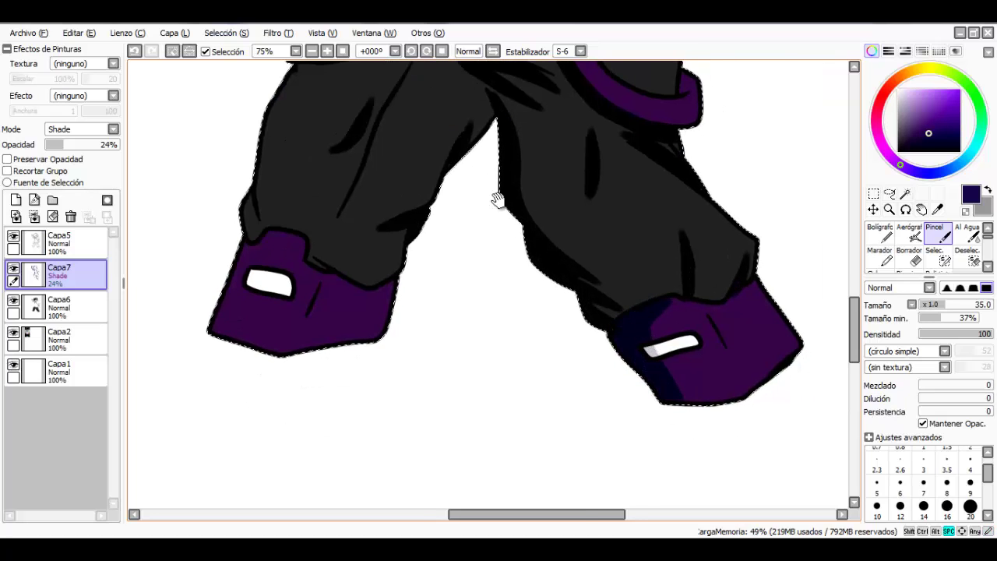
- Shade the outer edge of the trouser leg below the raised arm, and the outer side of its purple shoe
drag(499, 200, 627, 271)
mouse_move(411, 131)
mouse_down()
mouse_move(438, 107)
mouse_move(350, 399)
mouse_up()
drag(456, 331, 389, 394)
drag(507, 138, 468, 246)
scroll(499, 202, down, 4)
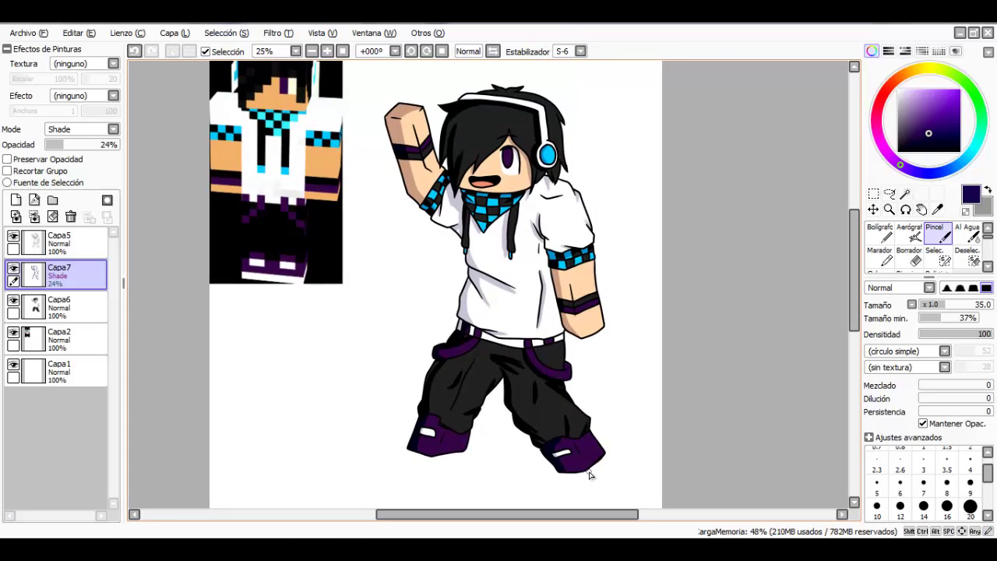
- Add a layer above the shading with Superponer blending at 65% opacity, and choose white as the brush colour
scroll(587, 470, down, 1)
drag(582, 418, 544, 389)
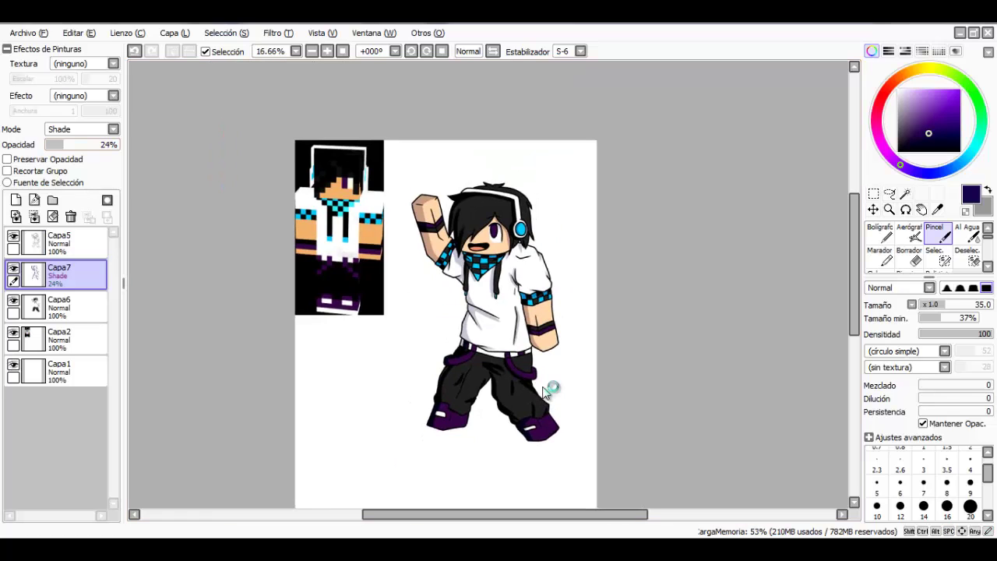
key(ctrl+shift+n)
alt+click(544, 390)
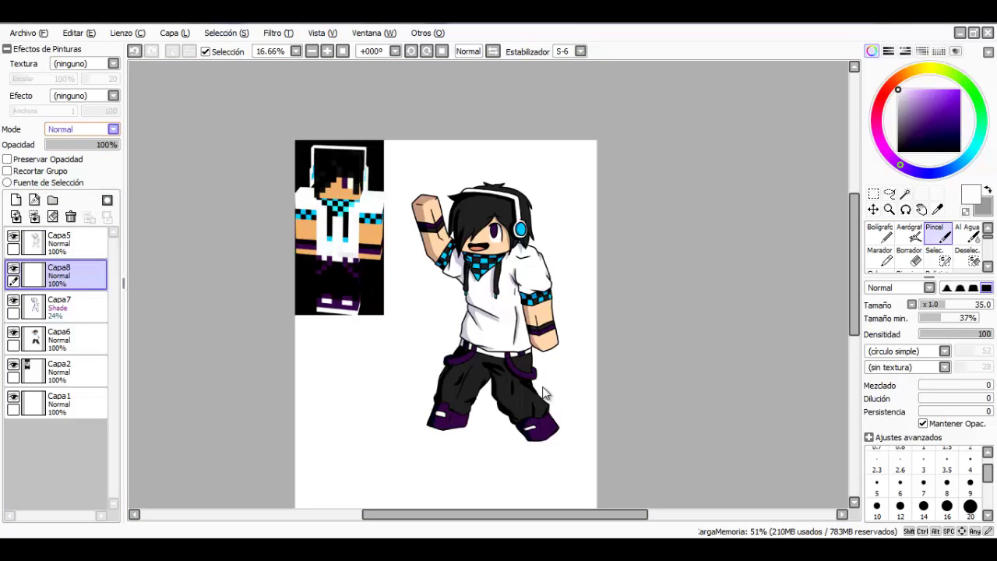
click(84, 129)
click(69, 175)
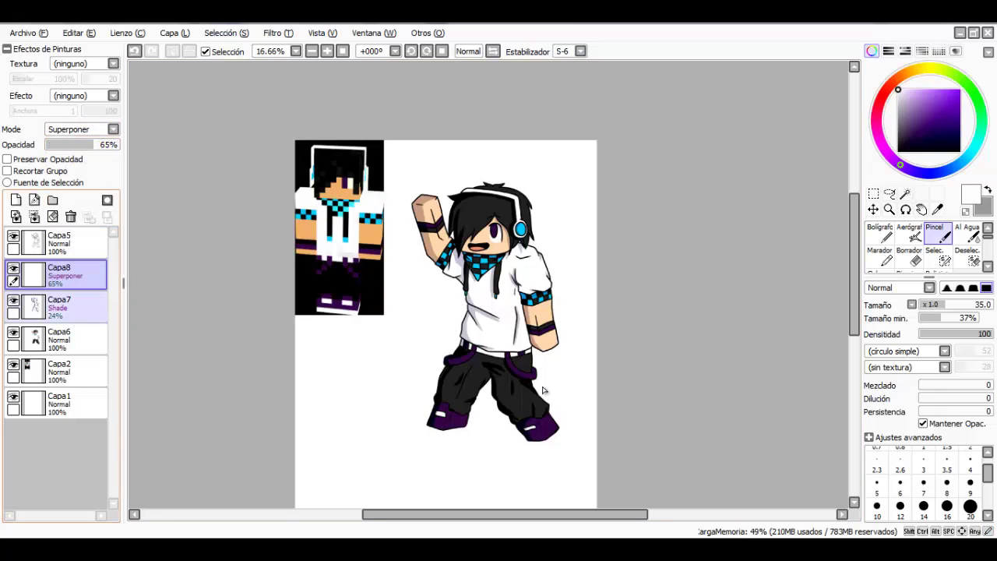
- Paint white highlight strokes through the hair and along the lower cheek at brush size 35
scroll(594, 203, up, 2)
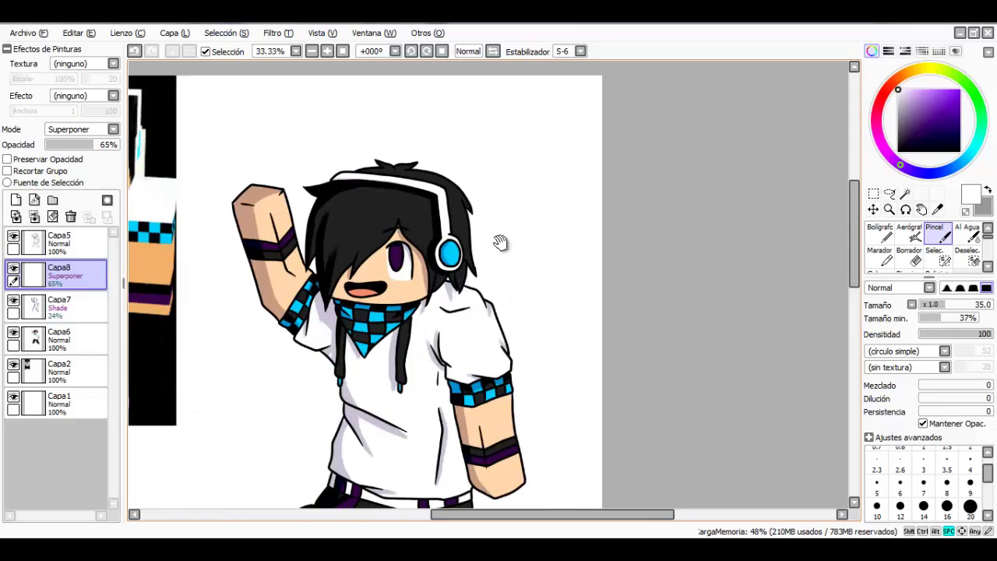
drag(501, 242, 623, 219)
scroll(576, 221, up, 1)
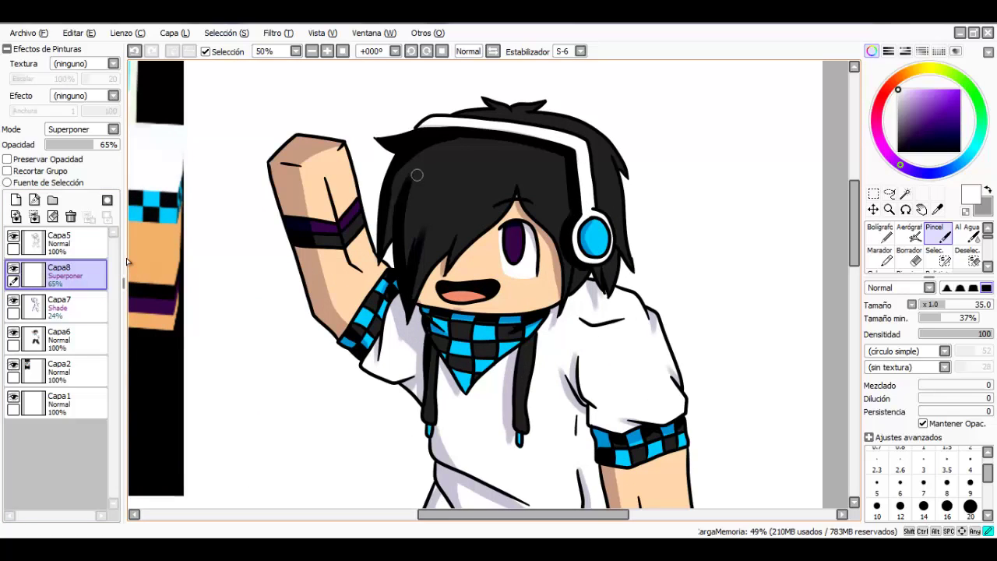
mouse_move(450, 150)
mouse_down()
mouse_move(427, 186)
mouse_move(473, 159)
mouse_move(457, 232)
mouse_move(506, 164)
mouse_move(510, 193)
mouse_up()
drag(535, 159, 556, 206)
drag(585, 133, 604, 200)
drag(604, 200, 611, 137)
drag(541, 239, 557, 216)
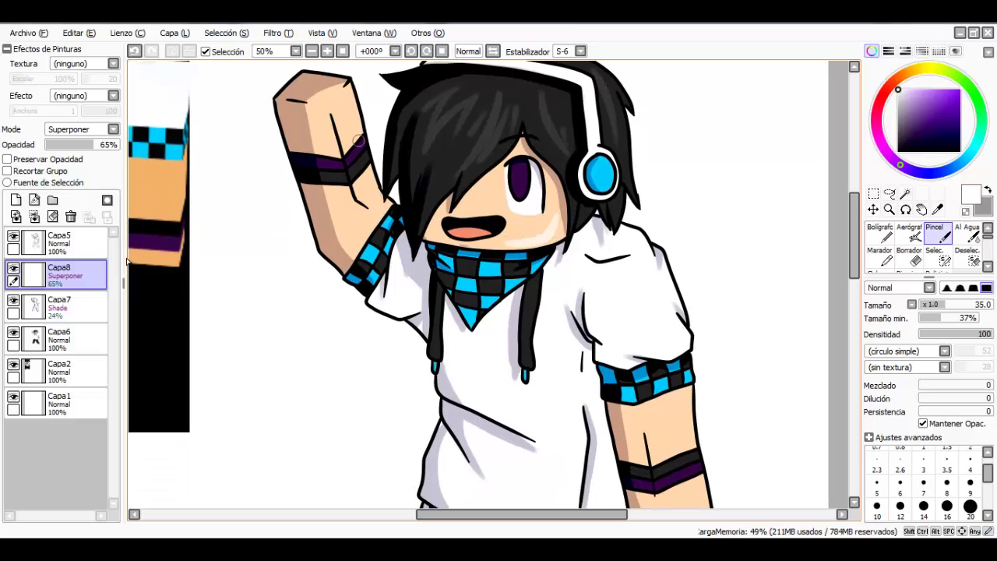
- Paint white highlights along the raised arm and the lowered arm, including their wristbands
drag(348, 90, 368, 167)
mouse_move(348, 92)
mouse_down()
mouse_move(374, 183)
mouse_move(334, 169)
mouse_up()
mouse_move(661, 384)
mouse_down()
mouse_move(620, 269)
mouse_move(651, 346)
mouse_move(659, 401)
mouse_up()
drag(652, 337, 657, 401)
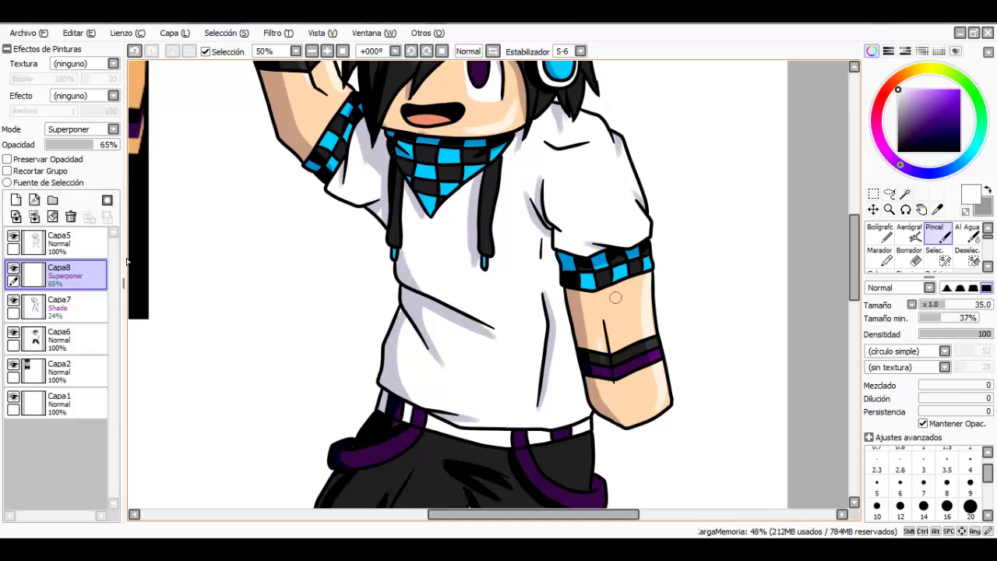
- Paint highlights on the checkered scarf and the checkered cuff of the raised arm
mouse_move(440, 165)
mouse_down()
mouse_move(508, 179)
mouse_move(511, 205)
mouse_up()
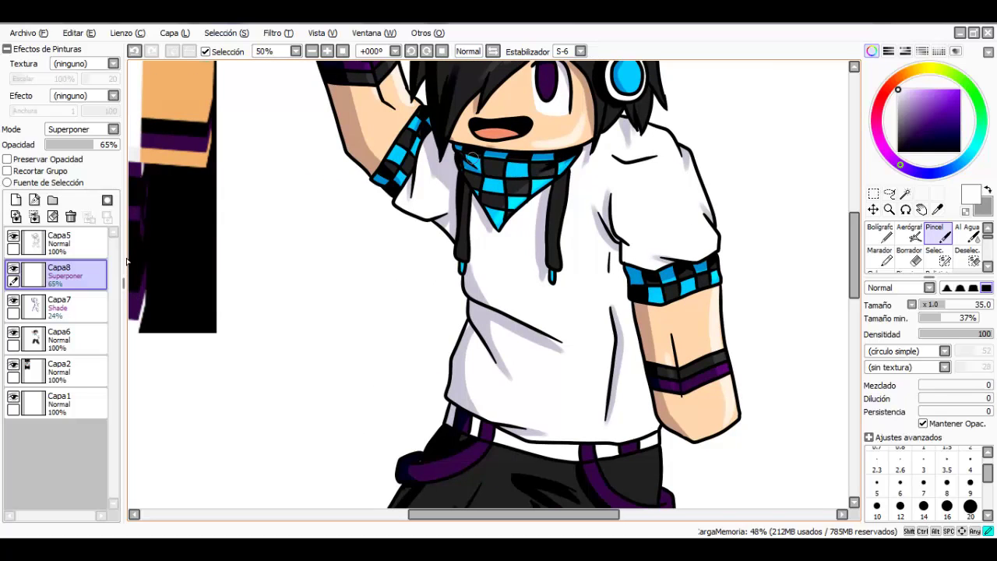
scroll(126, 261, down, 1)
scroll(126, 261, left, 1)
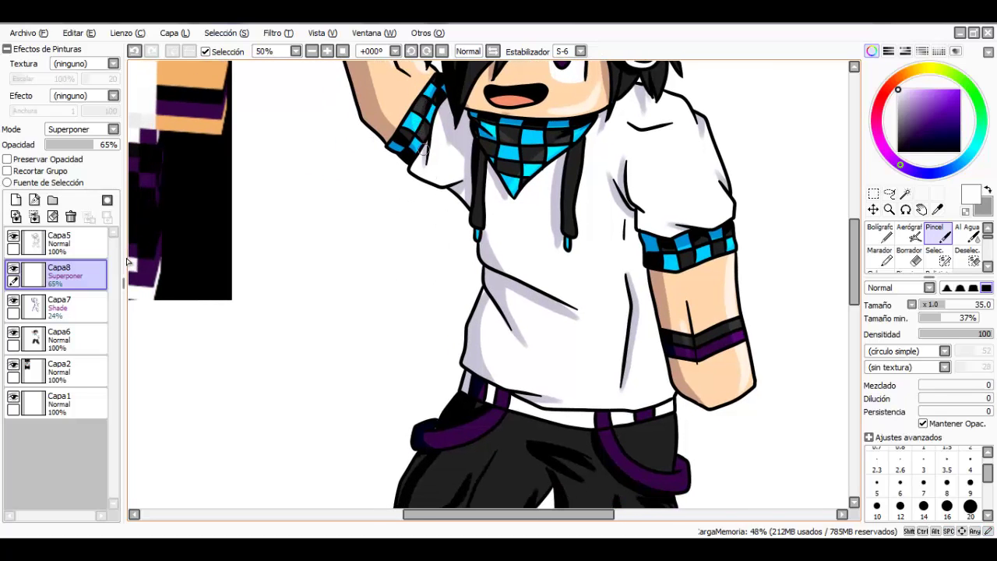
- Highlight the purple strap below the lowered arm, and the hip and thigh of the trousers on that side
scroll(127, 260, down, 4)
scroll(127, 260, right, 2)
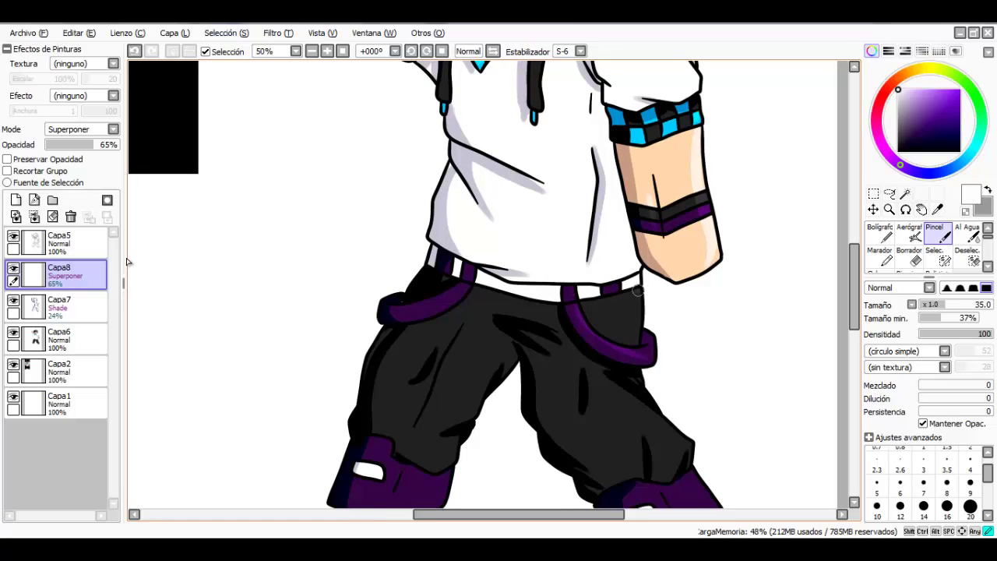
scroll(127, 261, down, 4)
scroll(127, 261, left, 2)
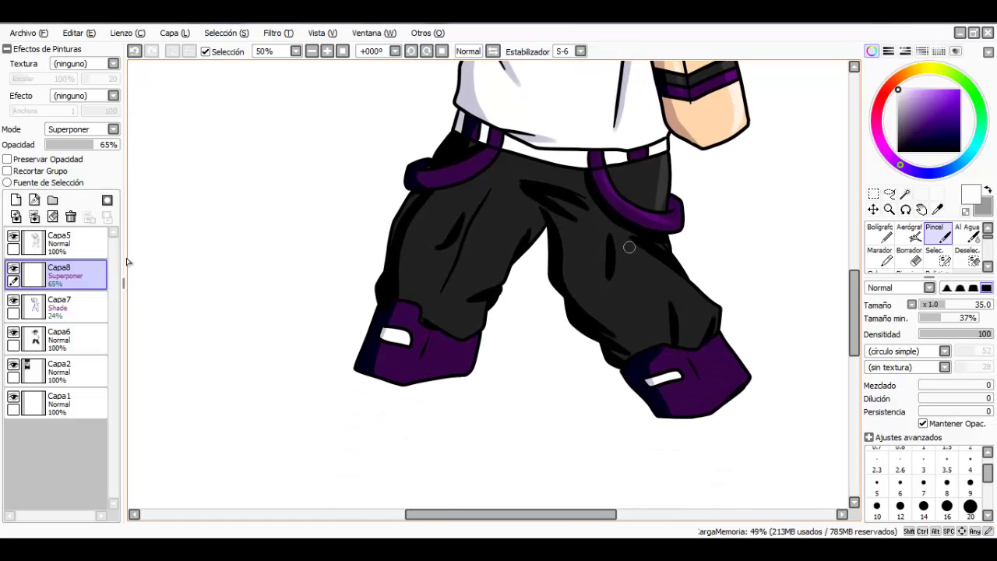
drag(629, 247, 706, 304)
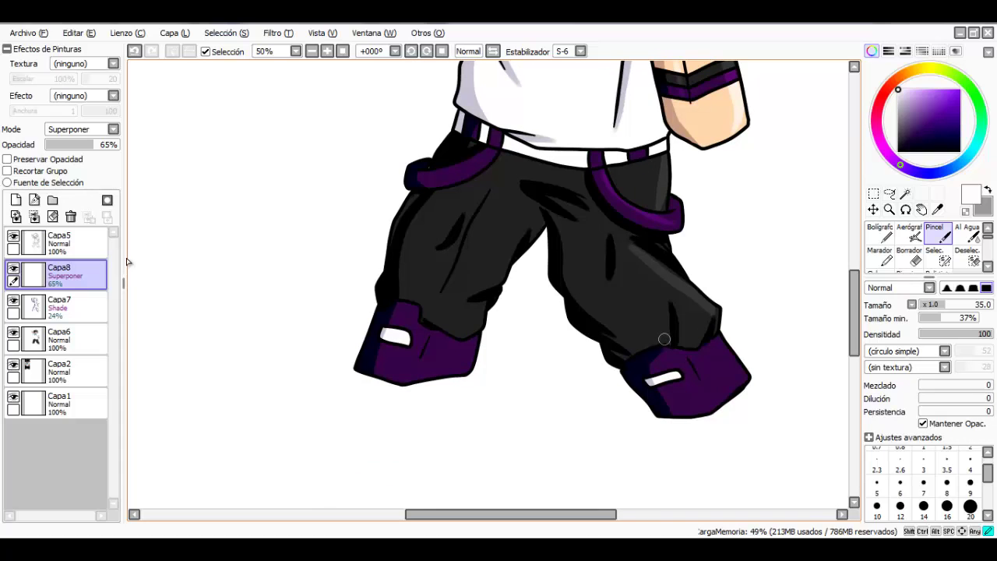
- Paint highlights along the edges and creases of both purple shoes
scroll(685, 327, down, 1)
scroll(686, 327, right, 1)
drag(710, 309, 705, 382)
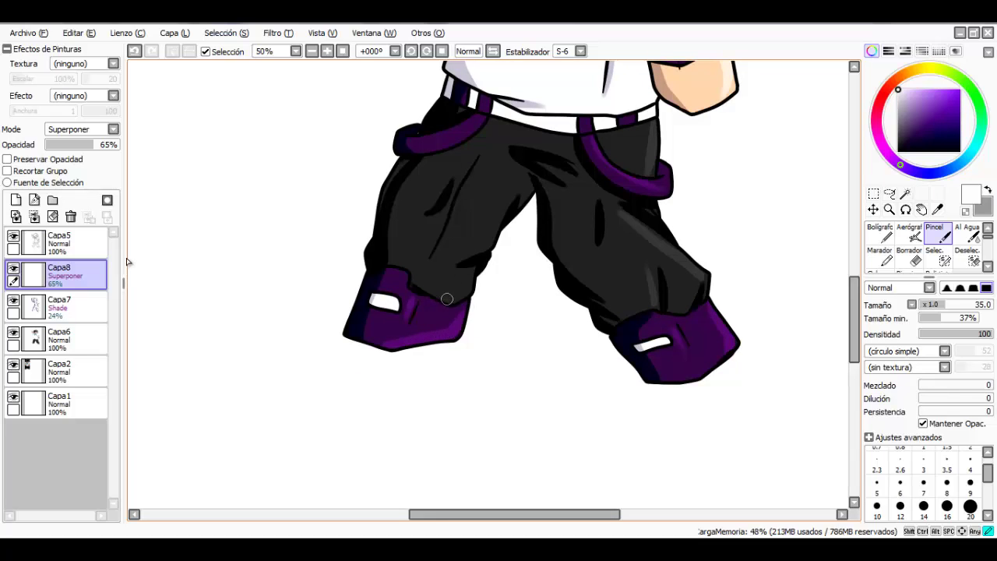
- Highlight the inner edge of the trouser leg below the raised arm and the purple strap above it
drag(447, 299, 483, 249)
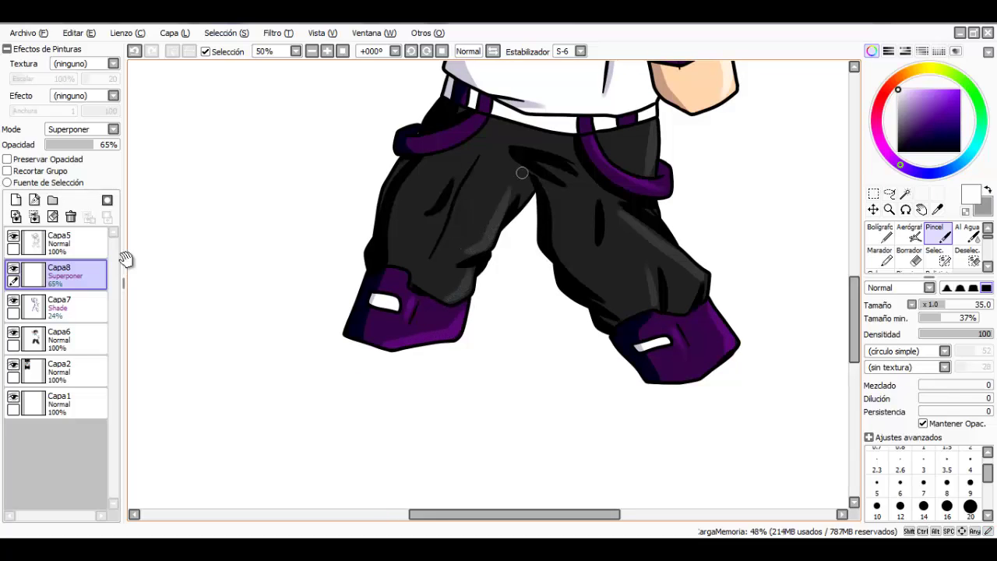
scroll(479, 249, up, 3)
scroll(479, 249, left, 2)
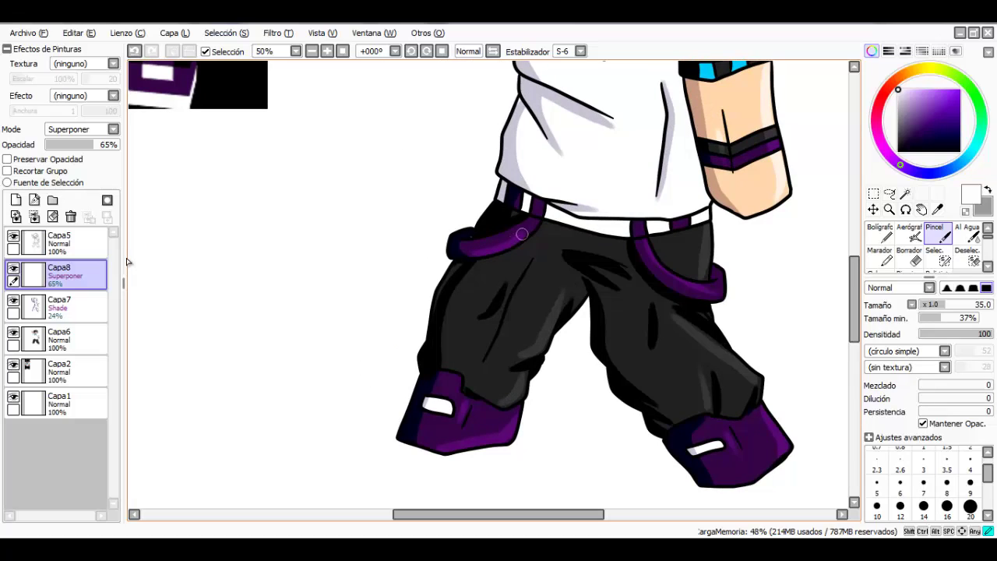
- Paint a highlight on the blue centre of the headphone ear cup
scroll(530, 237, down, 1)
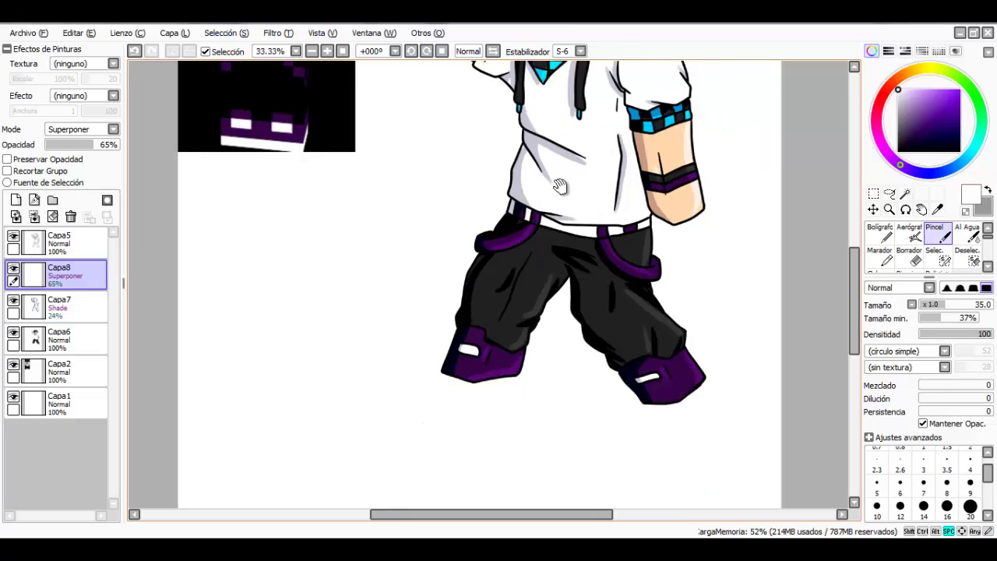
drag(561, 187, 512, 245)
scroll(514, 242, down, 1)
drag(532, 171, 499, 237)
scroll(500, 235, down, 1)
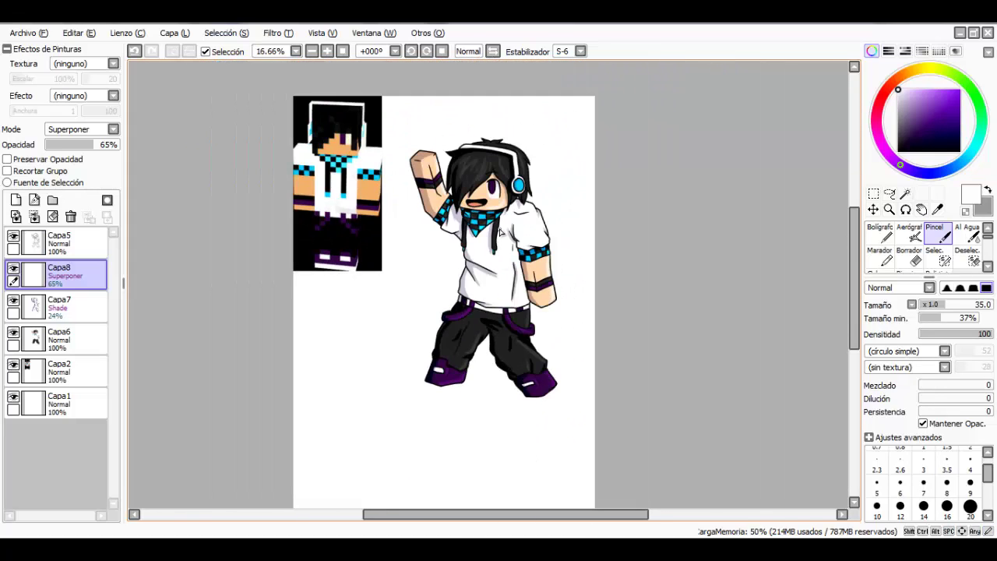
scroll(458, 330, up, 1)
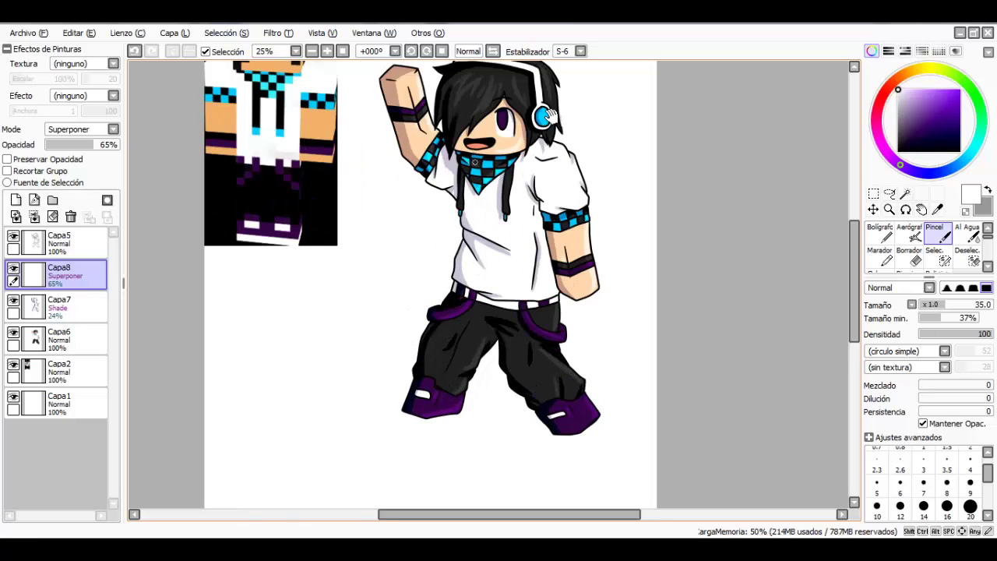
scroll(547, 115, up, 4)
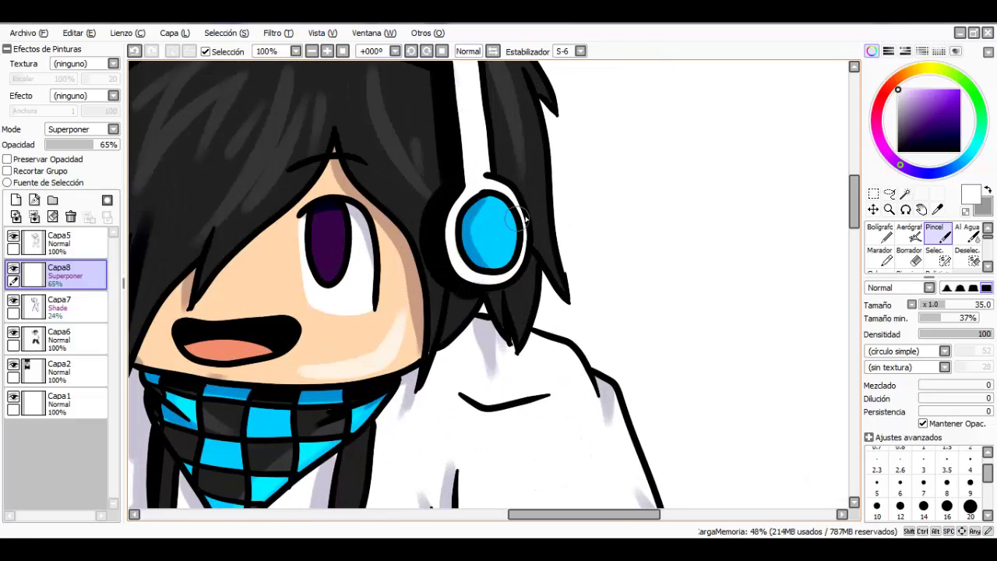
drag(496, 214, 495, 226)
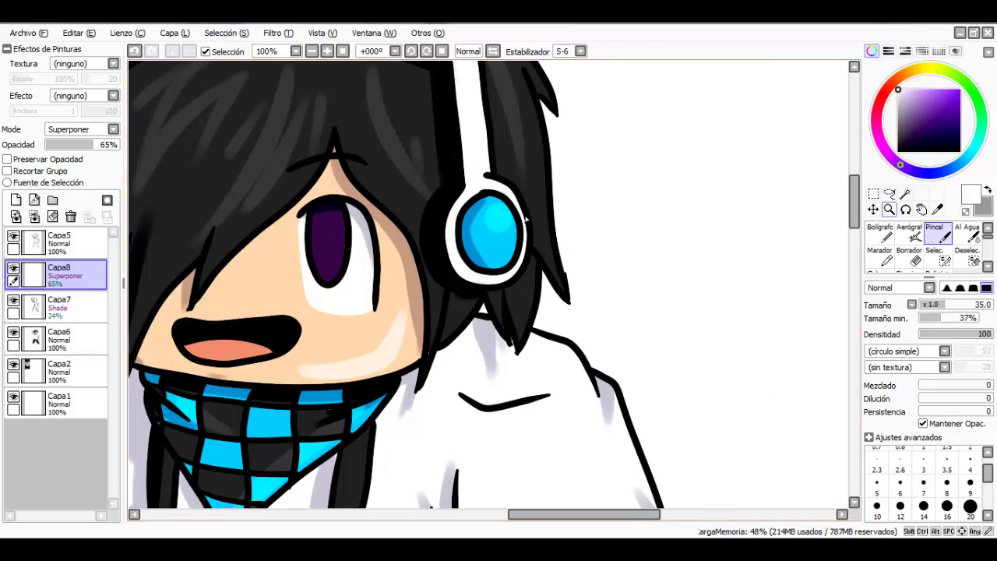
- Add a new layer on top and paint two white shine spots on the purple iris with Boli tinta at size 20
click(16, 200)
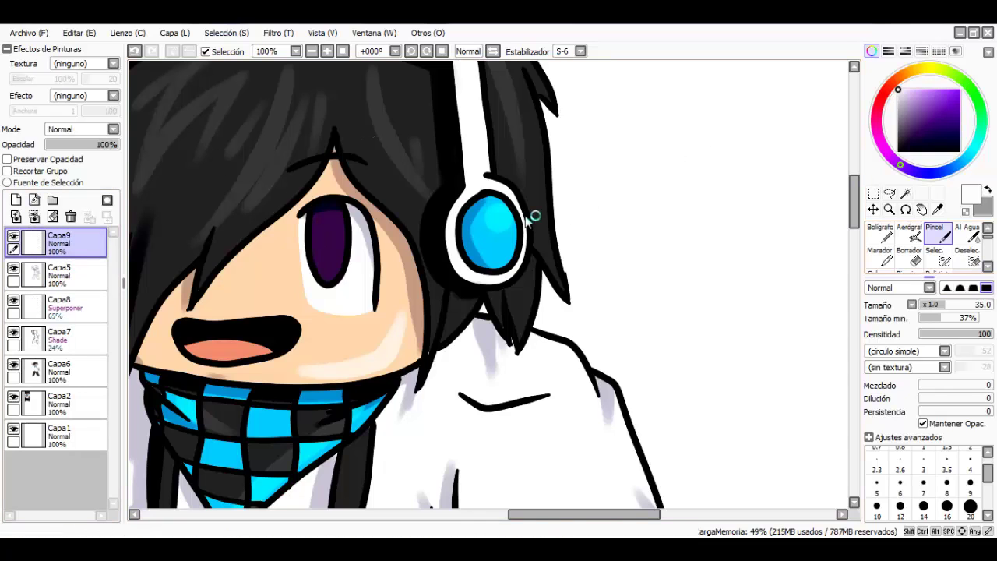
scroll(938, 260, down, 1)
click(938, 256)
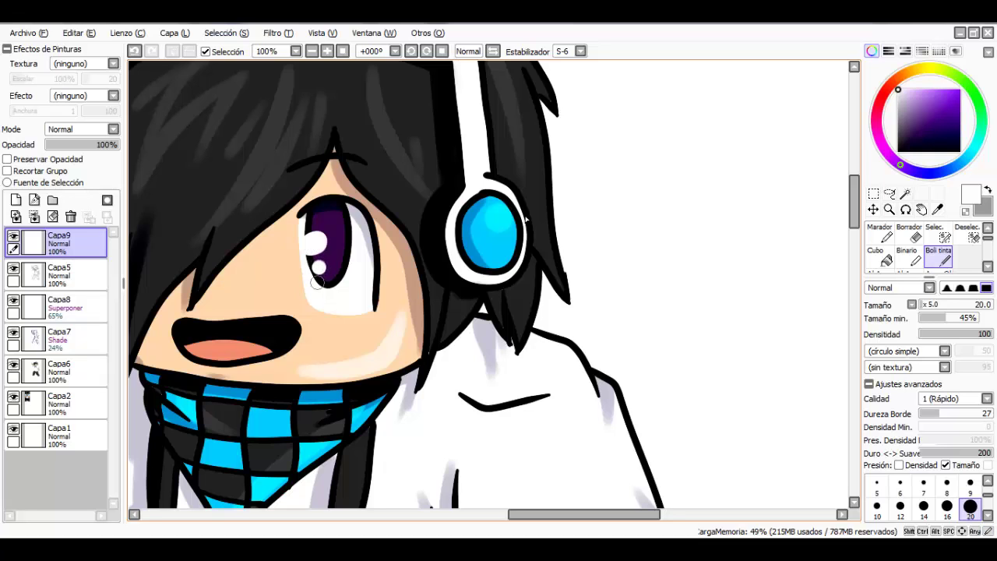
scroll(317, 282, down, 2)
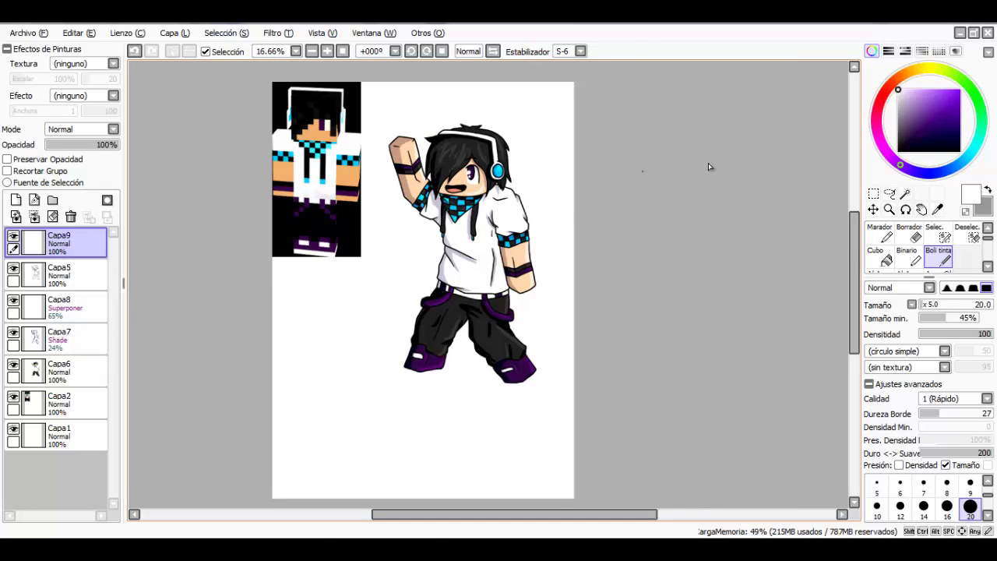
scroll(551, 178, up, 2)
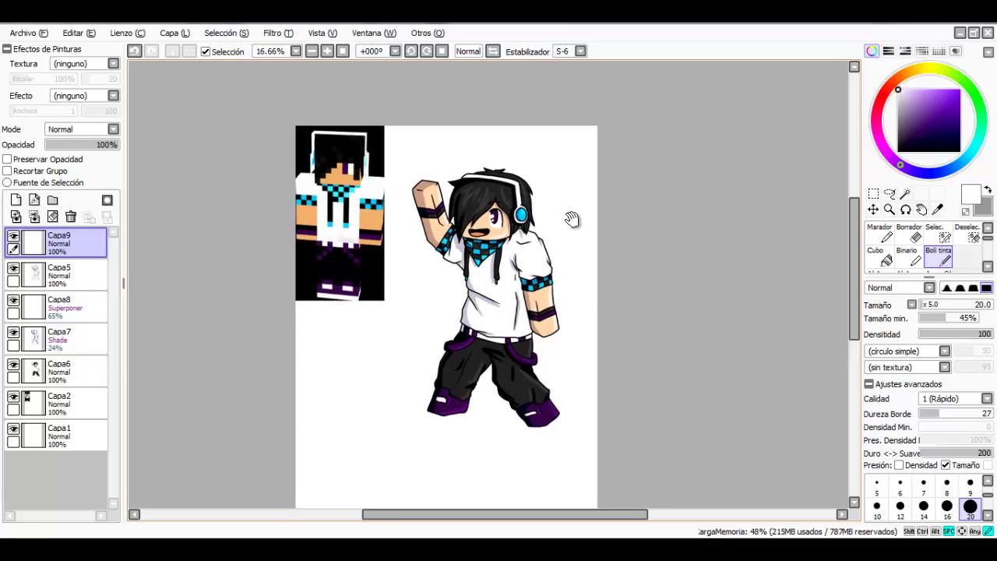
drag(491, 224, 526, 184)
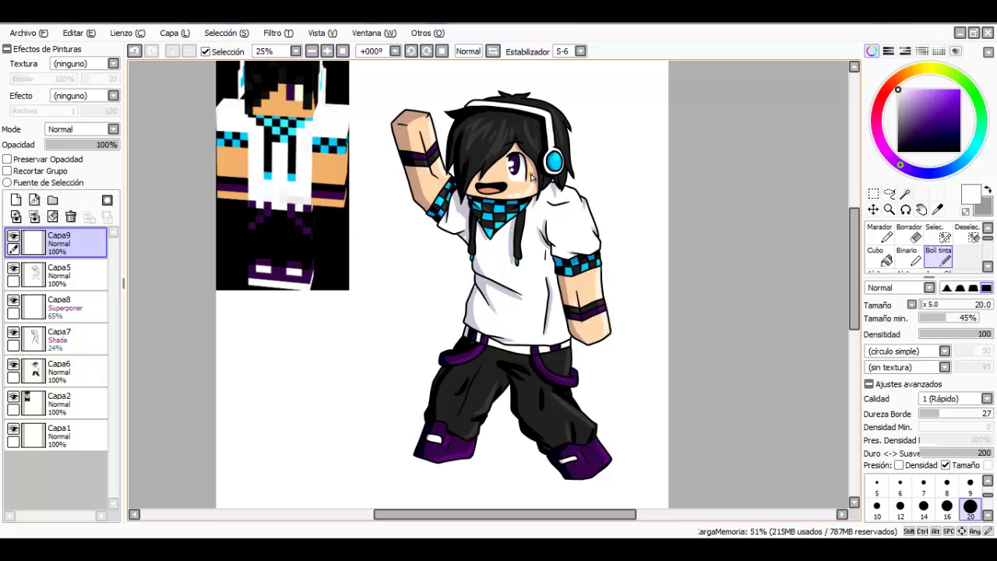
scroll(531, 178, down, 1)
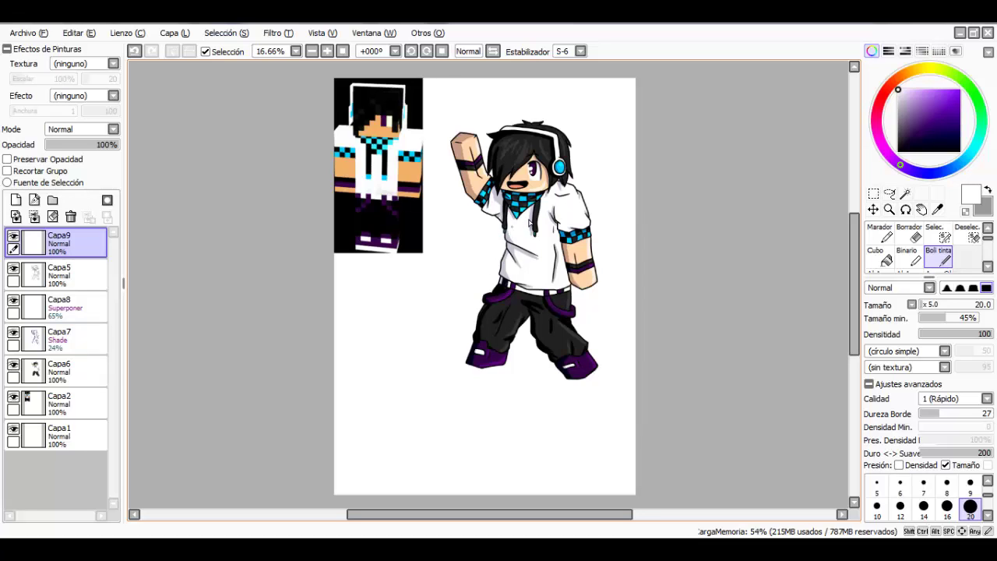
scroll(529, 222, up, 1)
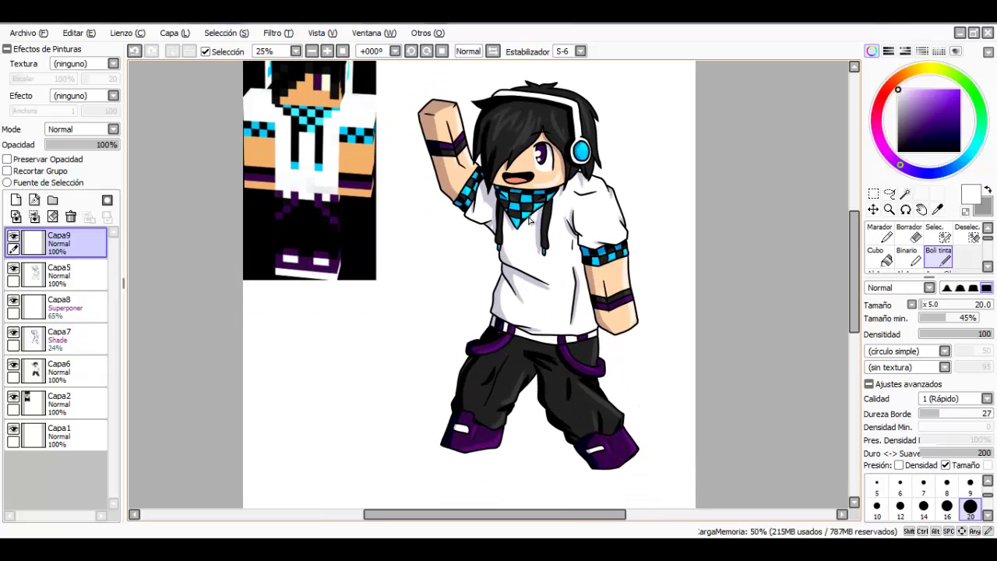